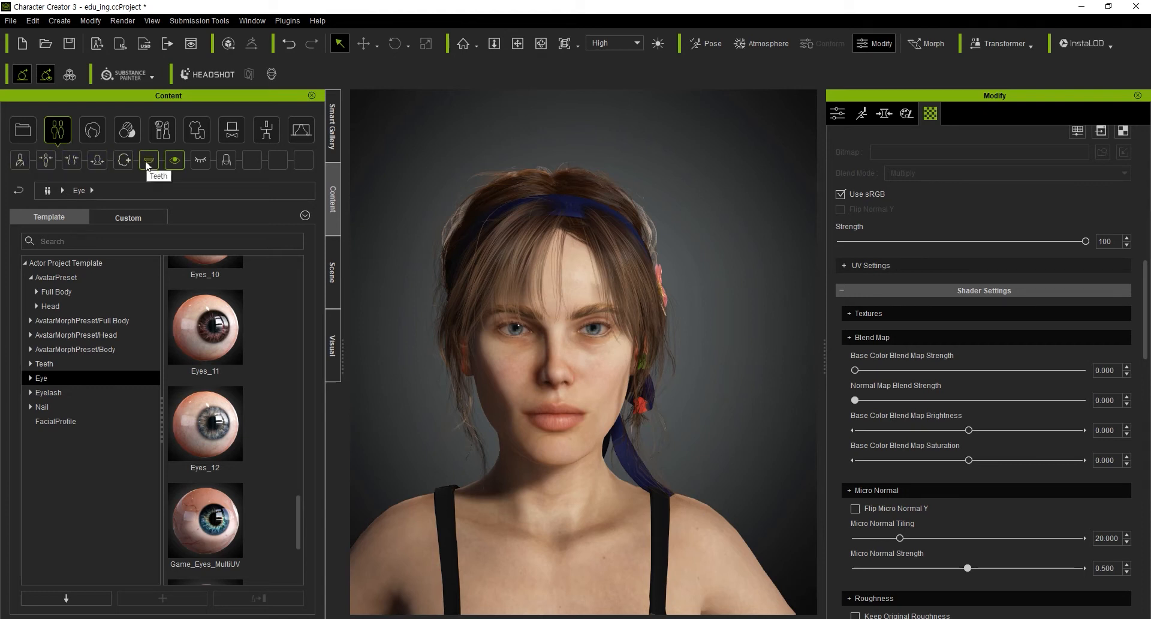
Step: Browse the Teeth and Eye template libraries to examine the available teeth and eye presets
{"action": "left_click", "coordinate": [148, 160]}
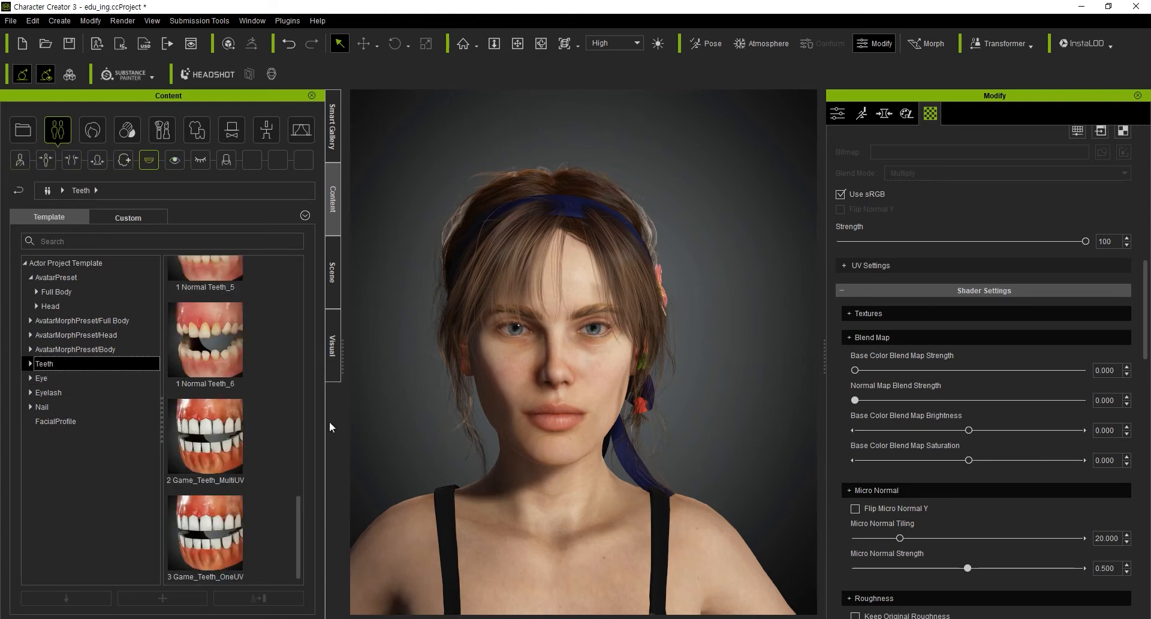
{"action": "left_click_drag", "start_coordinate": [298, 503], "coordinate": [312, 334]}
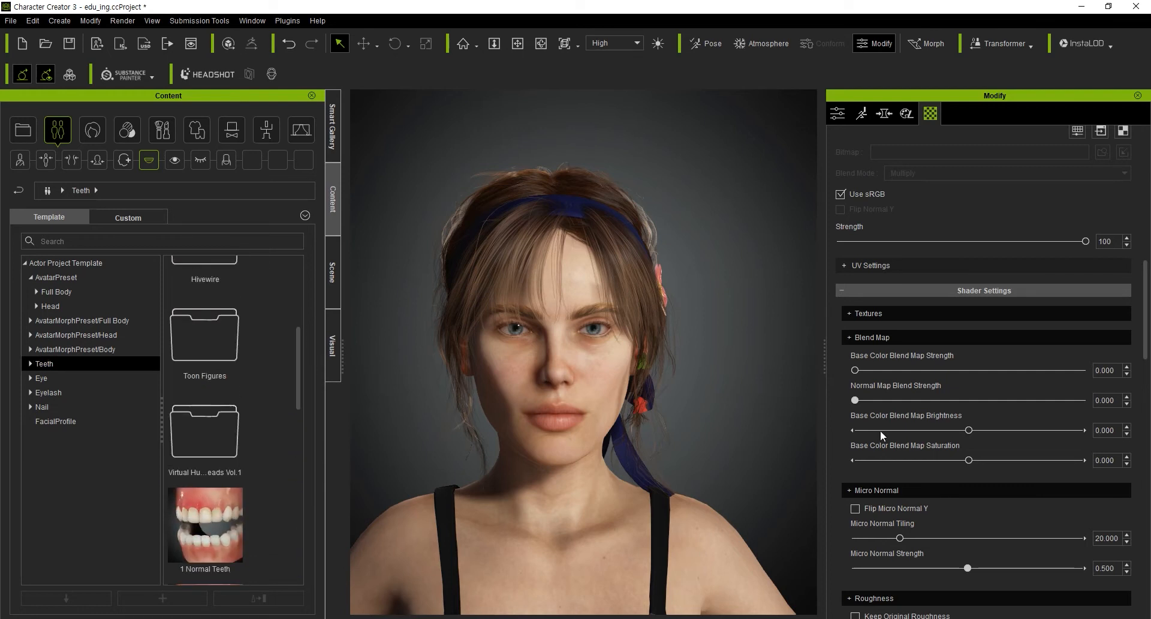
{"action": "left_click", "coordinate": [174, 161]}
{"action": "left_click", "coordinate": [149, 160]}
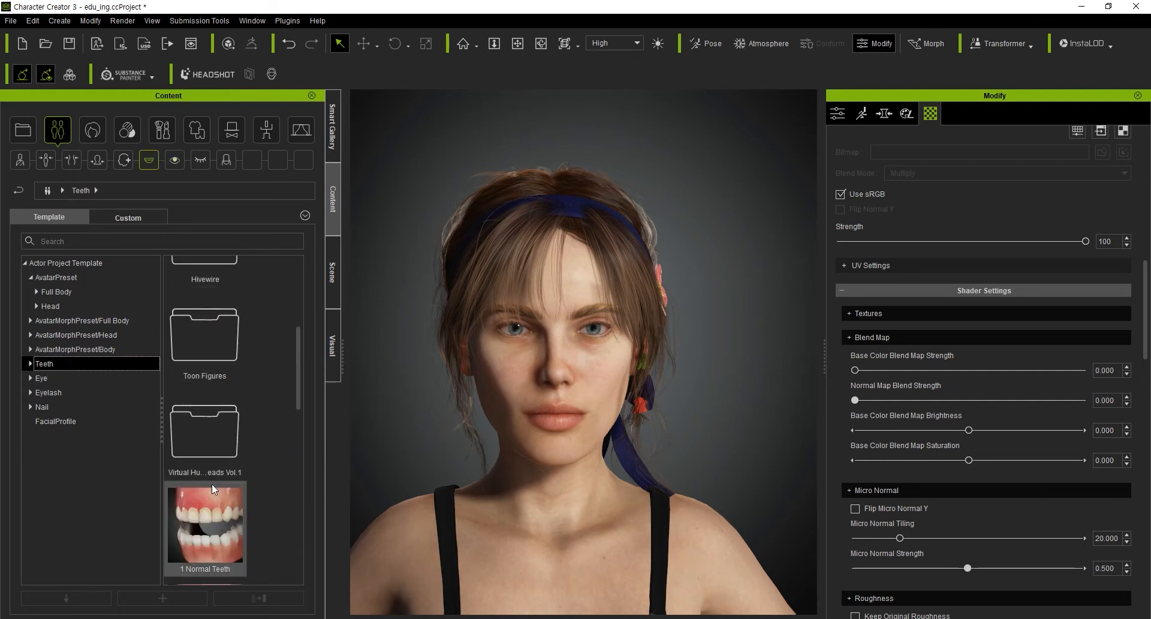
{"action": "scroll", "coordinate": [211, 481], "scroll_direction": "down", "scroll_amount": 10}
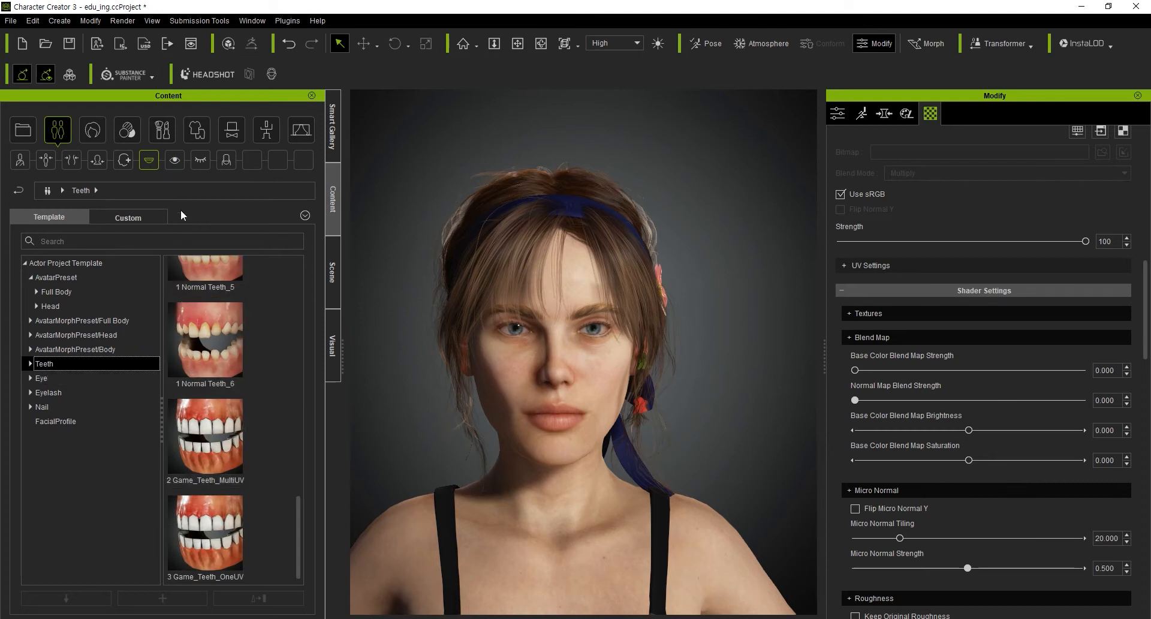
{"action": "left_click", "coordinate": [174, 160]}
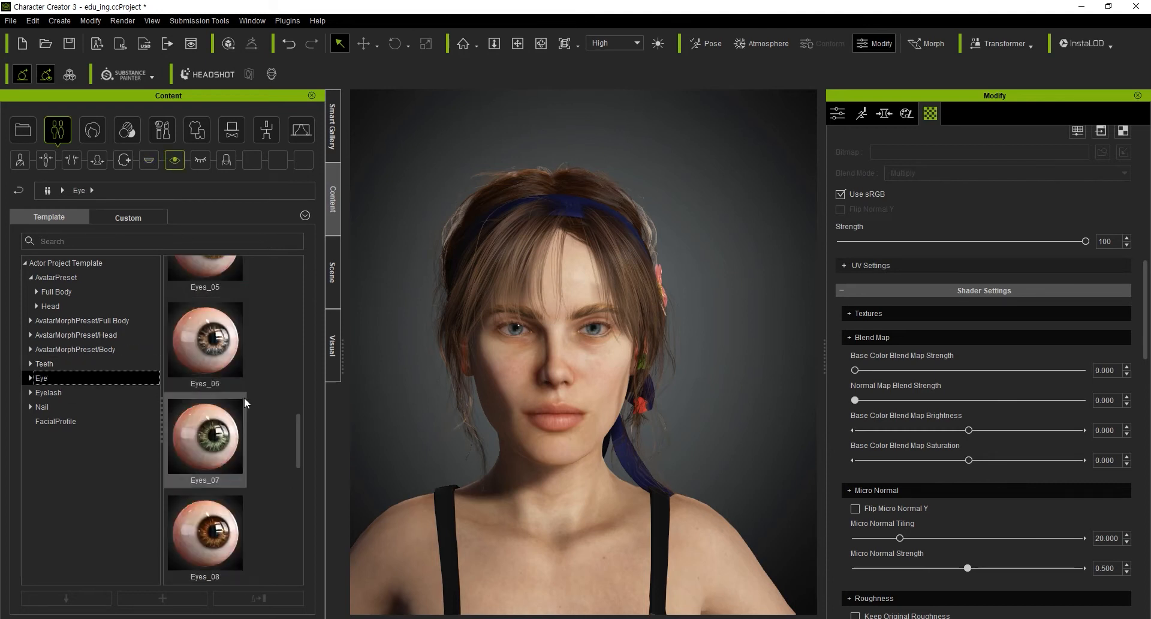
{"action": "left_click_drag", "start_coordinate": [301, 429], "coordinate": [308, 358]}
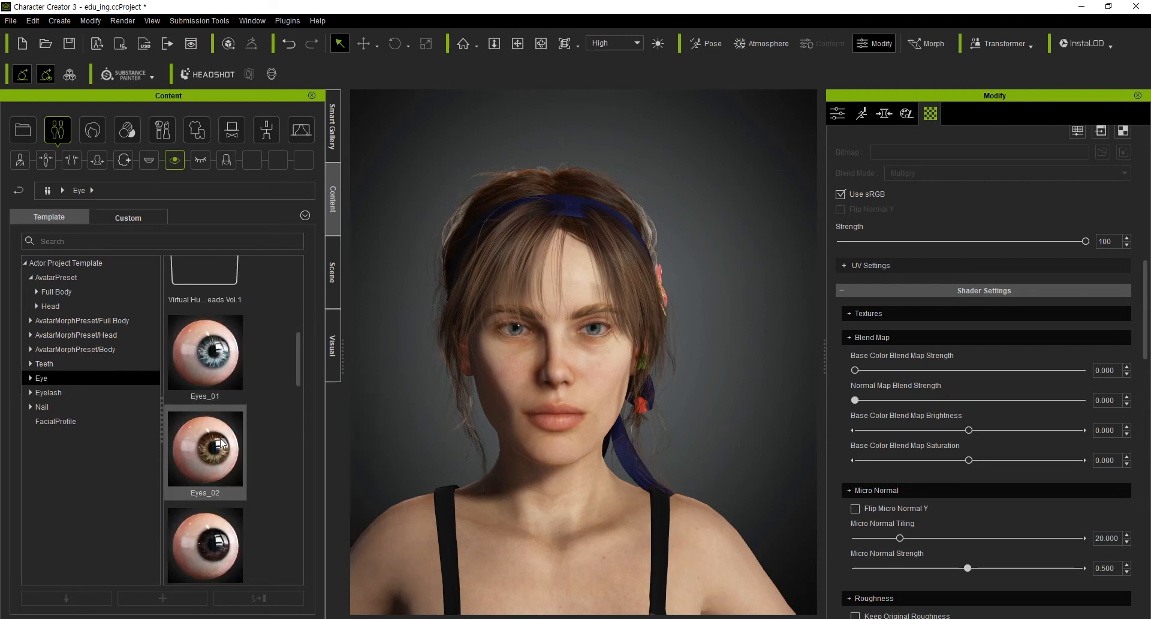
{"action": "mouse_move", "coordinate": [222, 443]}
{"action": "scroll", "coordinate": [221, 443], "scroll_direction": "down", "scroll_amount": 5}
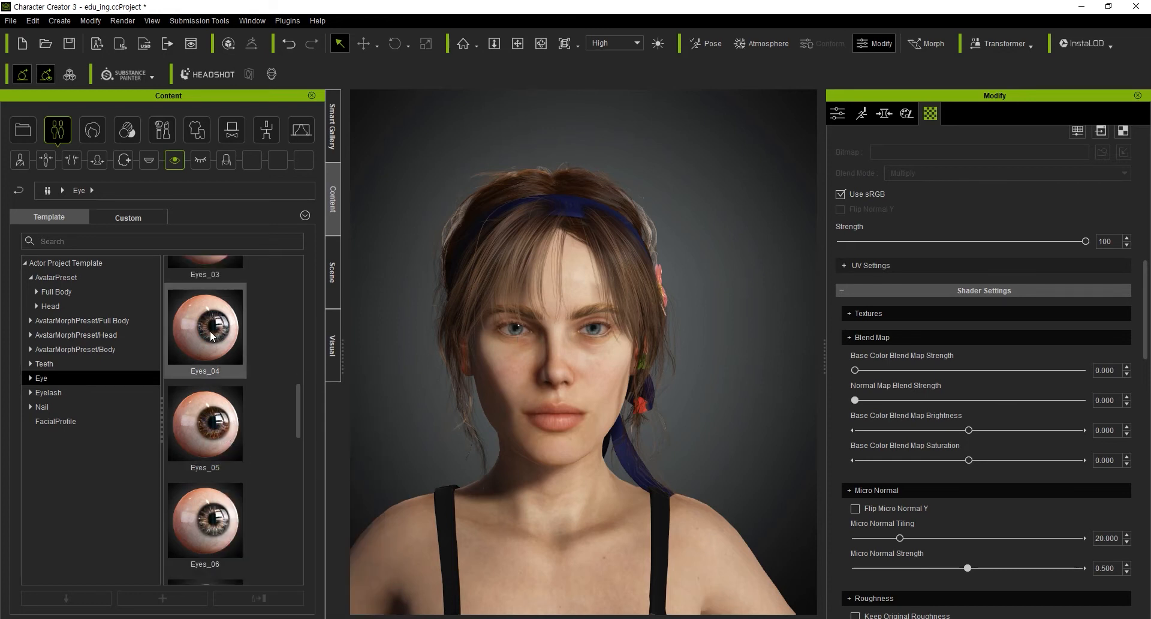
{"action": "scroll", "coordinate": [213, 422], "scroll_direction": "down", "scroll_amount": 5}
{"action": "scroll", "coordinate": [215, 431], "scroll_direction": "up", "scroll_amount": 15}
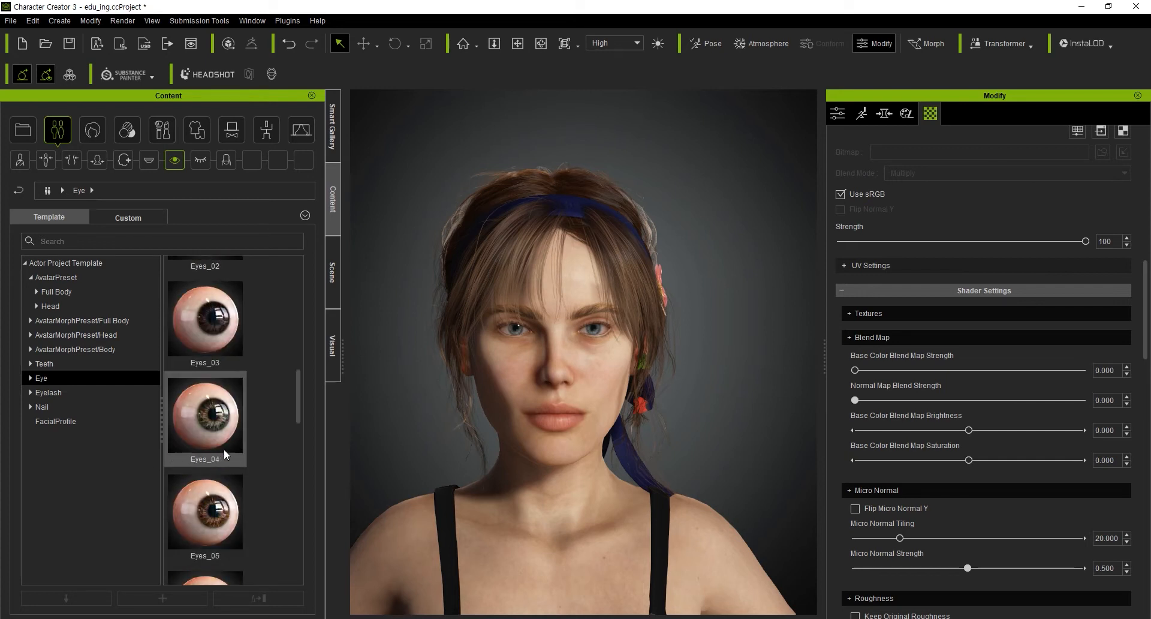
{"action": "scroll", "coordinate": [227, 457], "scroll_direction": "down", "scroll_amount": 12}
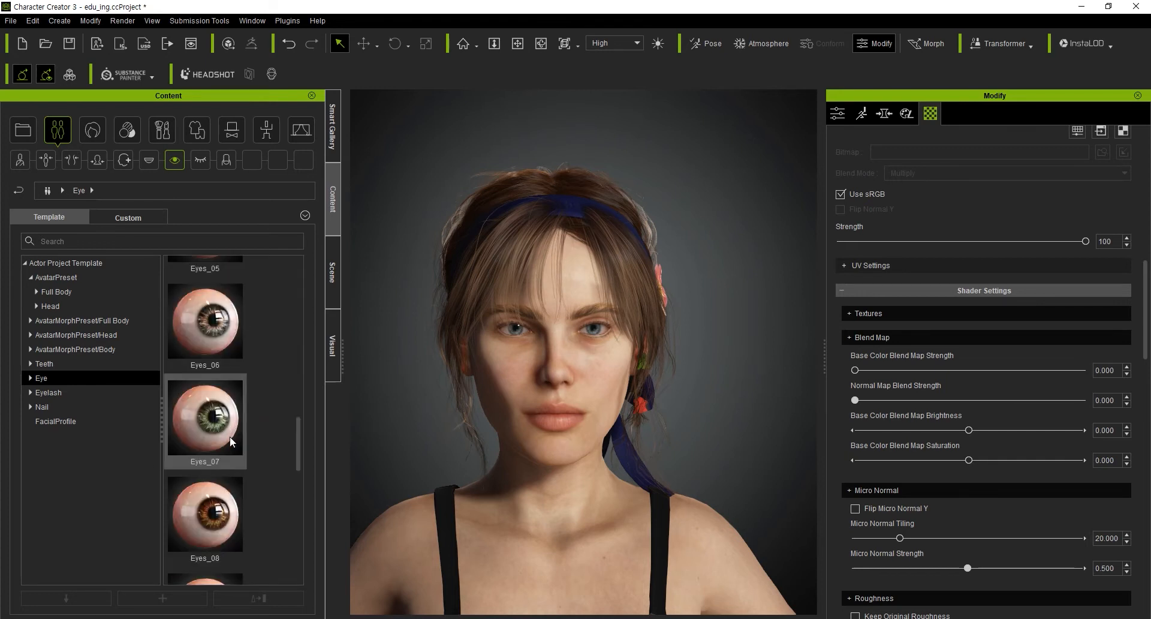
Step: Apply the Eyes_08 template to the character, replacing the whole existing eye object
{"action": "left_click_drag", "start_coordinate": [211, 511], "coordinate": [563, 413]}
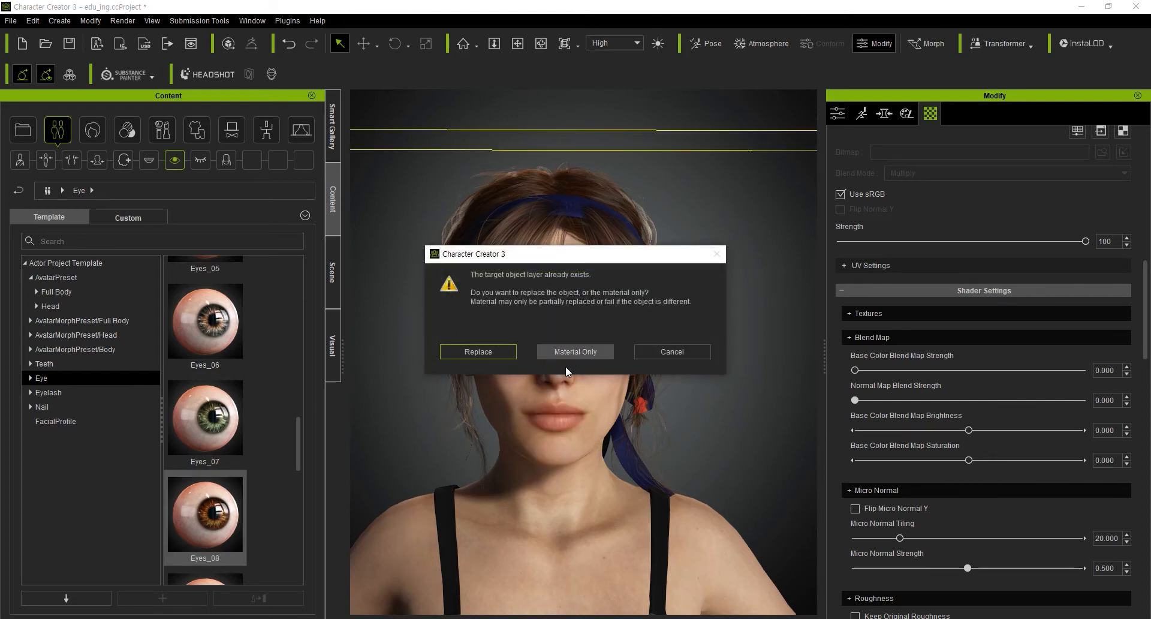
{"action": "left_click_drag", "start_coordinate": [590, 253], "coordinate": [878, 248]}
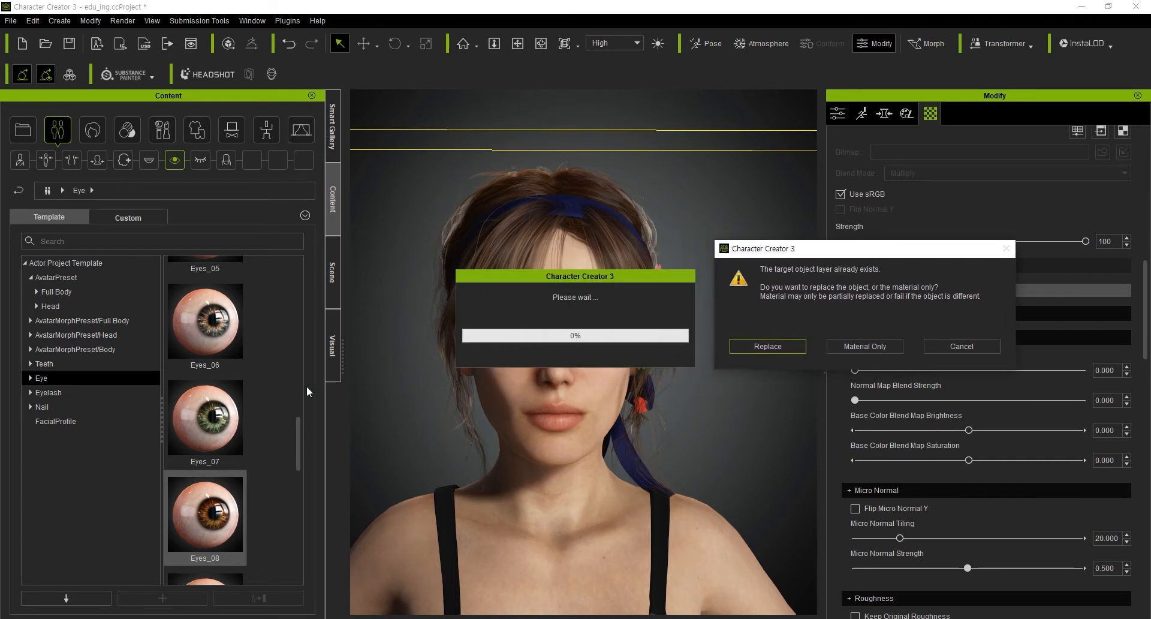
{"action": "left_click", "coordinate": [773, 346]}
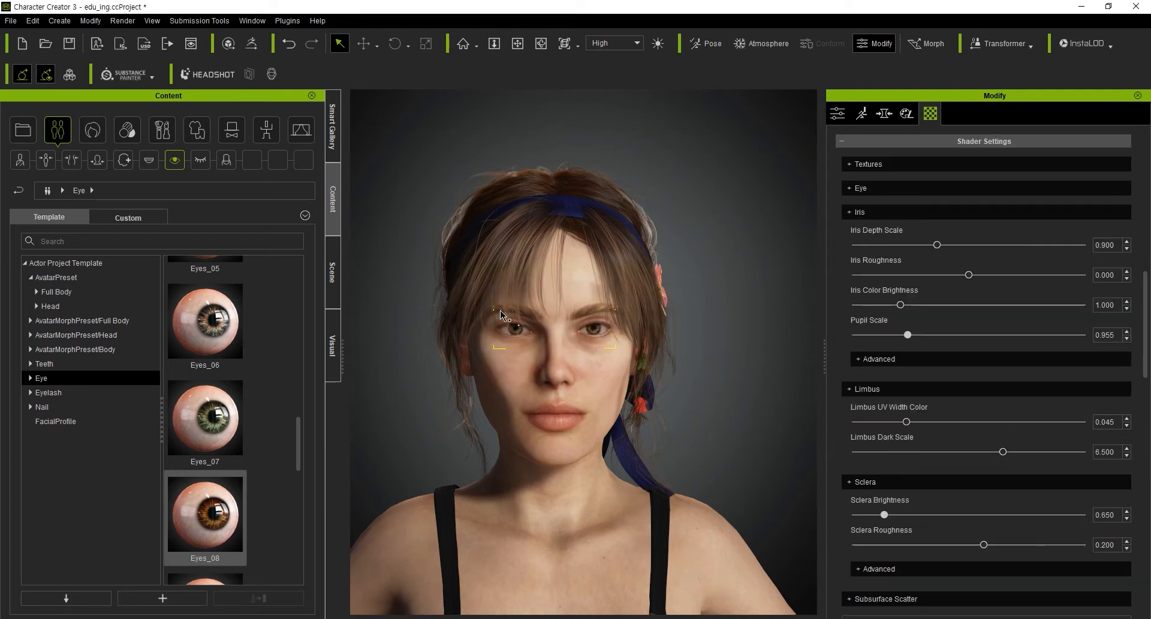
{"action": "scroll", "coordinate": [515, 313], "scroll_direction": "up", "scroll_amount": 5}
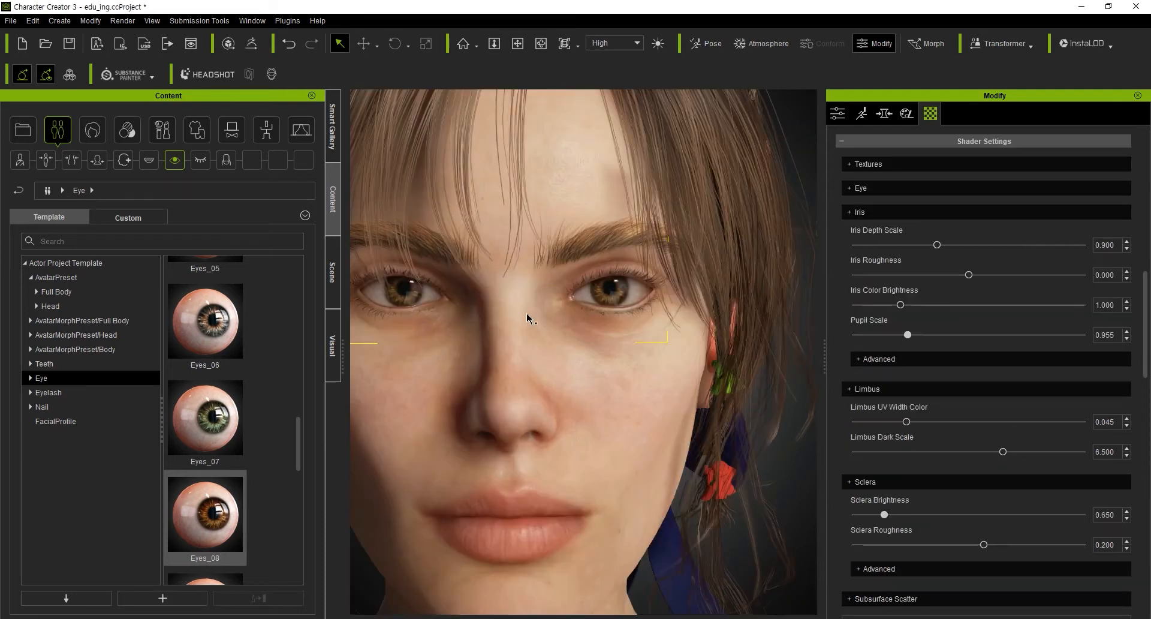
{"action": "right_click_drag", "start_coordinate": [545, 334], "coordinate": [490, 330], "text": "alt"}
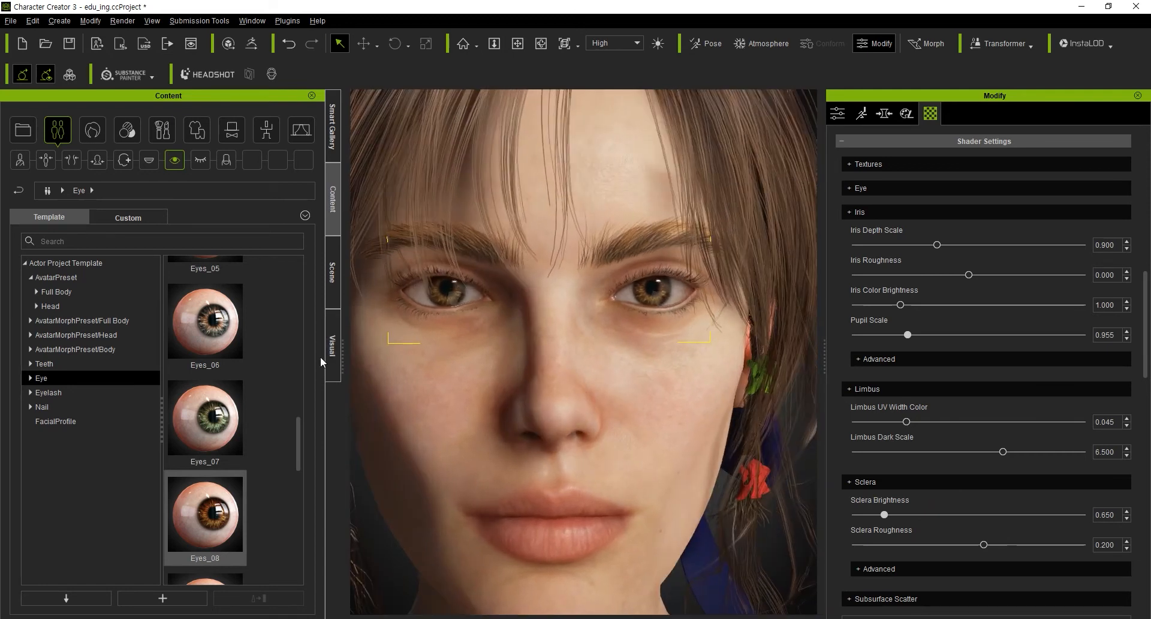
Step: Apply the Eyes_06 template to the character, replacing the whole existing eye object
{"action": "scroll", "coordinate": [386, 392], "scroll_direction": "down", "scroll_amount": 2}
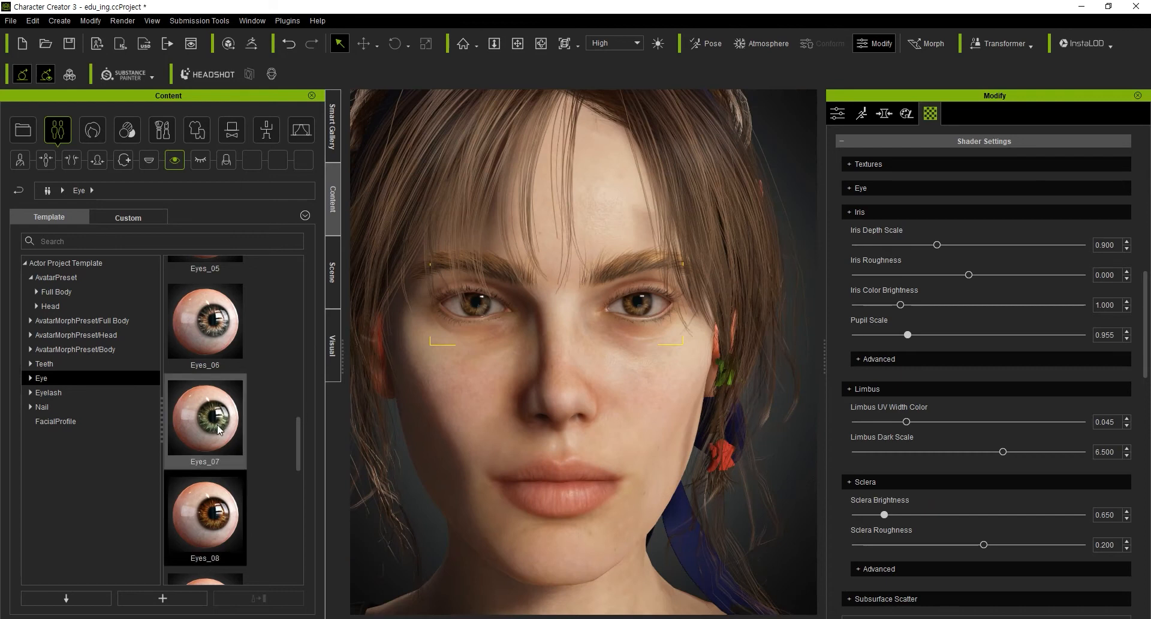
{"action": "scroll", "coordinate": [219, 429], "scroll_direction": "down", "scroll_amount": 5}
{"action": "scroll", "coordinate": [220, 428], "scroll_direction": "up", "scroll_amount": 15}
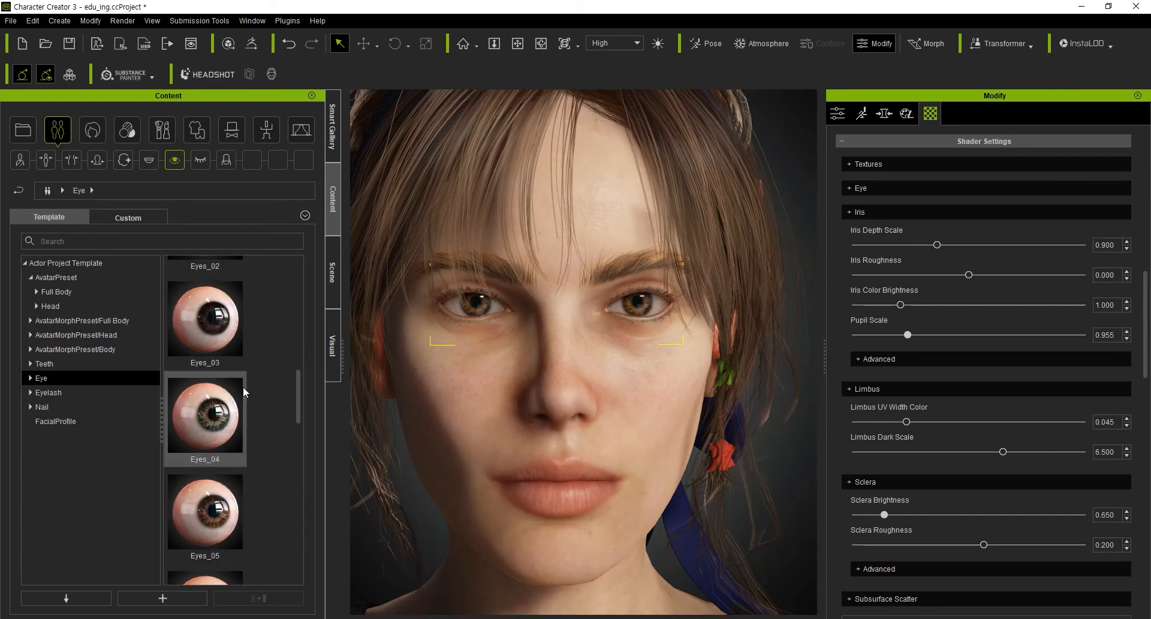
{"action": "scroll", "coordinate": [221, 407], "scroll_direction": "down", "scroll_amount": 10}
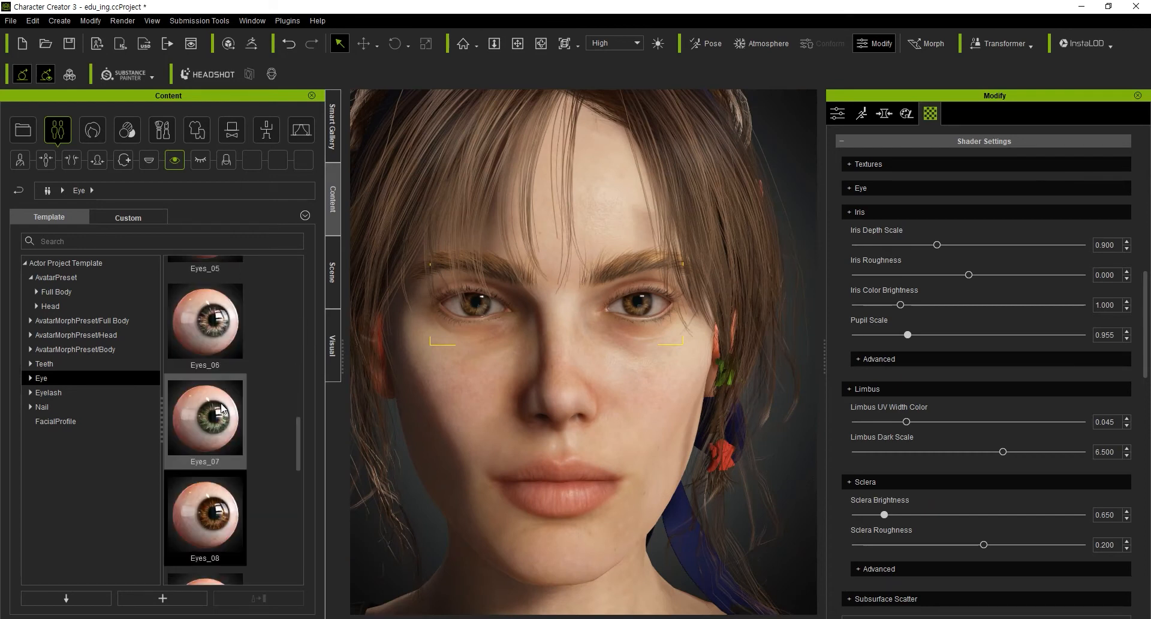
{"action": "left_click_drag", "start_coordinate": [223, 420], "coordinate": [211, 383]}
{"action": "left_click_drag", "start_coordinate": [222, 335], "coordinate": [493, 322]}
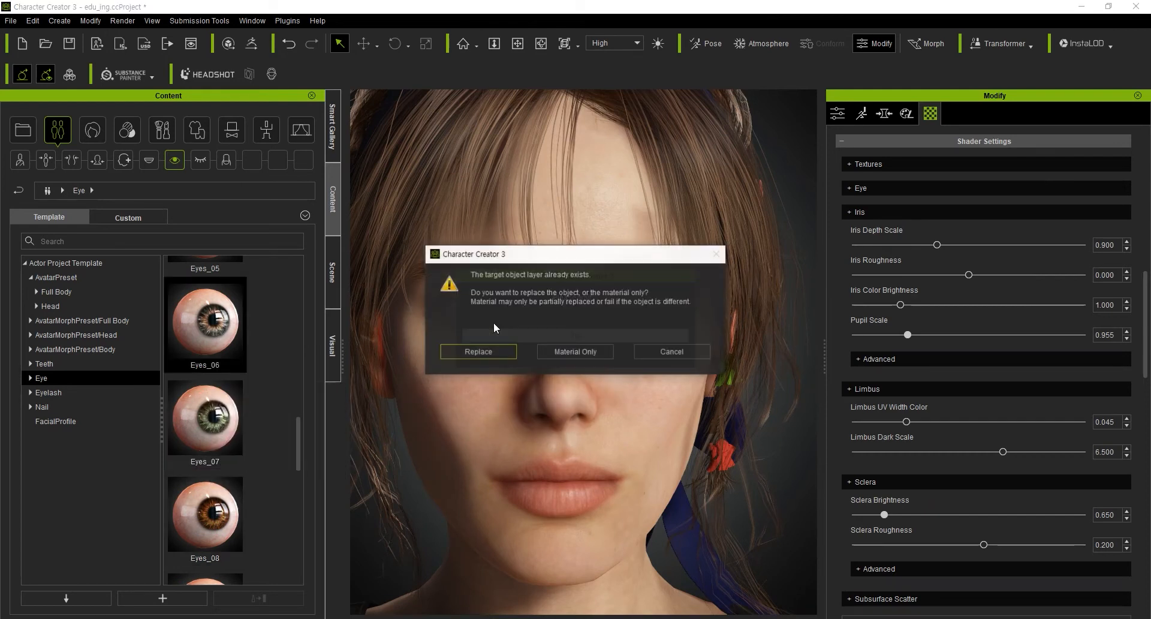
{"action": "left_click", "coordinate": [490, 359]}
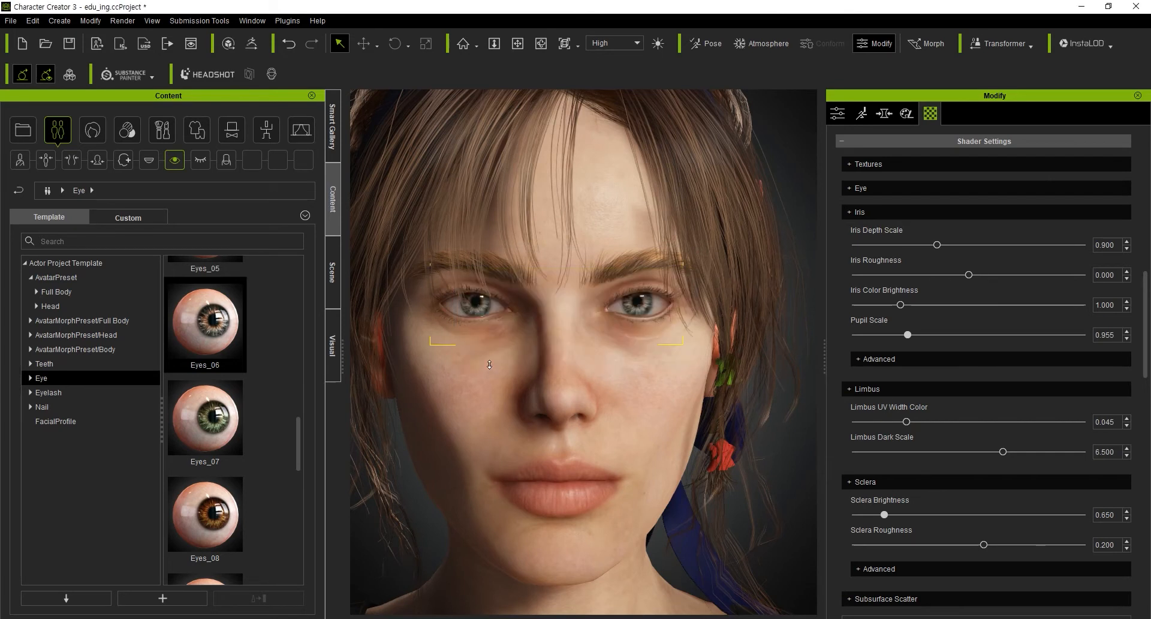
{"action": "scroll", "coordinate": [520, 377], "scroll_direction": "up", "scroll_amount": 3}
{"action": "middle_click_drag", "start_coordinate": [521, 369], "coordinate": [522, 348]}
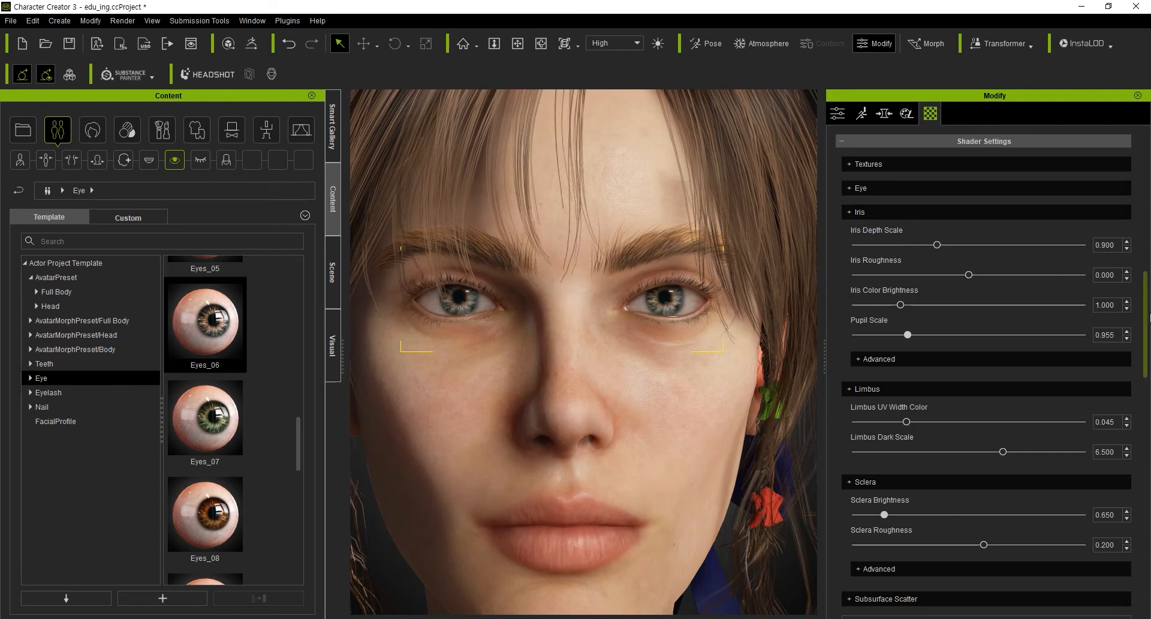
Step: Select the Std_Cornea_R material and examine its Base Color and other texture channels
{"action": "left_click_drag", "start_coordinate": [1146, 316], "coordinate": [1147, 172]}
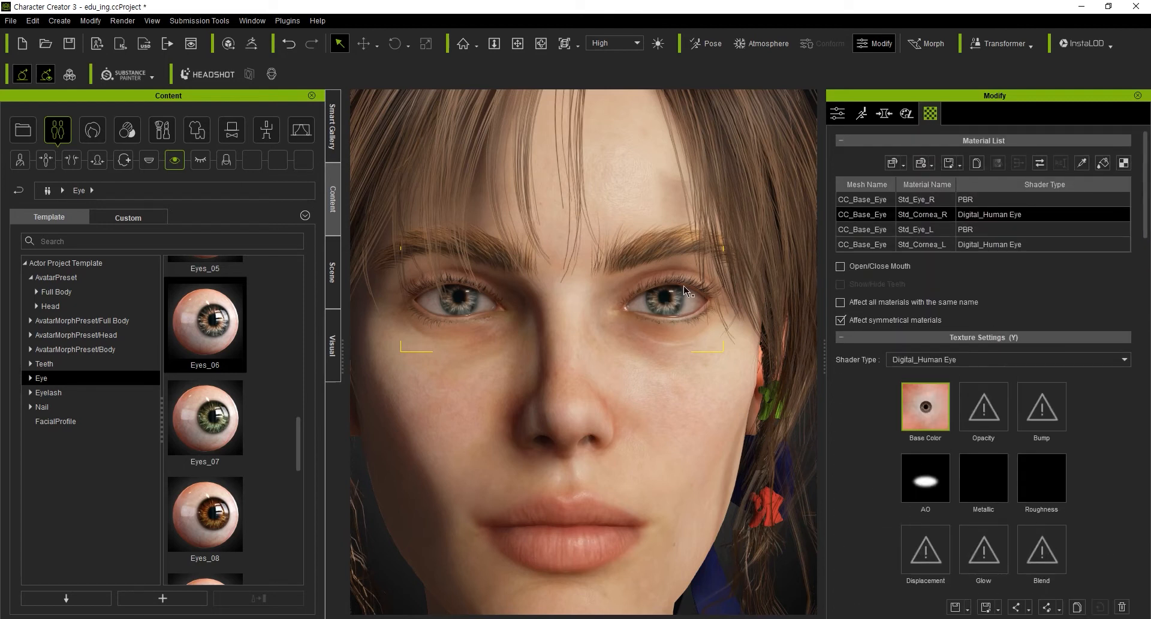
{"action": "left_click", "coordinate": [868, 200]}
{"action": "left_click", "coordinate": [869, 216]}
{"action": "mouse_move", "coordinate": [940, 410]}
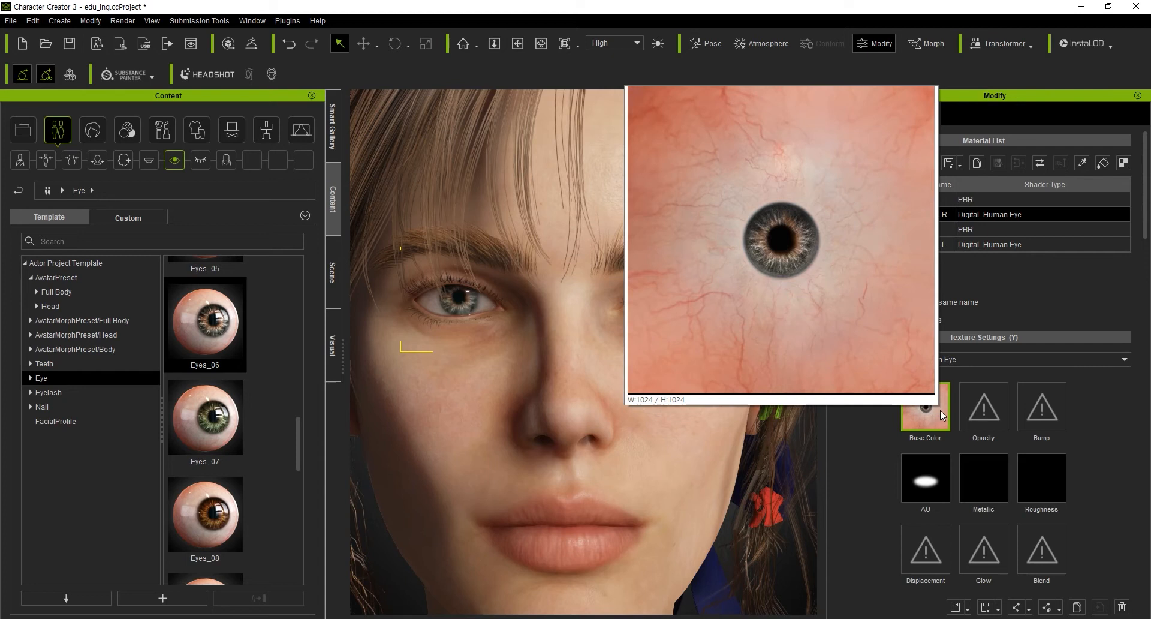
{"action": "right_click", "coordinate": [940, 410]}
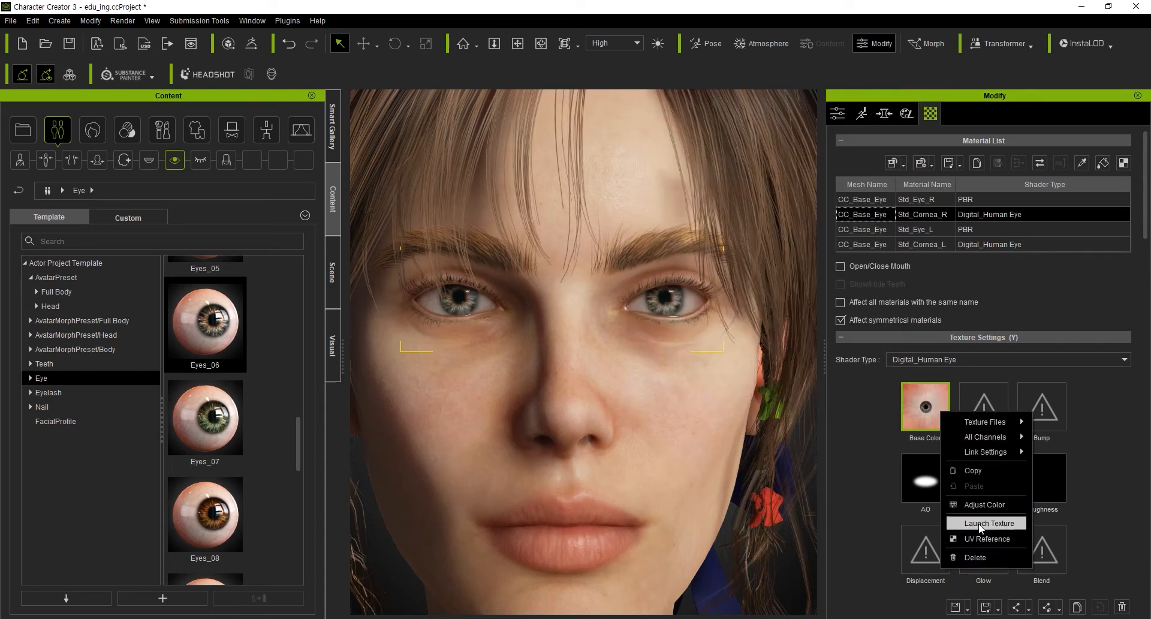
{"action": "left_click", "coordinate": [880, 495]}
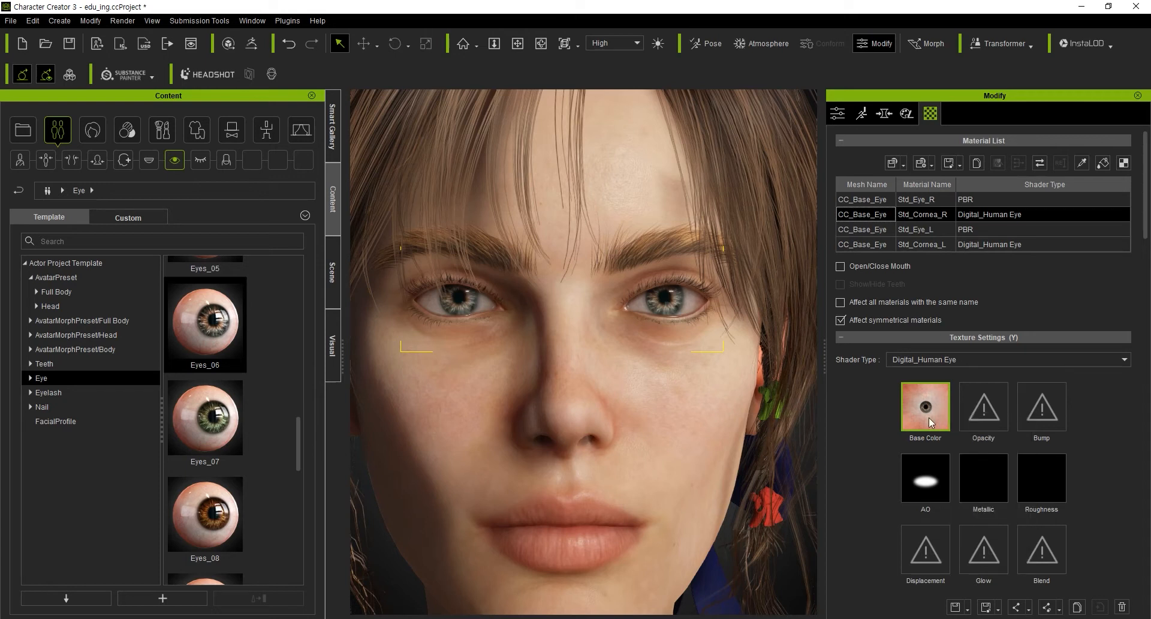
{"action": "left_click_drag", "start_coordinate": [1148, 224], "coordinate": [1148, 261]}
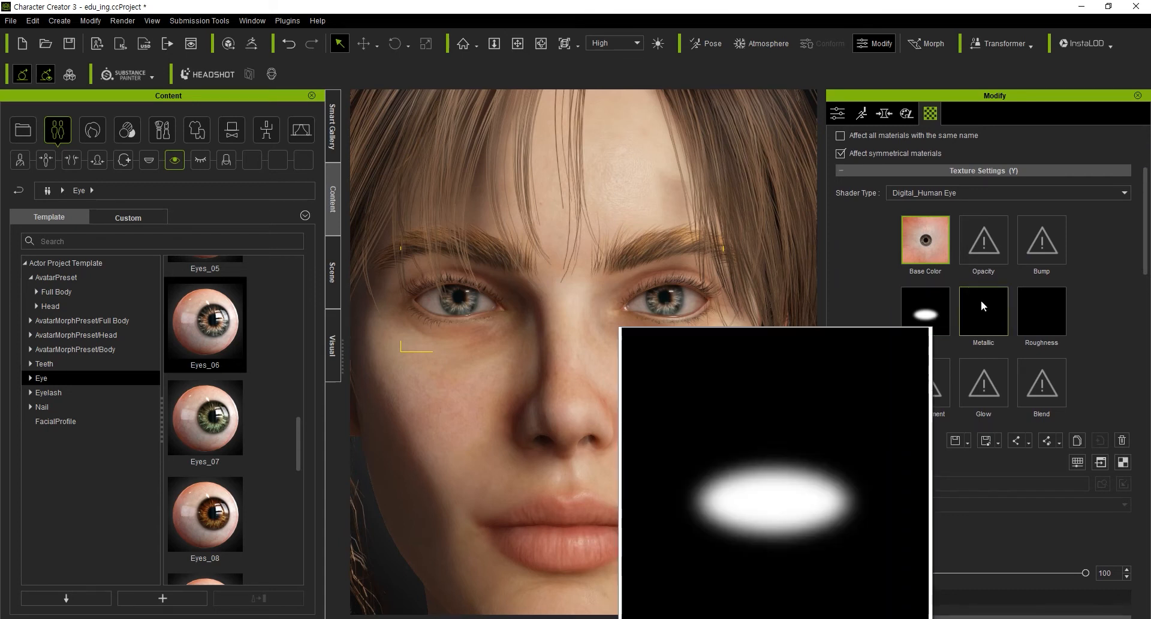
{"action": "left_click_drag", "start_coordinate": [1147, 263], "coordinate": [1134, 311]}
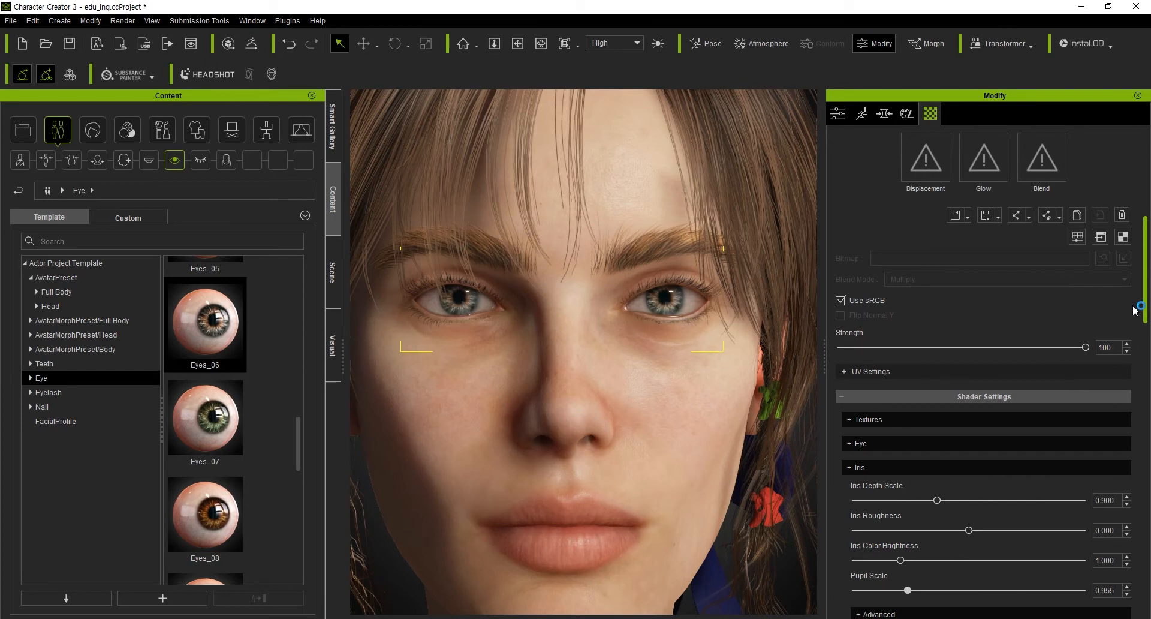
{"action": "left_click_drag", "start_coordinate": [1134, 311], "coordinate": [1144, 218]}
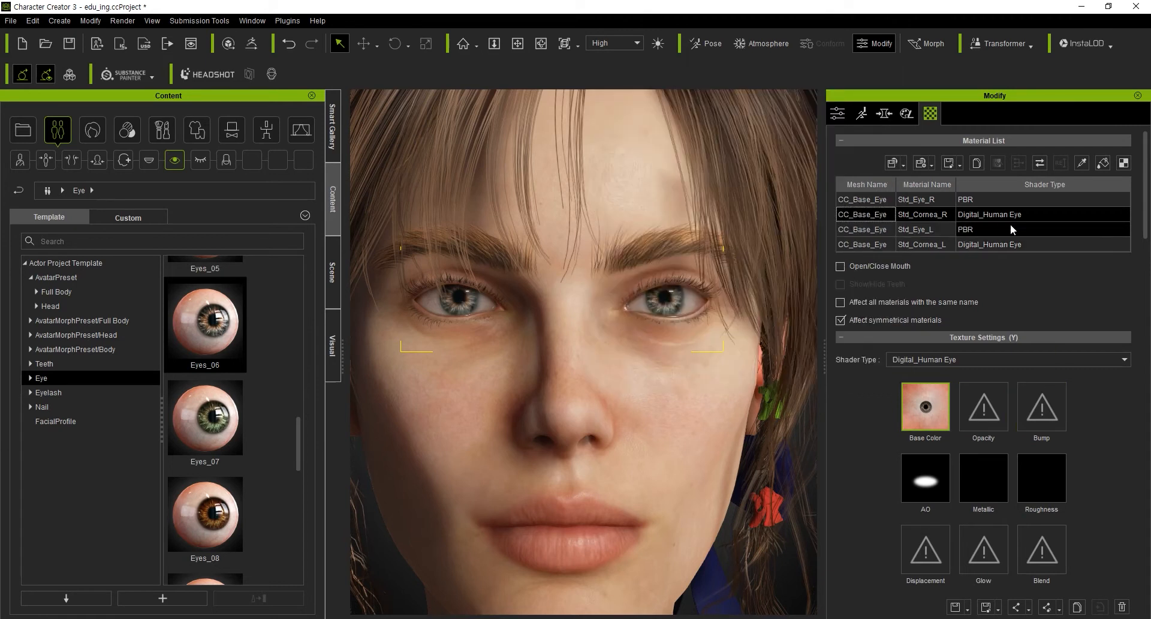
Step: Examine the Iris Normal map among the cornea material's shader textures, leaving the Iris and Textures sections collapsed
{"action": "left_click_drag", "start_coordinate": [1145, 215], "coordinate": [1126, 340]}
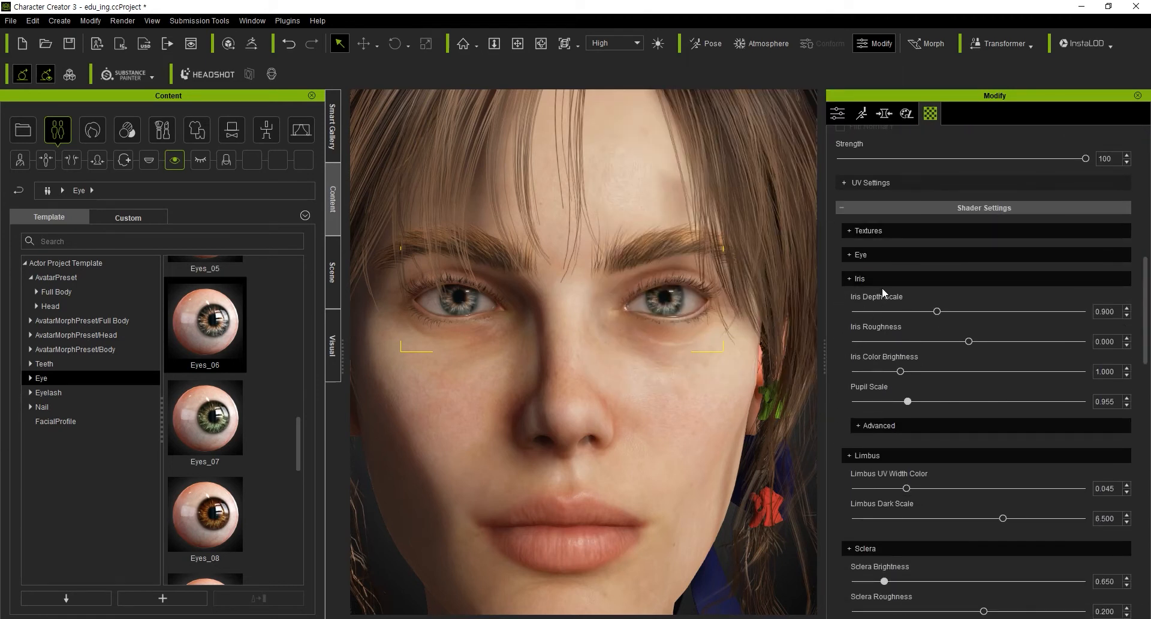
{"action": "left_click", "coordinate": [849, 279]}
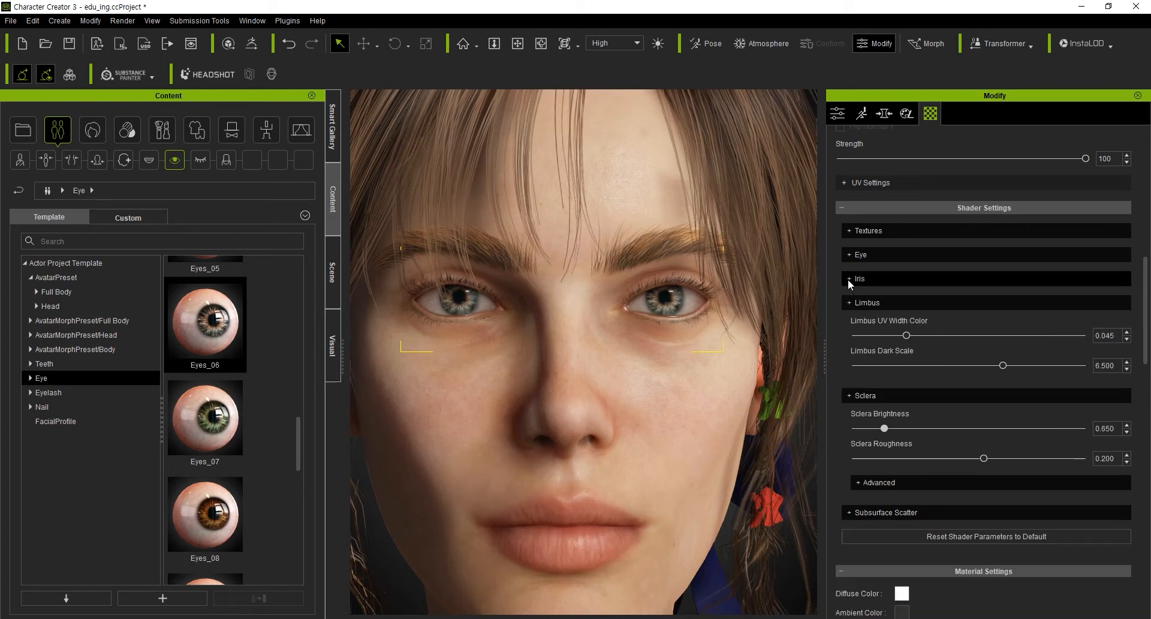
{"action": "left_click", "coordinate": [851, 228]}
{"action": "left_click", "coordinate": [851, 228]}
{"action": "left_click", "coordinate": [851, 229]}
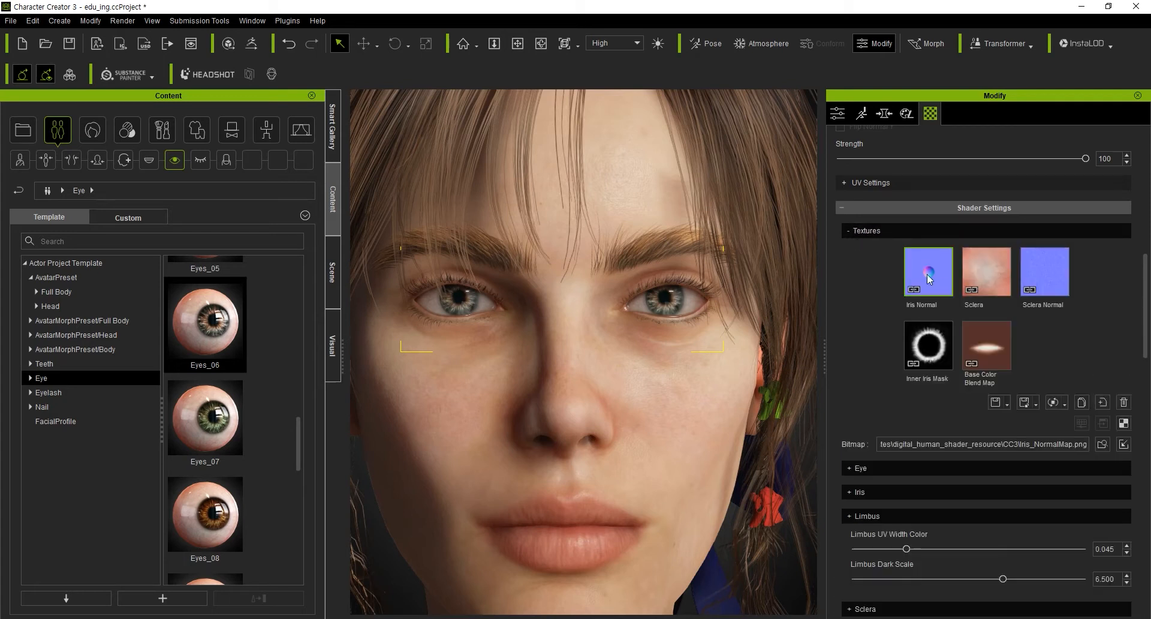
{"action": "mouse_move", "coordinate": [915, 285]}
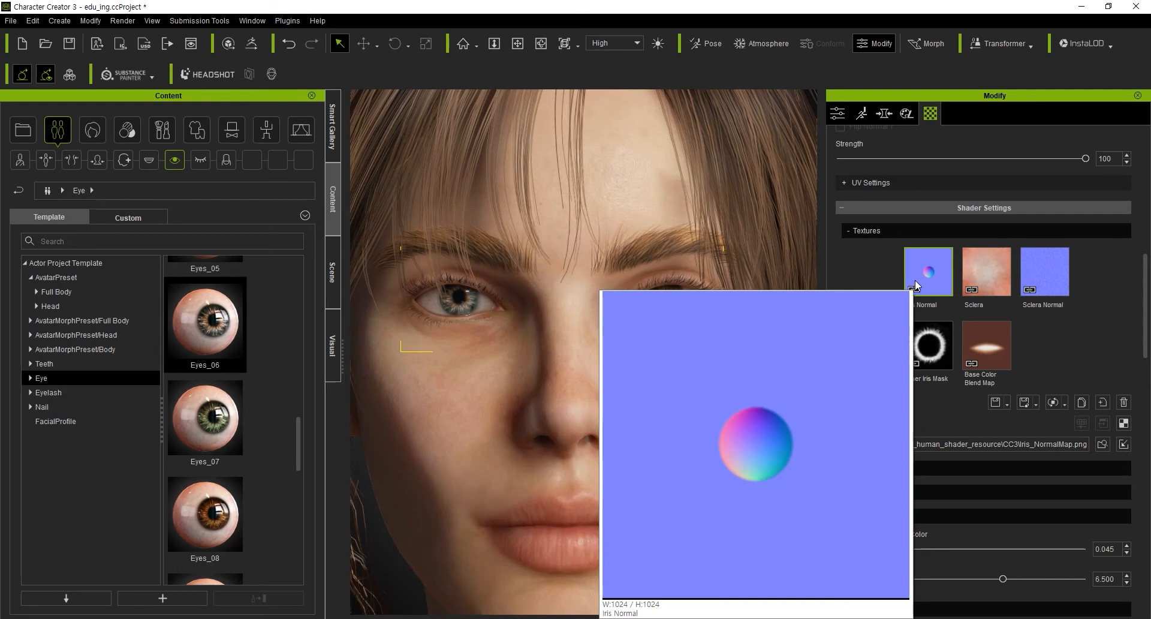
{"action": "left_click", "coordinate": [843, 232]}
{"action": "left_click", "coordinate": [844, 232]}
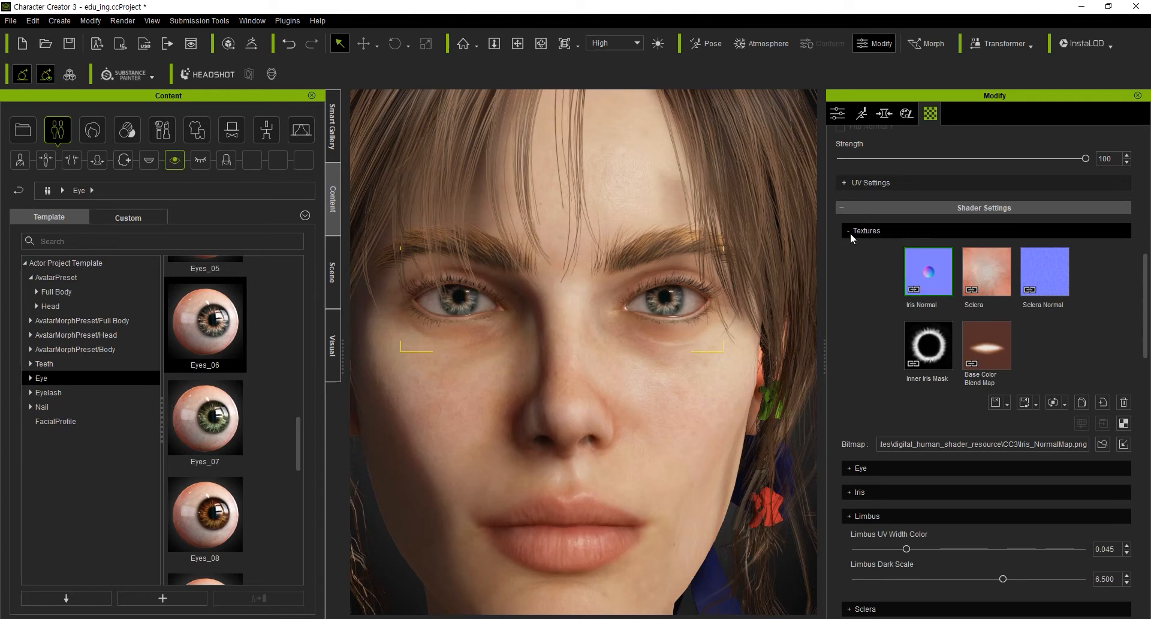
{"action": "left_click", "coordinate": [851, 232]}
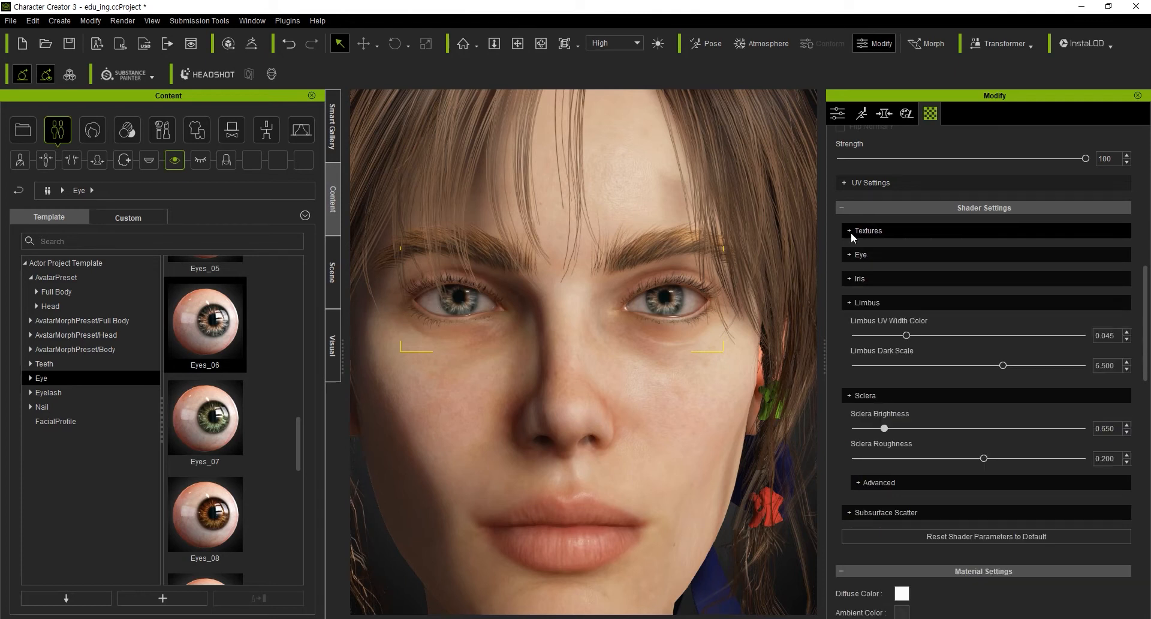
Step: Set the cornea's Iris Depth Scale to 1.024, Iris Roughness to -0.128, Iris Color Brightness to 1.170 and Pupil Scale to about 0.968
{"action": "left_click", "coordinate": [846, 278]}
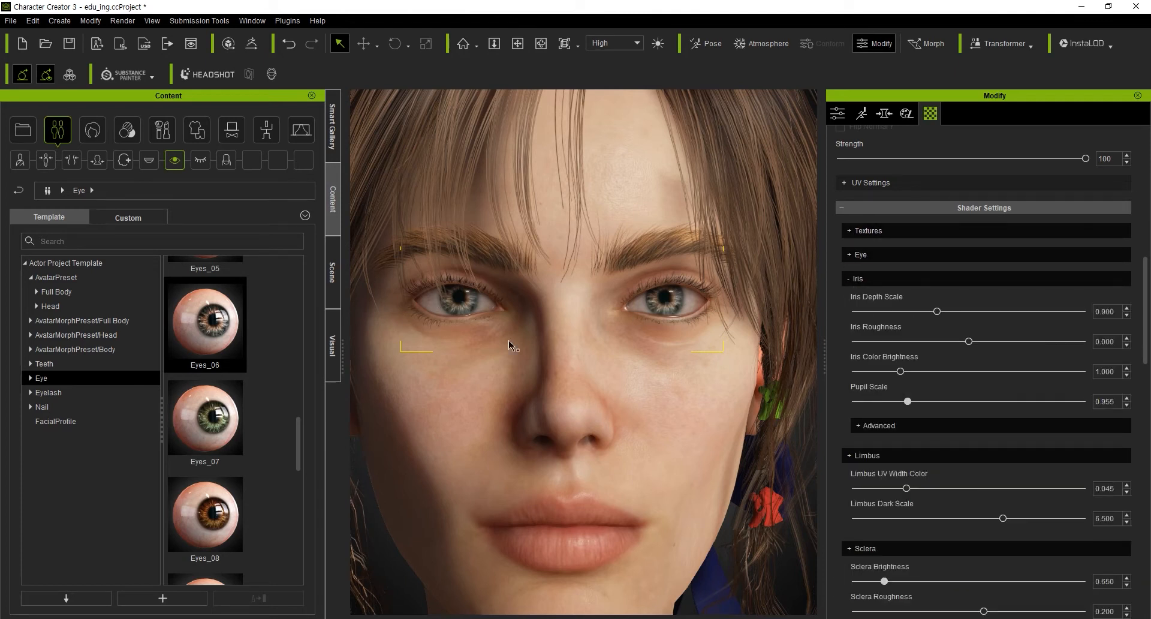
{"action": "scroll", "coordinate": [487, 343], "scroll_direction": "up", "scroll_amount": 5}
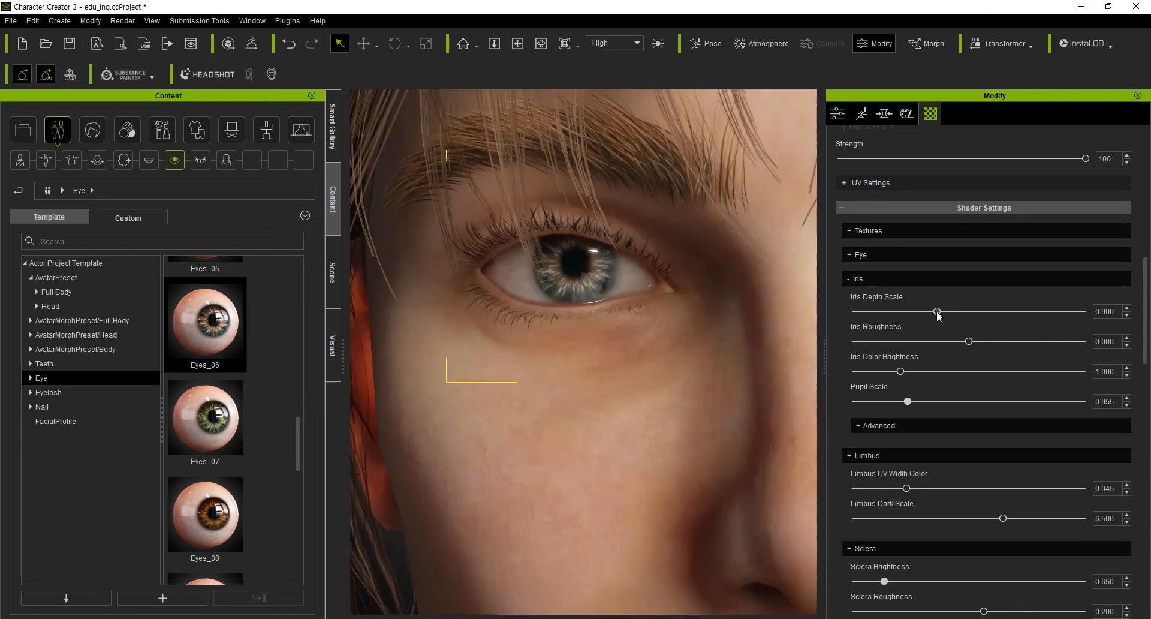
{"action": "mouse_move", "coordinate": [937, 311]}
{"action": "left_mouse_down"}
{"action": "mouse_move", "coordinate": [893, 311]}
{"action": "mouse_move", "coordinate": [983, 311]}
{"action": "mouse_move", "coordinate": [890, 312]}
{"action": "mouse_move", "coordinate": [956, 320]}
{"action": "mouse_move", "coordinate": [938, 341]}
{"action": "mouse_move", "coordinate": [1022, 340]}
{"action": "mouse_move", "coordinate": [929, 348]}
{"action": "mouse_move", "coordinate": [1003, 353]}
{"action": "mouse_move", "coordinate": [947, 354]}
{"action": "mouse_move", "coordinate": [969, 353]}
{"action": "mouse_move", "coordinate": [959, 354]}
{"action": "left_mouse_up"}
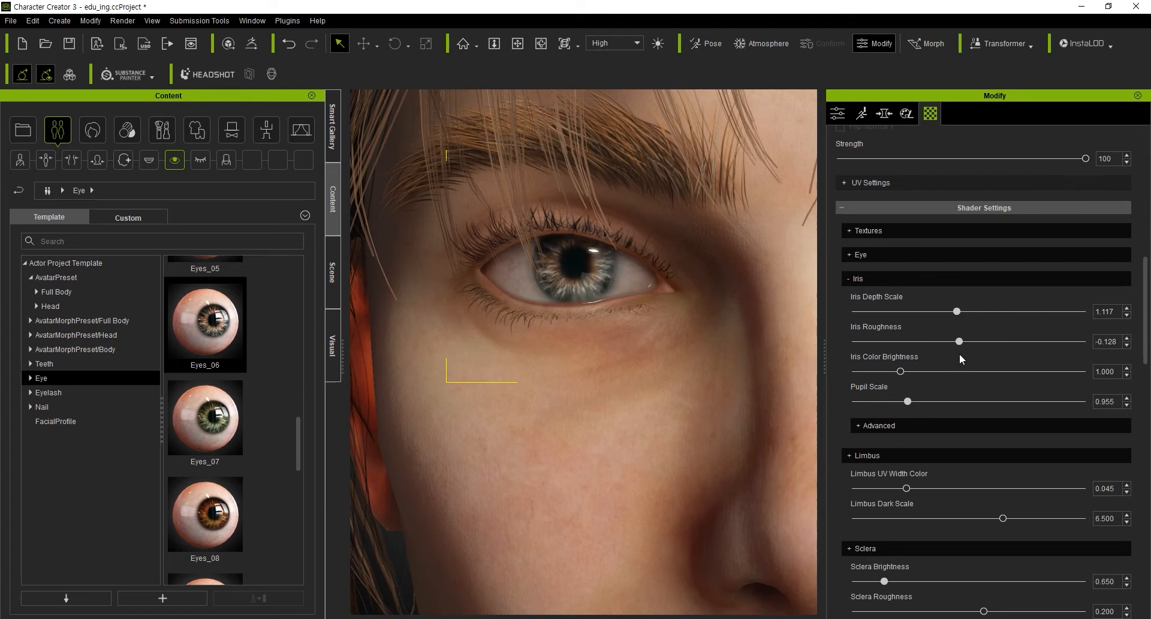
{"action": "mouse_move", "coordinate": [957, 311]}
{"action": "left_mouse_down"}
{"action": "mouse_move", "coordinate": [999, 312]}
{"action": "mouse_move", "coordinate": [917, 315]}
{"action": "mouse_move", "coordinate": [1006, 325]}
{"action": "mouse_move", "coordinate": [948, 326]}
{"action": "left_mouse_up"}
{"action": "left_click_drag", "start_coordinate": [901, 371], "coordinate": [927, 403]}
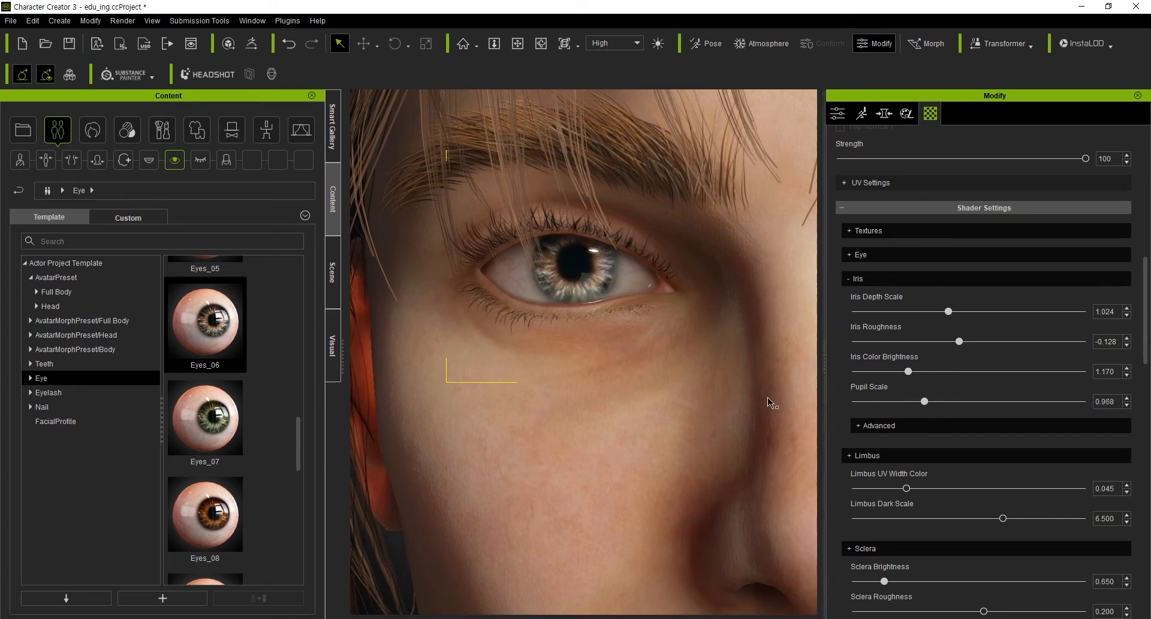
Step: Set the cornea's Limbus UV Width Color to 0.063 and Limbus Dark Scale to 7.975
{"action": "scroll", "coordinate": [801, 385], "scroll_direction": "down", "scroll_amount": 3}
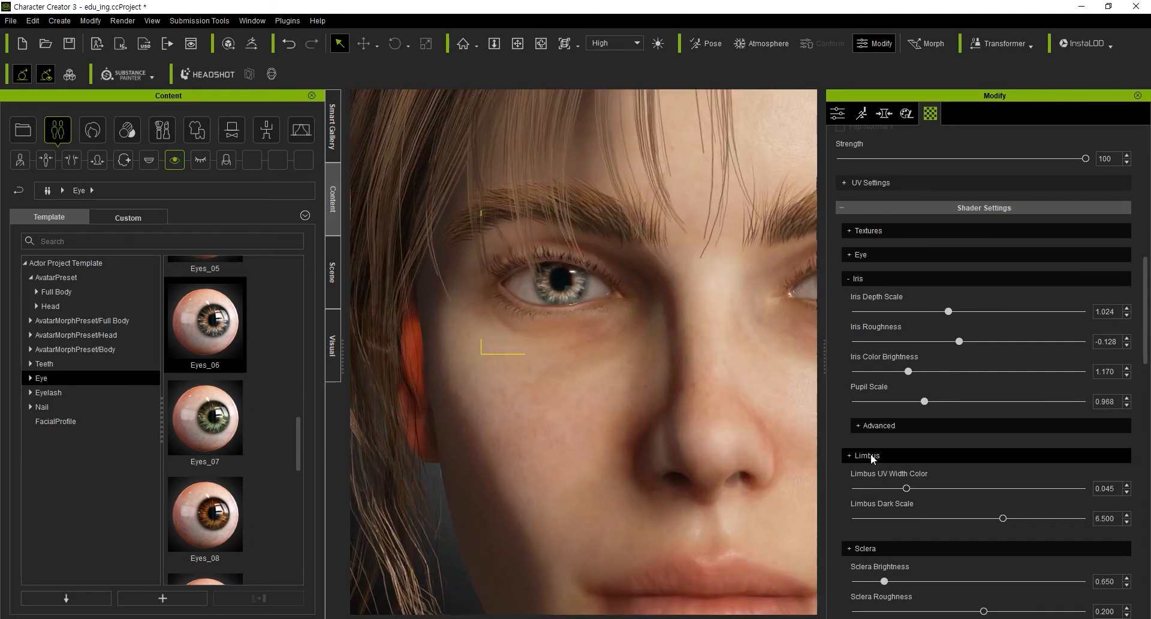
{"action": "scroll", "coordinate": [870, 453], "scroll_direction": "down", "scroll_amount": 1}
{"action": "mouse_move", "coordinate": [906, 452]}
{"action": "left_mouse_down"}
{"action": "mouse_move", "coordinate": [965, 450]}
{"action": "mouse_move", "coordinate": [926, 453]}
{"action": "left_mouse_up"}
{"action": "left_click_drag", "start_coordinate": [1002, 482], "coordinate": [1034, 481]}
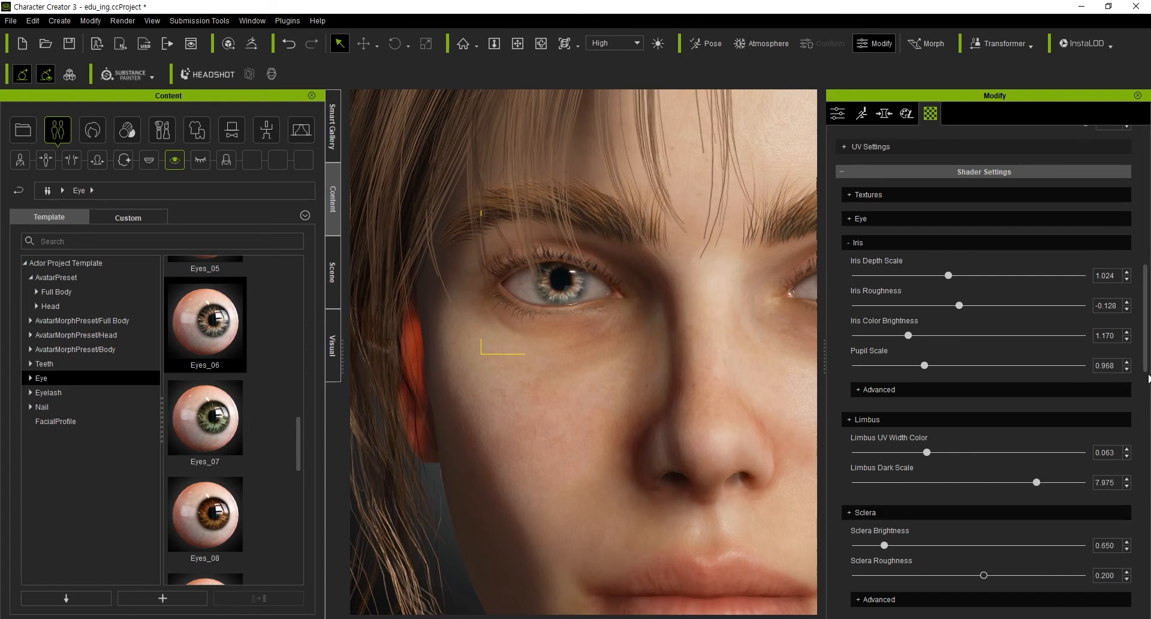
Step: Set the cornea's Sclera Brightness to 1.290 and Sclera Roughness to 0.989
{"action": "scroll", "coordinate": [1145, 367], "scroll_direction": "down", "scroll_amount": 3}
{"action": "left_click_drag", "start_coordinate": [889, 476], "coordinate": [913, 477]}
{"action": "left_click_drag", "start_coordinate": [985, 508], "coordinate": [960, 508]}
{"action": "left_click_drag", "start_coordinate": [1029, 503], "coordinate": [1043, 506]}
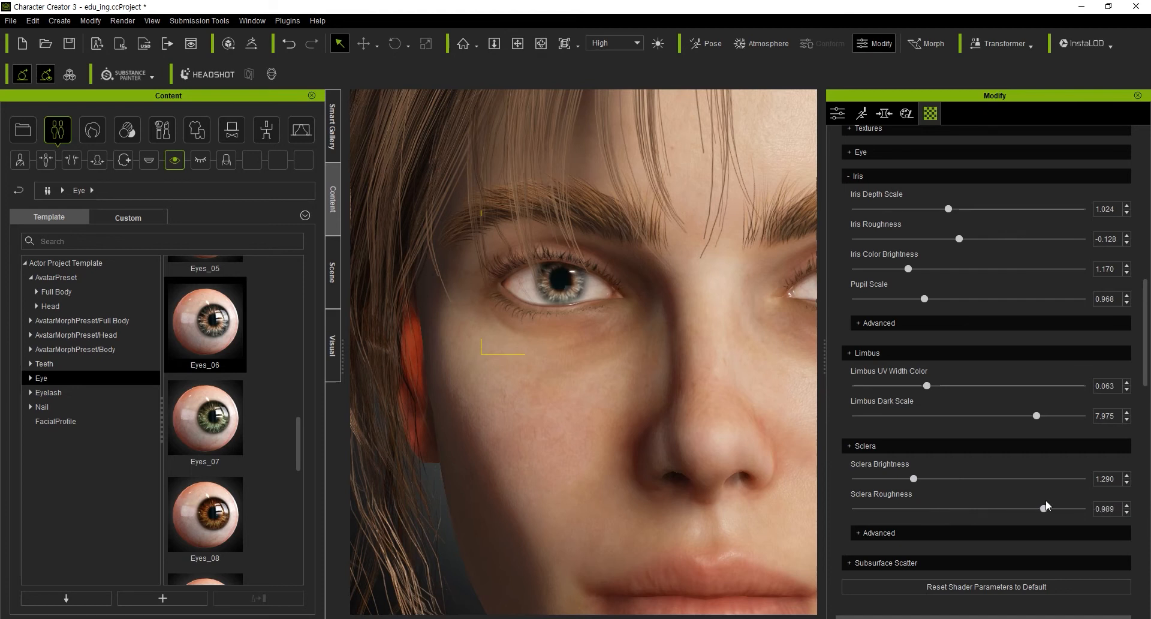
Step: Apply the Eyes_05 template to the character
{"action": "left_click_drag", "start_coordinate": [1143, 374], "coordinate": [1086, 222]}
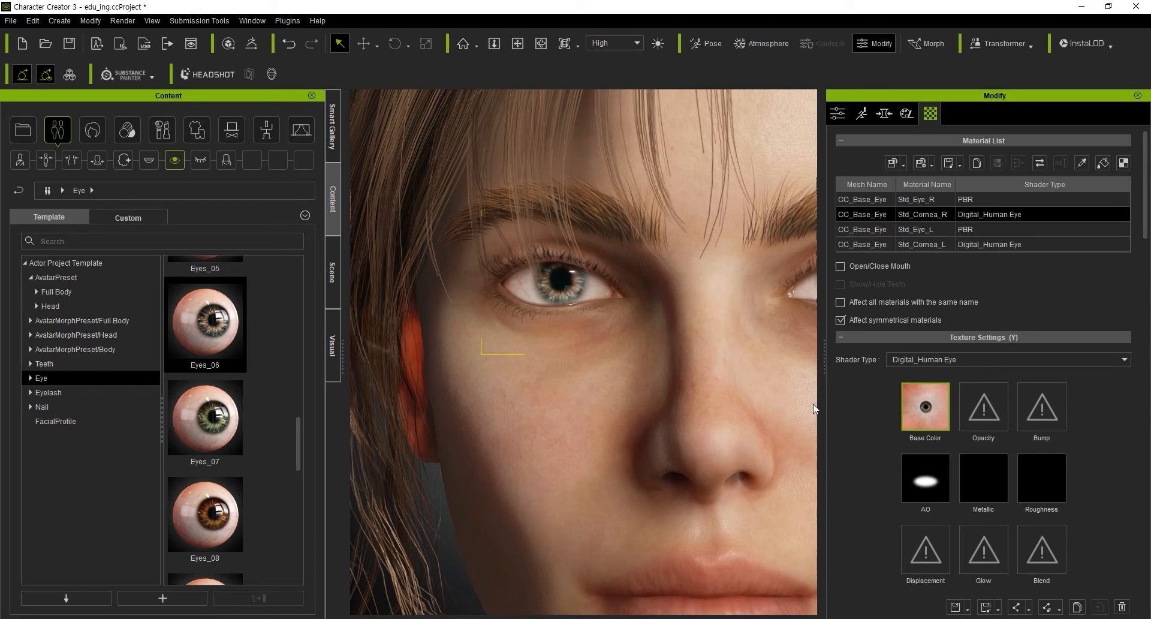
{"action": "scroll", "coordinate": [222, 443], "scroll_direction": "up", "scroll_amount": 10}
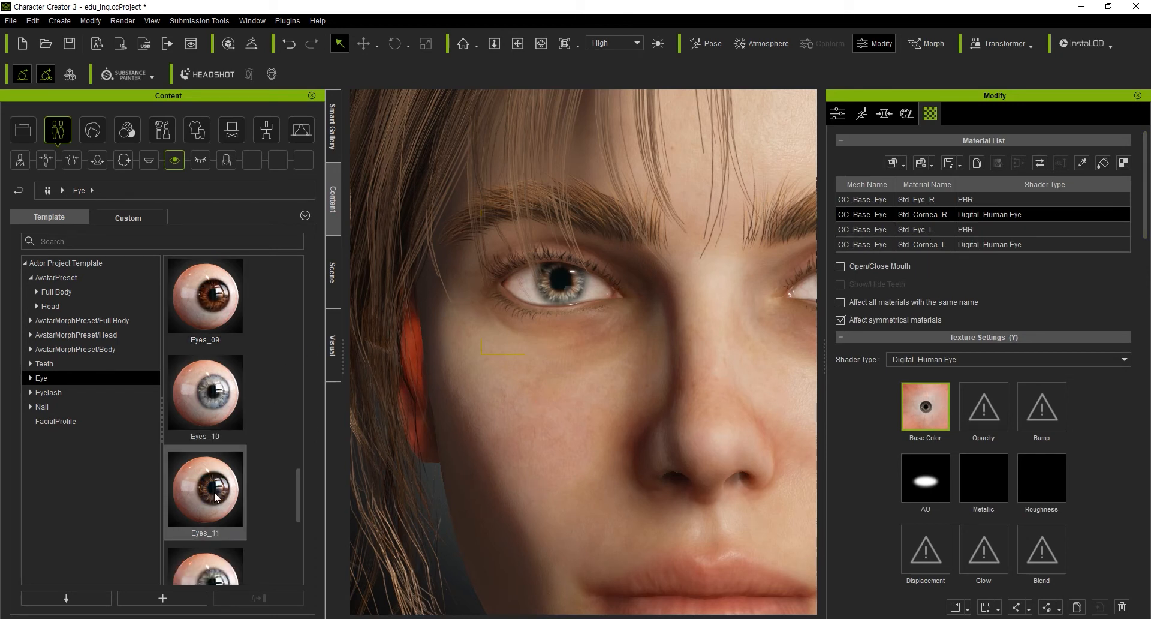
{"action": "scroll", "coordinate": [221, 433], "scroll_direction": "down", "scroll_amount": 5}
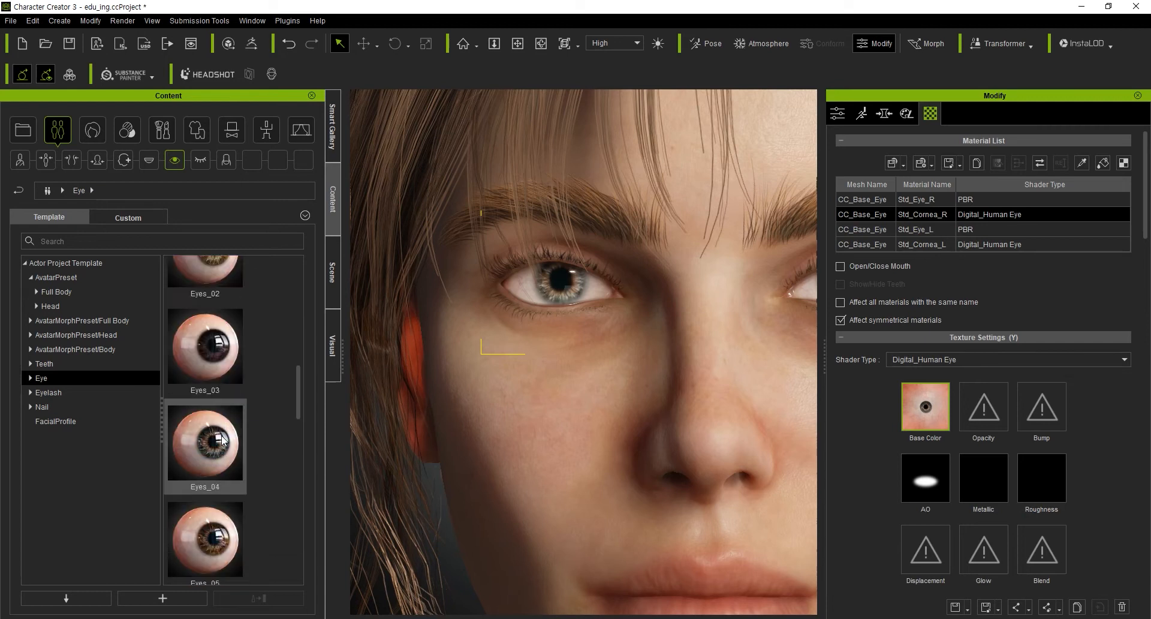
{"action": "left_click_drag", "start_coordinate": [211, 531], "coordinate": [614, 279]}
{"action": "left_click", "coordinate": [498, 358]}
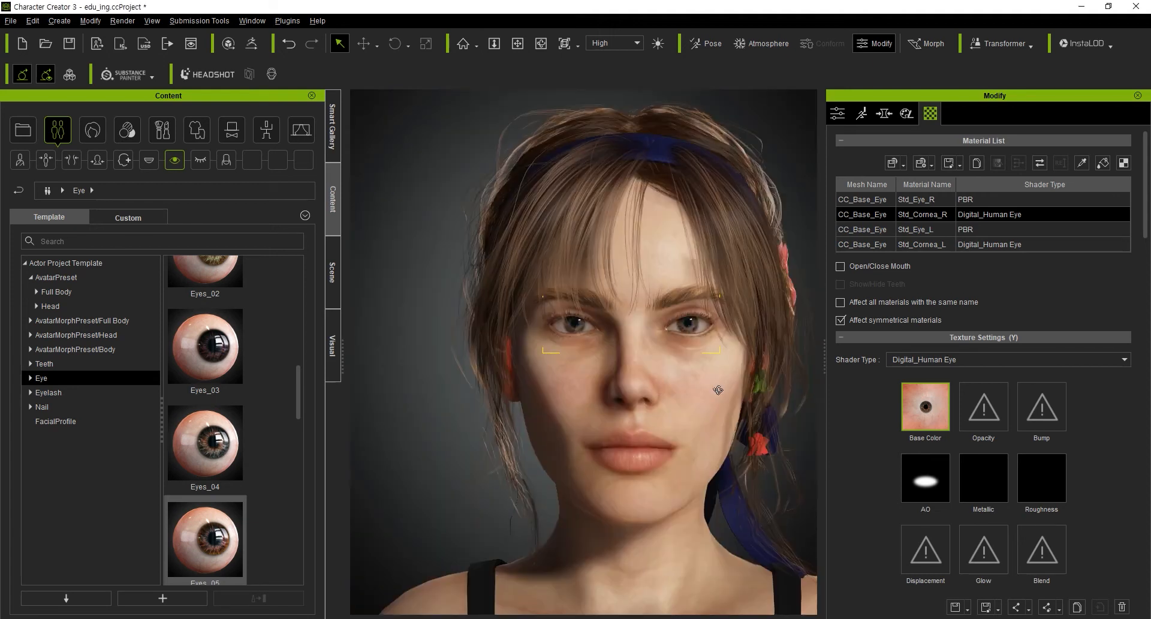
{"action": "right_click_drag", "start_coordinate": [537, 334], "coordinate": [581, 383]}
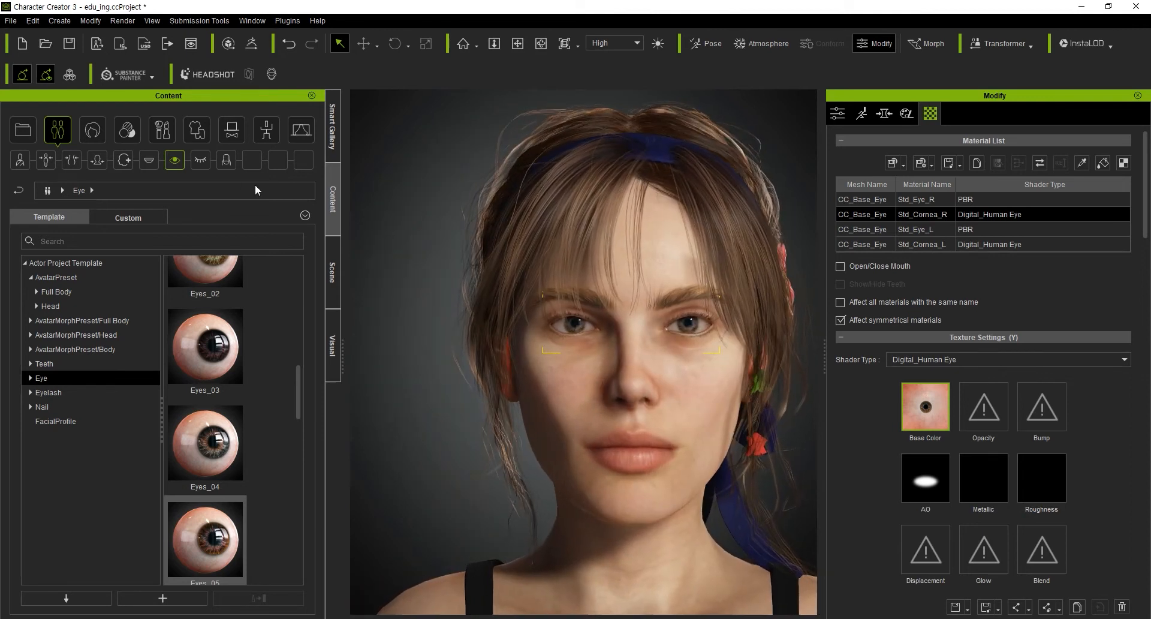
Step: Apply the Curved_Large eyelash template to the character with both its morph and textures
{"action": "left_click", "coordinate": [201, 160]}
{"action": "left_click_drag", "start_coordinate": [205, 395], "coordinate": [624, 312]}
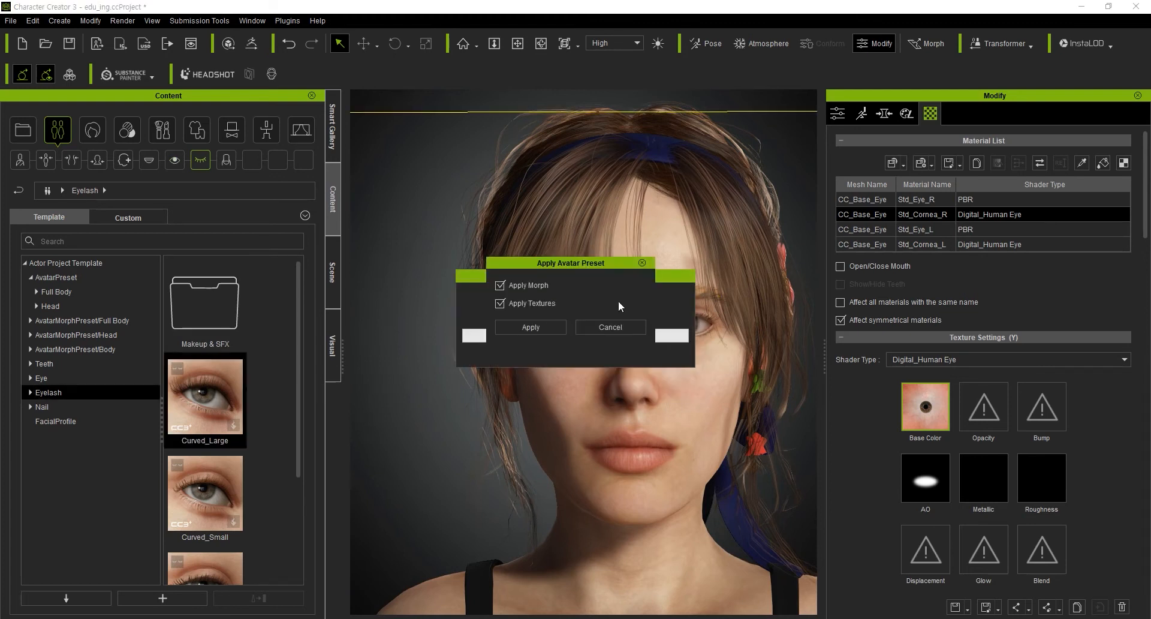
{"action": "left_click", "coordinate": [530, 326]}
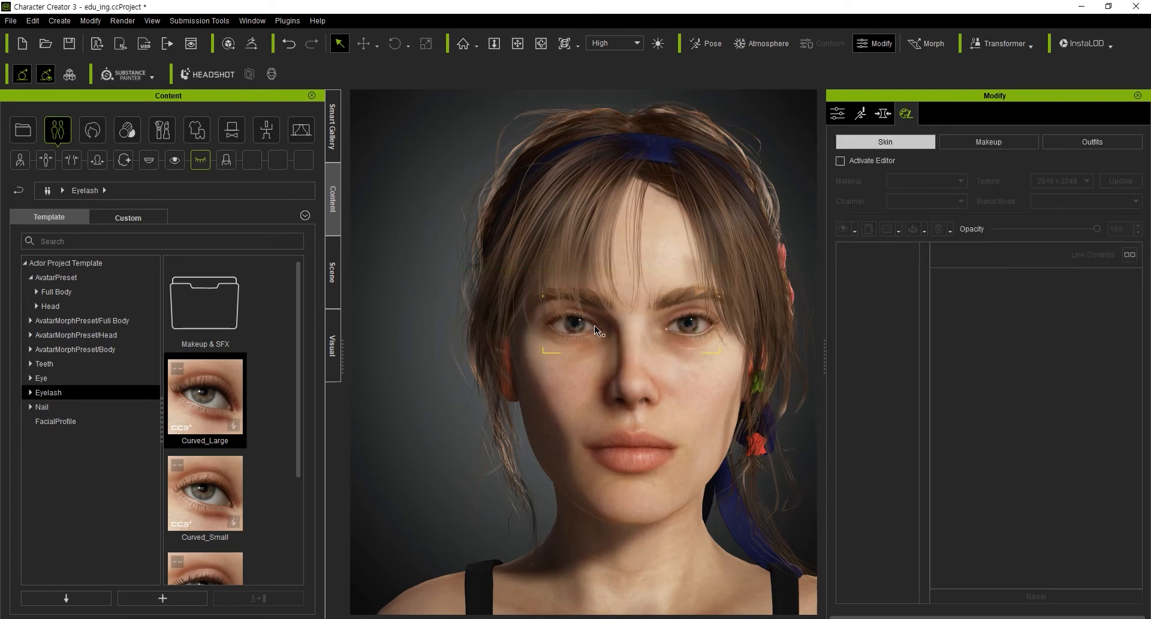
{"action": "scroll", "coordinate": [602, 329], "scroll_direction": "up", "scroll_amount": 5}
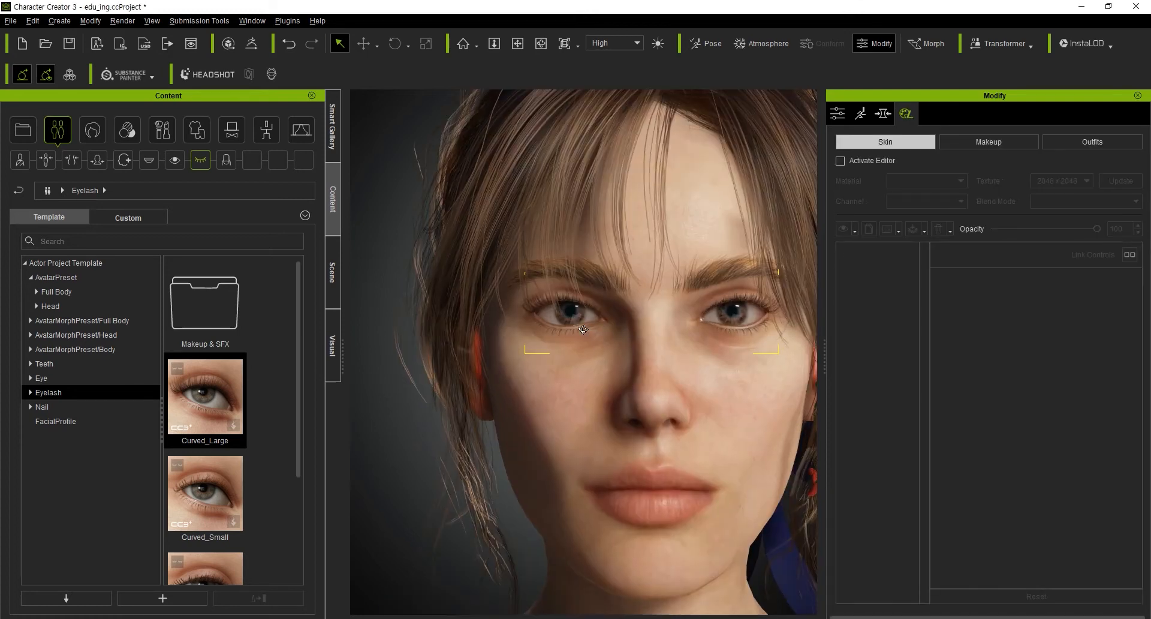
Step: Browse the Makeup & SFX eyelash templates, including Hyperbole and Long Tail, and check the character's current lashes and face
{"action": "left_click_drag", "start_coordinate": [298, 376], "coordinate": [296, 280]}
{"action": "double_click", "coordinate": [206, 302]}
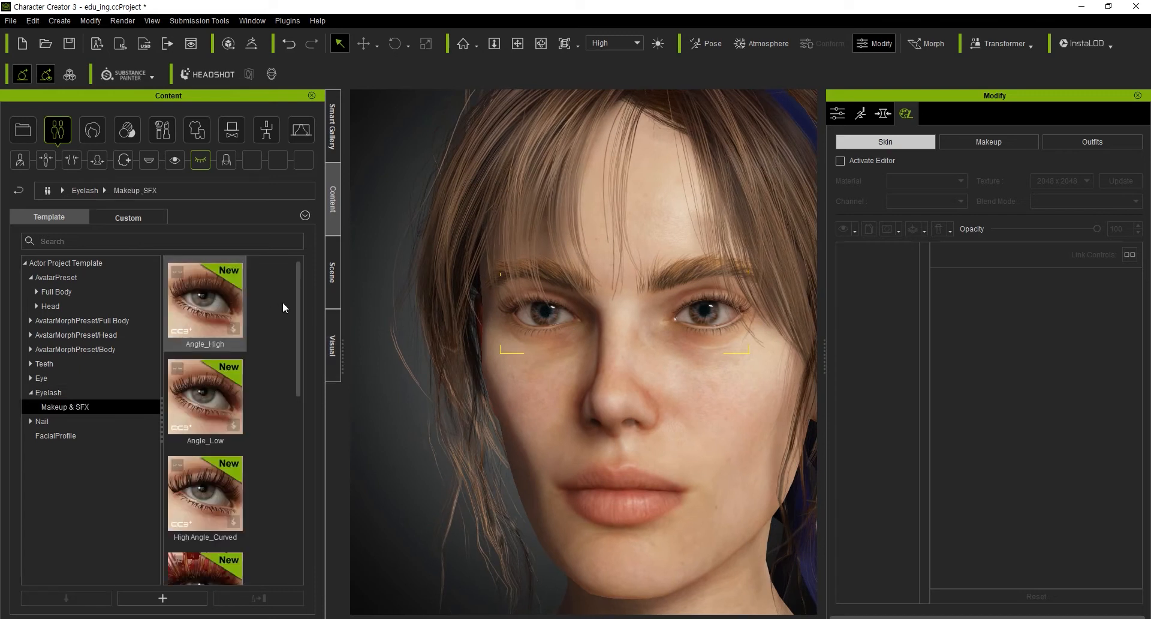
{"action": "left_click_drag", "start_coordinate": [294, 301], "coordinate": [287, 430]}
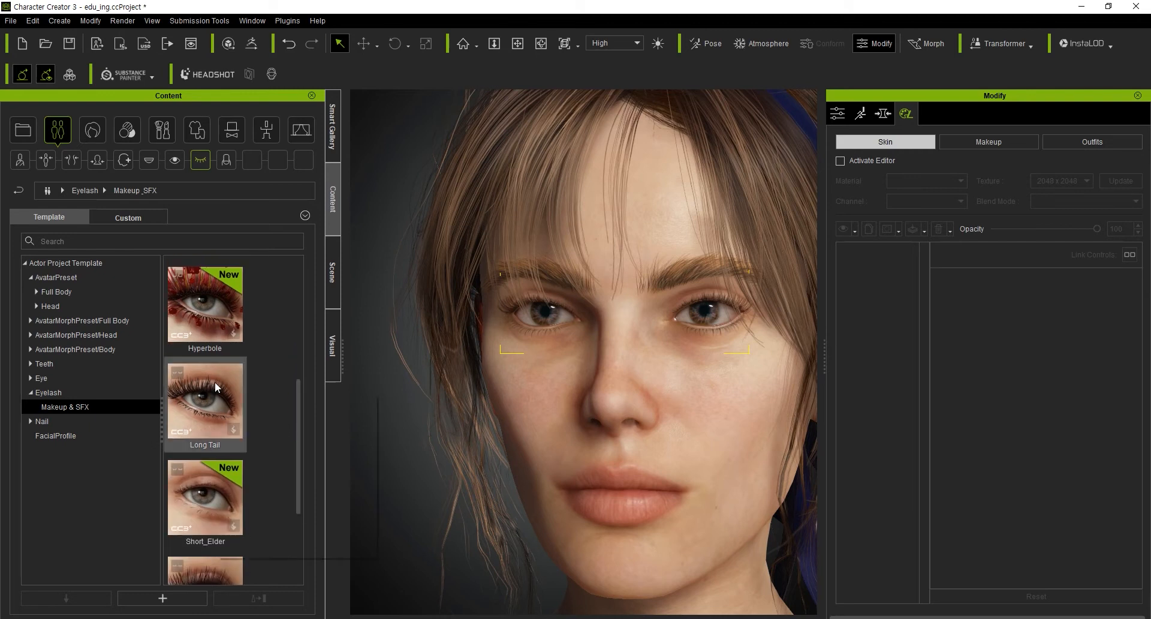
{"action": "mouse_move", "coordinate": [215, 381]}
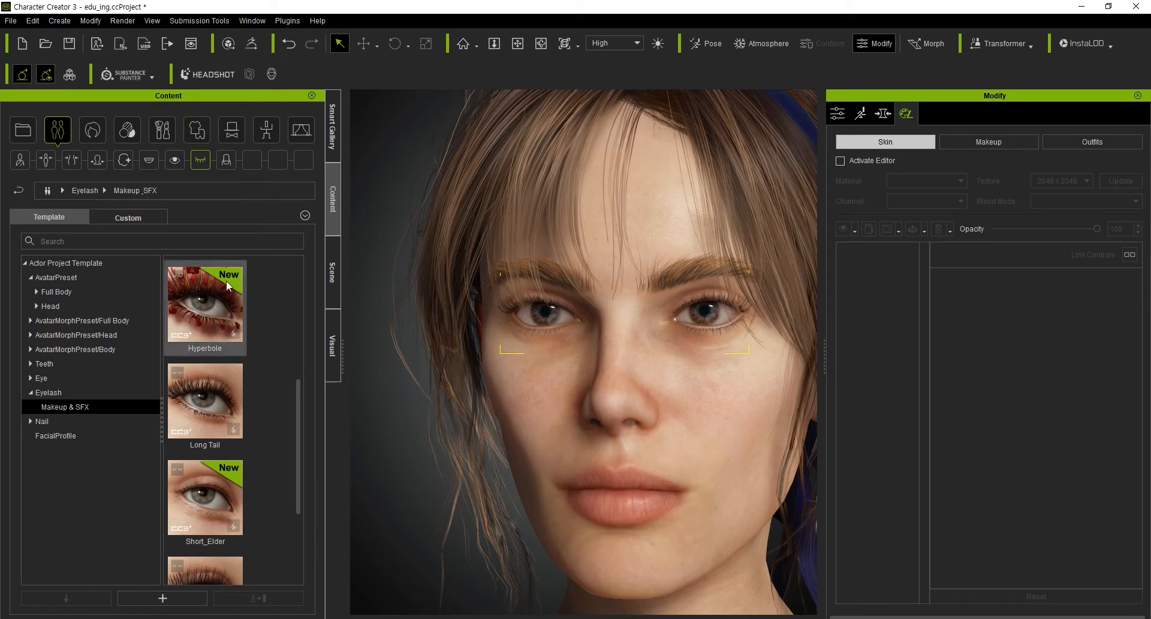
{"action": "left_click_drag", "start_coordinate": [568, 346], "coordinate": [619, 360], "text": "alt"}
{"action": "scroll", "coordinate": [620, 360], "scroll_direction": "down", "scroll_amount": 3}
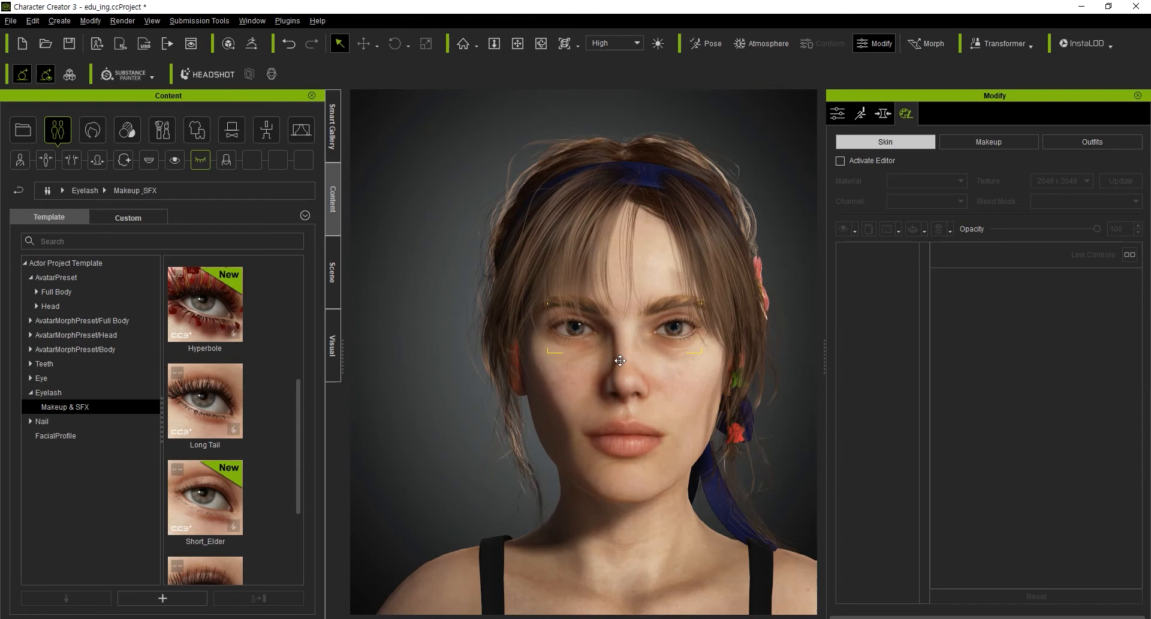
{"action": "middle_click_drag", "start_coordinate": [620, 361], "coordinate": [619, 359], "text": "alt"}
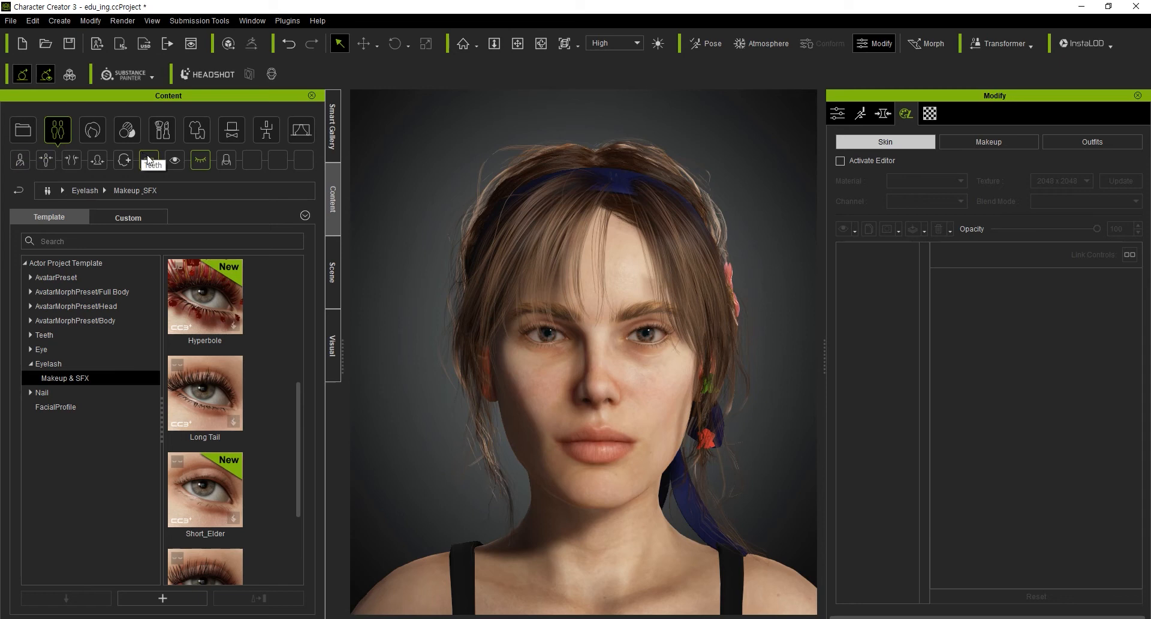
Step: Look through the eye and eyelash templates and the hair styles, previewing the Chic bun medium style
{"action": "left_click", "coordinate": [174, 160]}
{"action": "left_click", "coordinate": [202, 159]}
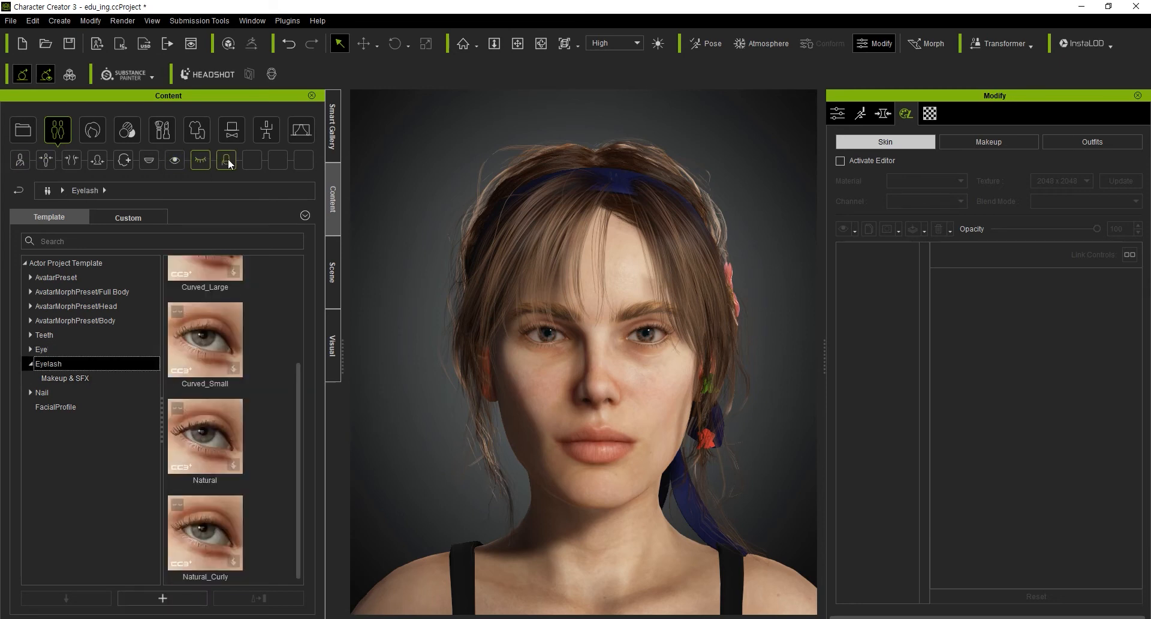
{"action": "left_click", "coordinate": [96, 130]}
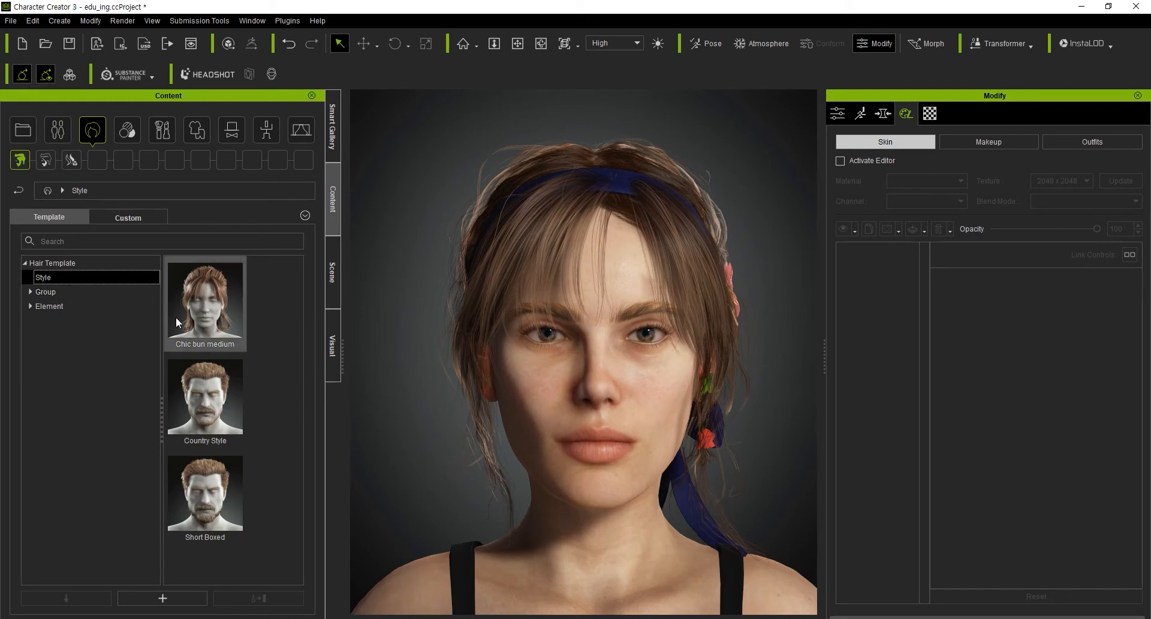
{"action": "mouse_move", "coordinate": [178, 322]}
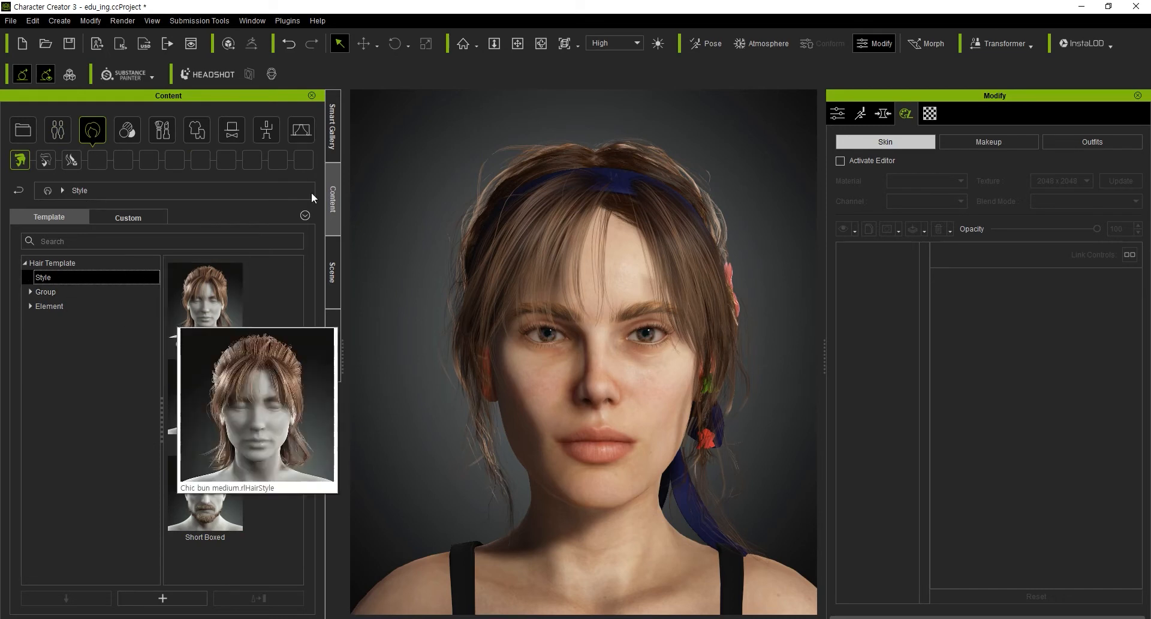
Step: Browse the Realistic Human Skin presets among the overall skin templates, previewing Female Athletic, Female Heavy and Male Old A
{"action": "left_click", "coordinate": [133, 133]}
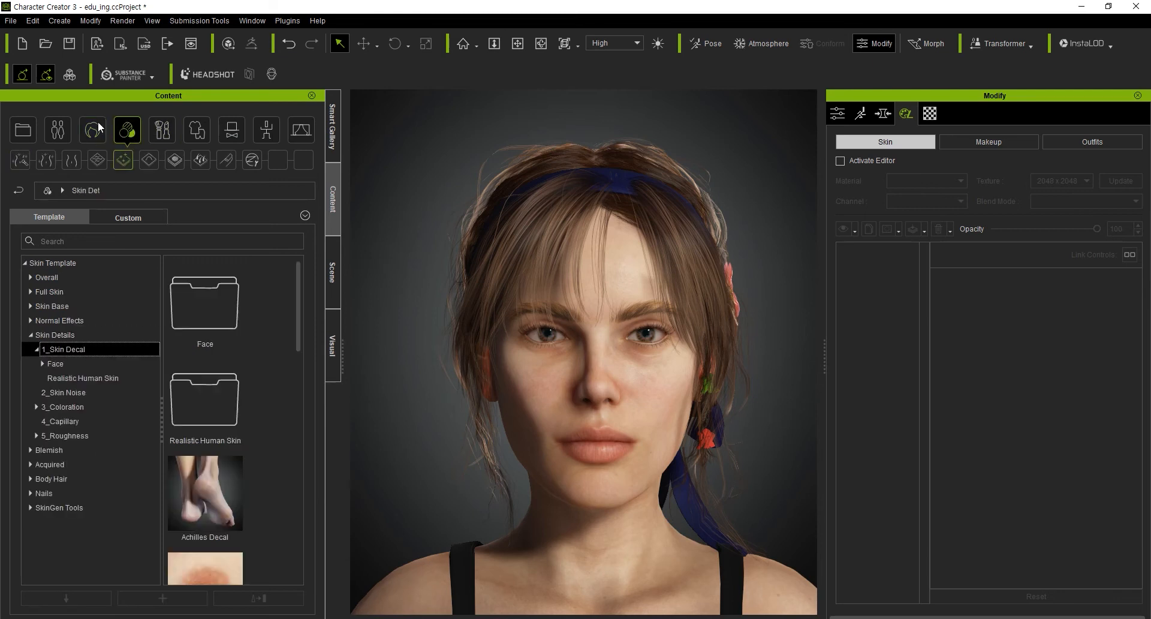
{"action": "left_click", "coordinate": [81, 262]}
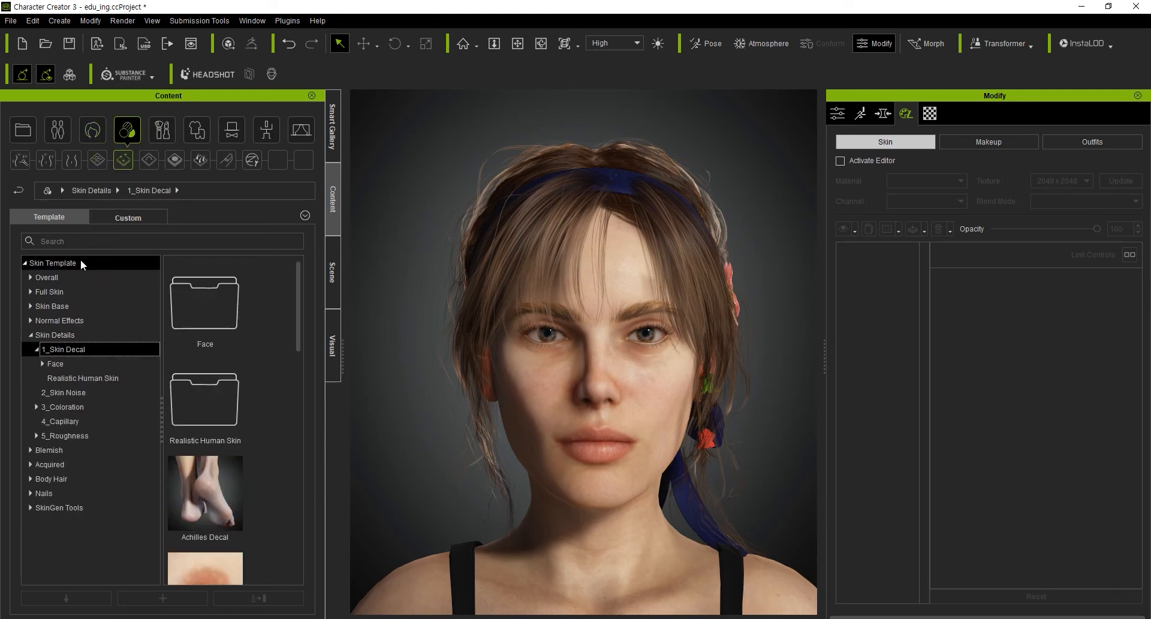
{"action": "left_click", "coordinate": [17, 168]}
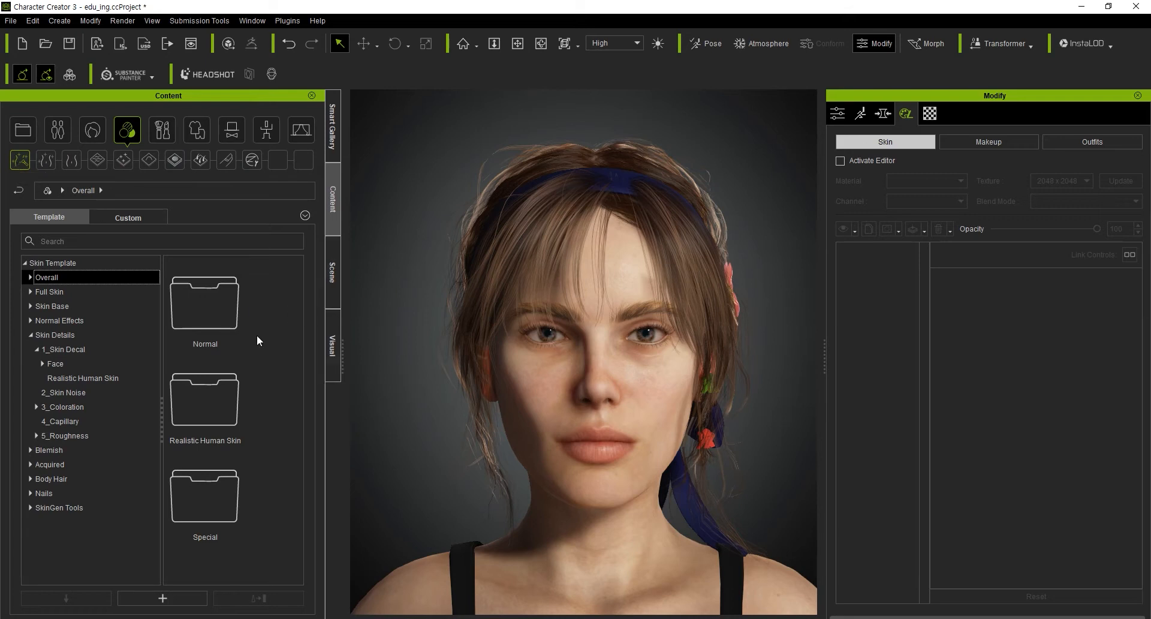
{"action": "left_click", "coordinate": [31, 277]}
{"action": "left_click", "coordinate": [57, 303]}
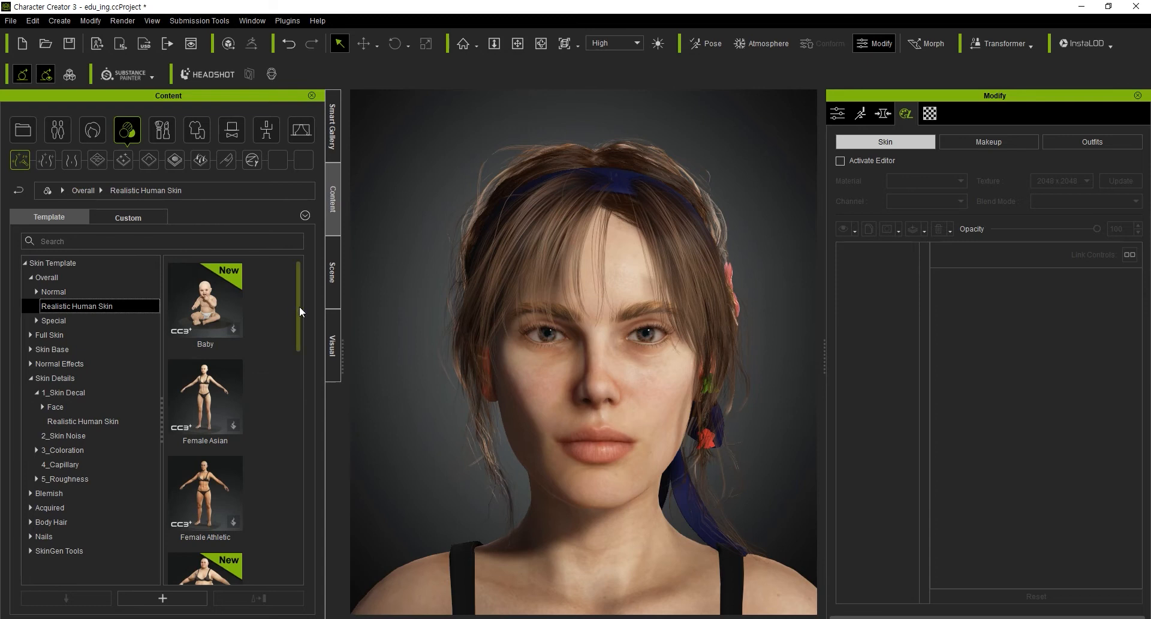
{"action": "left_click_drag", "start_coordinate": [299, 306], "coordinate": [290, 339]}
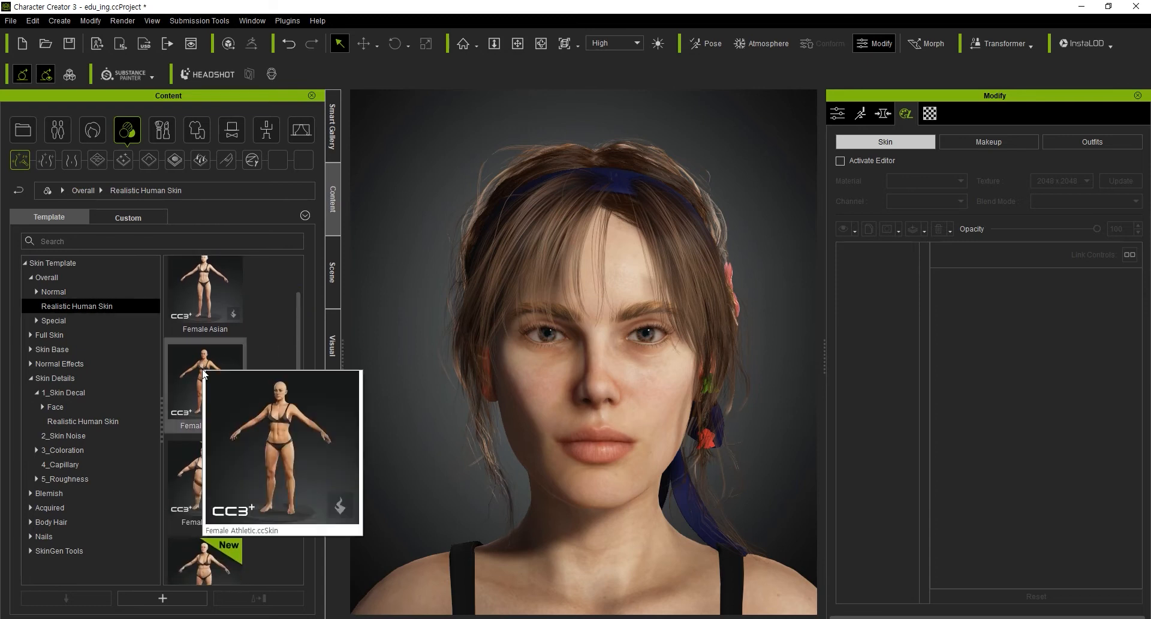
{"action": "mouse_move", "coordinate": [218, 454]}
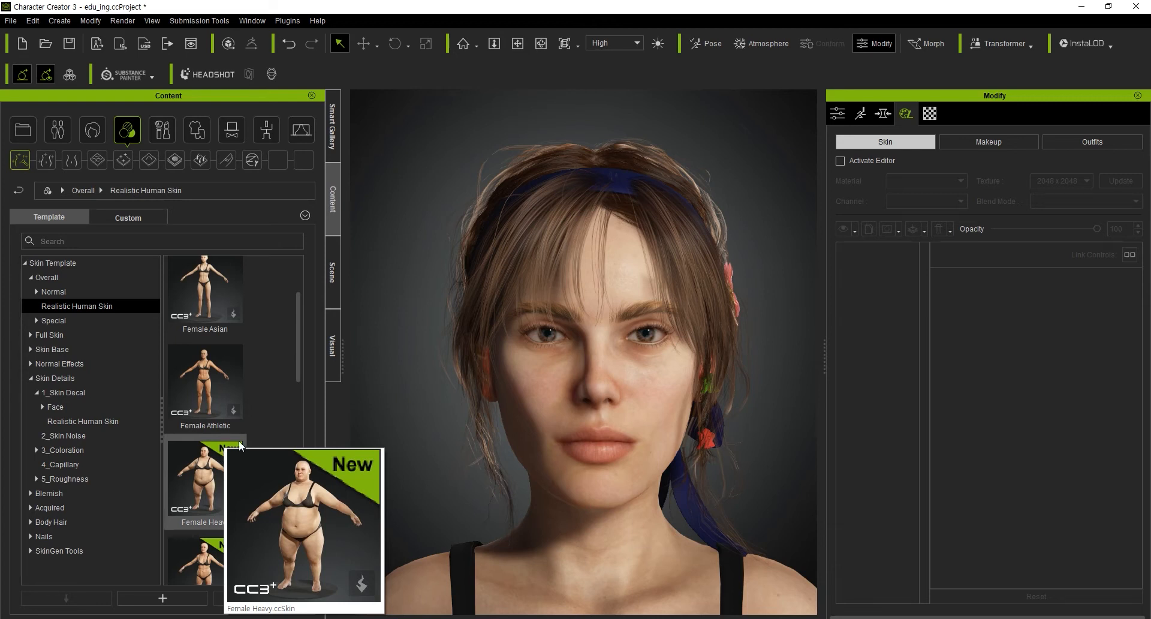
{"action": "scroll", "coordinate": [280, 423], "scroll_direction": "down", "scroll_amount": 5}
{"action": "mouse_move", "coordinate": [239, 423]}
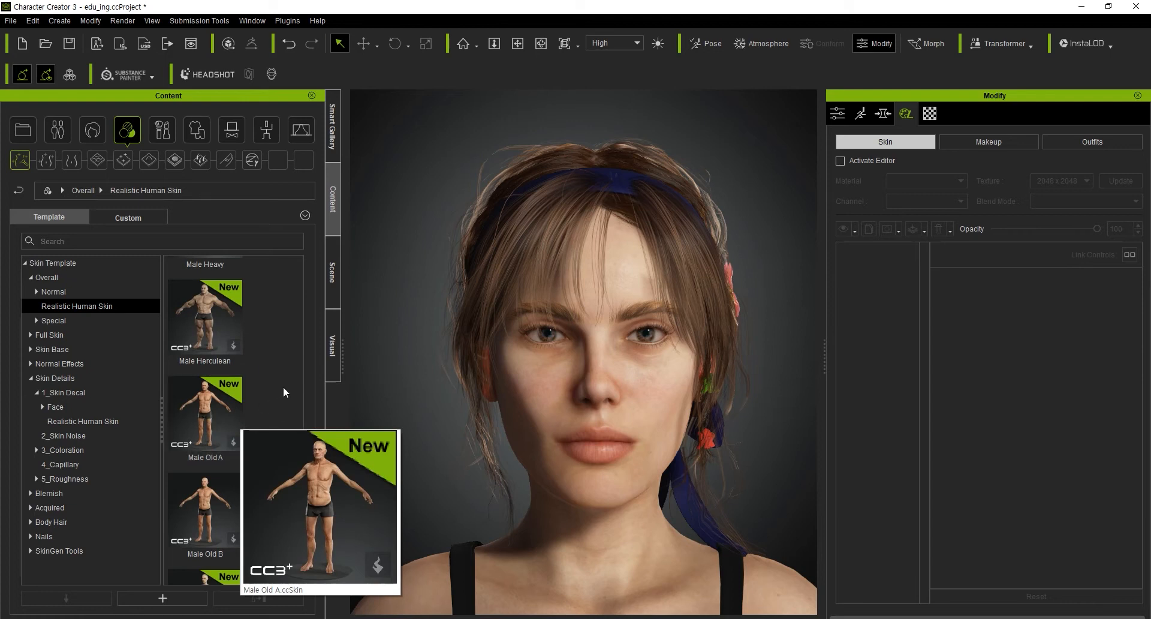
{"action": "scroll", "coordinate": [284, 388], "scroll_direction": "down", "scroll_amount": 1}
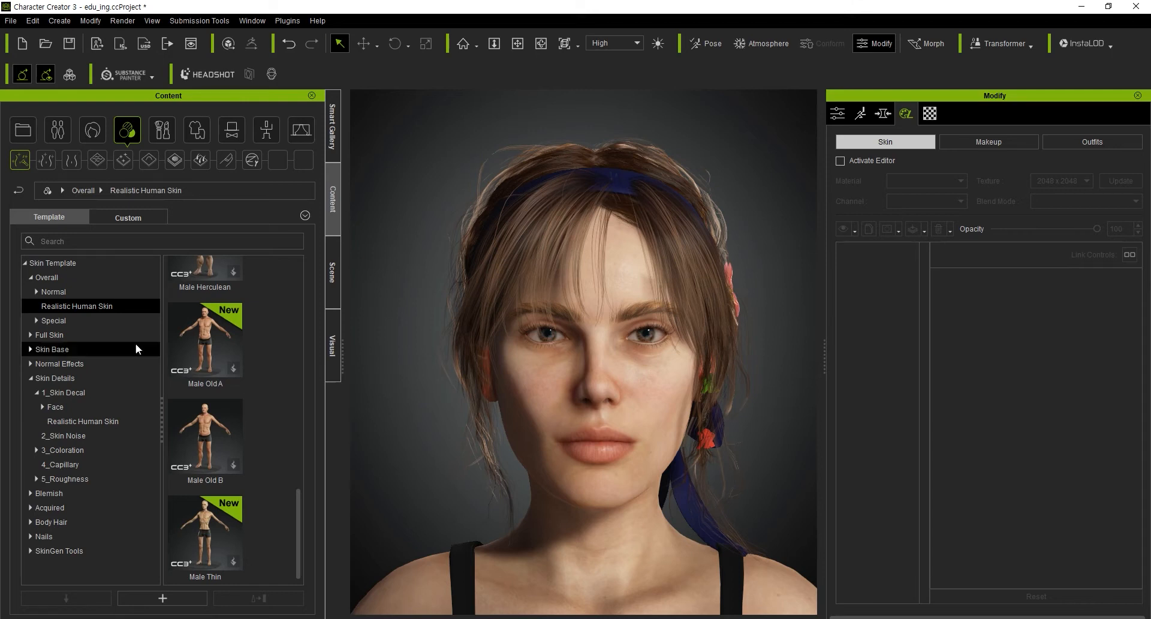
{"action": "scroll", "coordinate": [282, 393], "scroll_direction": "up", "scroll_amount": 10}
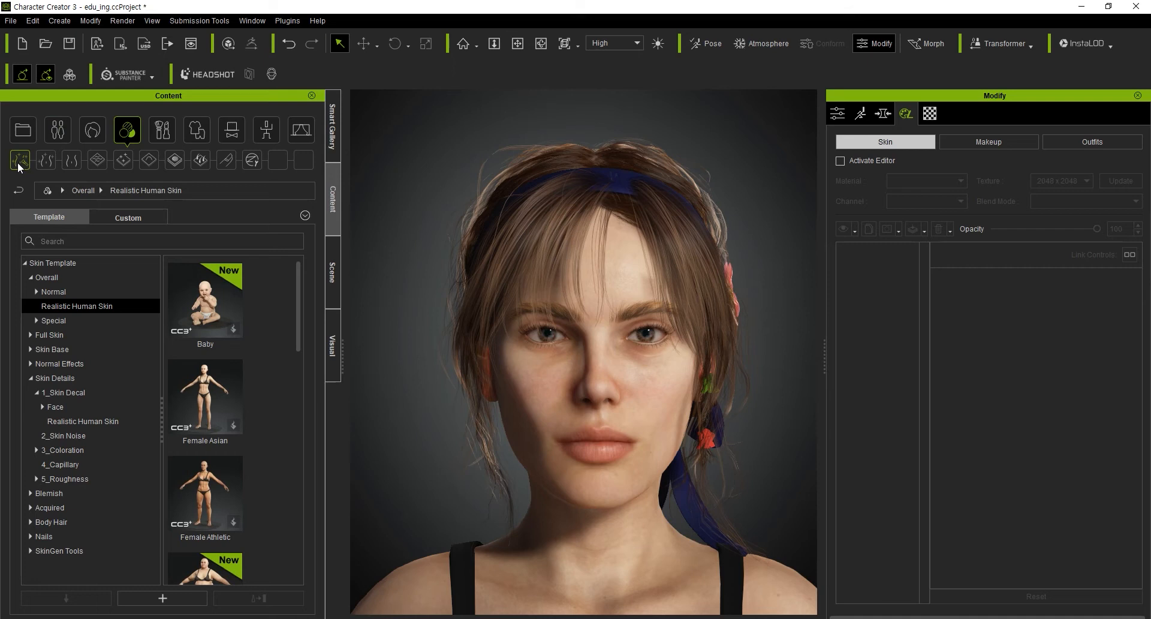
Step: Preview the Default Female full skin template and open the Realistic Human Skin folder of the full skin templates
{"action": "left_click", "coordinate": [52, 157]}
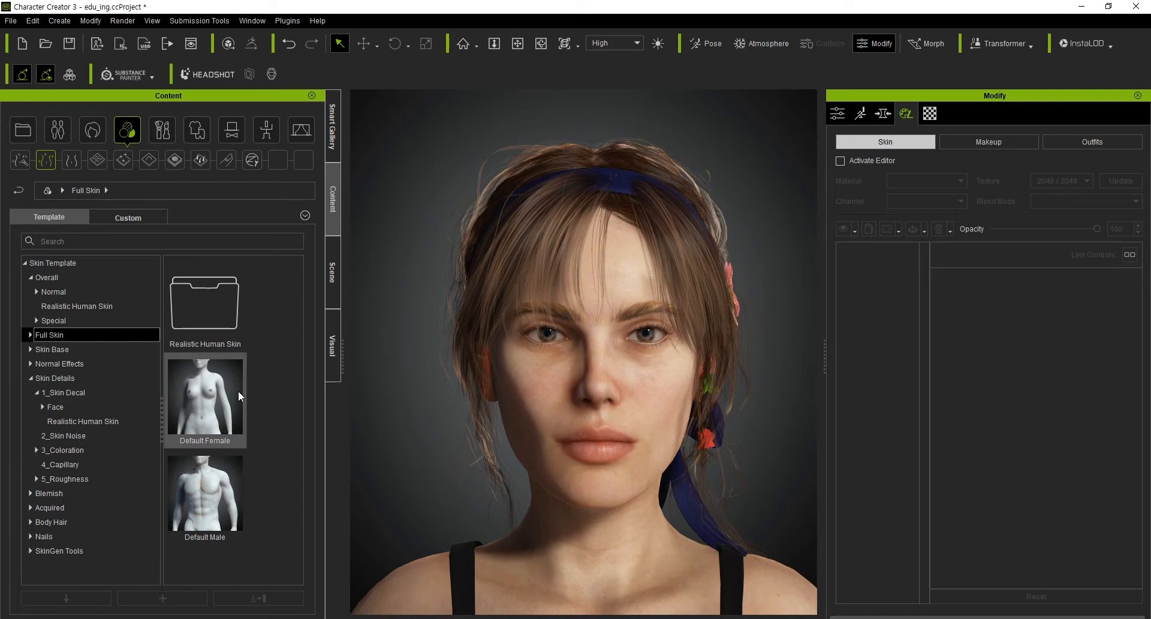
{"action": "mouse_move", "coordinate": [239, 393]}
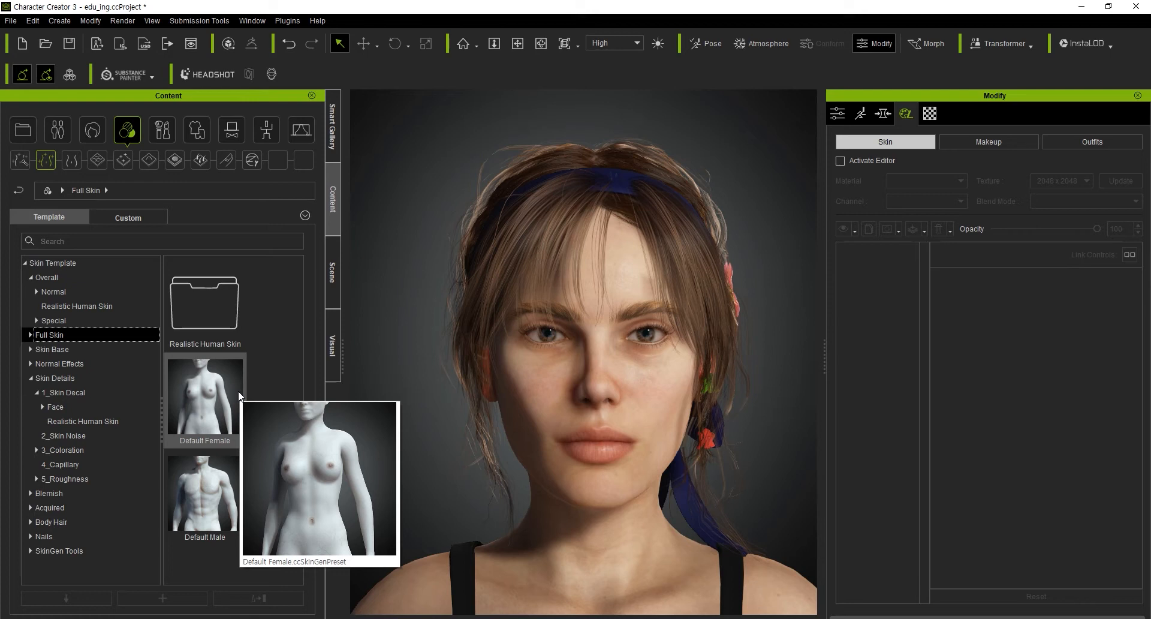
{"action": "double_click", "coordinate": [209, 315]}
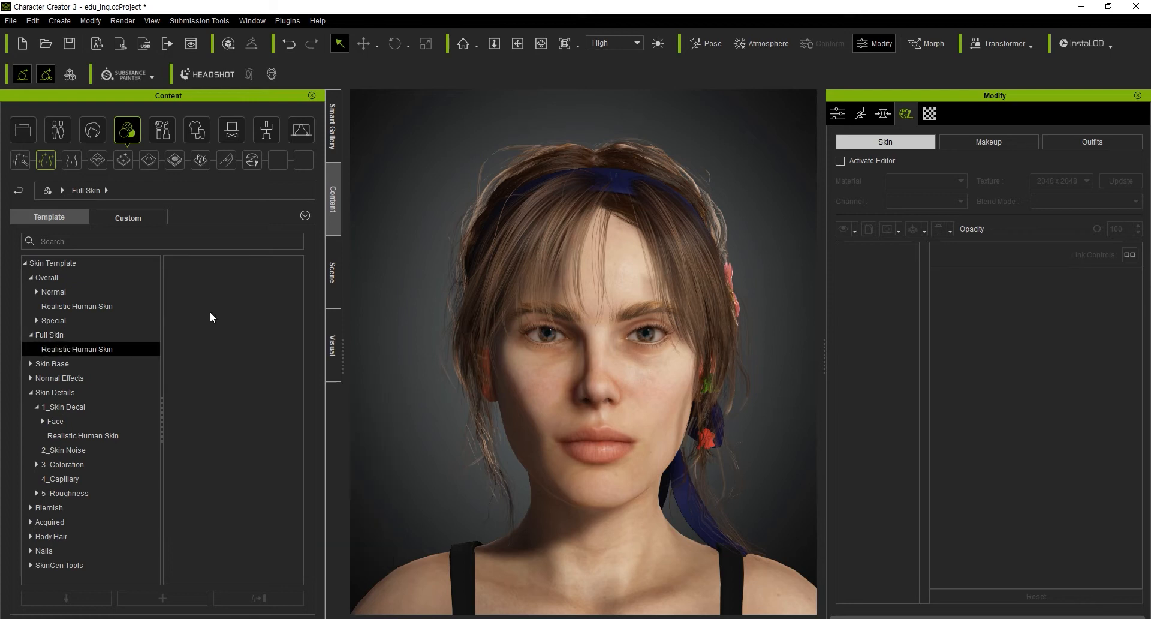
Step: Browse the Realistic Human Skin presets of the full skin templates and preview Female Heavy
{"action": "scroll", "coordinate": [231, 387], "scroll_direction": "down", "scroll_amount": 3}
{"action": "scroll", "coordinate": [219, 451], "scroll_direction": "down", "scroll_amount": 3}
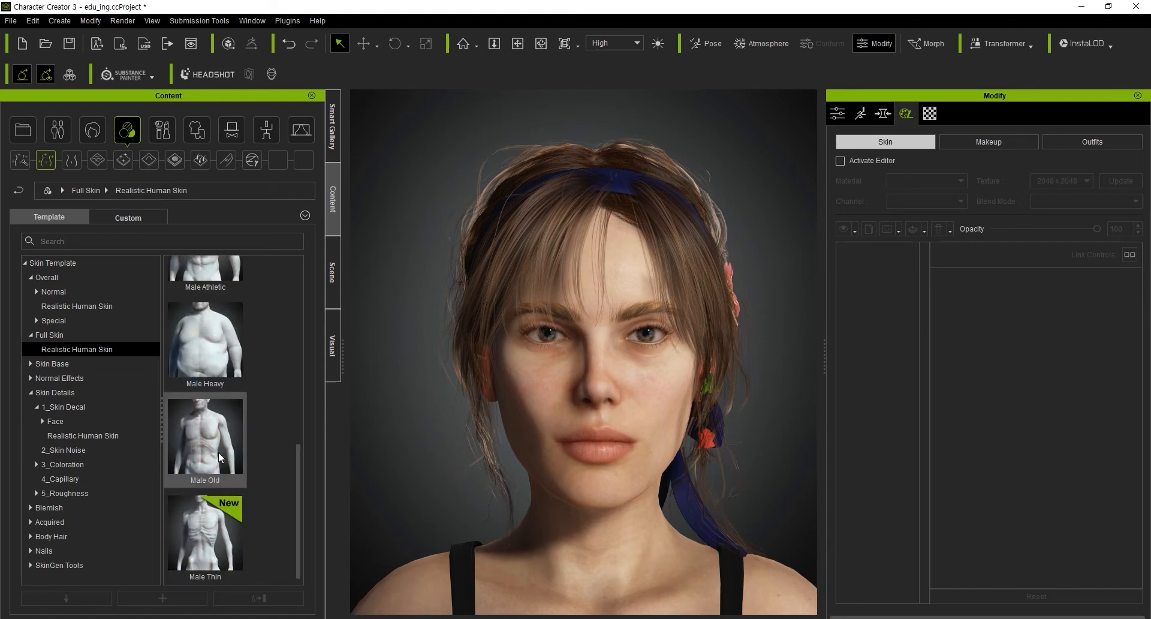
{"action": "scroll", "coordinate": [201, 415], "scroll_direction": "up", "scroll_amount": 5}
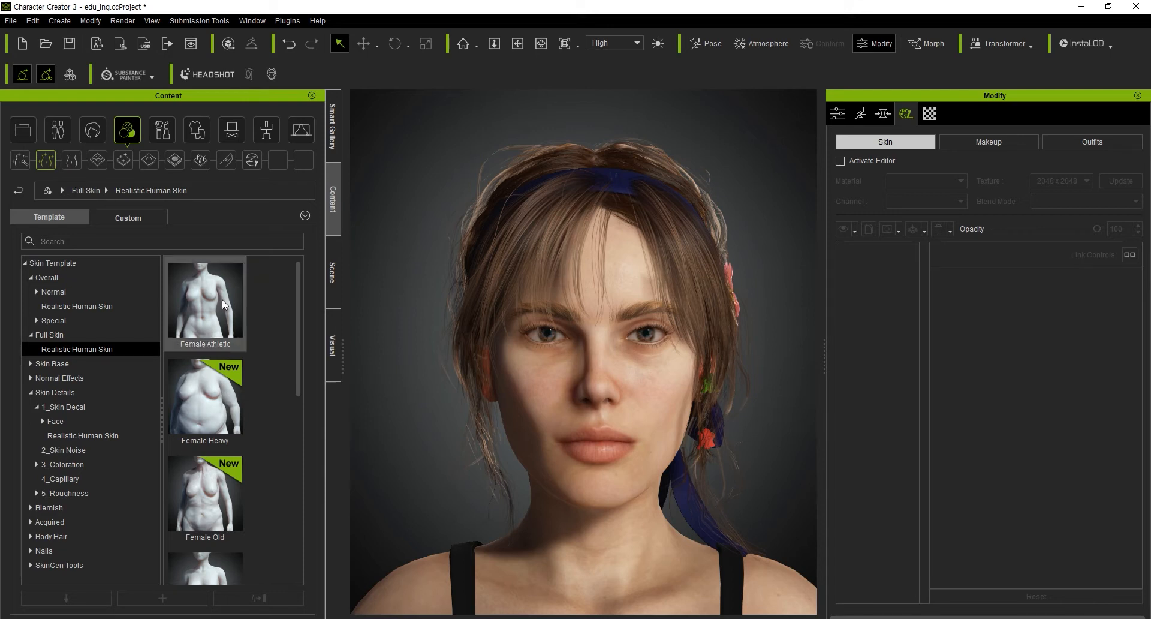
{"action": "mouse_move", "coordinate": [208, 410]}
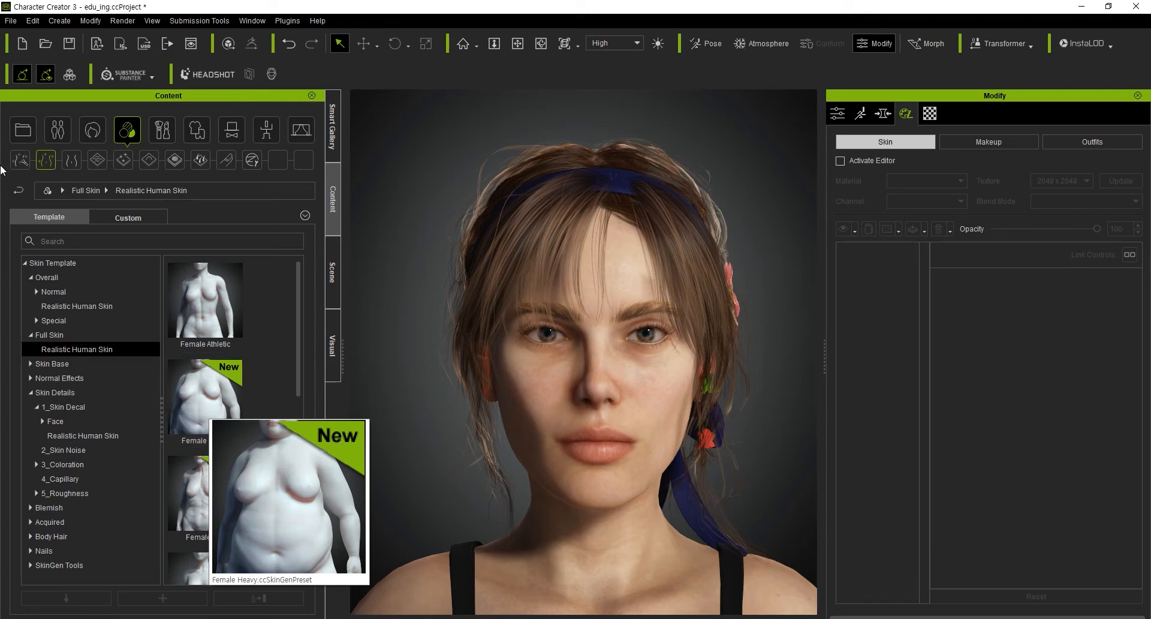
Step: Browse the Skin Base templates, previewing Default Male Clean and Default Female Clean
{"action": "left_click", "coordinate": [76, 160]}
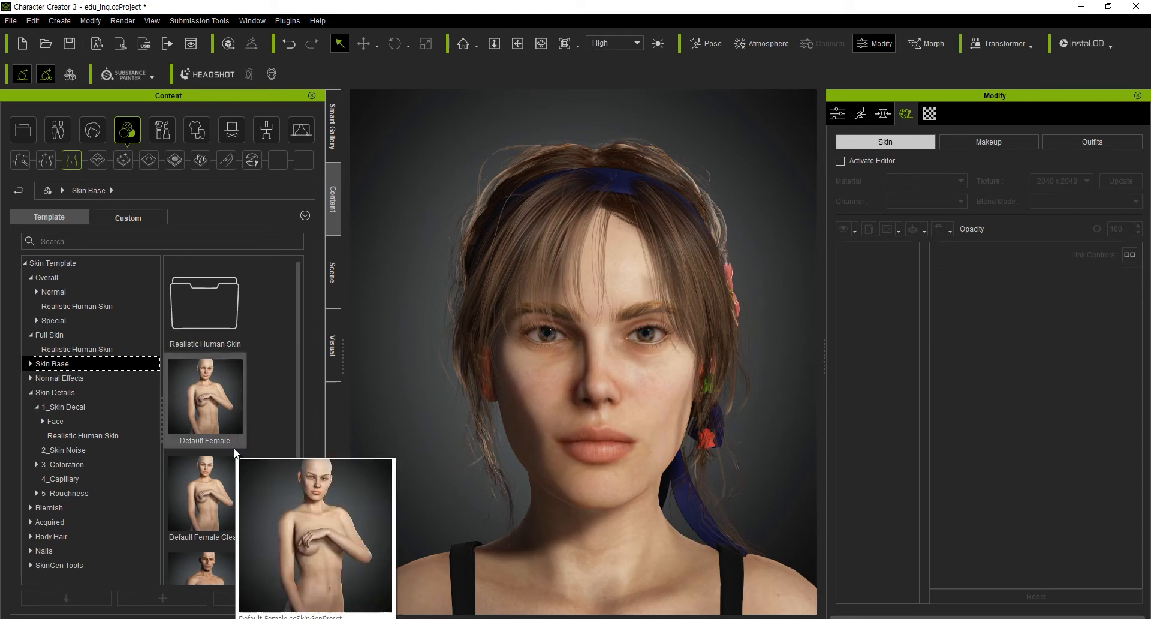
{"action": "scroll", "coordinate": [234, 447], "scroll_direction": "down", "scroll_amount": 2}
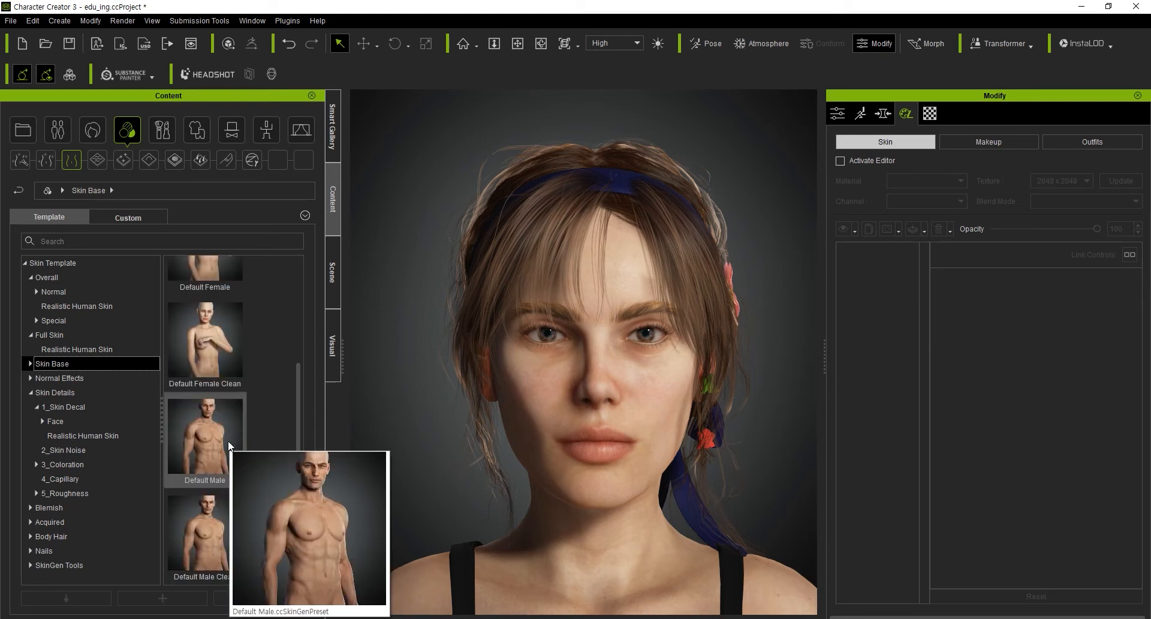
{"action": "mouse_move", "coordinate": [213, 508]}
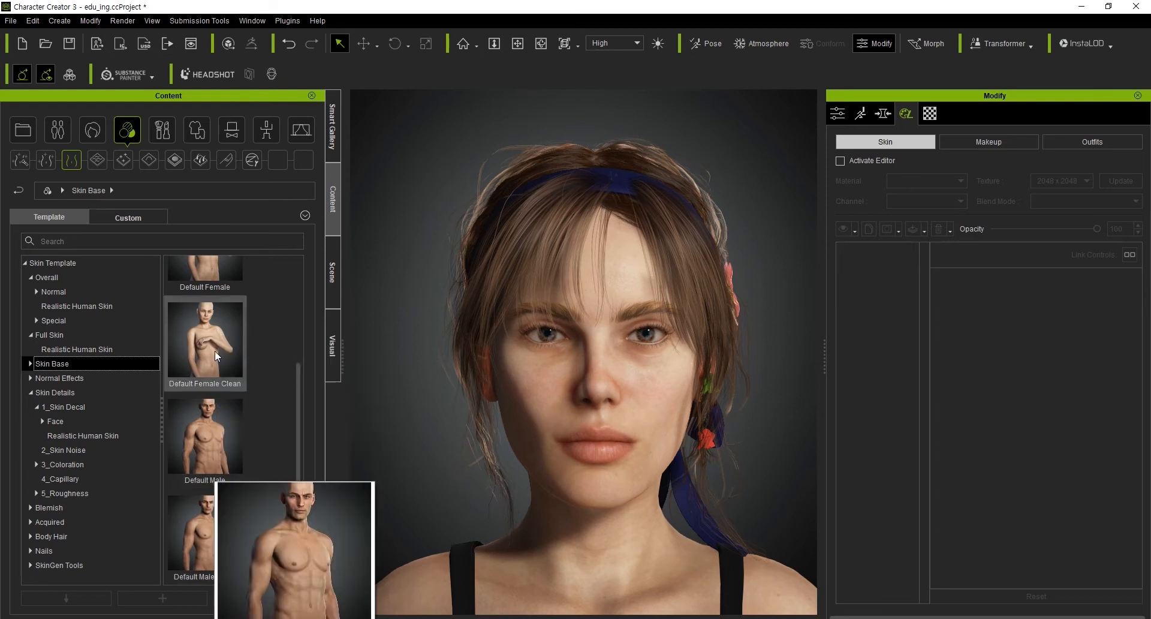
{"action": "mouse_move", "coordinate": [216, 345]}
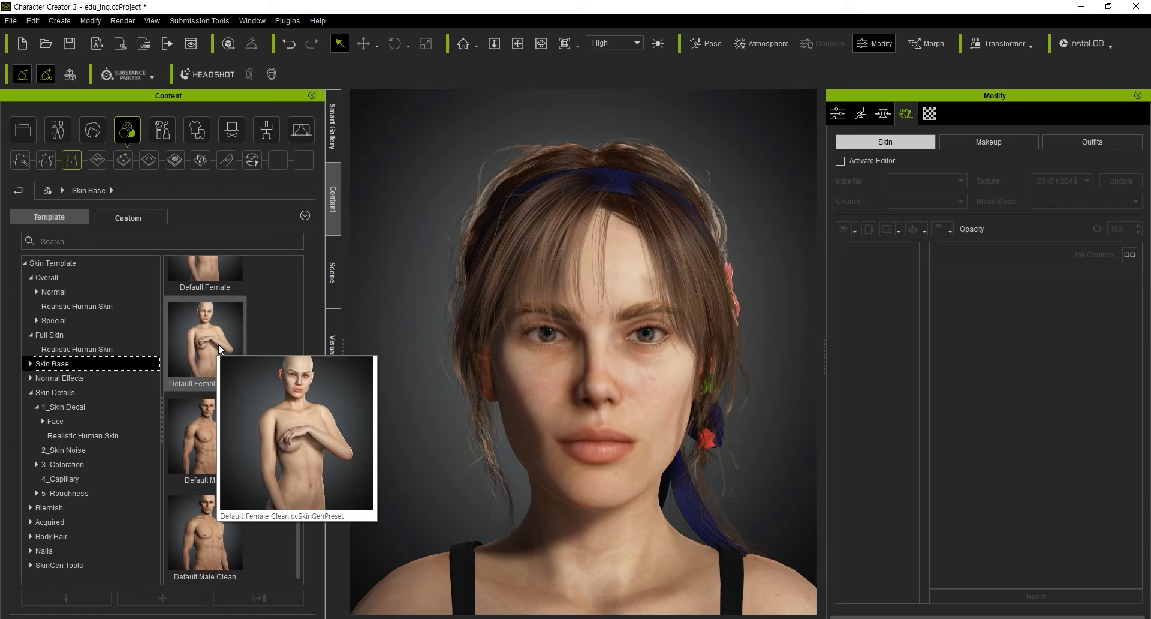
Step: Look through the Realistic Human Skin presets of the skin base templates, from Baby to Male Thin, and preview Male Old
{"action": "scroll", "coordinate": [239, 339], "scroll_direction": "up", "scroll_amount": 3}
{"action": "double_click", "coordinate": [212, 315]}
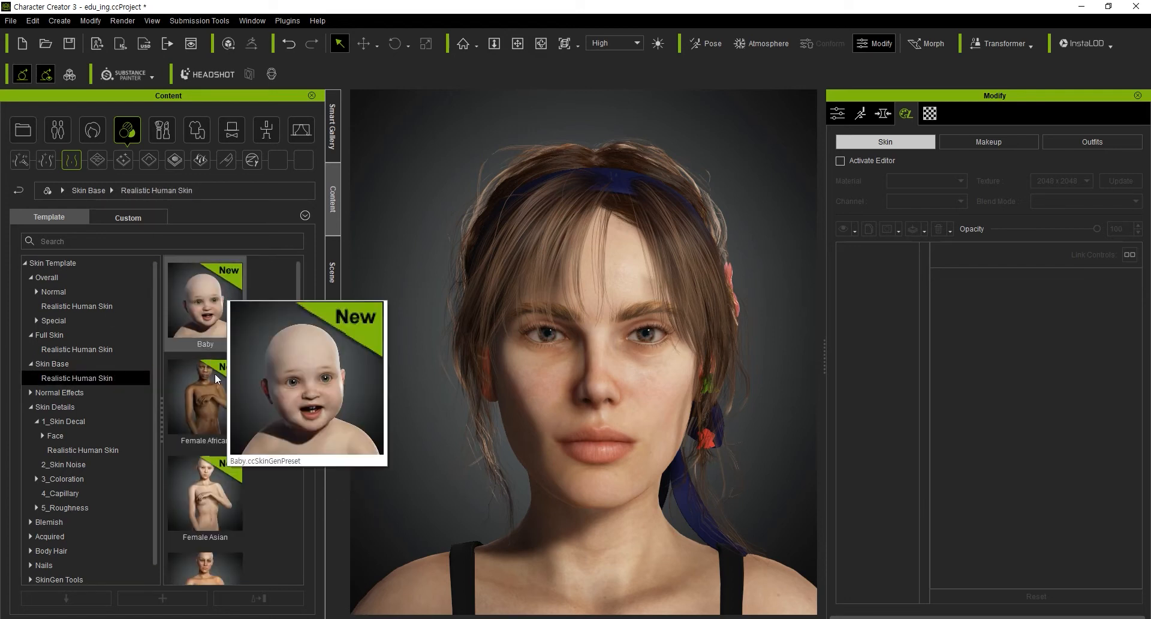
{"action": "mouse_move", "coordinate": [214, 384]}
{"action": "scroll", "coordinate": [214, 380], "scroll_direction": "down", "scroll_amount": 10}
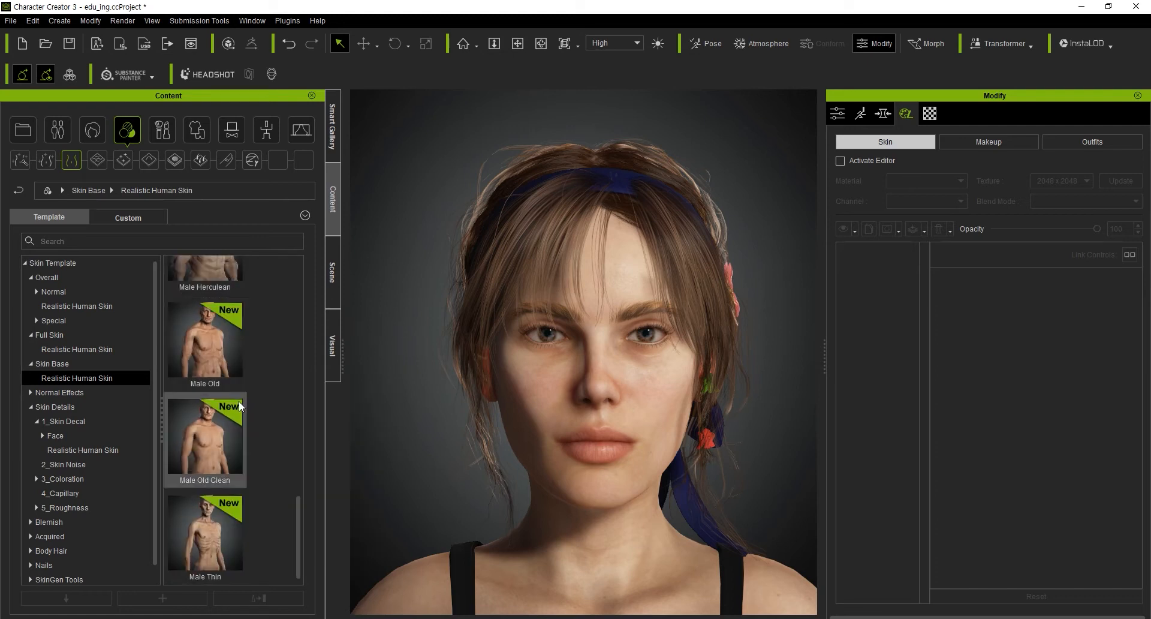
{"action": "mouse_move", "coordinate": [228, 327]}
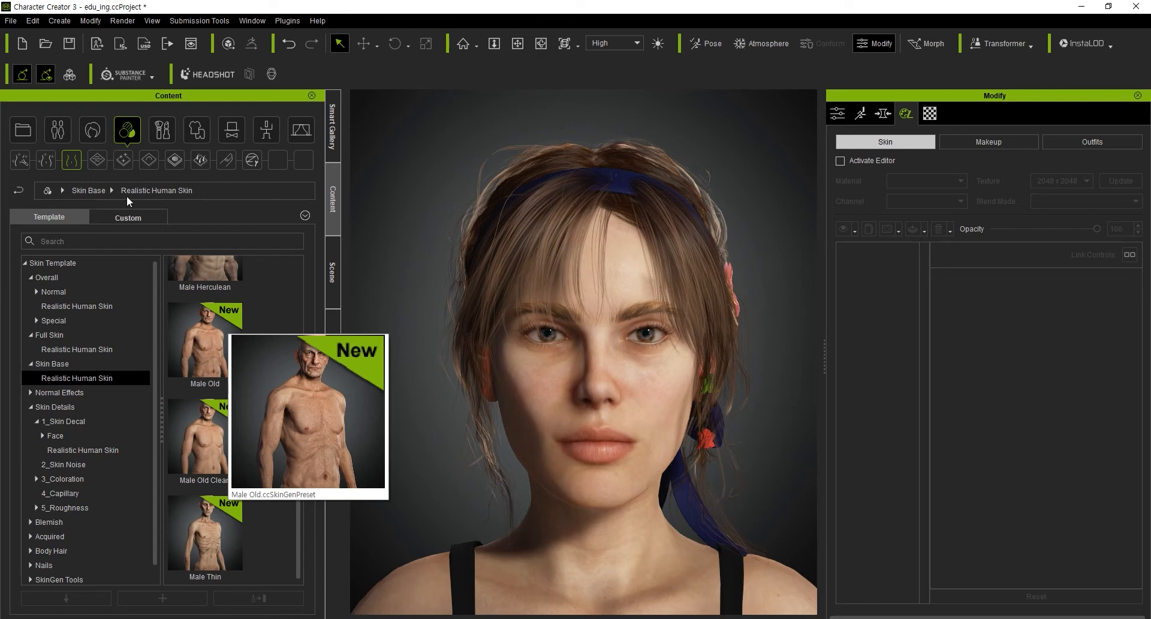
Step: Compare the contents of the Full Skin, Skin Base and Overall template categories, ending on Skin Base
{"action": "left_click", "coordinate": [44, 165]}
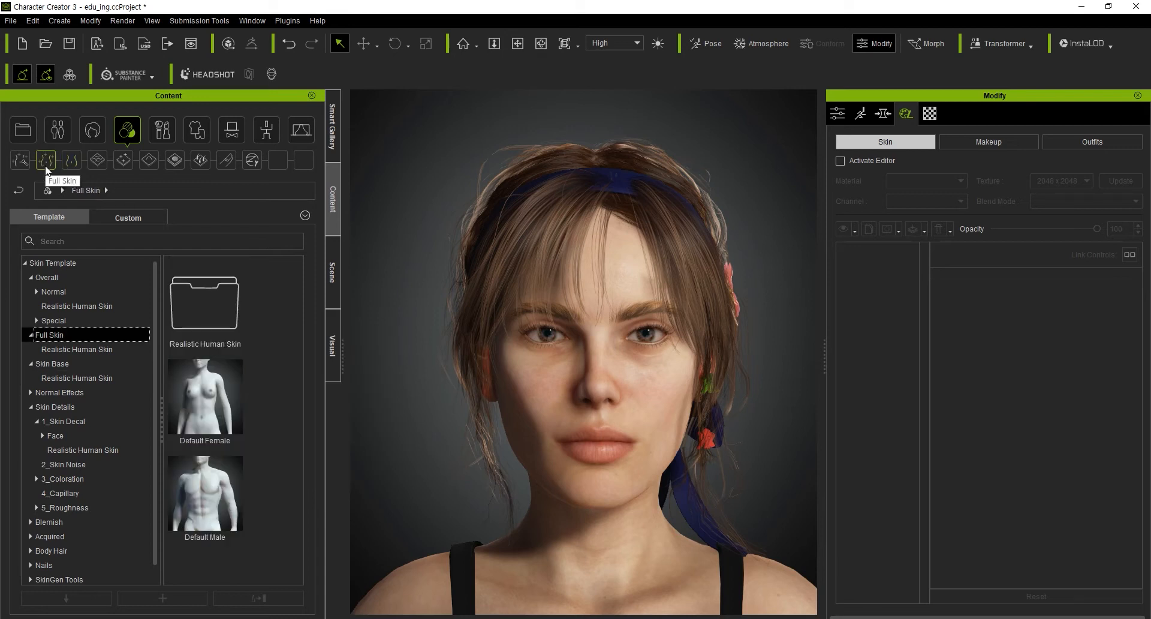
{"action": "left_click", "coordinate": [66, 162]}
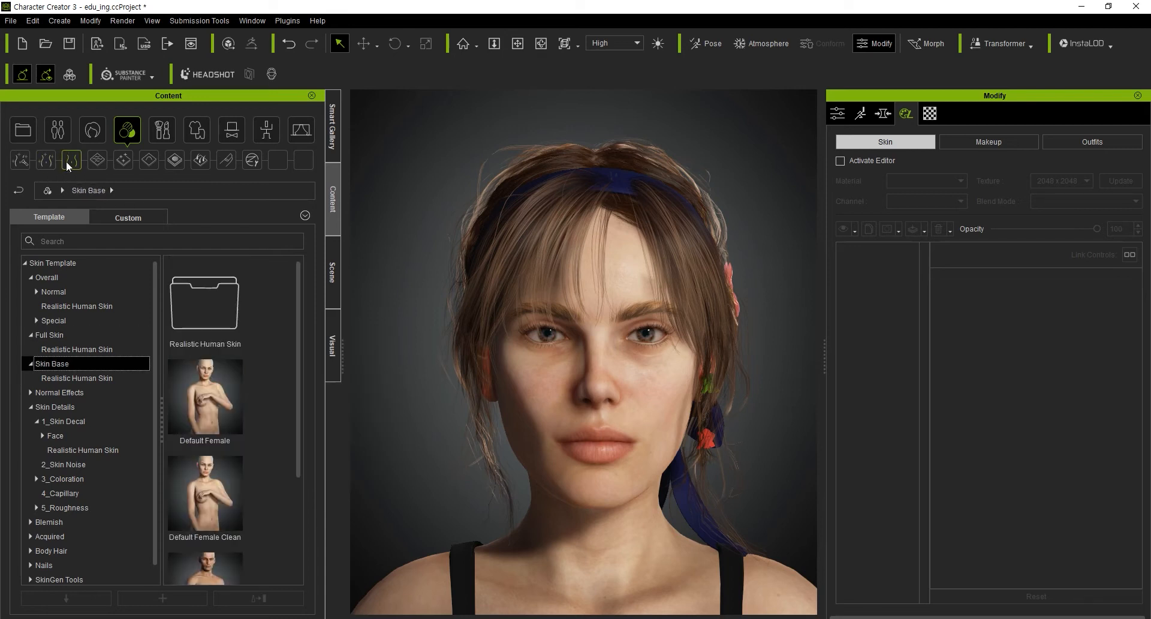
{"action": "left_click", "coordinate": [27, 159]}
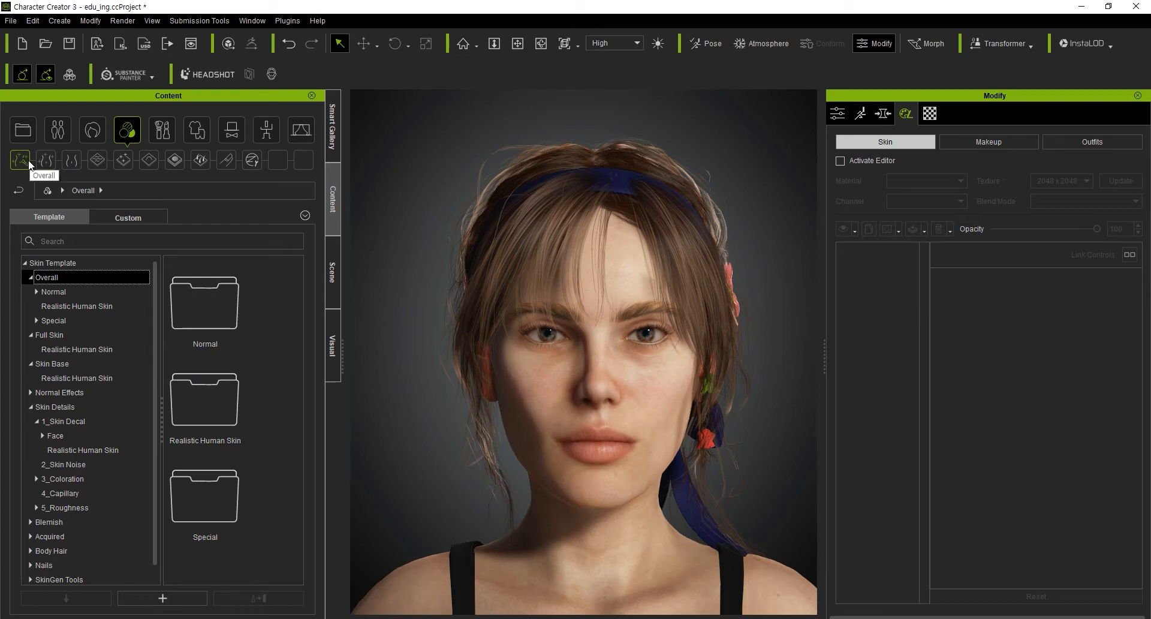
{"action": "left_click", "coordinate": [70, 160]}
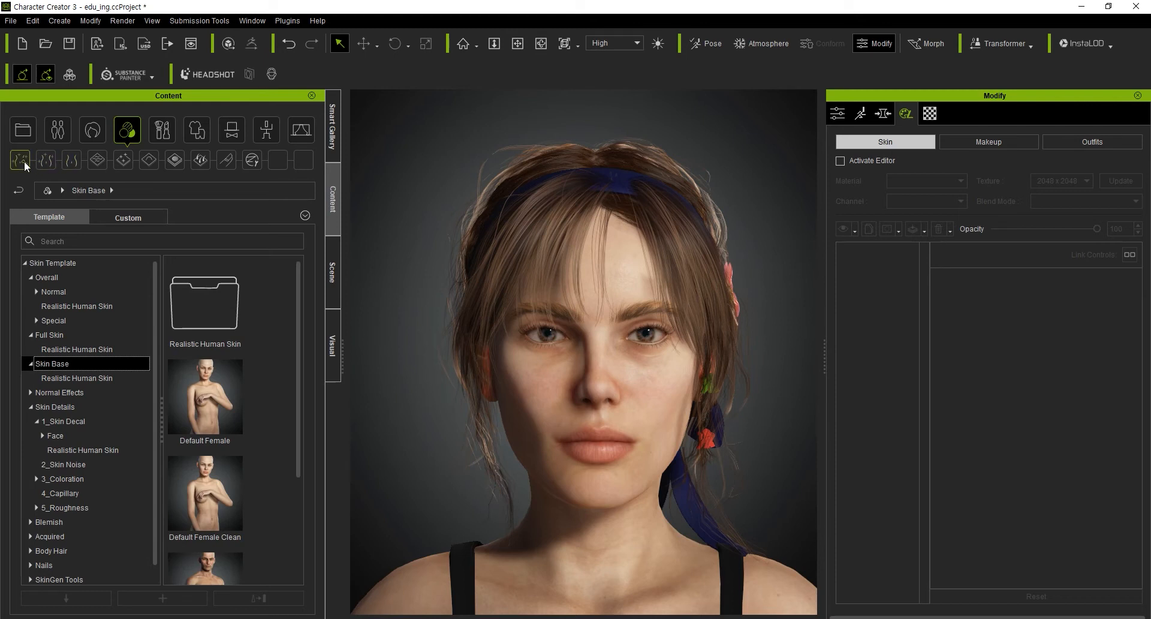
{"action": "left_click", "coordinate": [45, 160]}
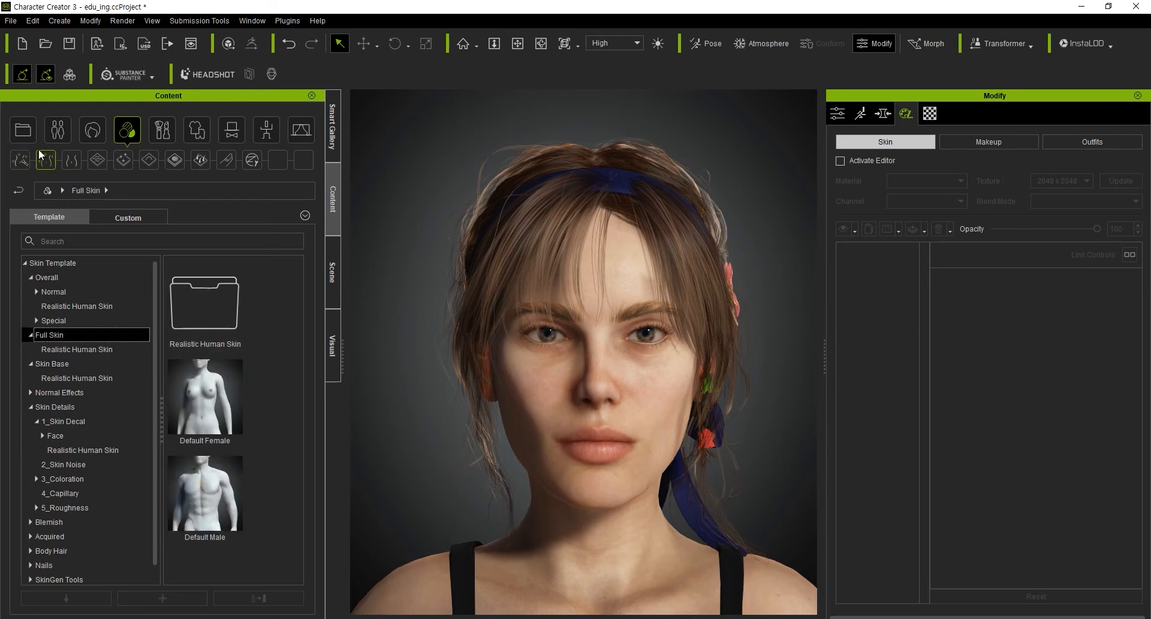
{"action": "left_click", "coordinate": [70, 160]}
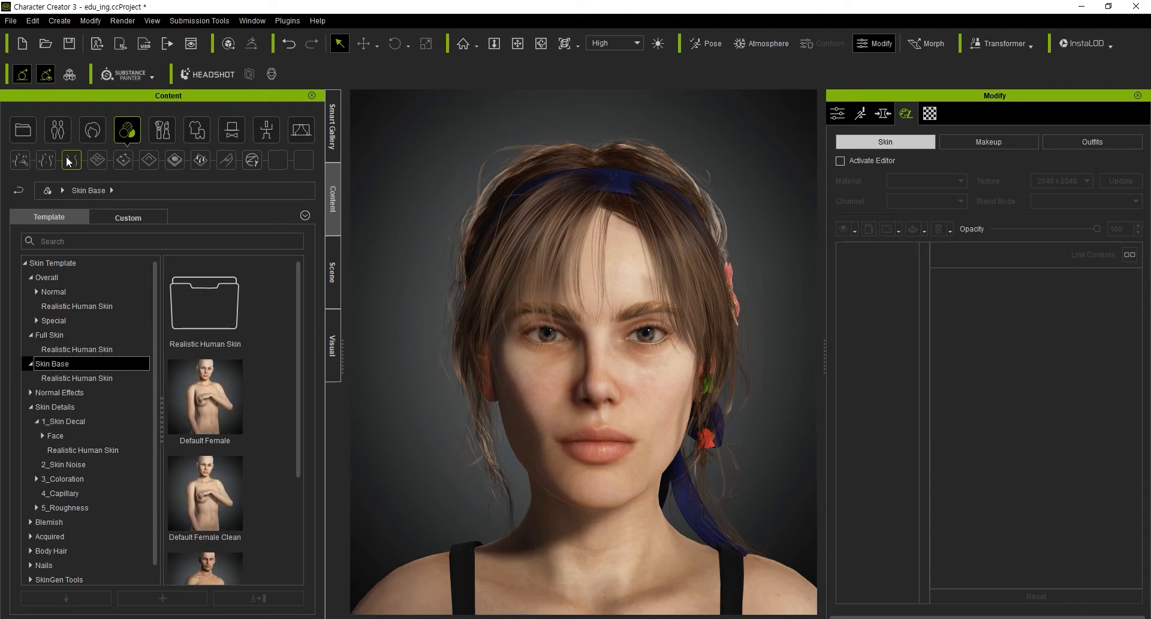
Step: Look through the Normal Effects template folders and the contents of 1_Facial Wrinkle
{"action": "left_click", "coordinate": [98, 162]}
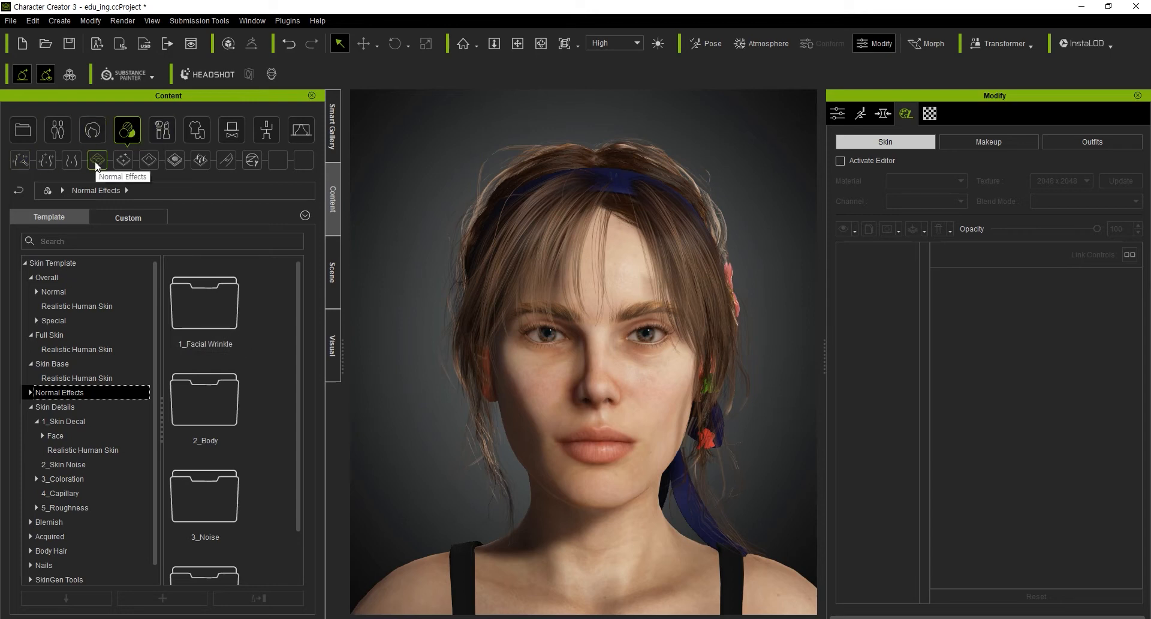
{"action": "scroll", "coordinate": [200, 377], "scroll_direction": "down", "scroll_amount": 1}
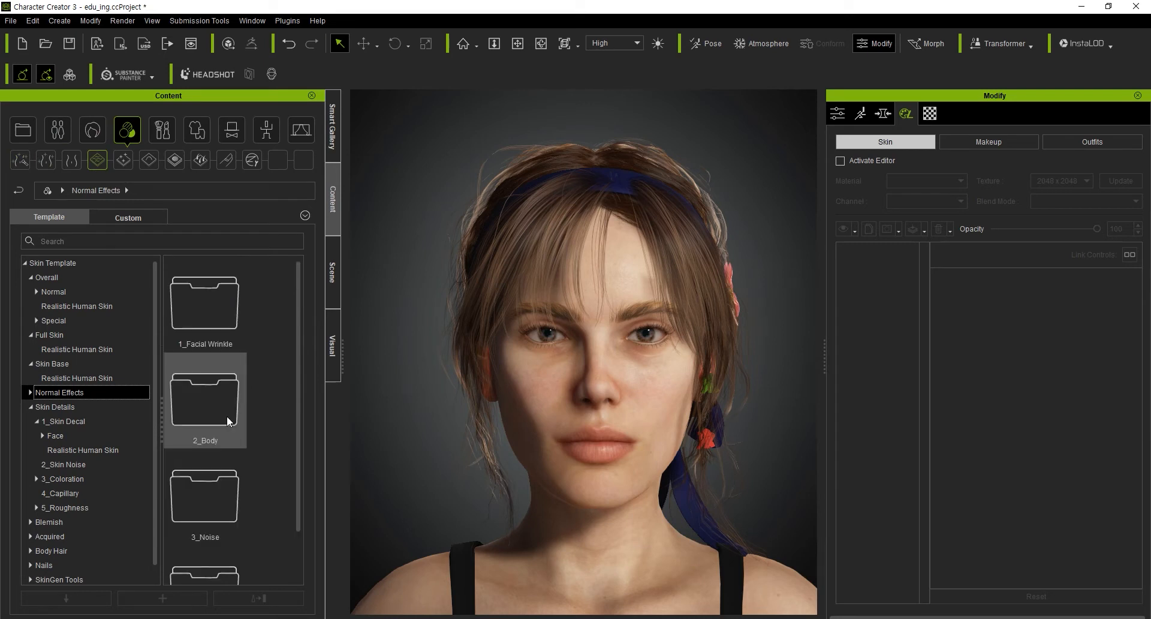
{"action": "scroll", "coordinate": [229, 325], "scroll_direction": "up", "scroll_amount": 2}
{"action": "double_click", "coordinate": [229, 323]}
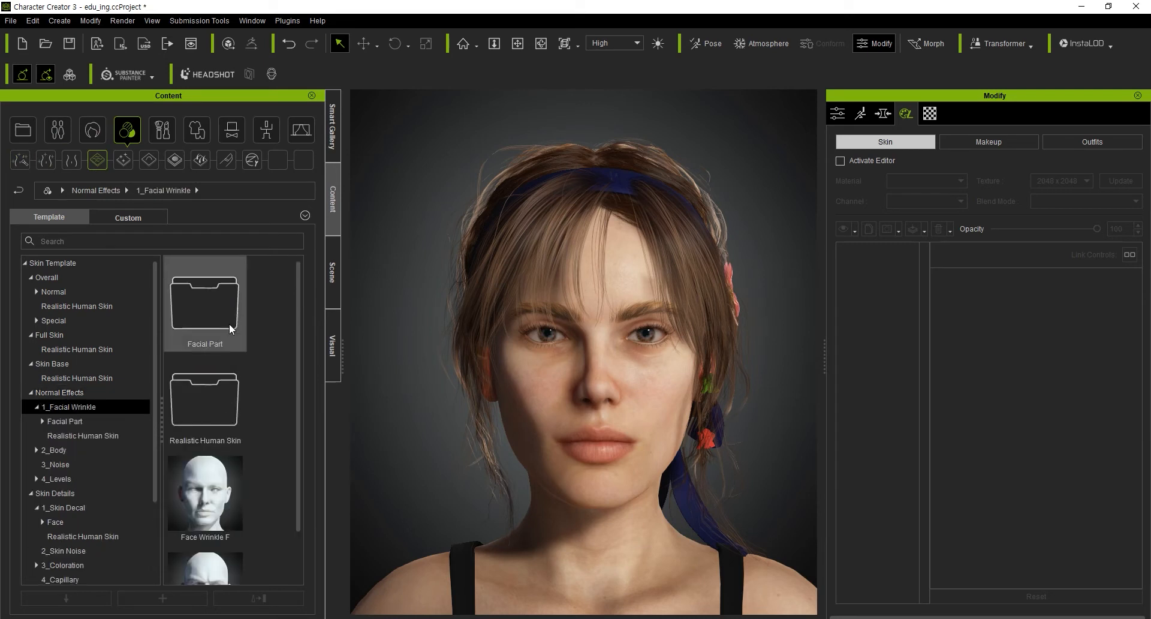
{"action": "scroll", "coordinate": [239, 433], "scroll_direction": "down", "scroll_amount": 1}
{"action": "scroll", "coordinate": [236, 452], "scroll_direction": "up", "scroll_amount": 1}
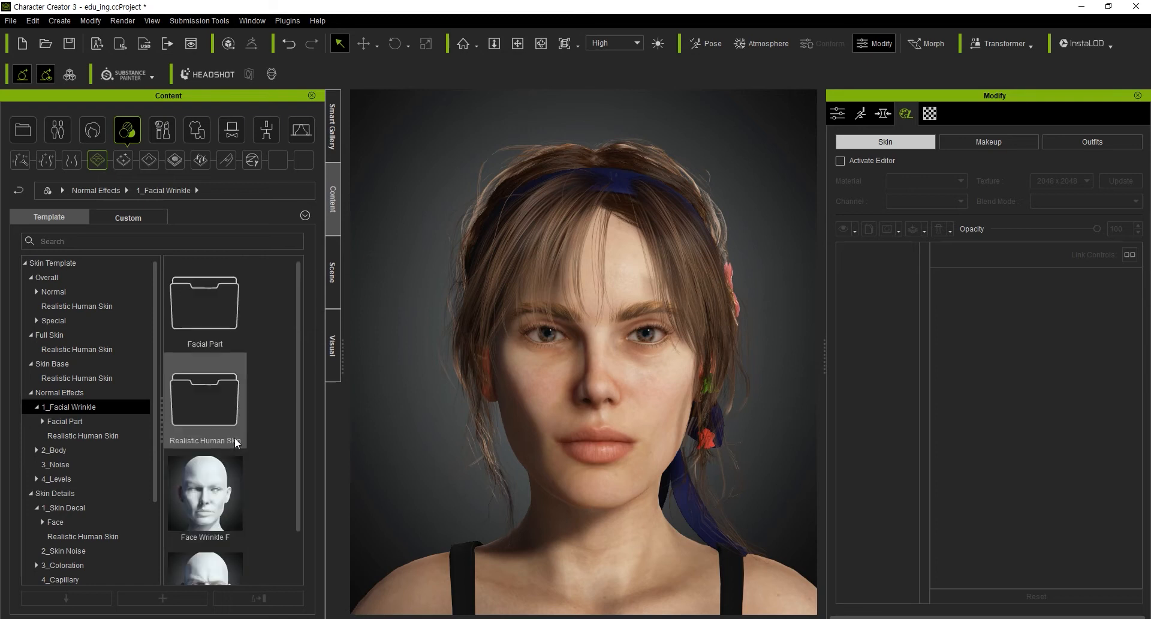
Step: Browse the Realistic Human Skin face wrinkle presets, previewing Face Wrinkle 03 and Face Wrinkle 08
{"action": "double_click", "coordinate": [221, 402]}
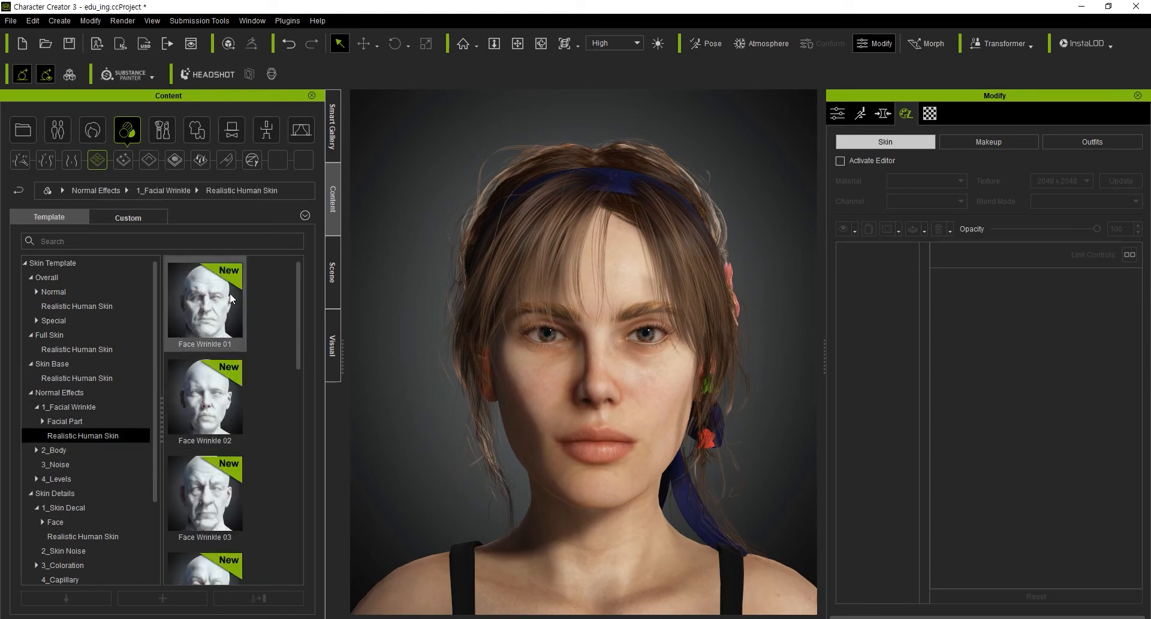
{"action": "mouse_move", "coordinate": [231, 298]}
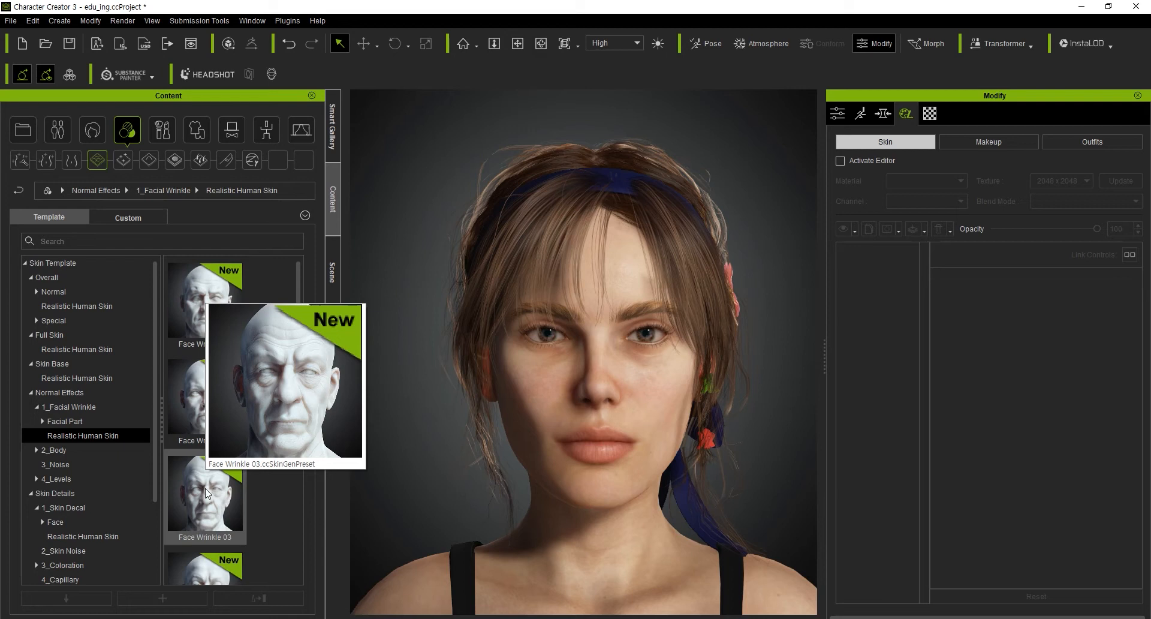
{"action": "scroll", "coordinate": [206, 489], "scroll_direction": "down", "scroll_amount": 5}
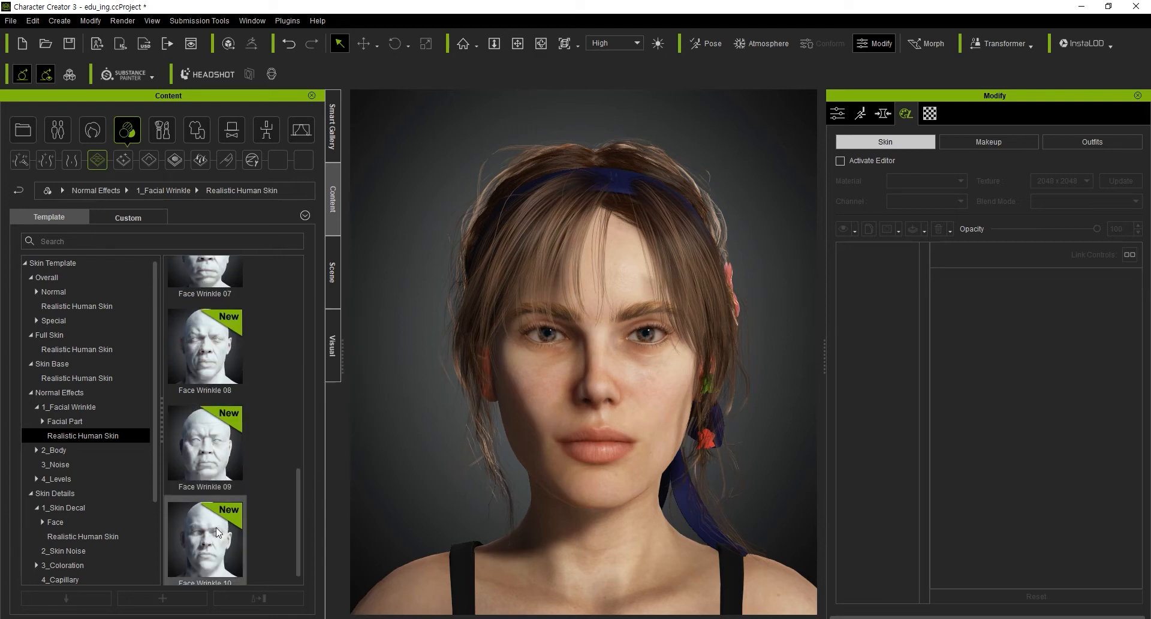
{"action": "mouse_move", "coordinate": [216, 528]}
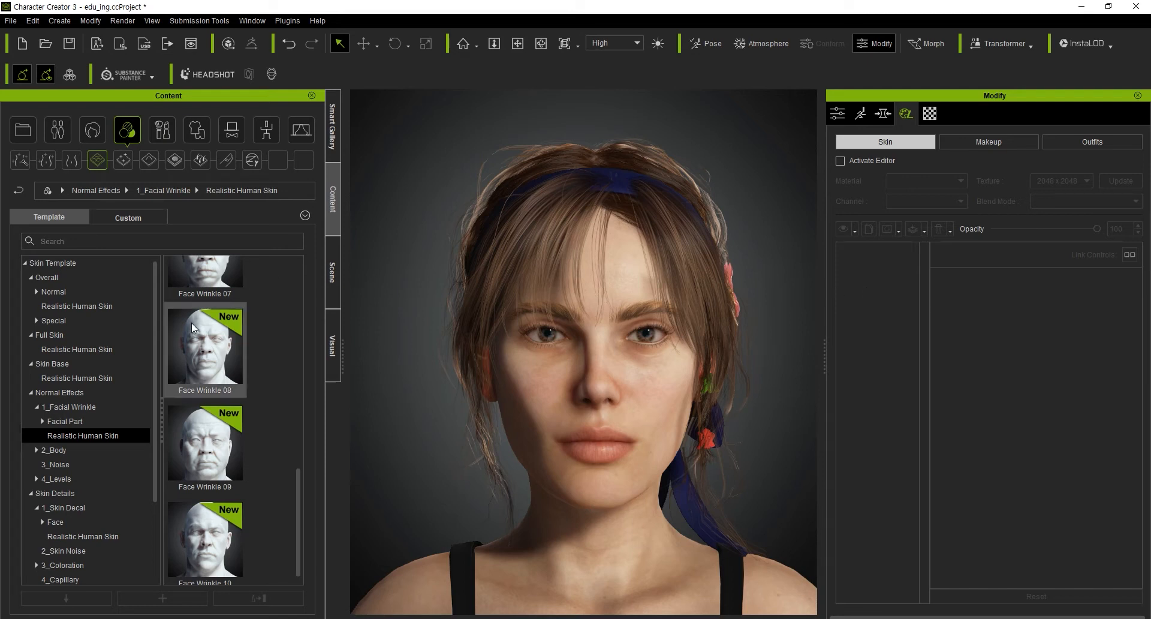
{"action": "mouse_move", "coordinate": [192, 323]}
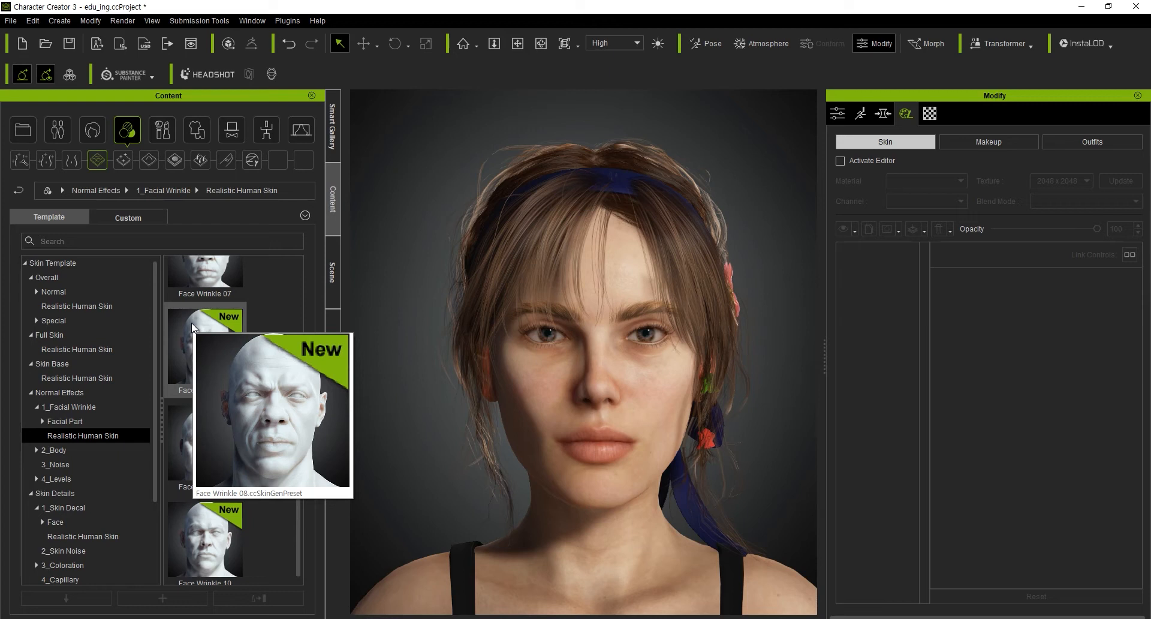
{"action": "scroll", "coordinate": [199, 323], "scroll_direction": "up", "scroll_amount": 6}
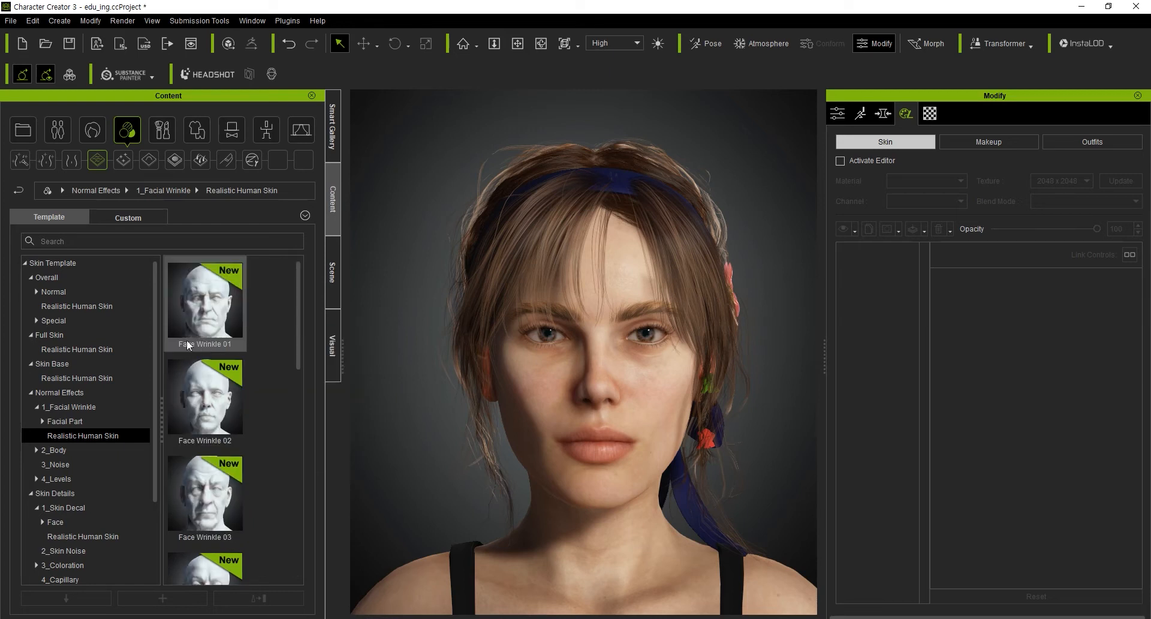
Step: Open the 2_Body folder of the Normal Effects templates and preview the Muscle Body preset
{"action": "left_click", "coordinate": [96, 159]}
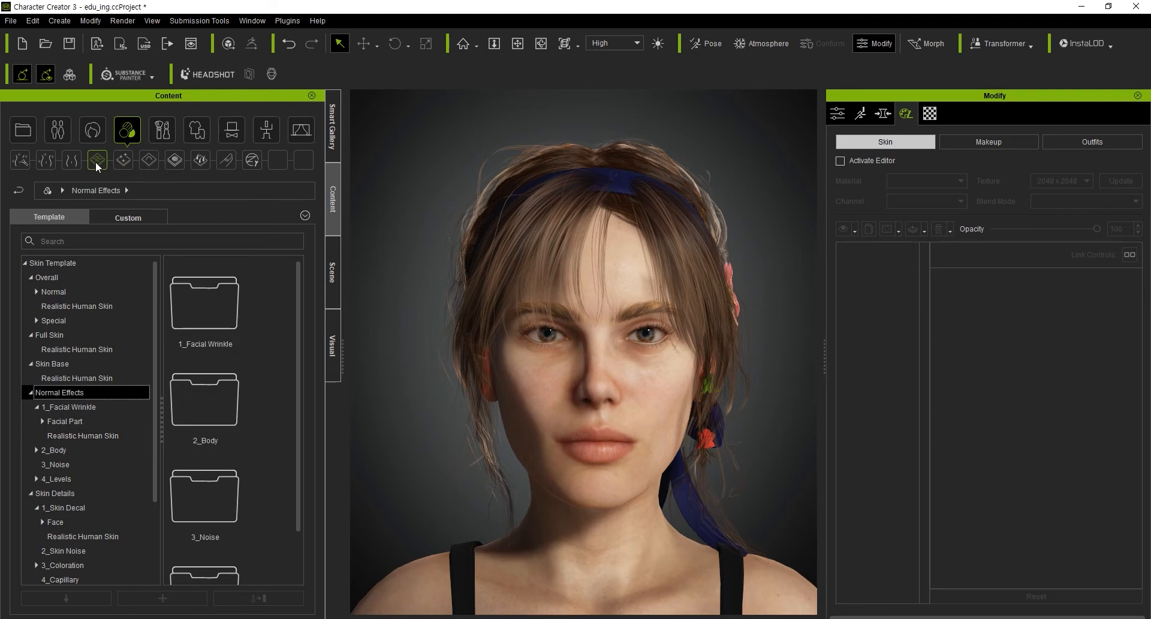
{"action": "double_click", "coordinate": [230, 388]}
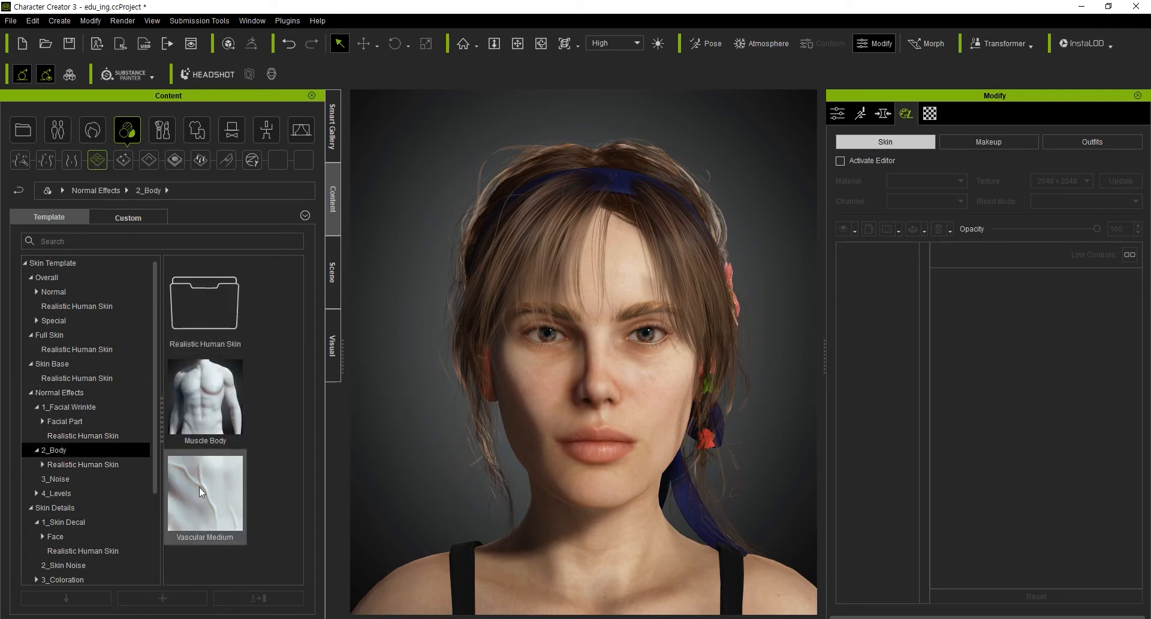
{"action": "mouse_move", "coordinate": [201, 410]}
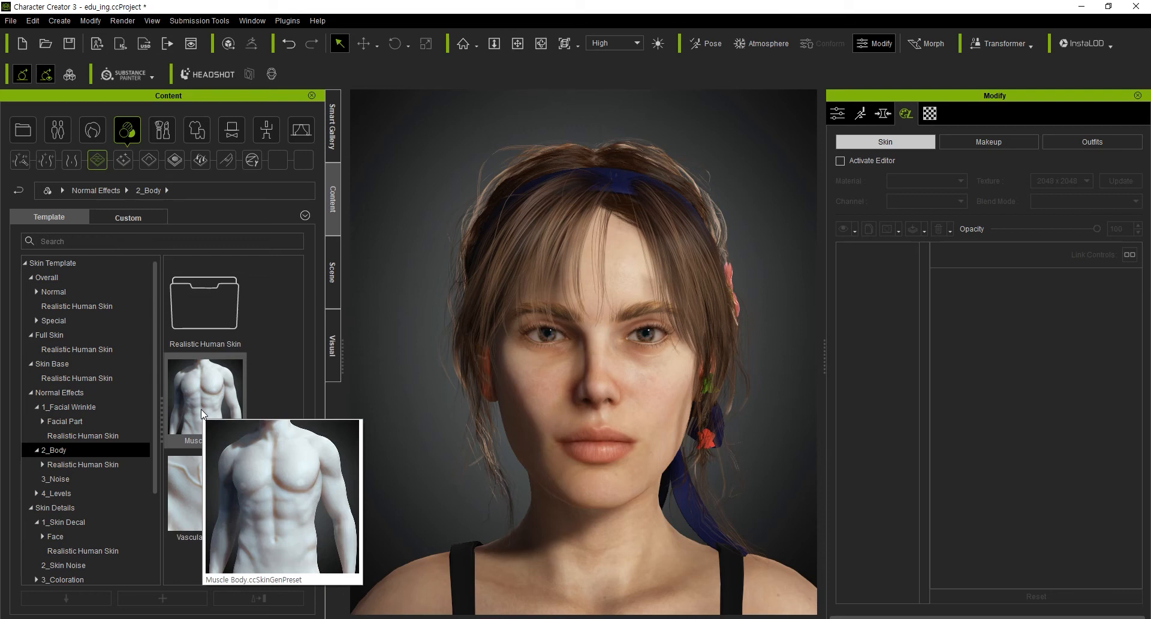
Step: Open the 3_Noise folder of the Normal Effects templates and preview the fine and rough noise patterns
{"action": "left_click", "coordinate": [96, 159]}
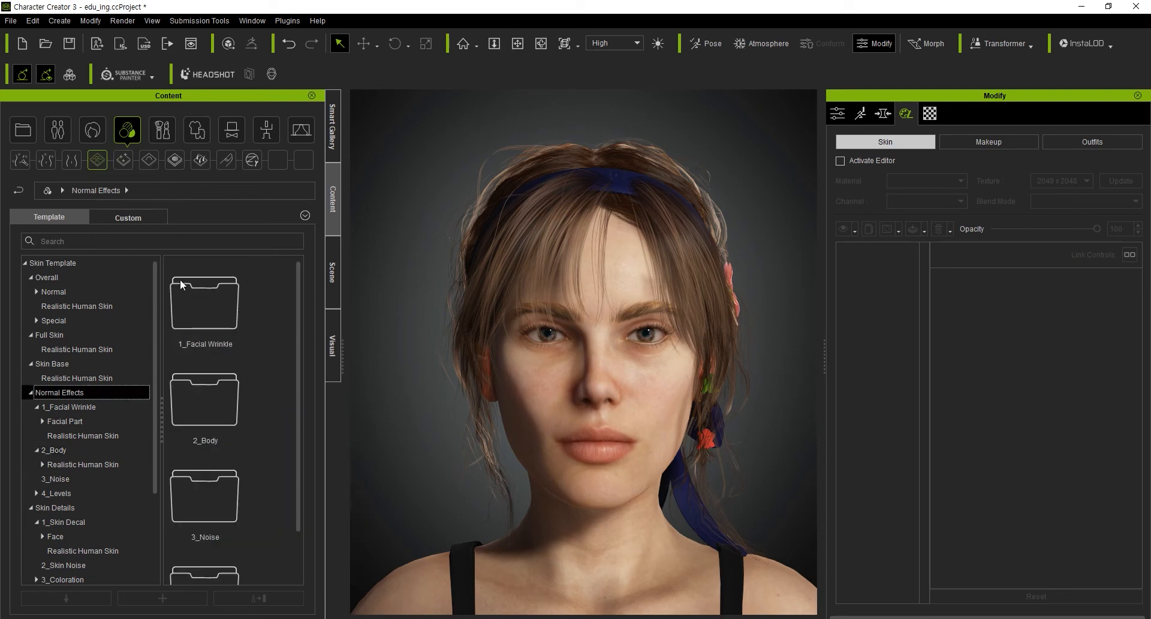
{"action": "double_click", "coordinate": [225, 473]}
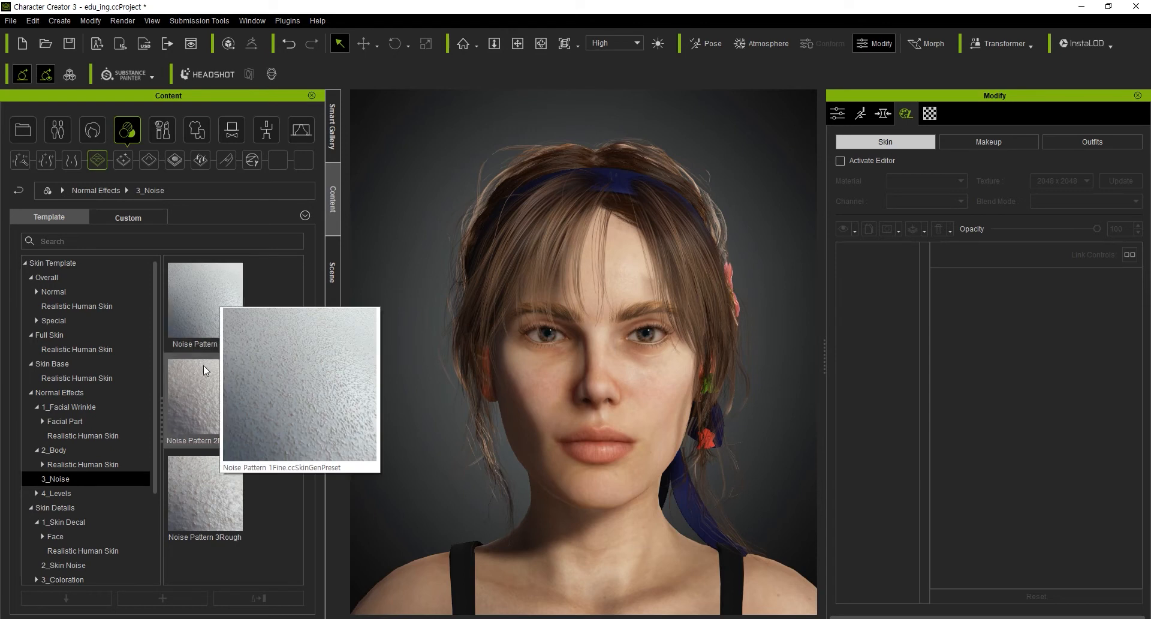
{"action": "mouse_move", "coordinate": [203, 372]}
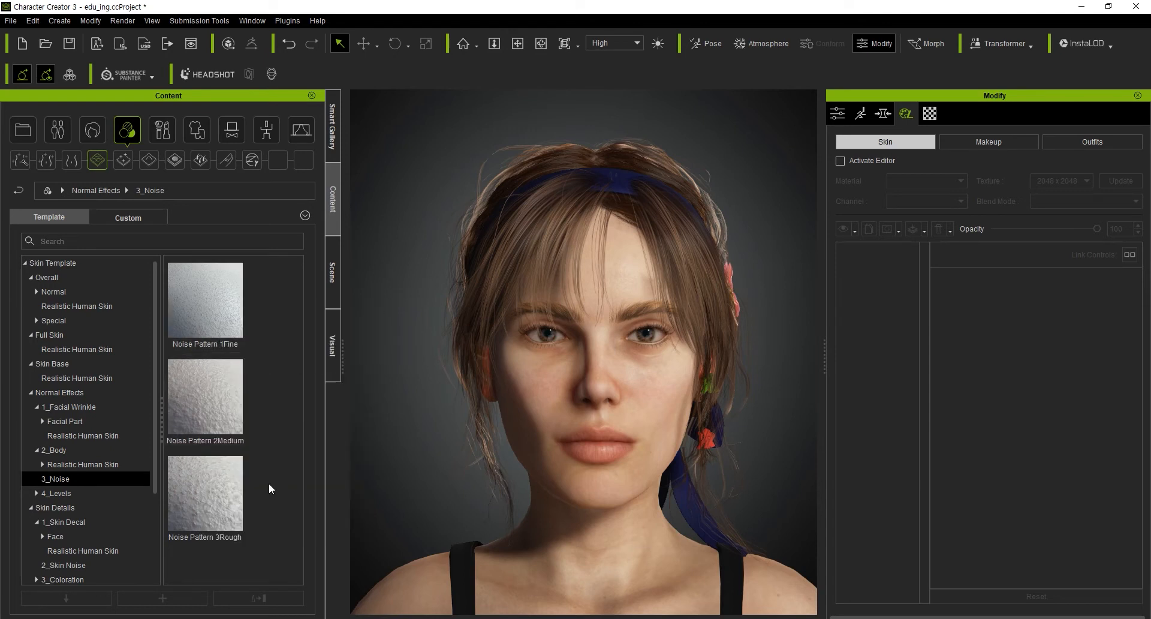
{"action": "mouse_move", "coordinate": [239, 493]}
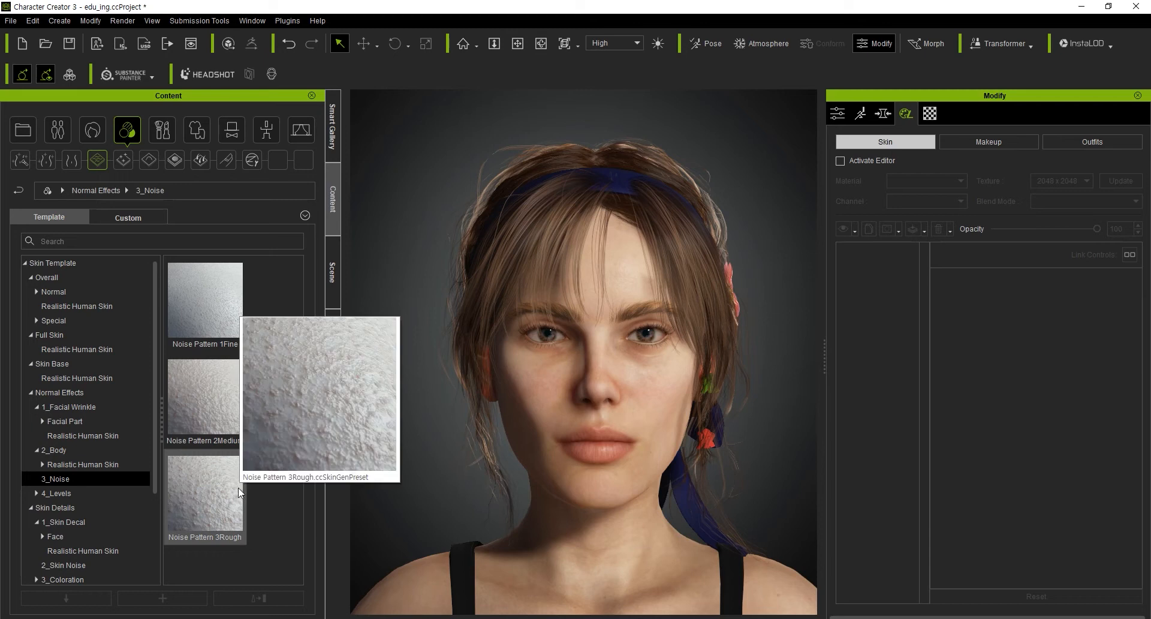
Step: Open the 1_Face folder inside the 4_Levels group of the Normal Effects templates
{"action": "left_click", "coordinate": [97, 159]}
{"action": "scroll", "coordinate": [253, 491], "scroll_direction": "down", "scroll_amount": 2}
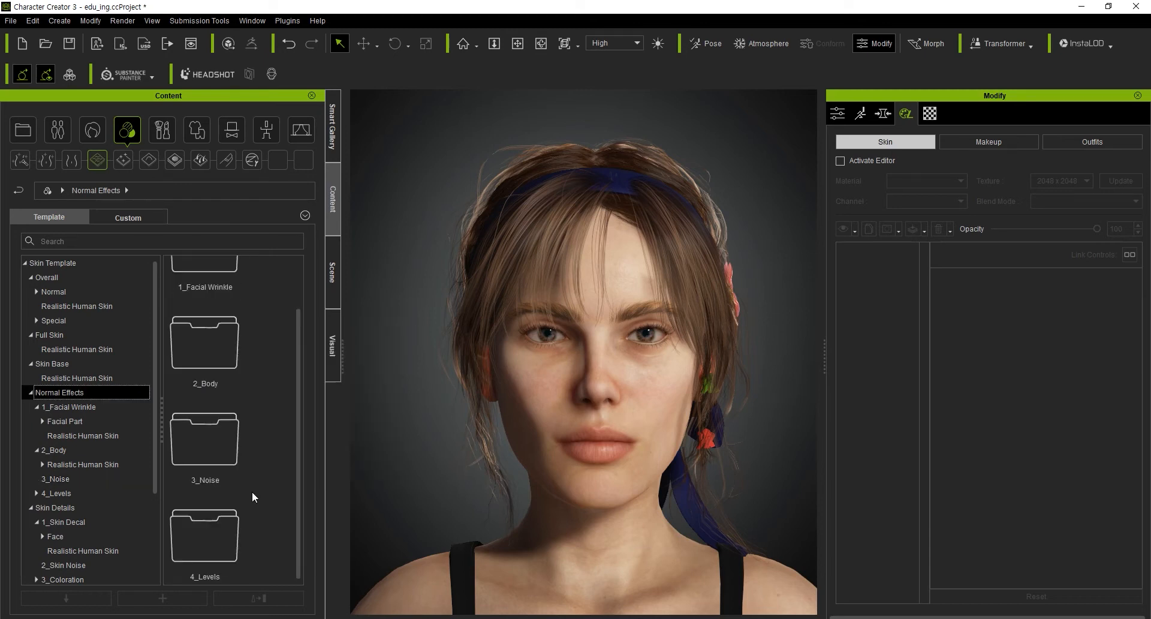
{"action": "double_click", "coordinate": [225, 521]}
{"action": "double_click", "coordinate": [224, 322]}
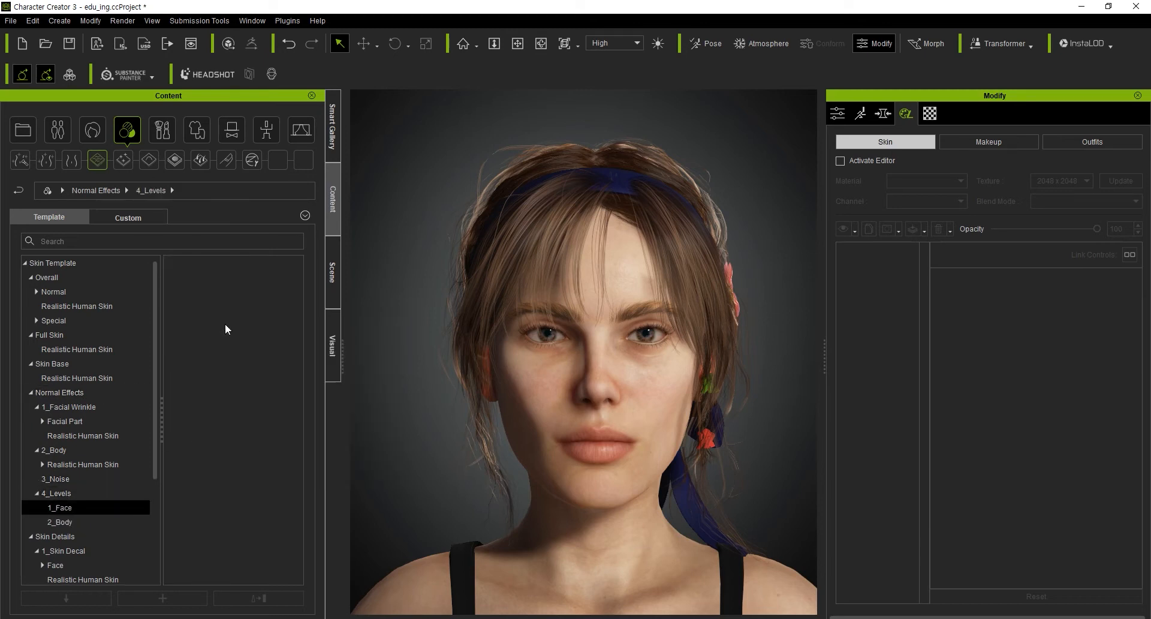
Step: Browse the 4_Levels face presets, previewing 1Secondary Normal F, 1Secondary Normal M and Facial Fine Wrinkle
{"action": "mouse_move", "coordinate": [229, 326]}
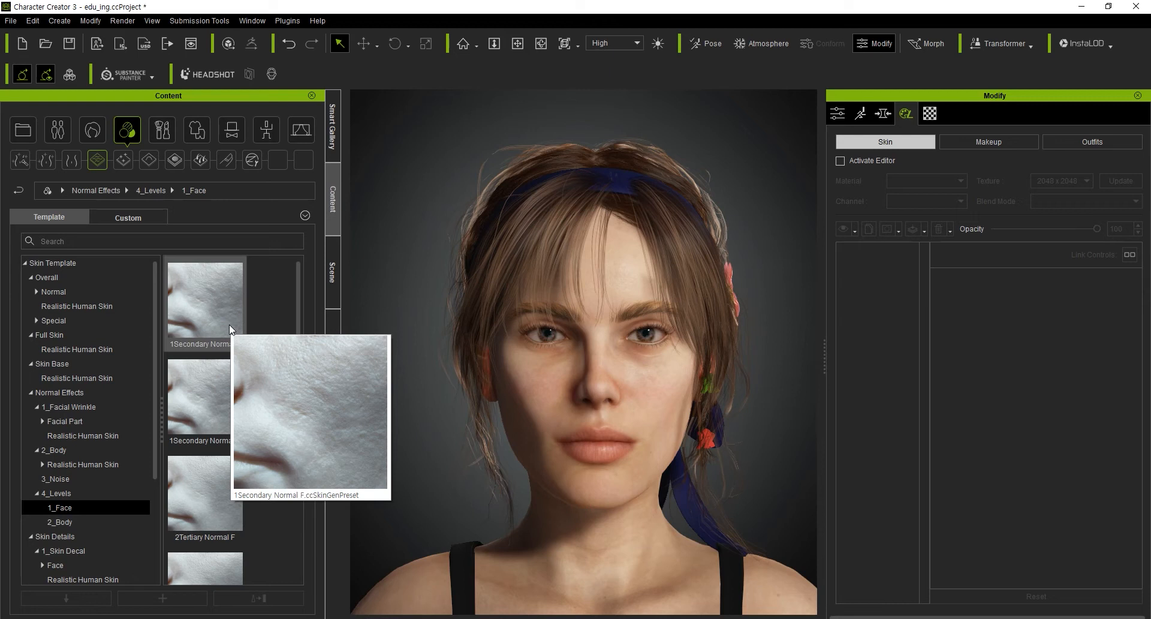
{"action": "mouse_move", "coordinate": [208, 390]}
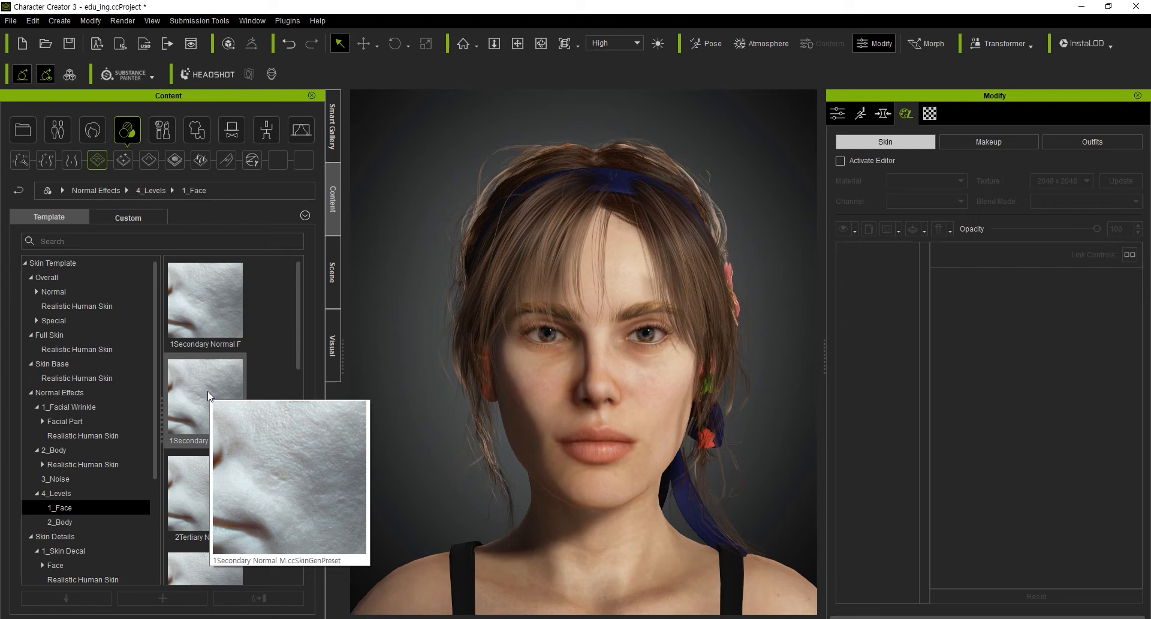
{"action": "scroll", "coordinate": [196, 394], "scroll_direction": "down", "scroll_amount": 3}
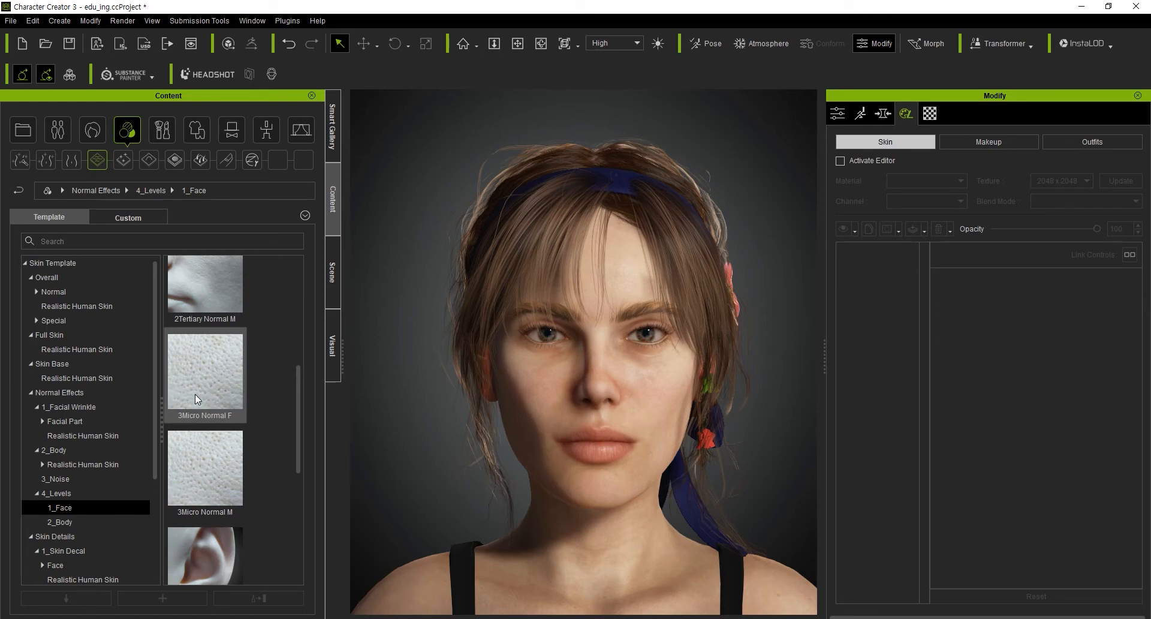
{"action": "scroll", "coordinate": [195, 408], "scroll_direction": "down", "scroll_amount": 3}
{"action": "scroll", "coordinate": [204, 414], "scroll_direction": "up", "scroll_amount": 3}
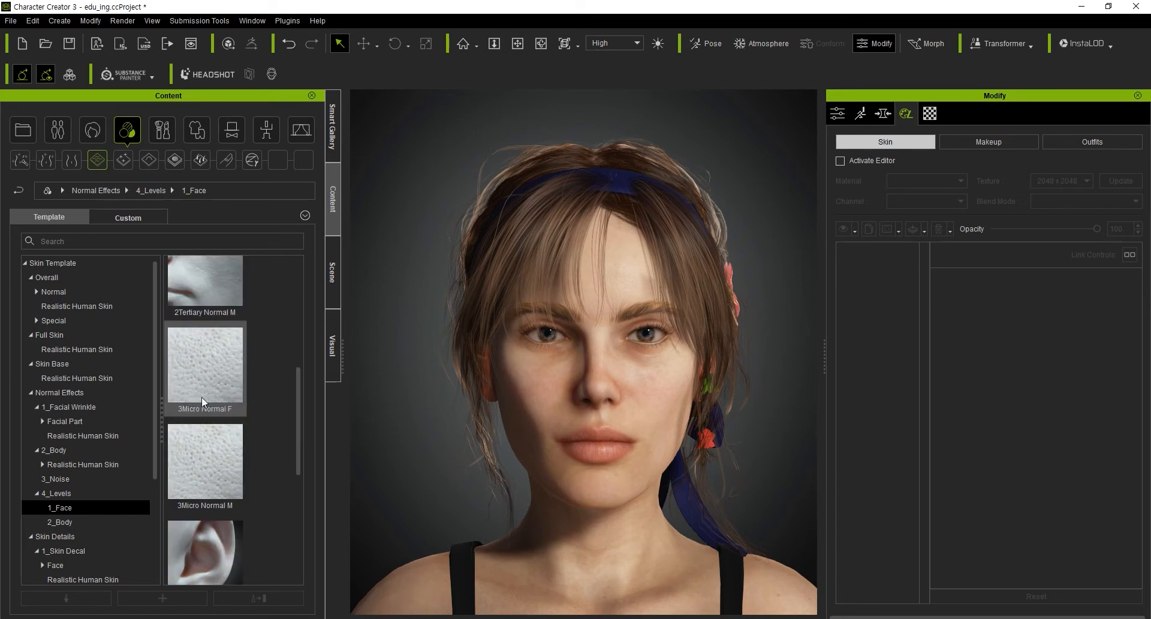
{"action": "scroll", "coordinate": [195, 542], "scroll_direction": "down", "scroll_amount": 3}
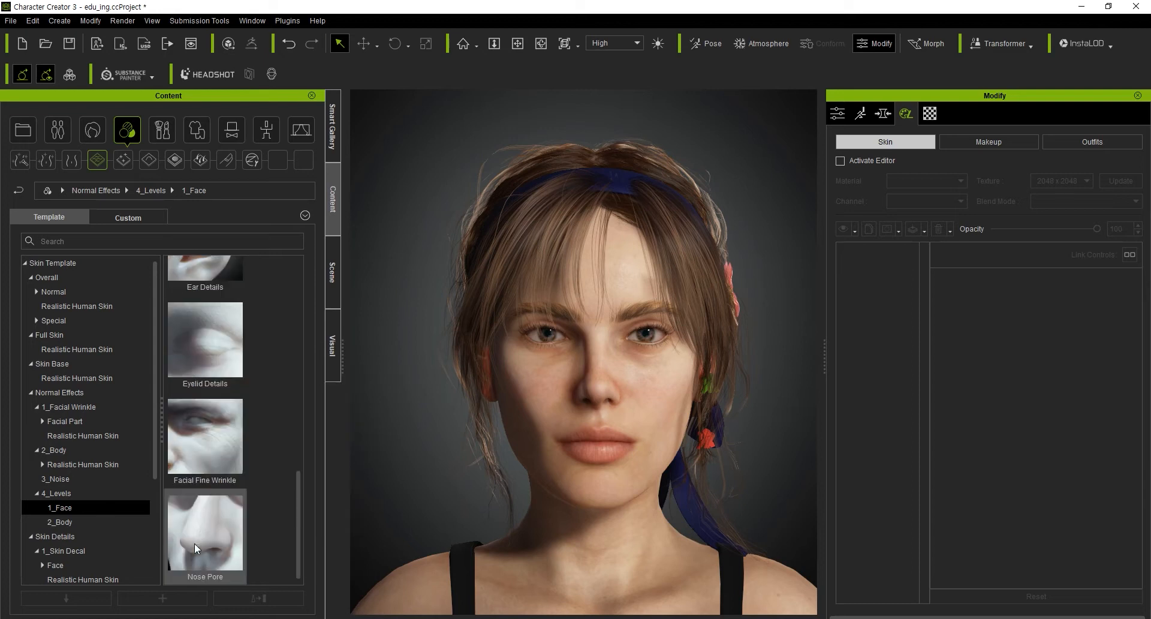
{"action": "mouse_move", "coordinate": [216, 469]}
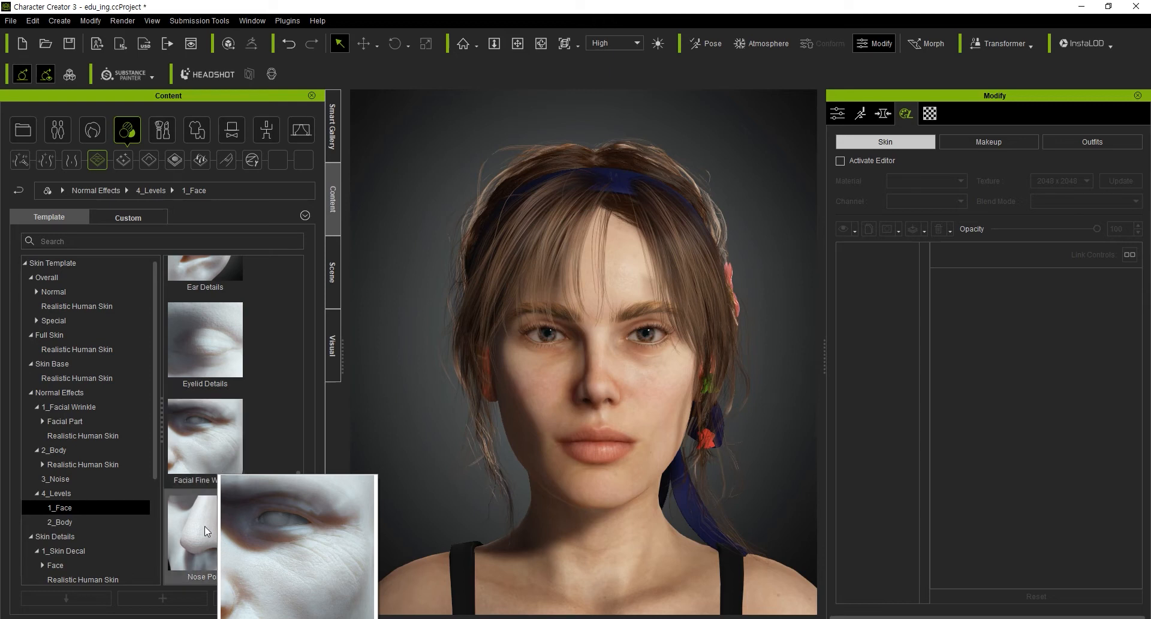
{"action": "mouse_move", "coordinate": [203, 527]}
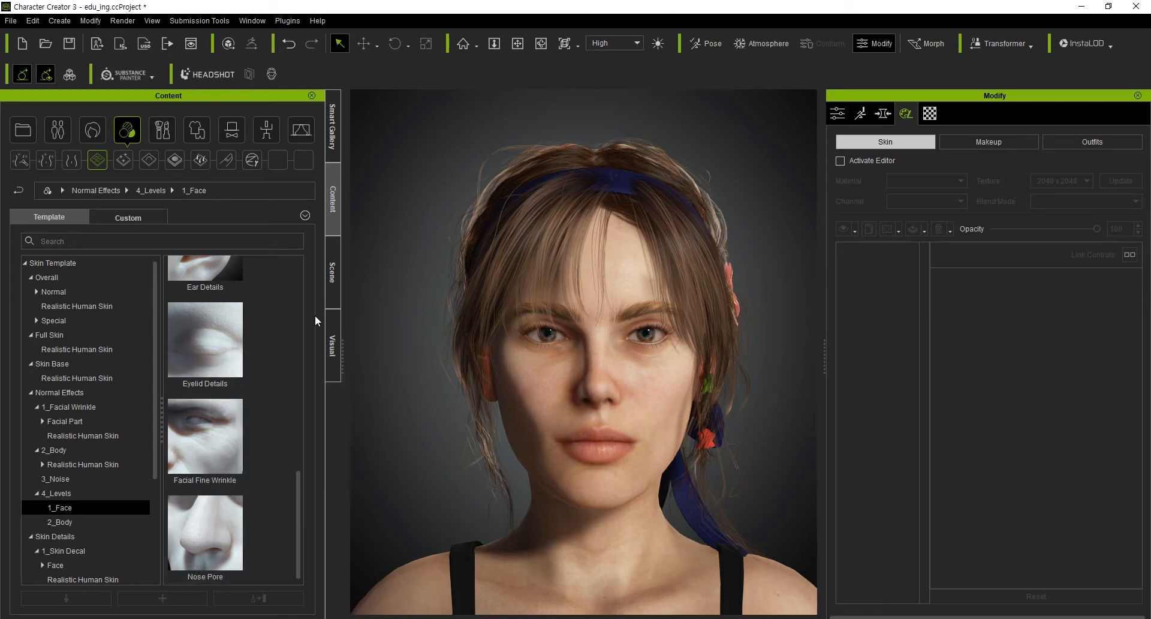
{"action": "scroll", "coordinate": [287, 355], "scroll_direction": "up", "scroll_amount": 5}
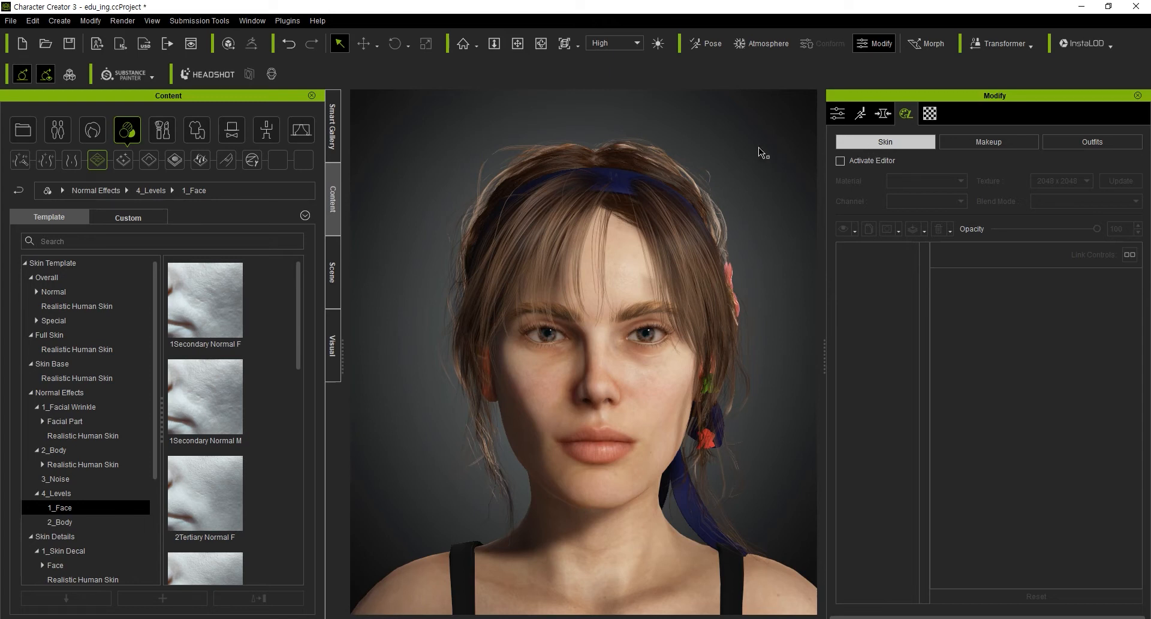
Step: Open the 1_Skin Decal folder of the Skin Details templates and preview Elbow Decal and Eye Decal F
{"action": "left_click", "coordinate": [124, 160]}
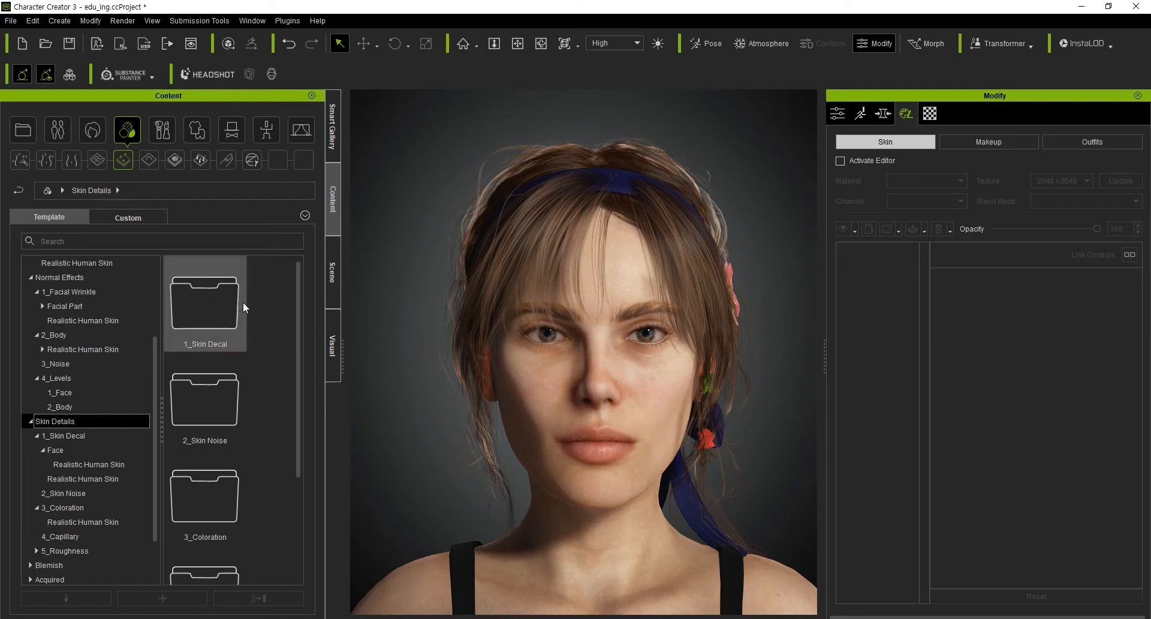
{"action": "double_click", "coordinate": [199, 322]}
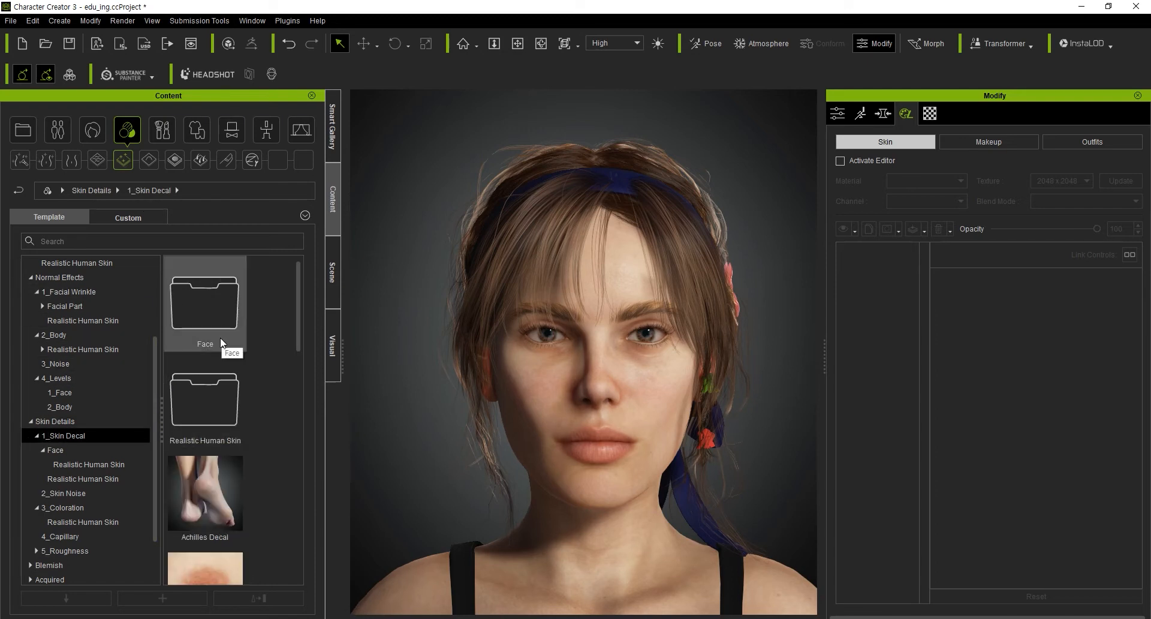
{"action": "scroll", "coordinate": [221, 342], "scroll_direction": "down", "scroll_amount": 5}
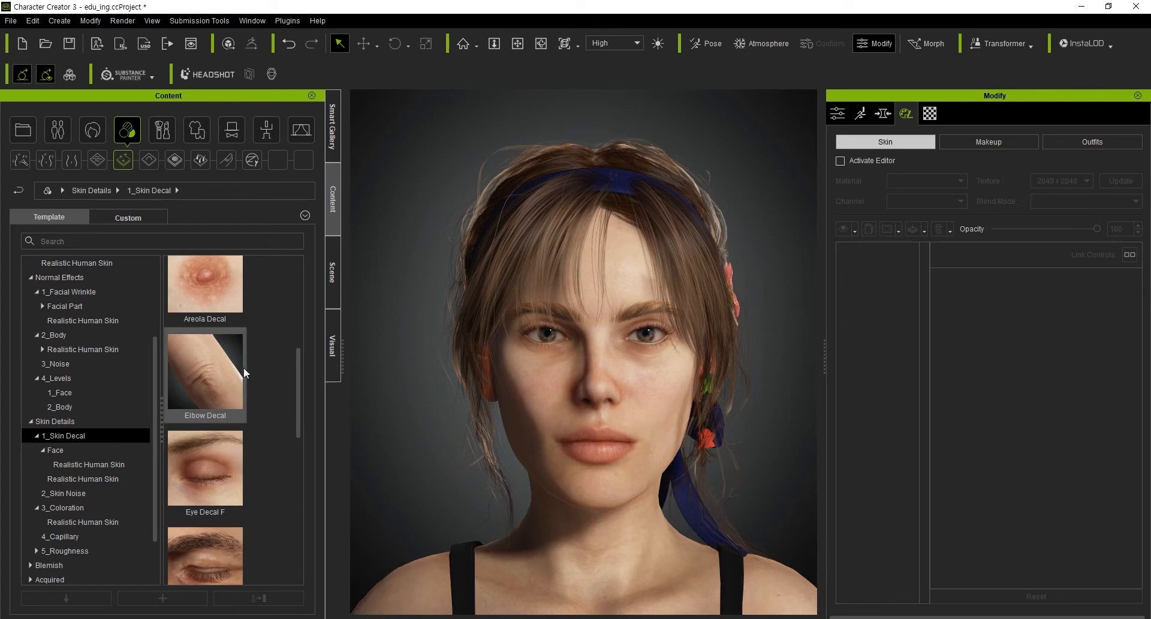
{"action": "mouse_move", "coordinate": [202, 391]}
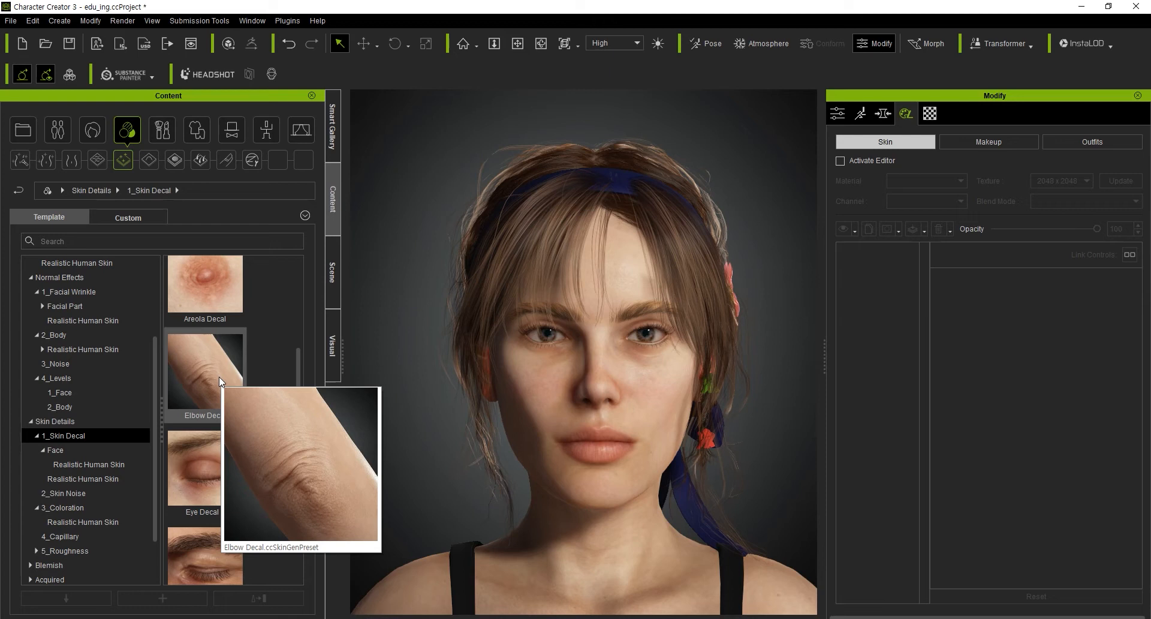
{"action": "mouse_move", "coordinate": [205, 469]}
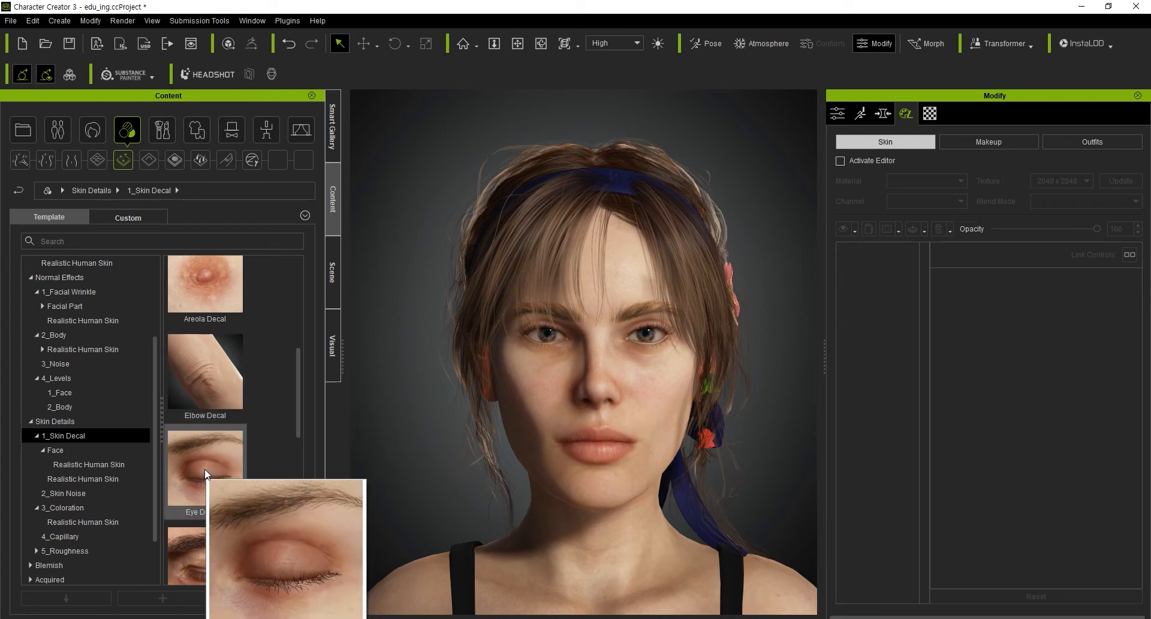
Step: Browse the remaining skin decals through Lip Decal M and preview Foot Decal
{"action": "scroll", "coordinate": [204, 469], "scroll_direction": "down", "scroll_amount": 3}
{"action": "scroll", "coordinate": [232, 390], "scroll_direction": "down", "scroll_amount": 3}
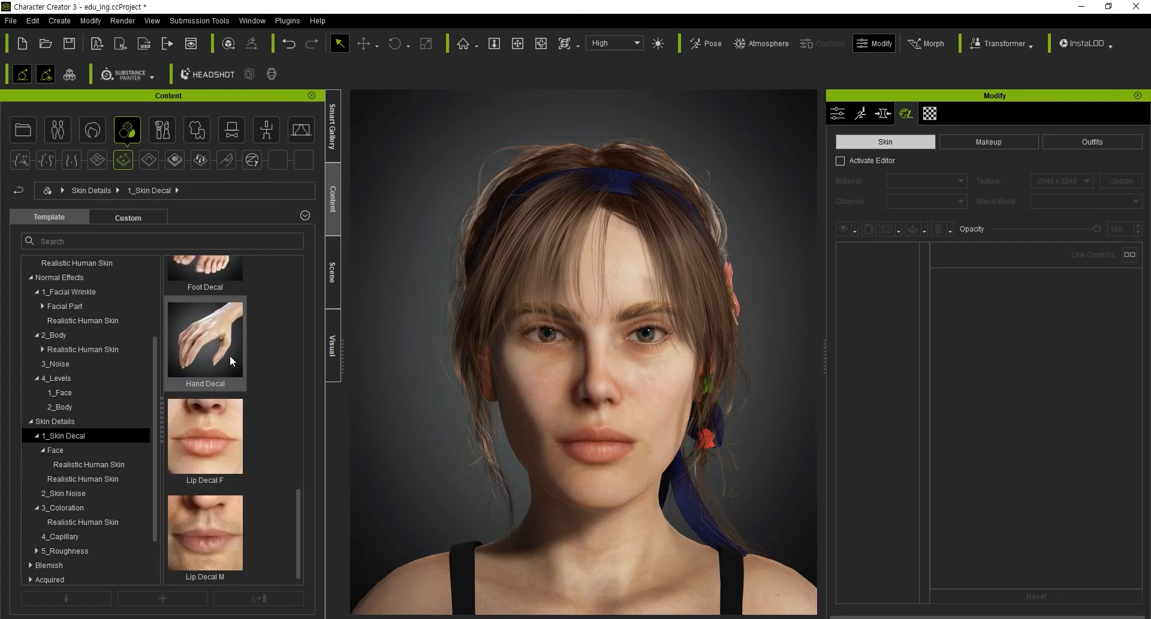
{"action": "mouse_move", "coordinate": [219, 432]}
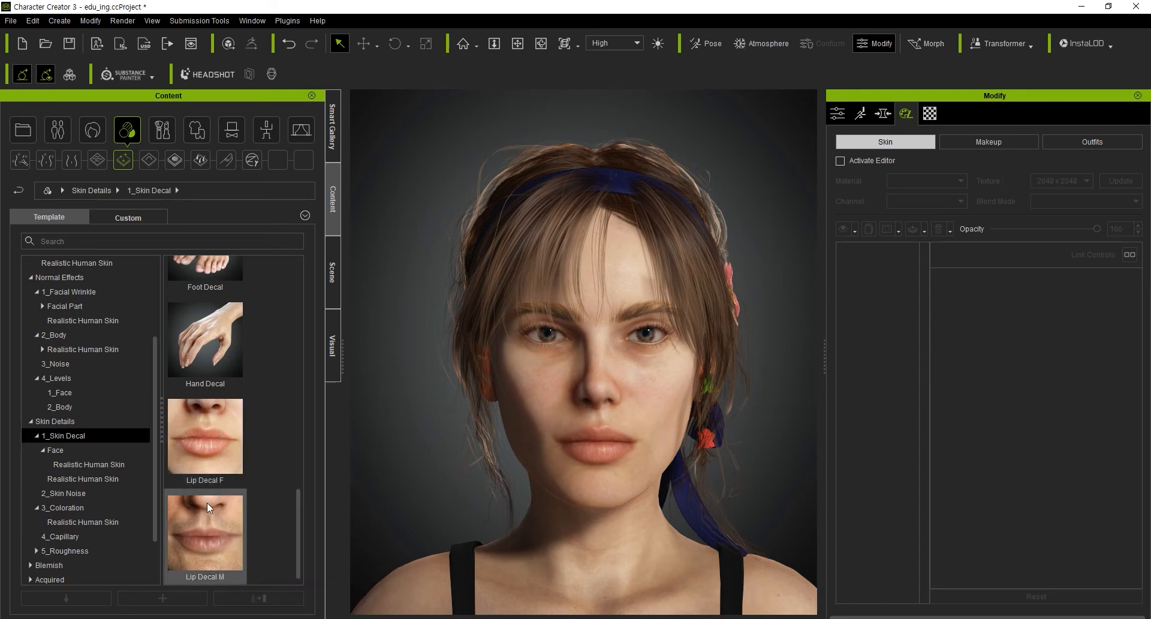
{"action": "mouse_move", "coordinate": [199, 508]}
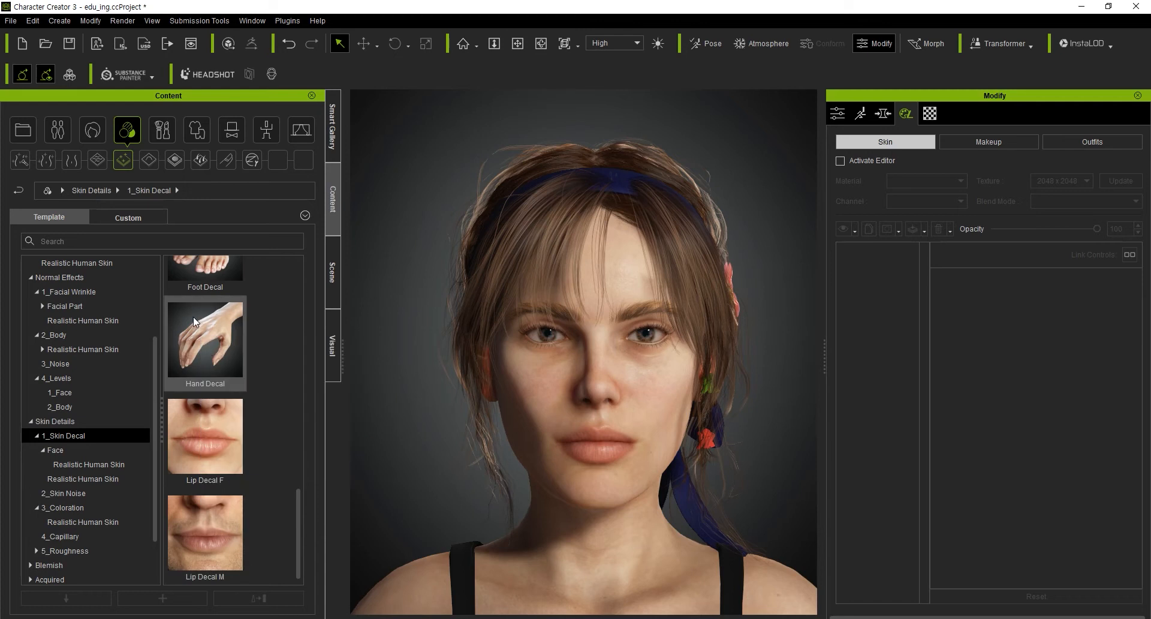
{"action": "mouse_move", "coordinate": [193, 317]}
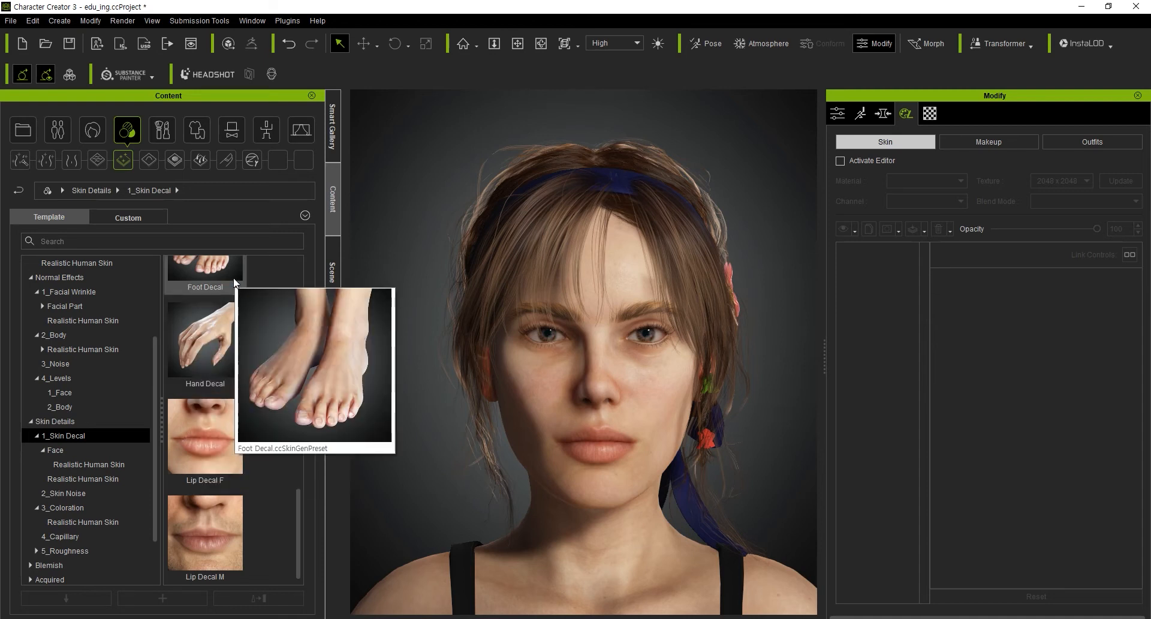
Step: Open the Realistic Human Skin folder inside the Face skin decals and browse its female and male face decals
{"action": "scroll", "coordinate": [211, 433], "scroll_direction": "up", "scroll_amount": 10}
{"action": "double_click", "coordinate": [230, 318]}
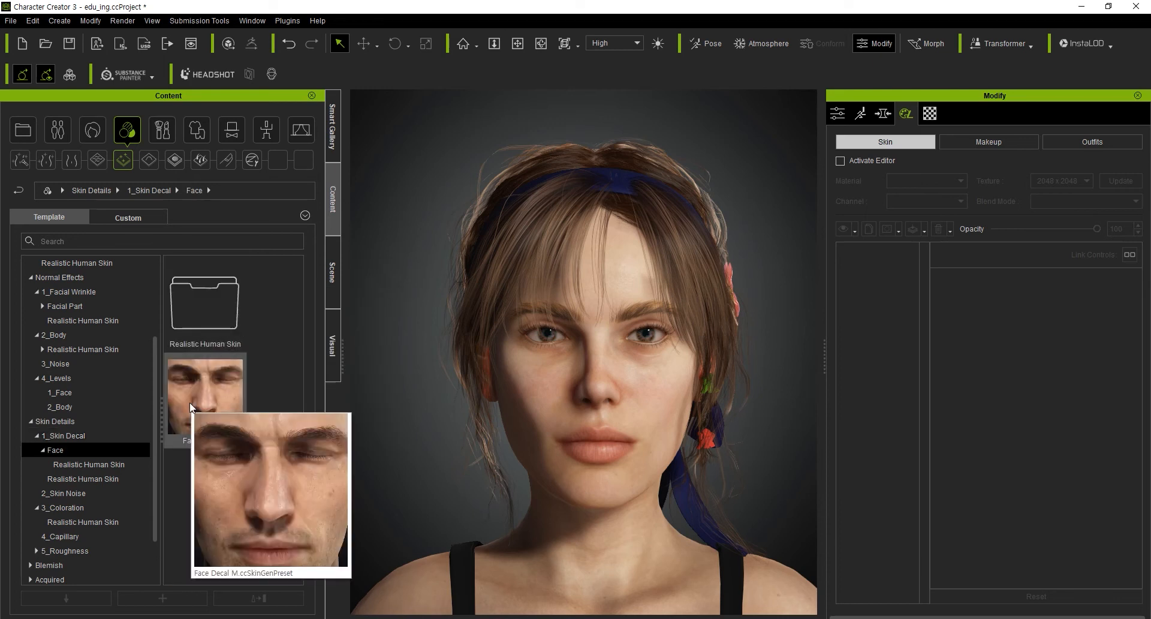
{"action": "double_click", "coordinate": [209, 318]}
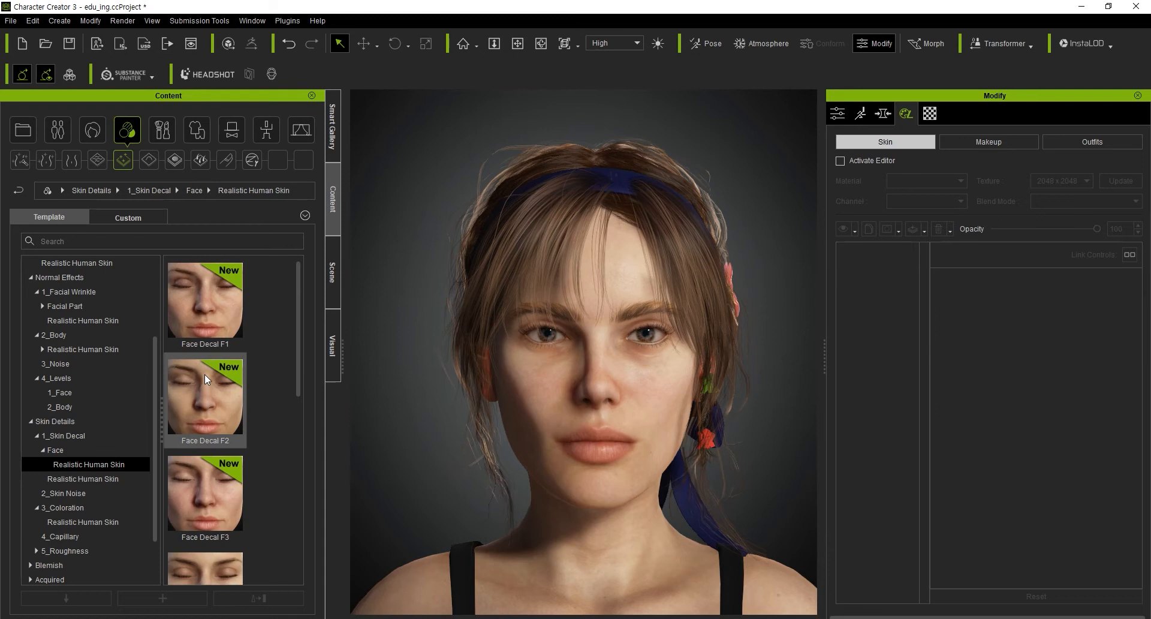
{"action": "scroll", "coordinate": [181, 488], "scroll_direction": "down", "scroll_amount": 5}
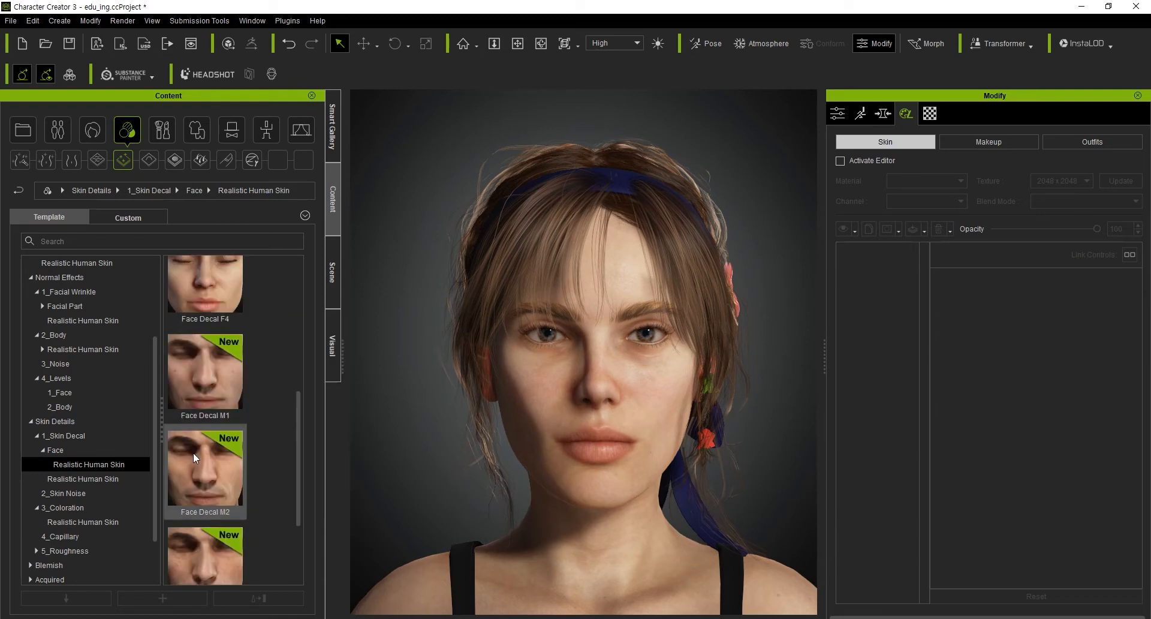
Step: Open the 2_Skin Noise folder of the Skin Details templates and preview Color Noise Dark
{"action": "left_click", "coordinate": [123, 161]}
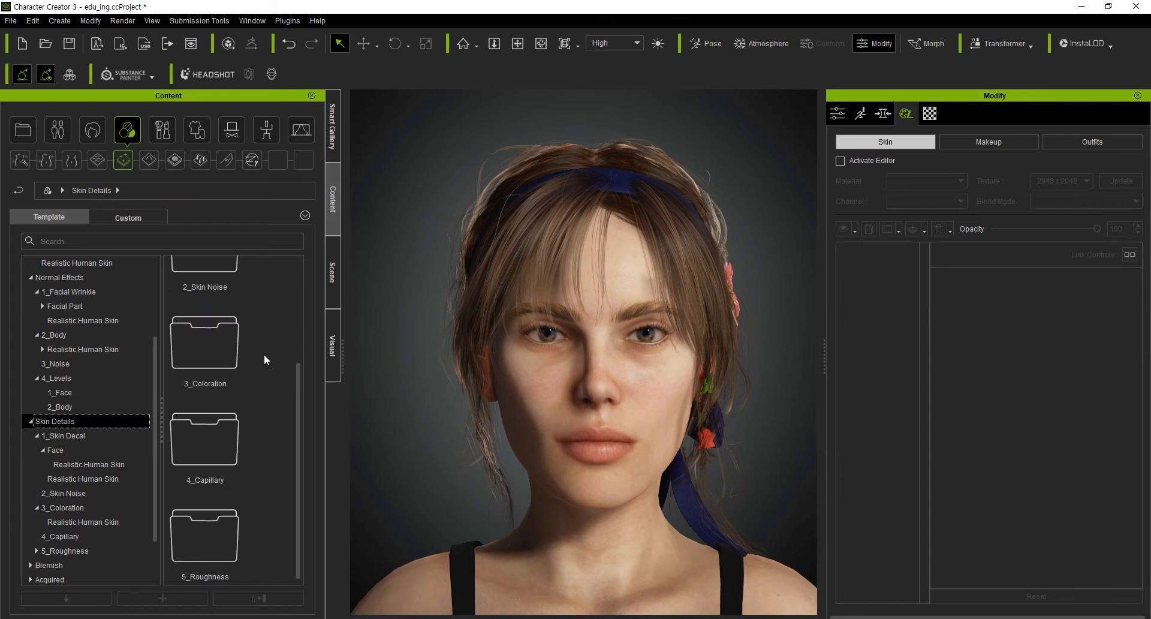
{"action": "scroll", "coordinate": [240, 305], "scroll_direction": "up", "scroll_amount": 3}
{"action": "double_click", "coordinate": [225, 400]}
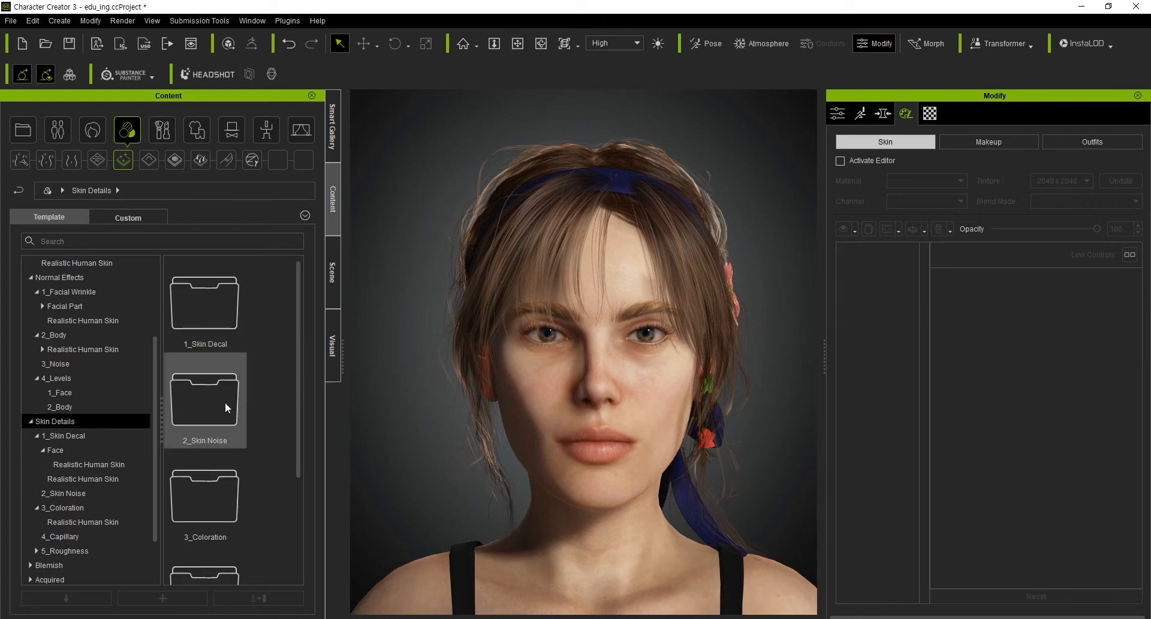
{"action": "mouse_move", "coordinate": [228, 312]}
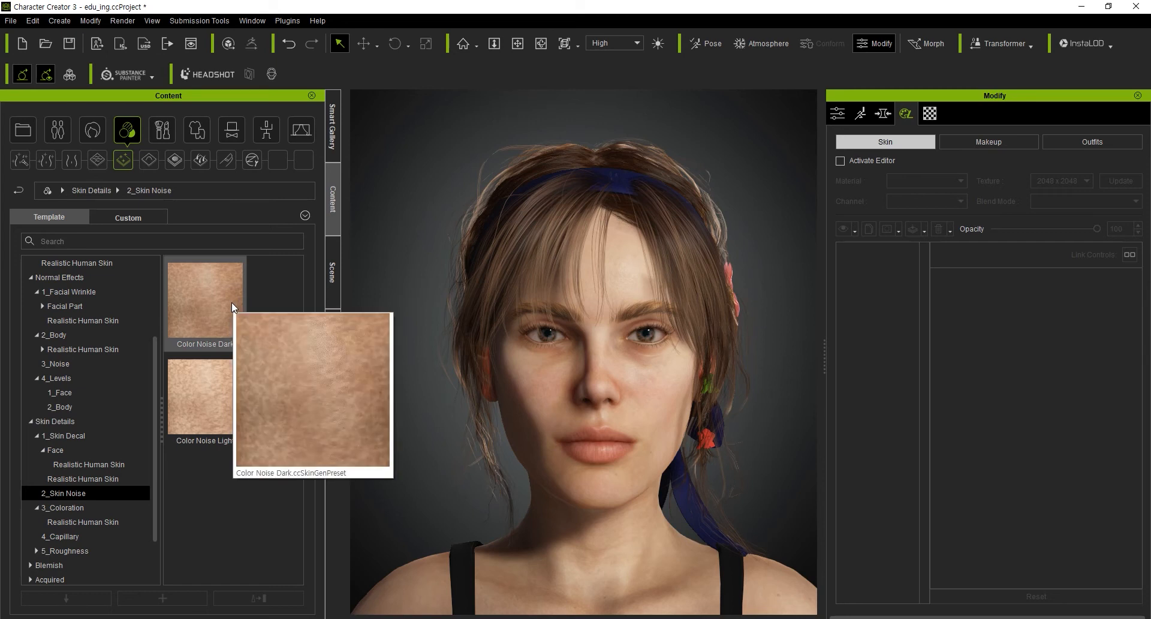
Step: Open the 3_Coloration folder of the Skin Details templates and preview Dull Skin Leg, Dull Skin Thigh and Hemoglobin F
{"action": "left_click", "coordinate": [116, 164]}
{"action": "scroll", "coordinate": [232, 359], "scroll_direction": "down", "scroll_amount": 3}
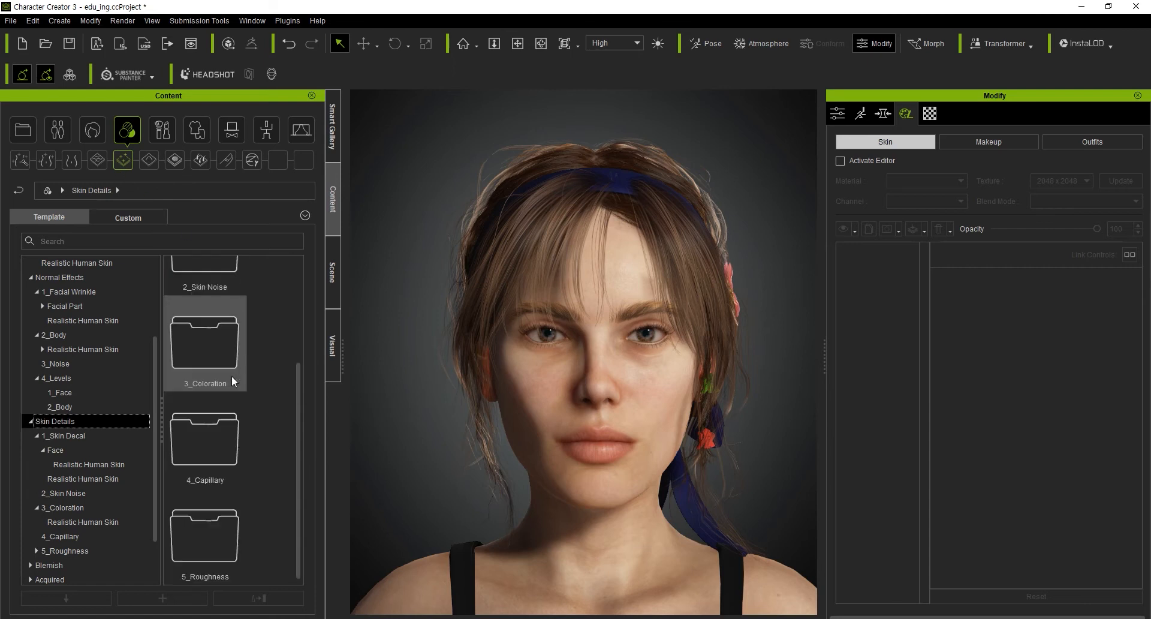
{"action": "double_click", "coordinate": [229, 353]}
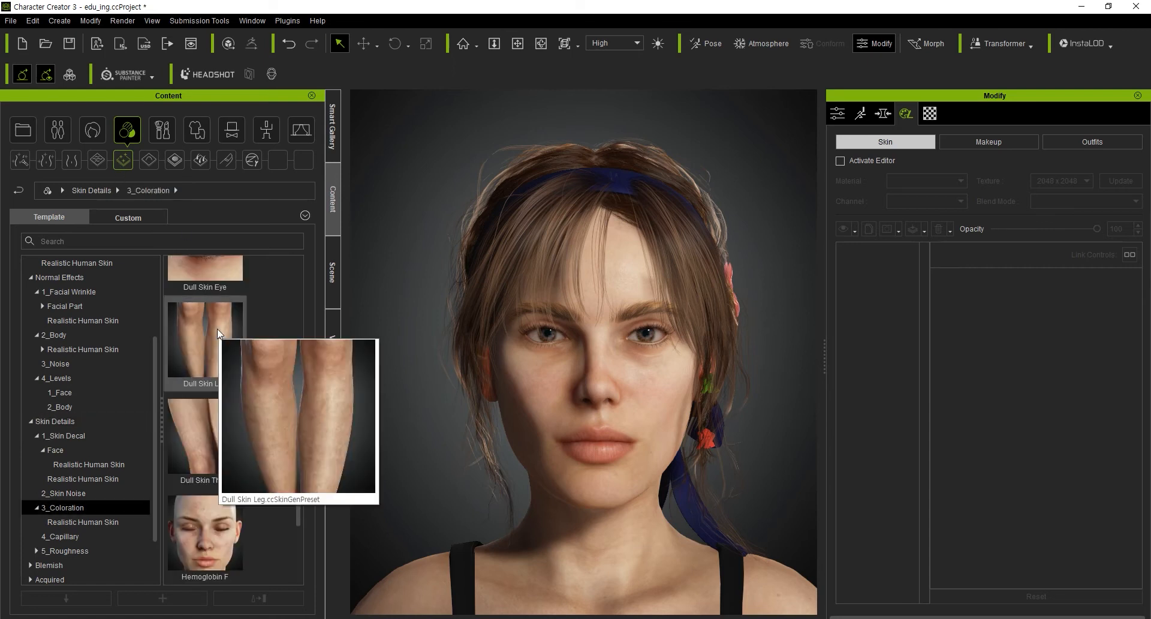
{"action": "mouse_move", "coordinate": [216, 420]}
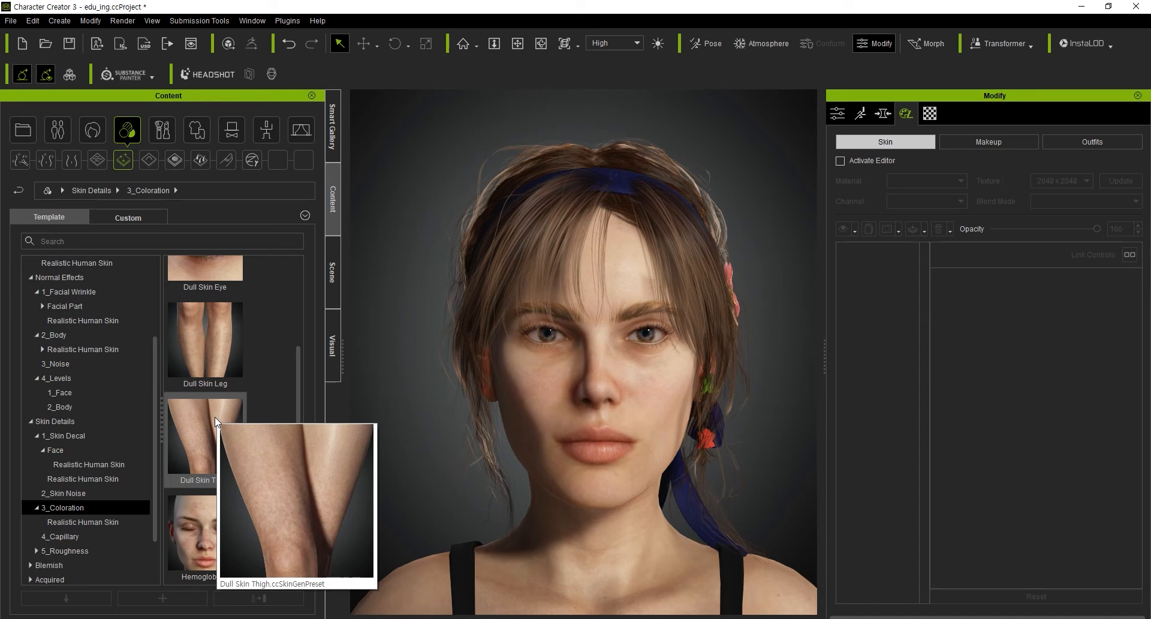
{"action": "scroll", "coordinate": [215, 416], "scroll_direction": "down", "scroll_amount": 1}
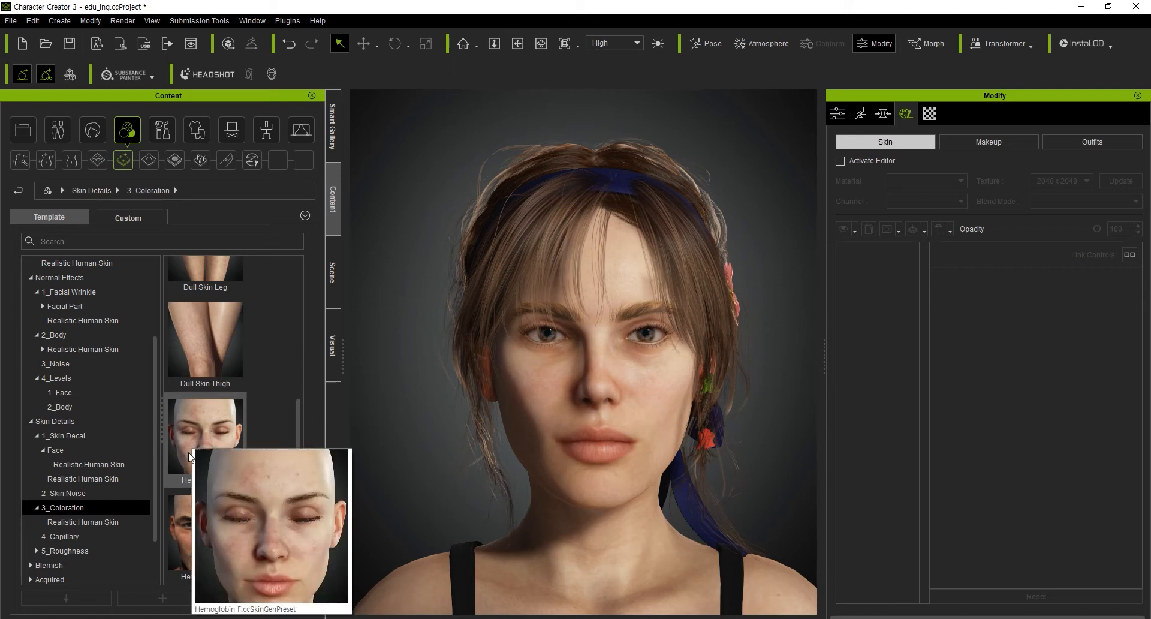
{"action": "mouse_move", "coordinate": [180, 525]}
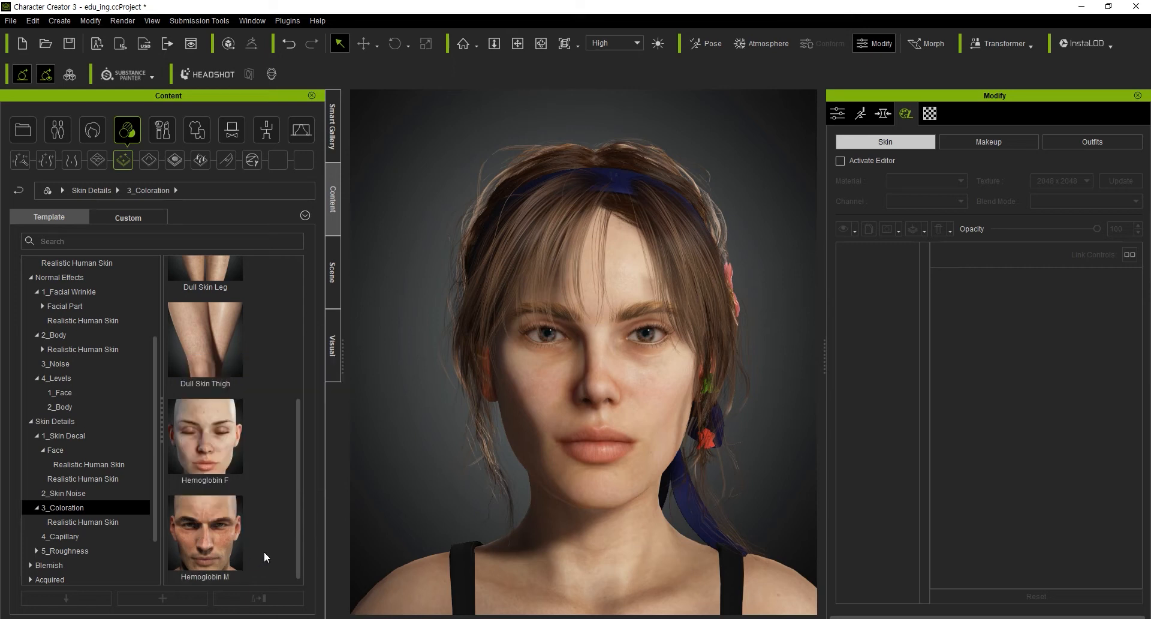
{"action": "scroll", "coordinate": [234, 492], "scroll_direction": "up", "scroll_amount": 5}
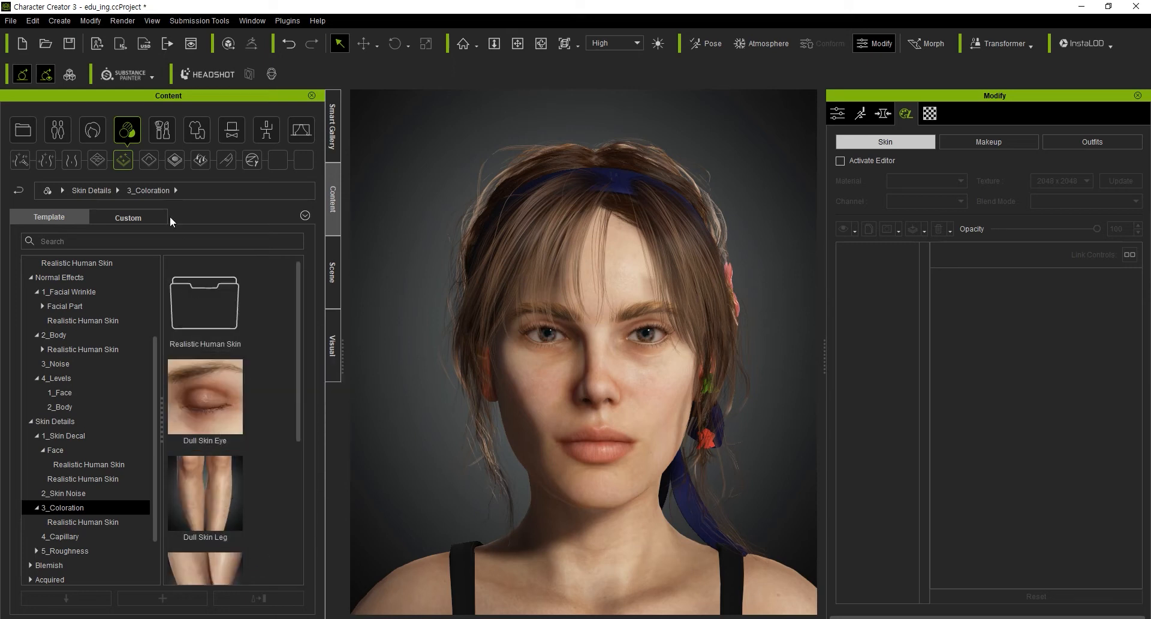
Step: Open the 4_Capillary folder of the Skin Details templates and preview Capillary Cheek Dark and Capillary Chest Thin
{"action": "left_click", "coordinate": [125, 164]}
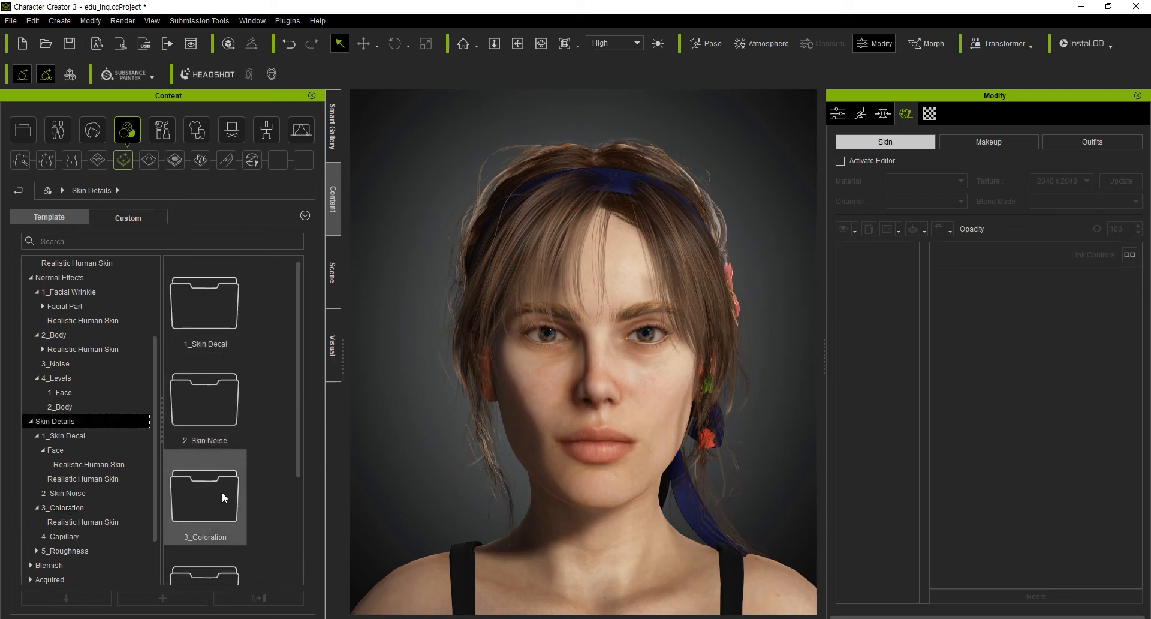
{"action": "scroll", "coordinate": [224, 496], "scroll_direction": "down", "scroll_amount": 3}
{"action": "double_click", "coordinate": [240, 438]}
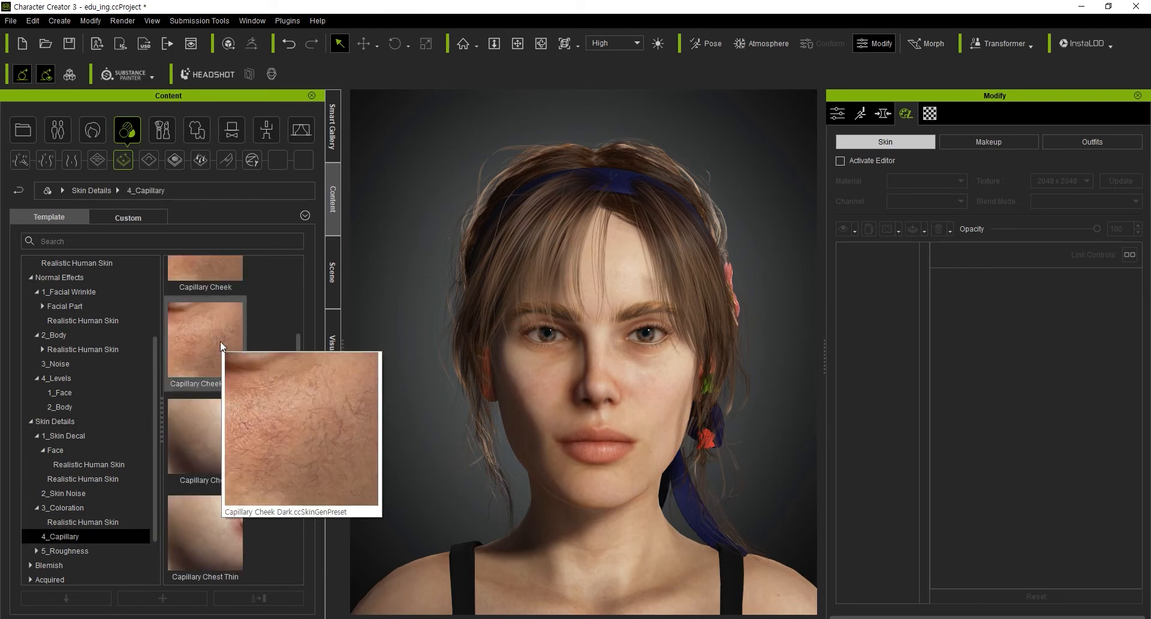
{"action": "scroll", "coordinate": [219, 354], "scroll_direction": "up", "scroll_amount": 2}
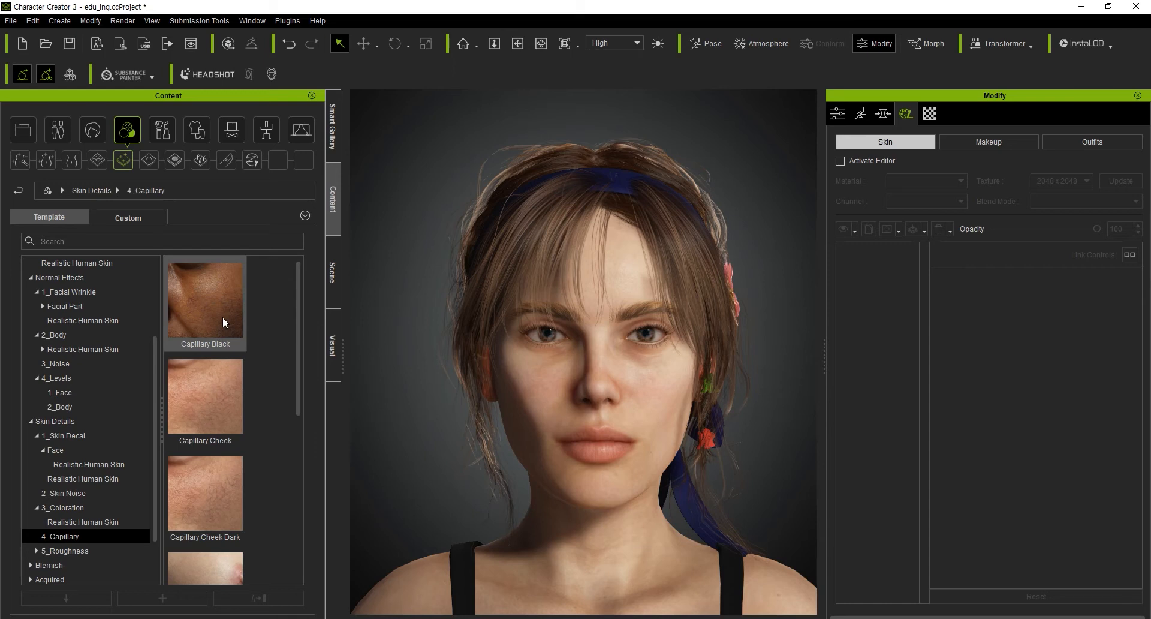
{"action": "scroll", "coordinate": [206, 384], "scroll_direction": "down", "scroll_amount": 3}
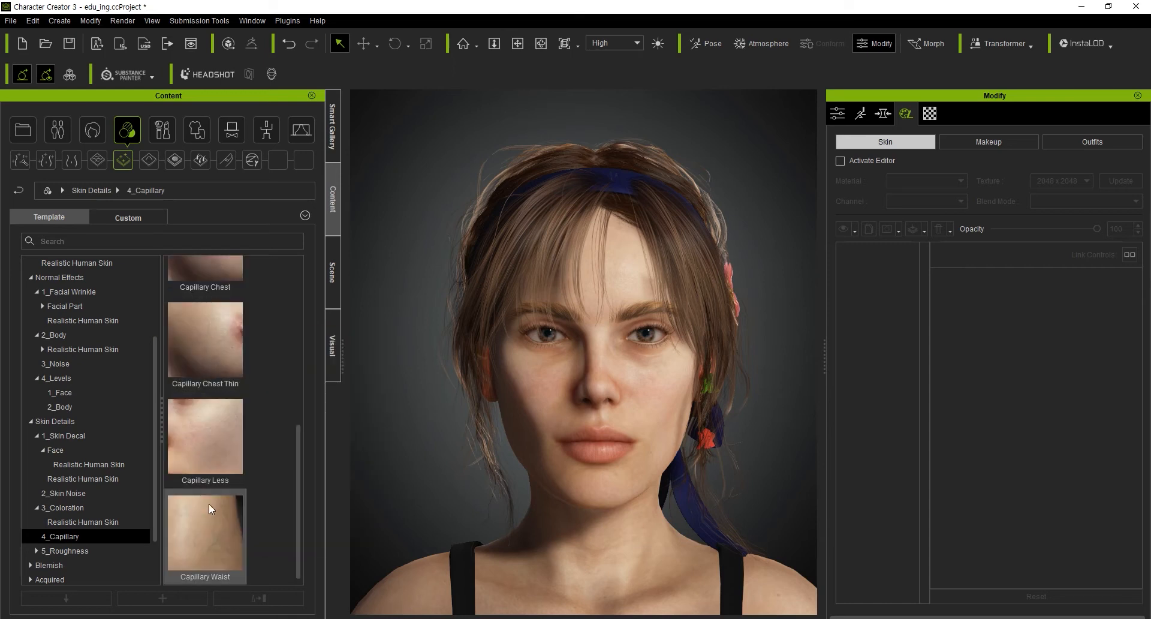
{"action": "mouse_move", "coordinate": [200, 307]}
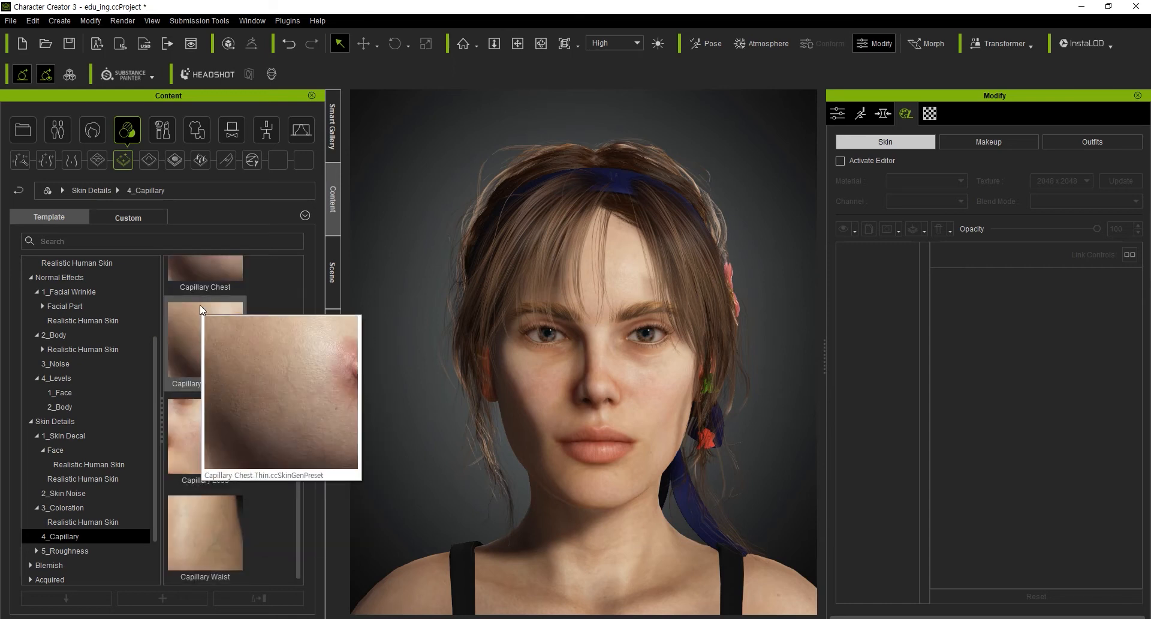
{"action": "scroll", "coordinate": [292, 532], "scroll_direction": "up", "scroll_amount": 3}
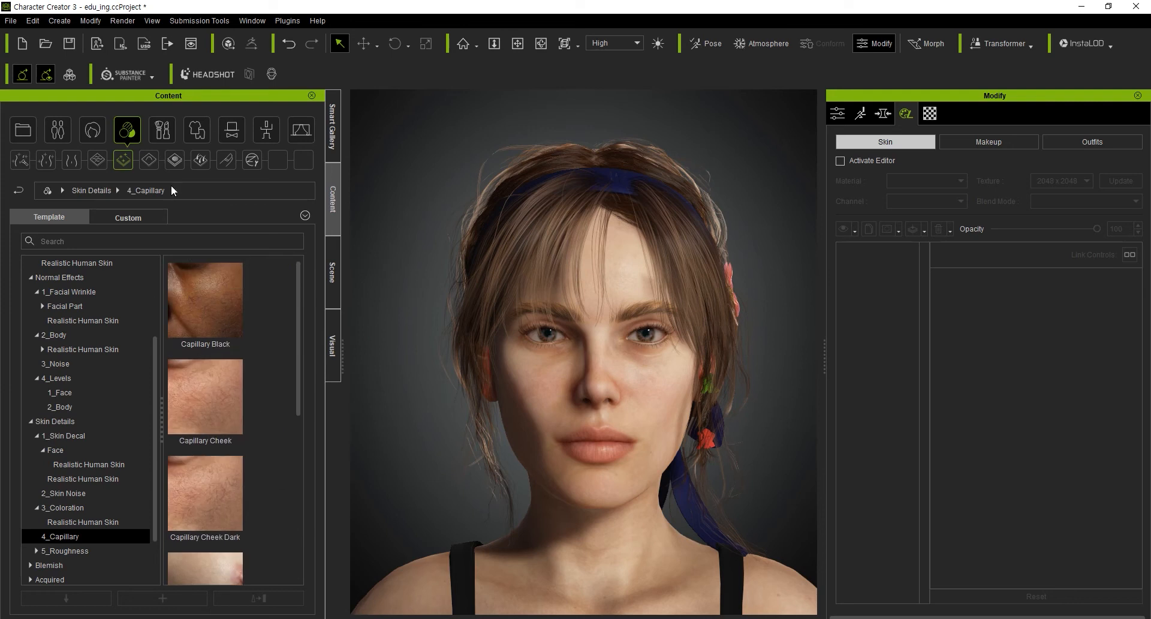
Step: Open the 5_Roughness folder of the Skin Details templates and browse its Realistic Human Skin presets, previewing Oily Forehead
{"action": "left_click", "coordinate": [122, 166]}
{"action": "scroll", "coordinate": [206, 418], "scroll_direction": "down", "scroll_amount": 2}
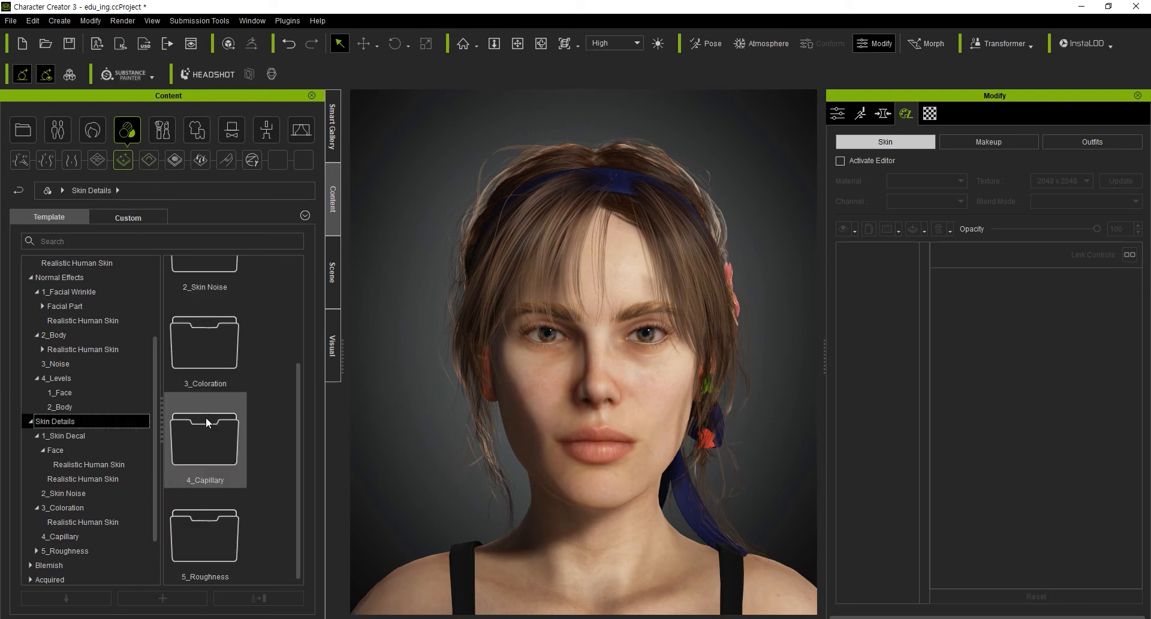
{"action": "double_click", "coordinate": [214, 503]}
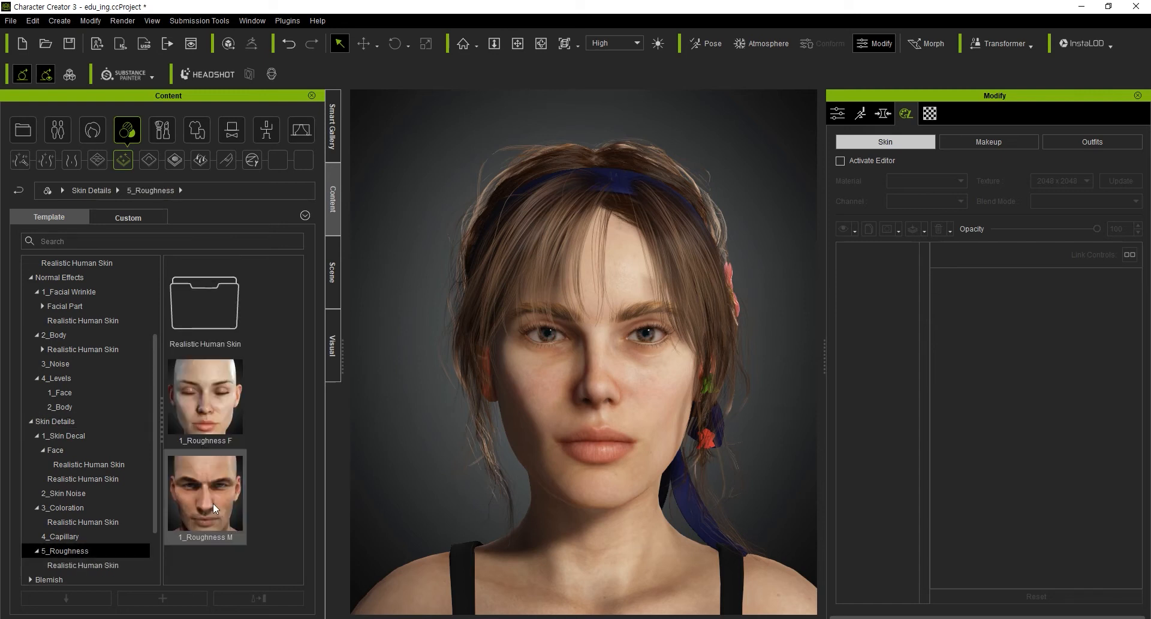
{"action": "double_click", "coordinate": [231, 310]}
{"action": "mouse_move", "coordinate": [229, 393]}
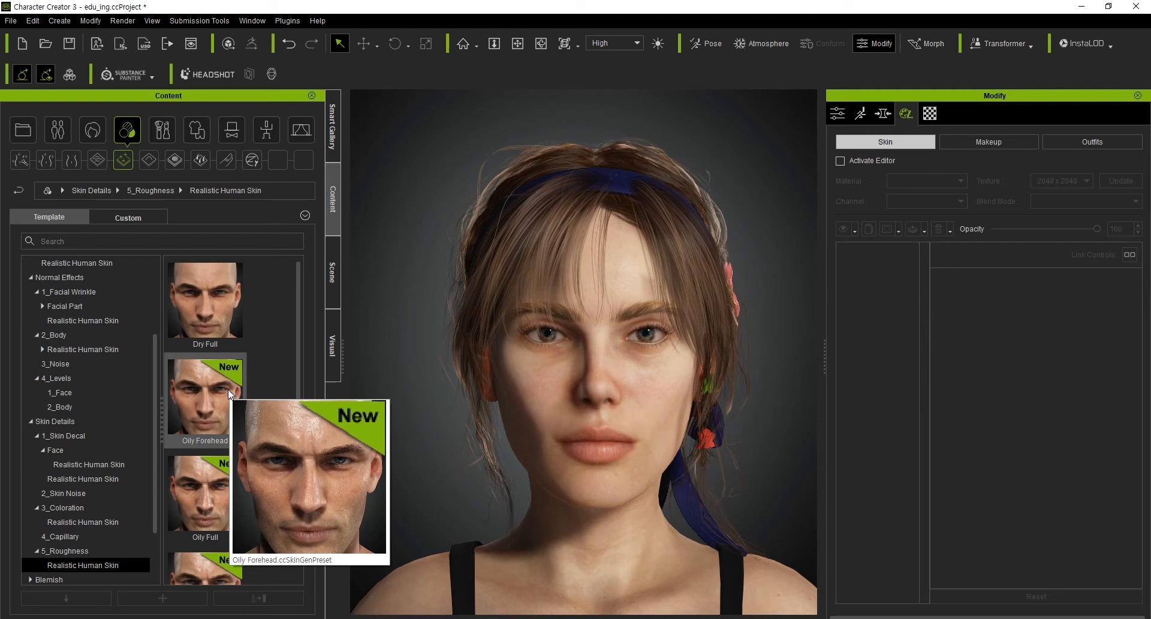
{"action": "scroll", "coordinate": [230, 401], "scroll_direction": "down", "scroll_amount": 1}
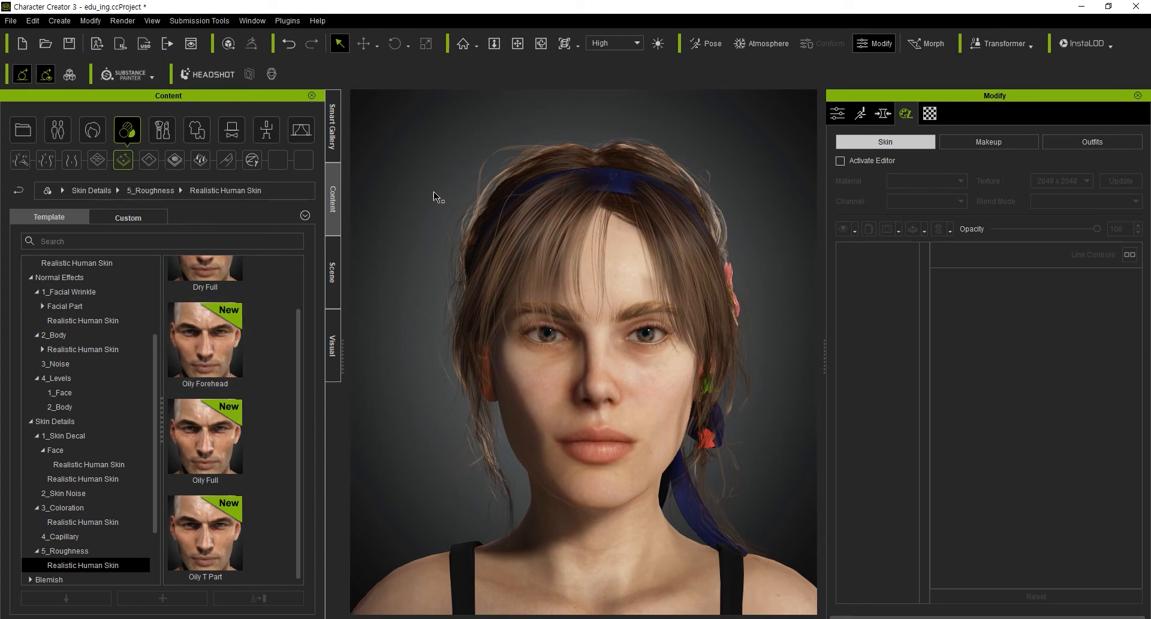
Step: Switch to the Blemish templates, open the 1_Freckle folder and preview Freckle Outside
{"action": "left_click", "coordinate": [146, 161]}
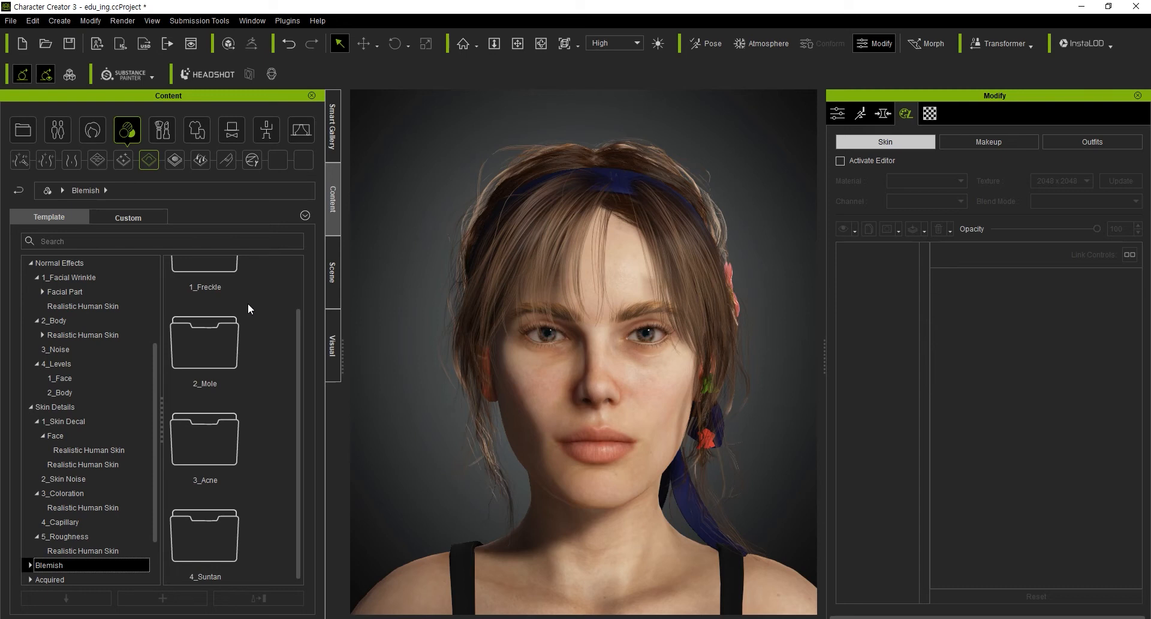
{"action": "scroll", "coordinate": [280, 325], "scroll_direction": "up", "scroll_amount": 1}
{"action": "double_click", "coordinate": [228, 320]}
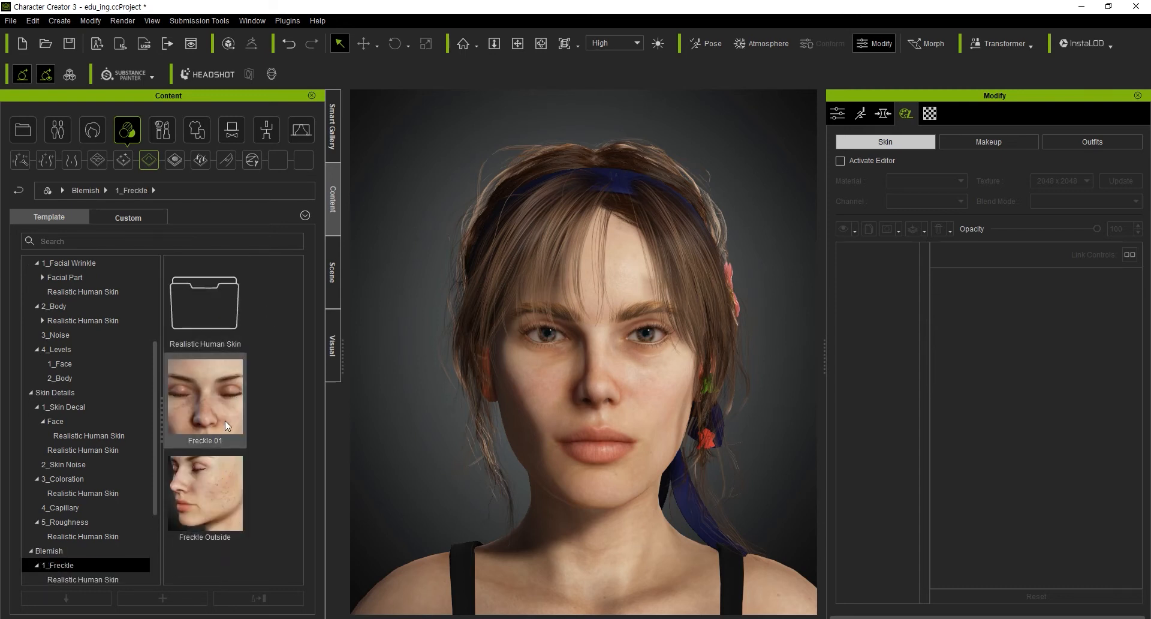
{"action": "mouse_move", "coordinate": [215, 473]}
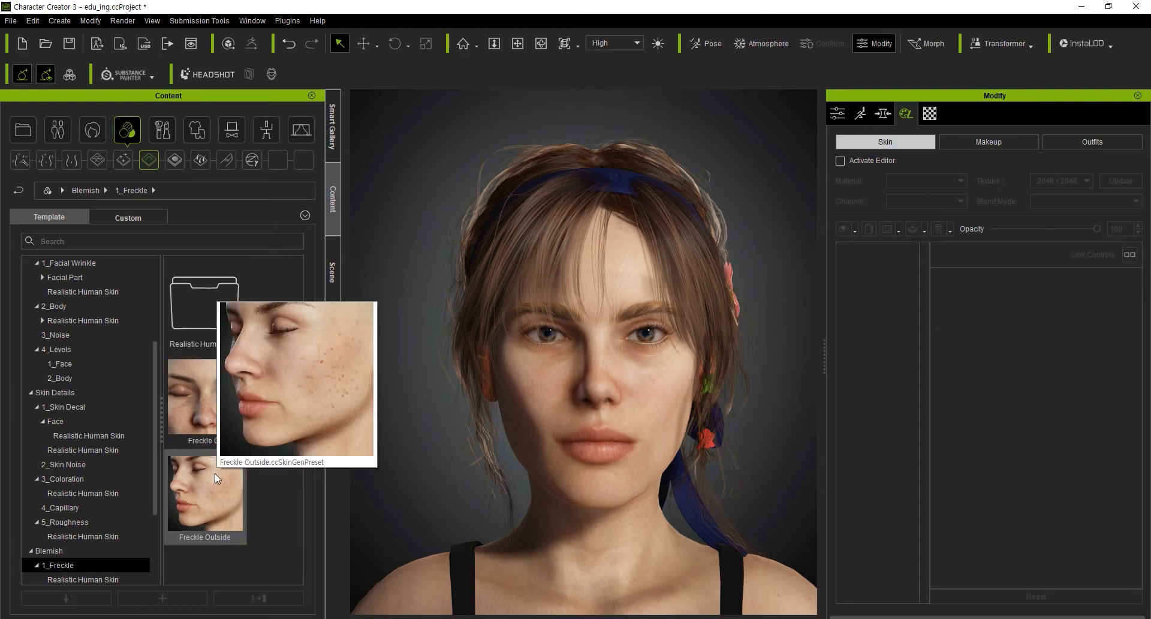
Step: Browse the Realistic Human Skin freckle presets, previewing Age Spot Light, Face Freckle 2Medium and Face Freckle 3Heavy, and return to 1_Freckle
{"action": "double_click", "coordinate": [207, 298]}
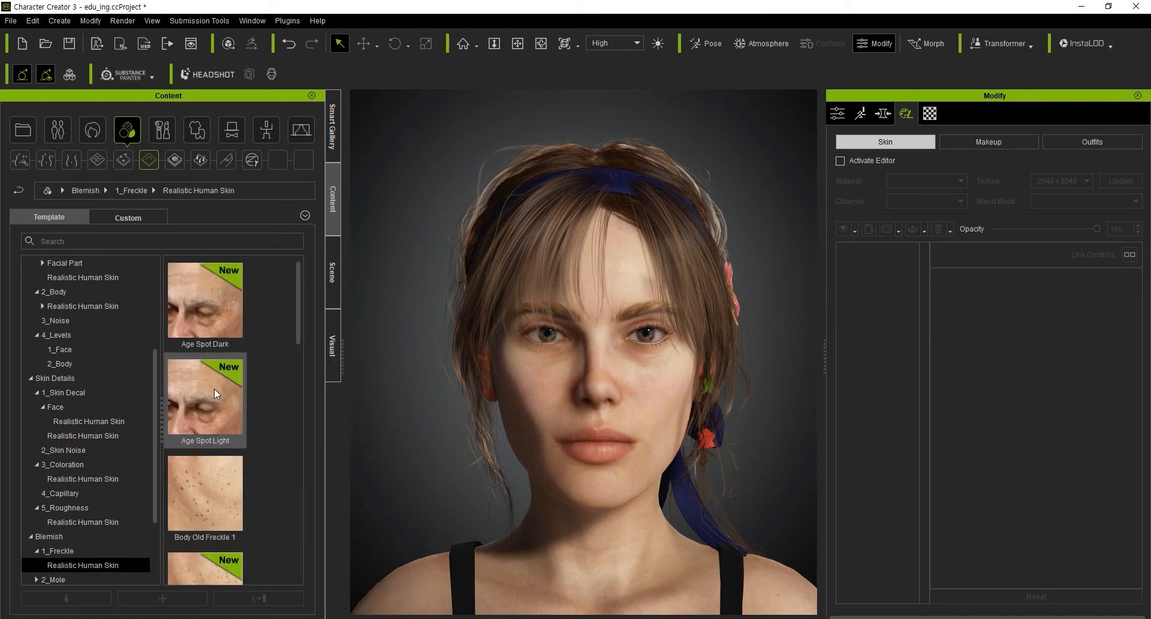
{"action": "mouse_move", "coordinate": [214, 388]}
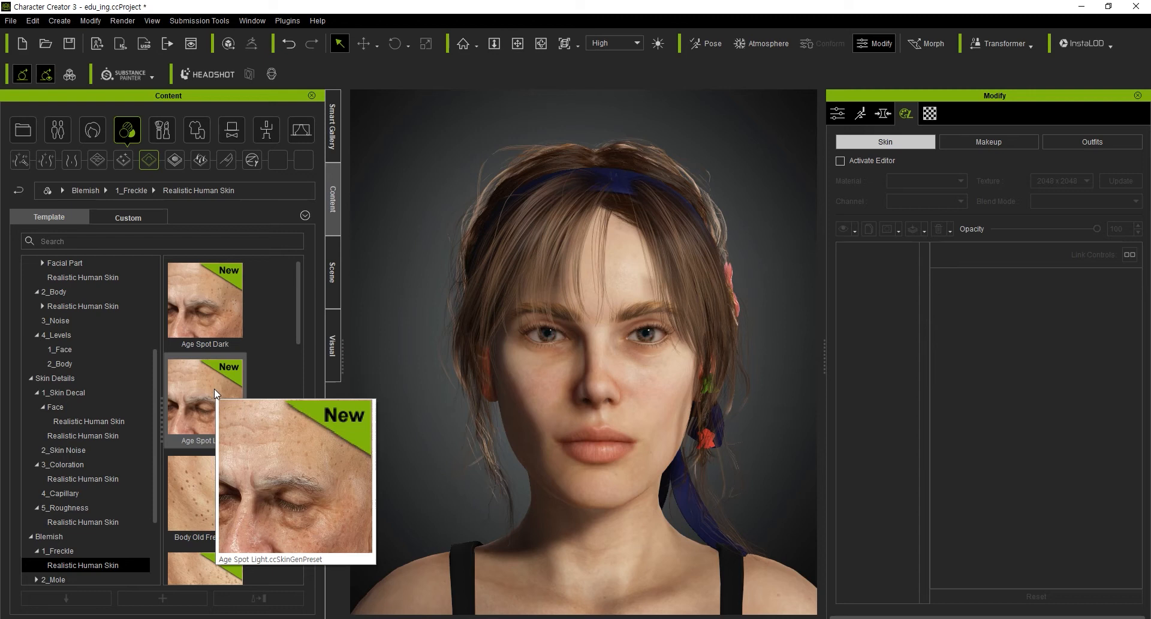
{"action": "scroll", "coordinate": [214, 390], "scroll_direction": "down", "scroll_amount": 3}
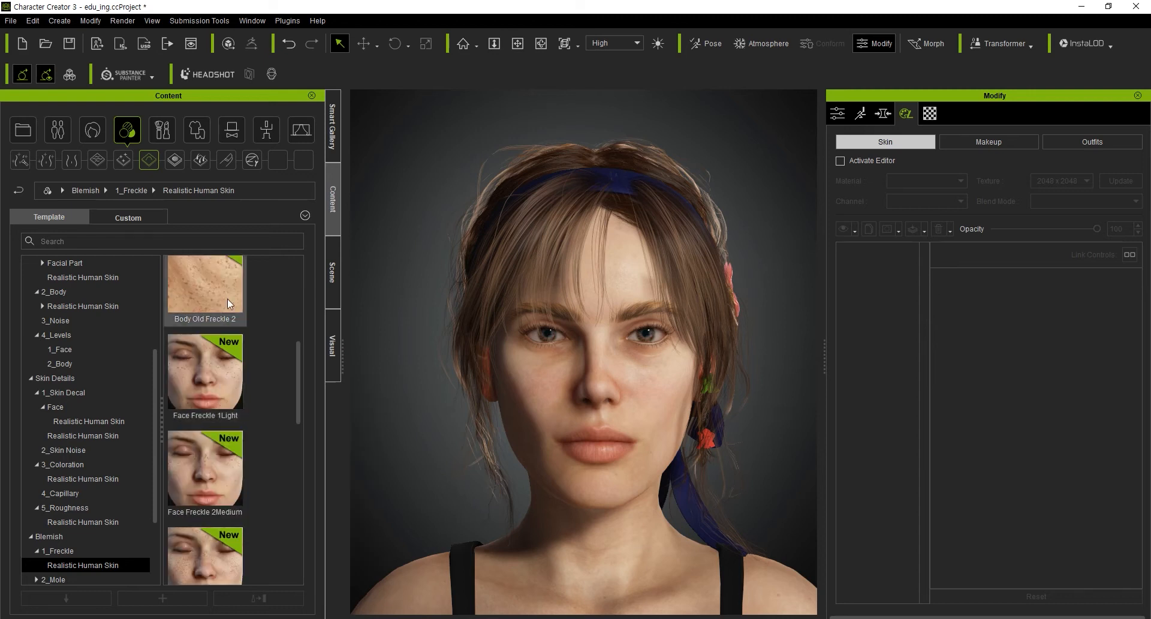
{"action": "mouse_move", "coordinate": [215, 495]}
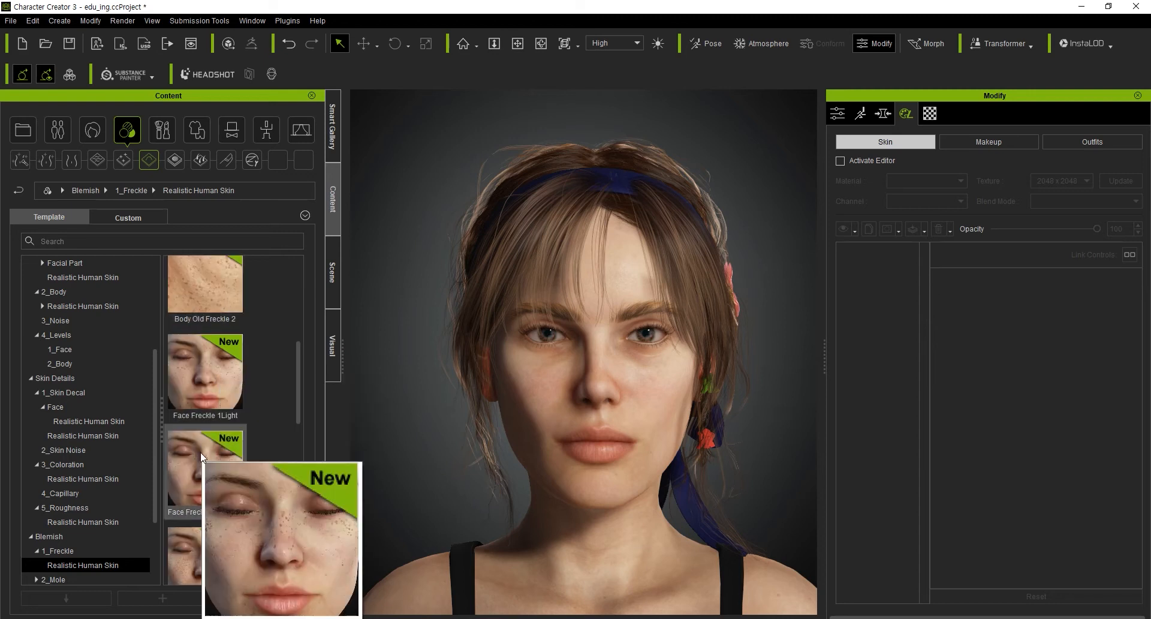
{"action": "mouse_move", "coordinate": [205, 545]}
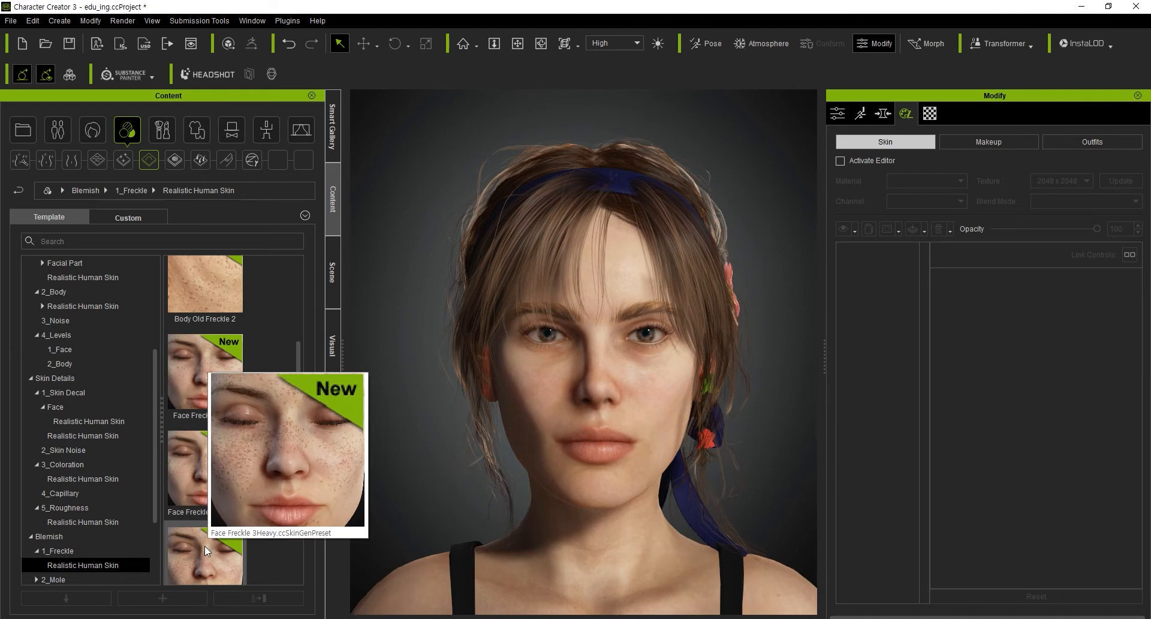
{"action": "left_click", "coordinate": [87, 549]}
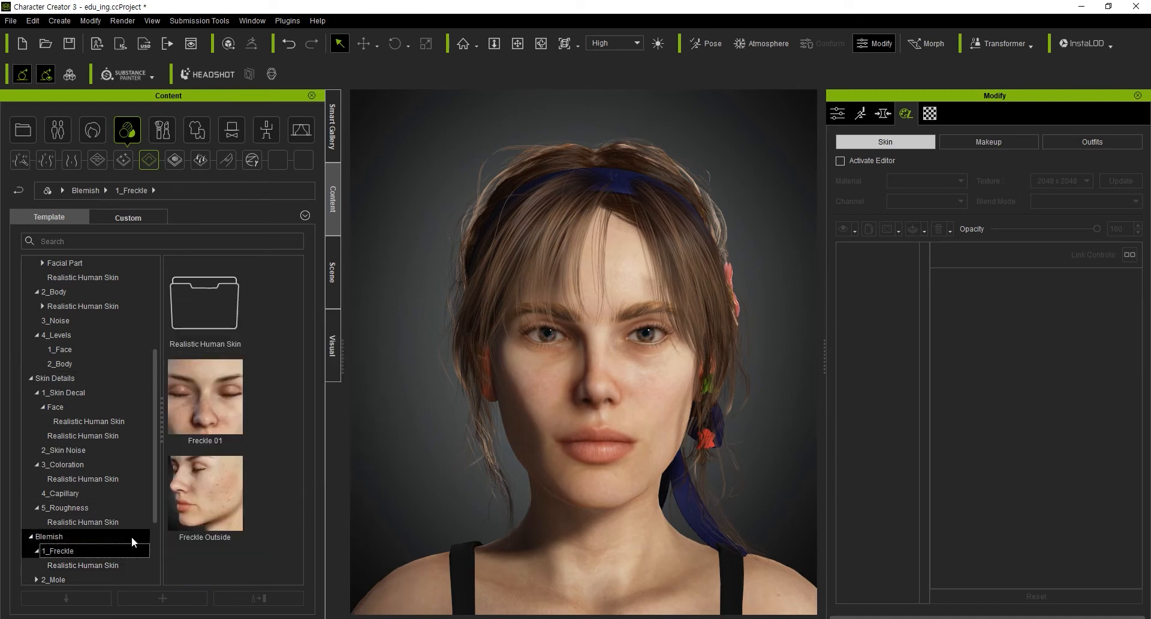
Step: Open the 2_Mole folder of the Blemish templates and its Realistic Human Skin subfolder
{"action": "left_click", "coordinate": [152, 158]}
{"action": "double_click", "coordinate": [236, 397]}
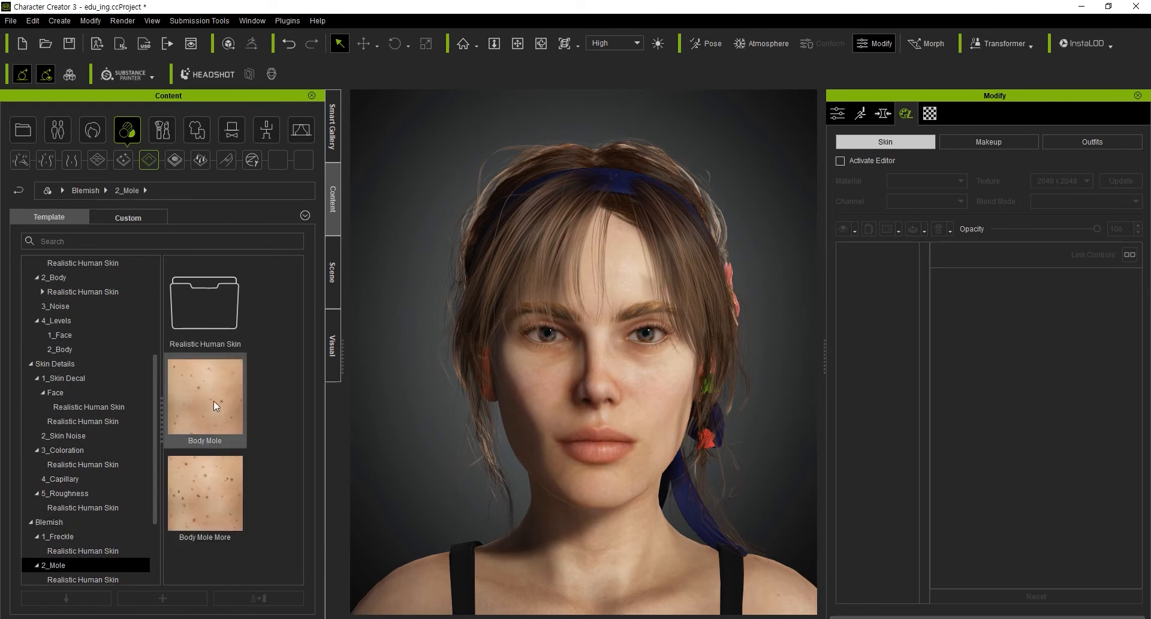
{"action": "double_click", "coordinate": [233, 313]}
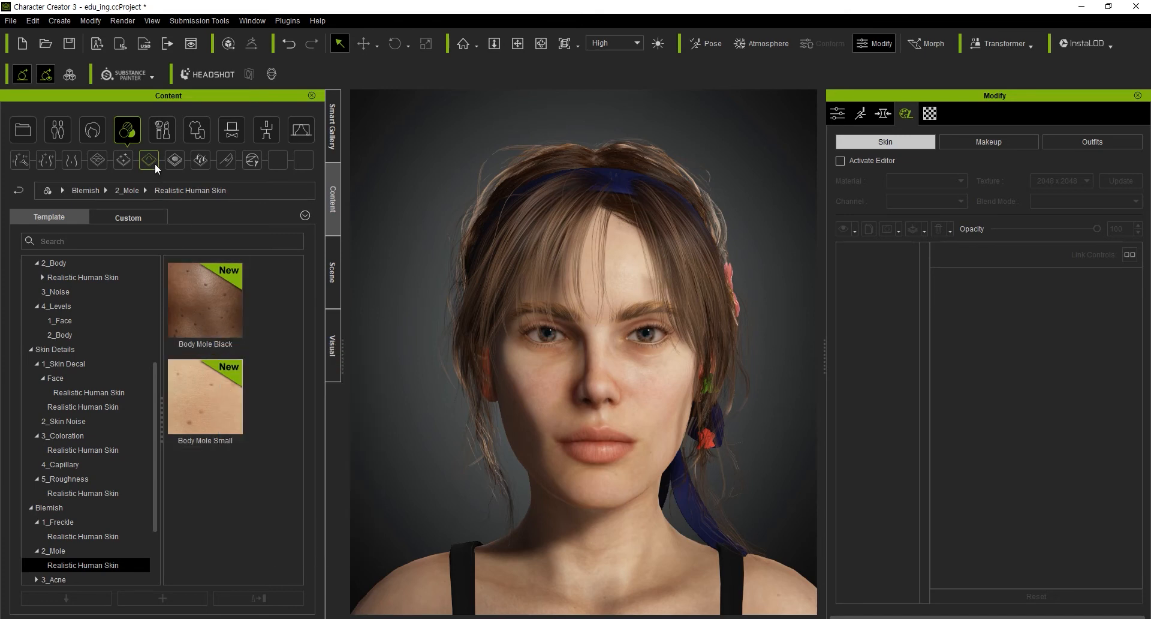
Step: Open the 3_Acne folder of the Blemish templates and preview Back Acne and Face Acne Few
{"action": "left_click", "coordinate": [154, 163]}
{"action": "double_click", "coordinate": [226, 478]}
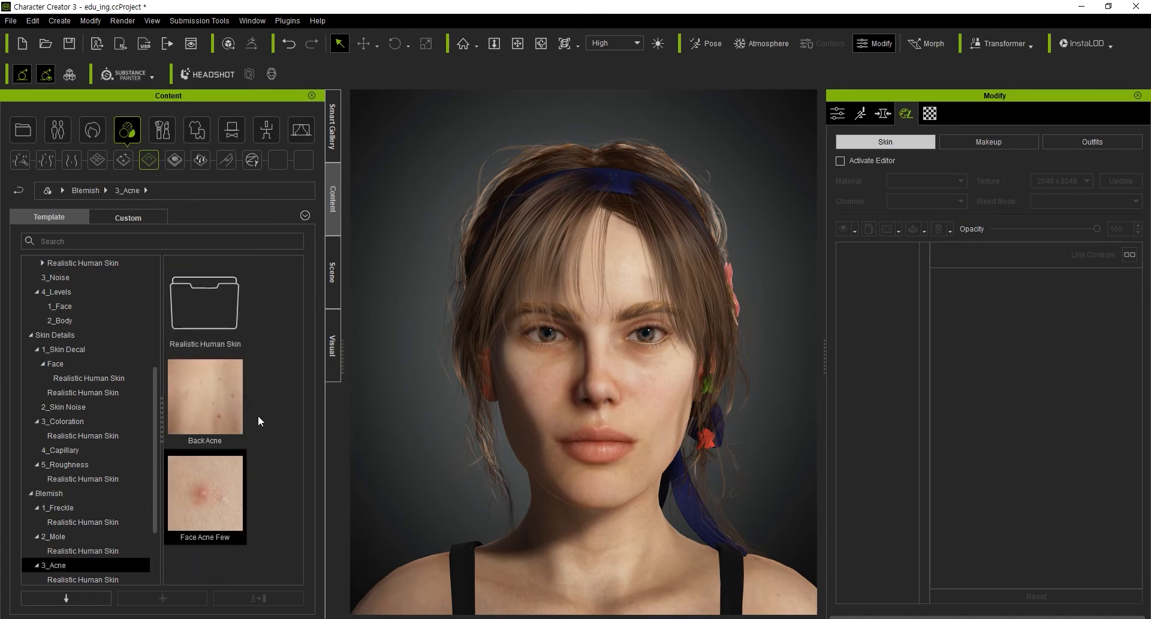
{"action": "mouse_move", "coordinate": [236, 395]}
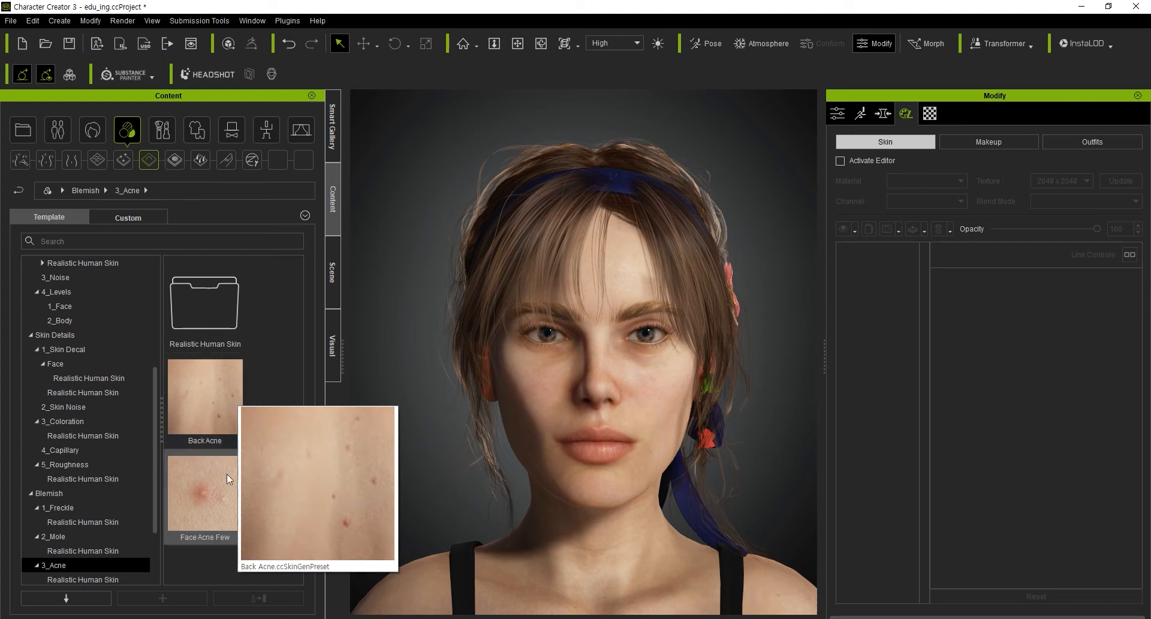
{"action": "mouse_move", "coordinate": [223, 490]}
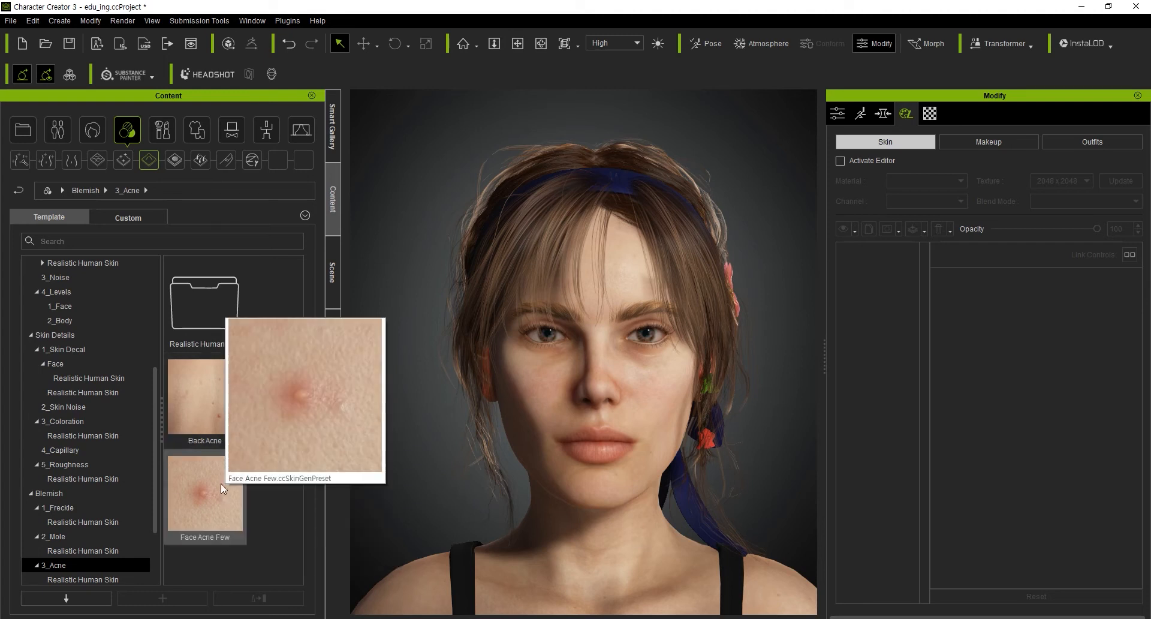
Step: Browse the Realistic Human Skin acne presets, previewing Acne Scar 2, Face Acne Heavy, Face Acne Medium and Lower Face Acne
{"action": "double_click", "coordinate": [231, 286]}
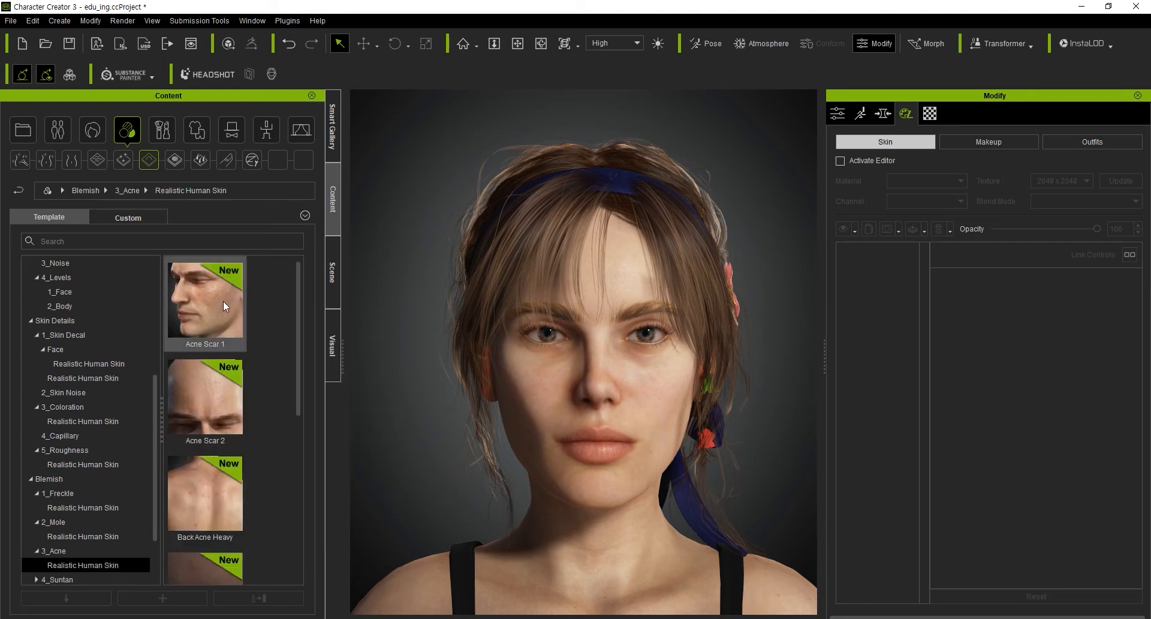
{"action": "mouse_move", "coordinate": [210, 377]}
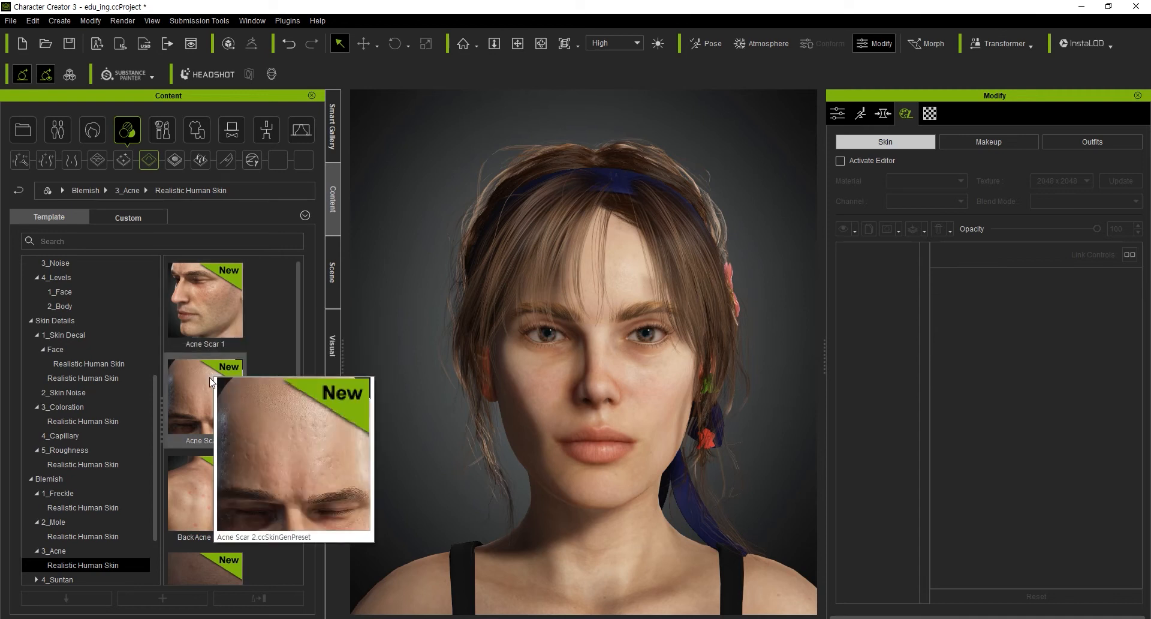
{"action": "scroll", "coordinate": [209, 383], "scroll_direction": "down", "scroll_amount": 5}
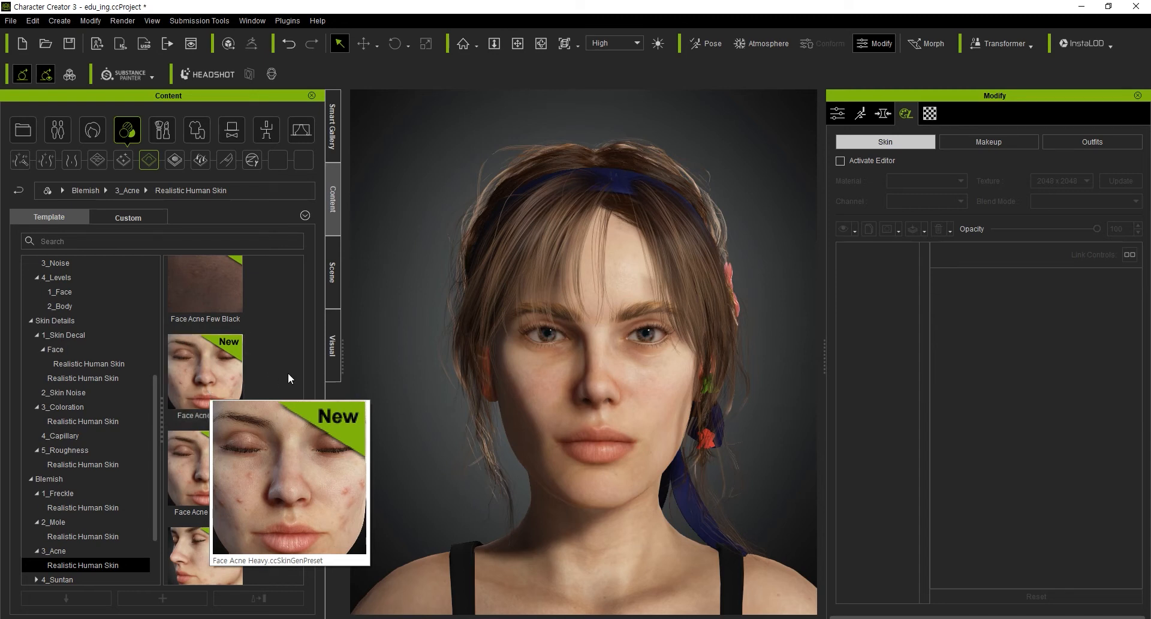
{"action": "scroll", "coordinate": [288, 372], "scroll_direction": "down", "scroll_amount": 1}
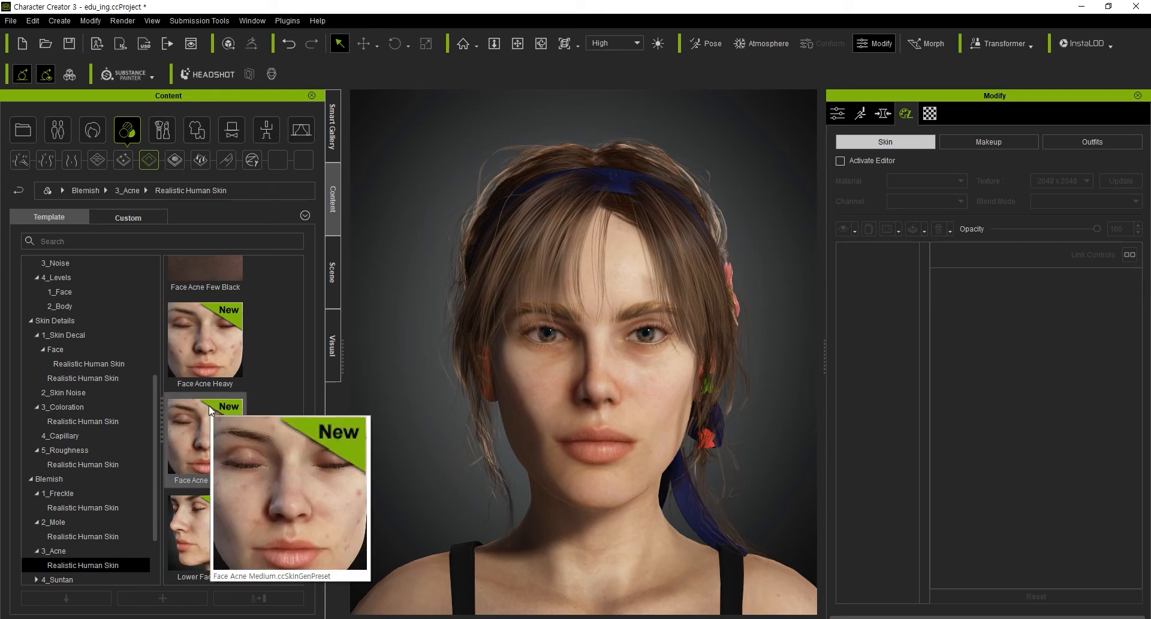
{"action": "mouse_move", "coordinate": [182, 515]}
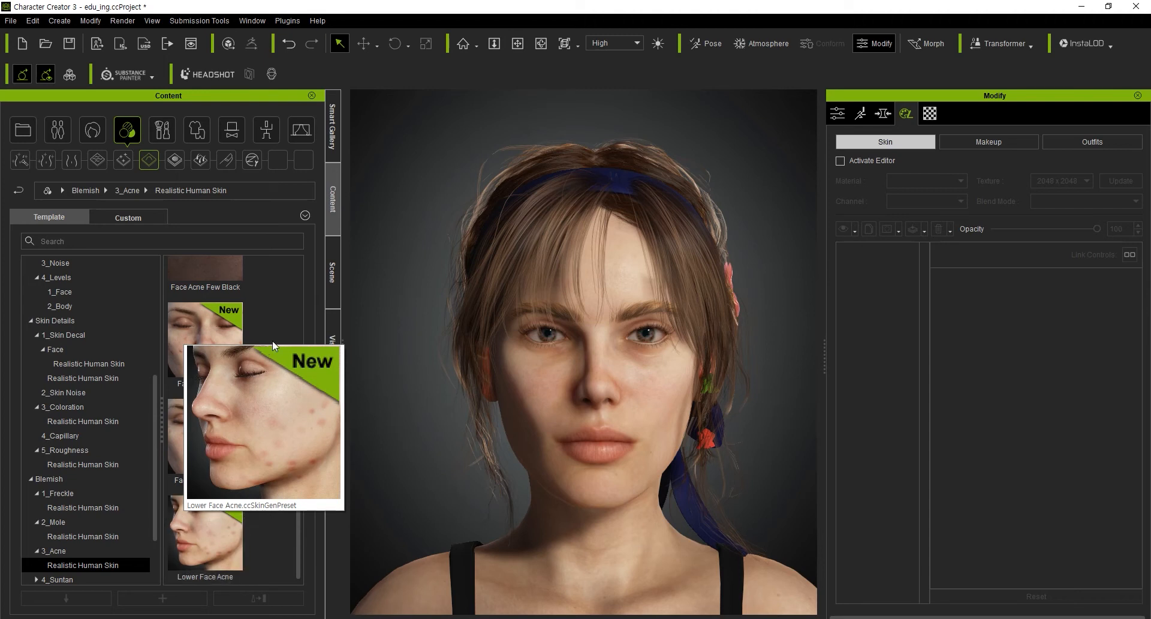
{"action": "scroll", "coordinate": [267, 353], "scroll_direction": "up", "scroll_amount": 5}
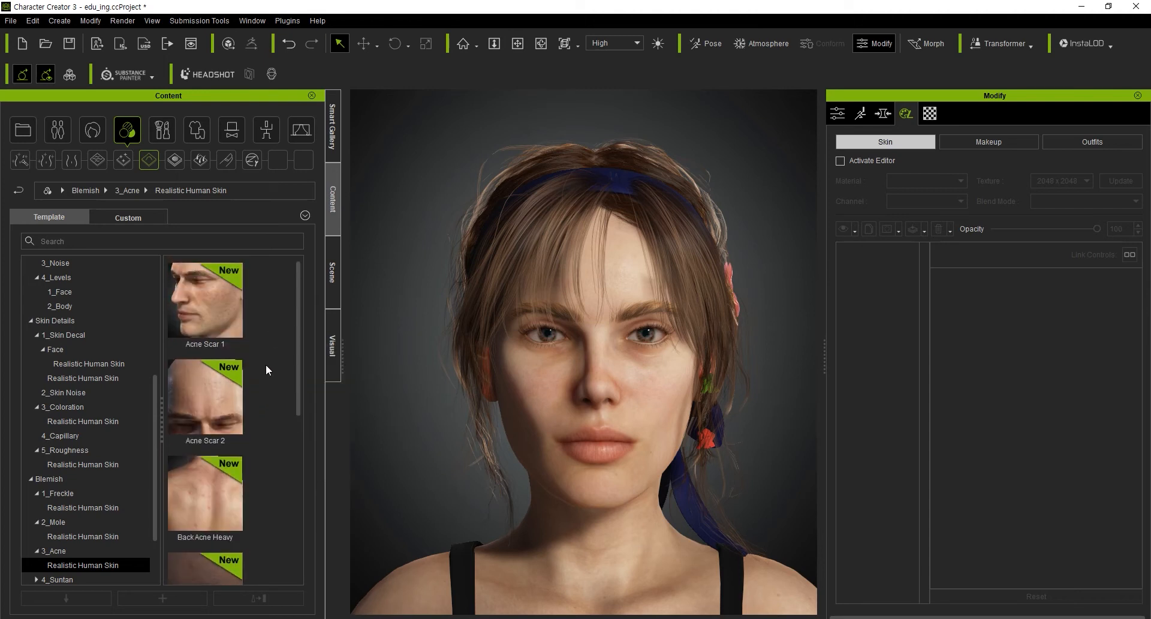
Step: Open the 4_Suntan folder of the Blemish templates and preview Suntan Tank
{"action": "left_click", "coordinate": [149, 163]}
{"action": "double_click", "coordinate": [236, 466]}
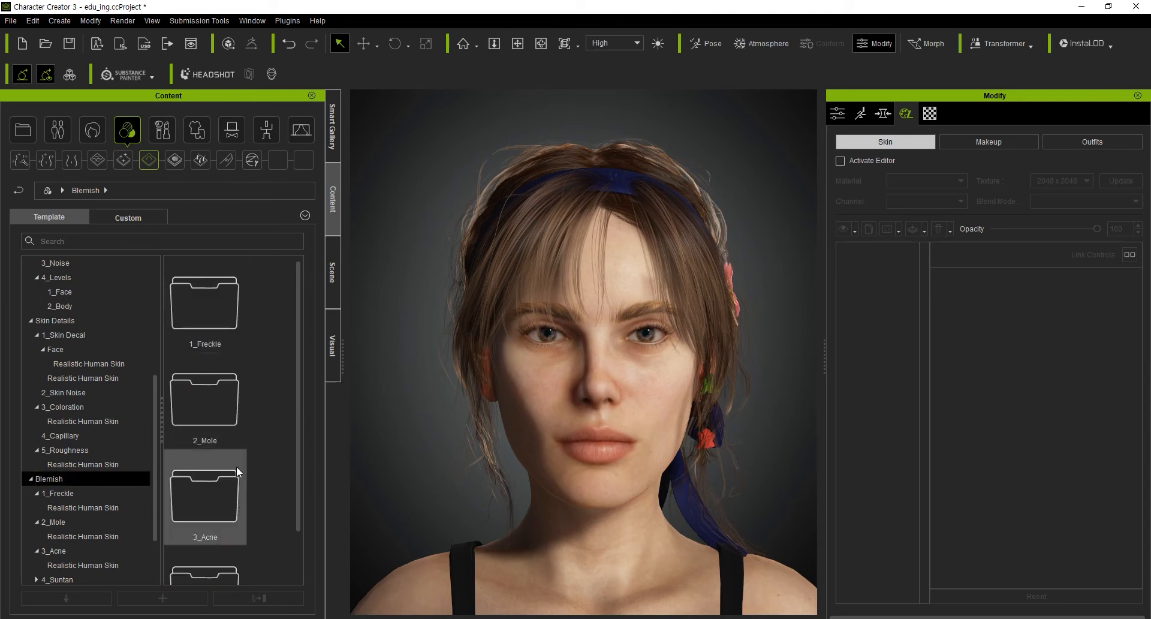
{"action": "left_click", "coordinate": [149, 162]}
{"action": "scroll", "coordinate": [219, 527], "scroll_direction": "down", "scroll_amount": 1}
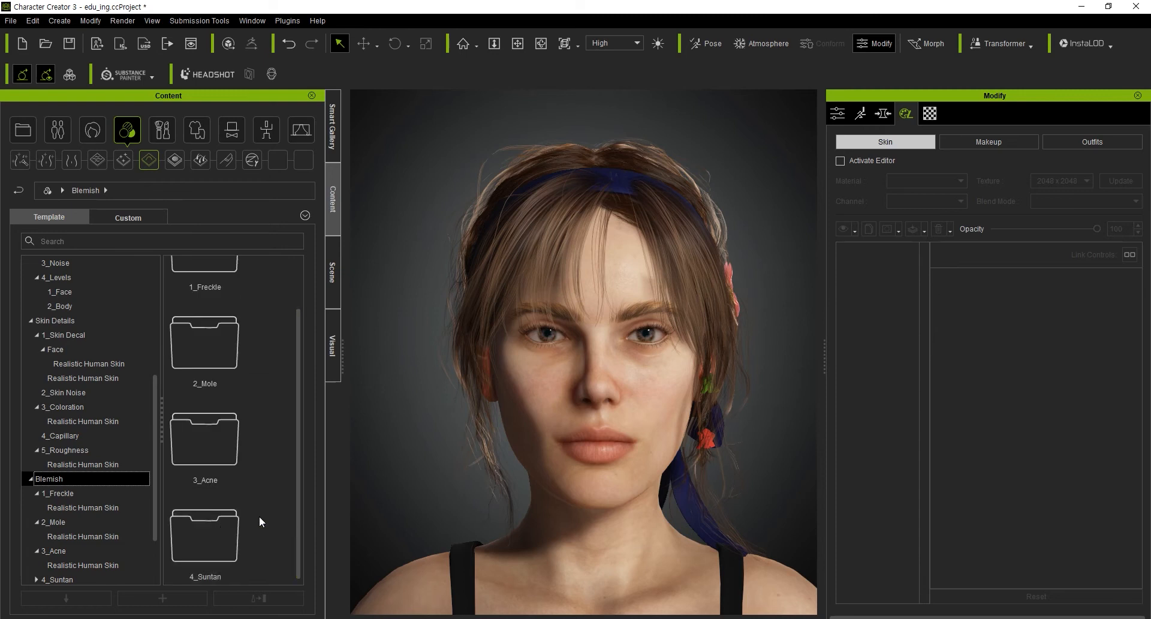
{"action": "double_click", "coordinate": [229, 519]}
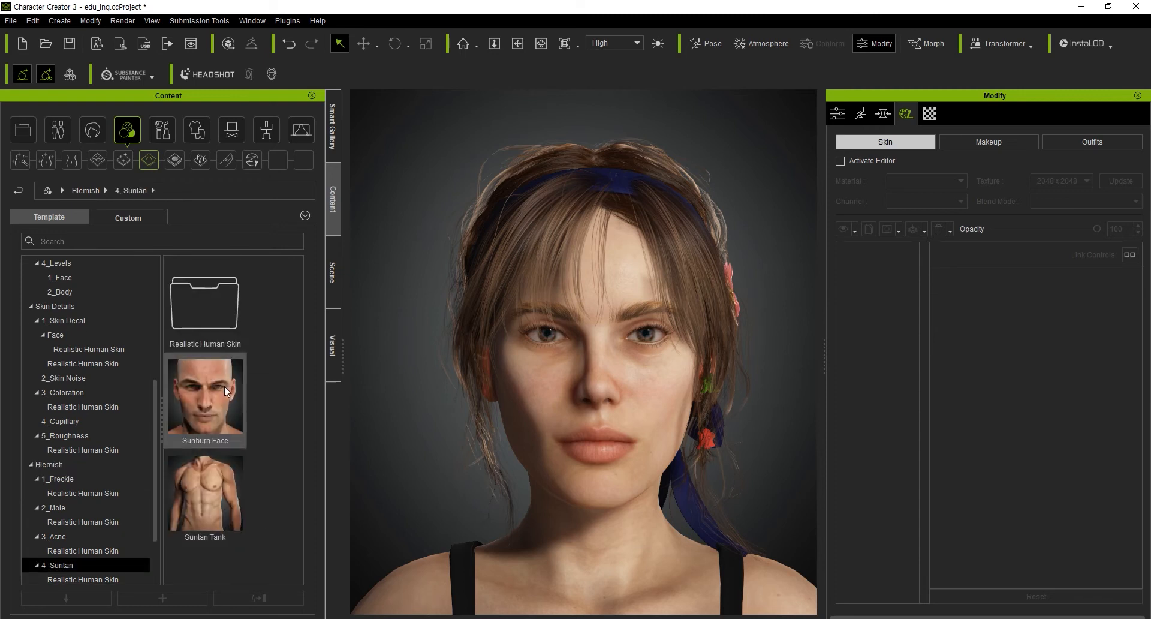
{"action": "mouse_move", "coordinate": [204, 484]}
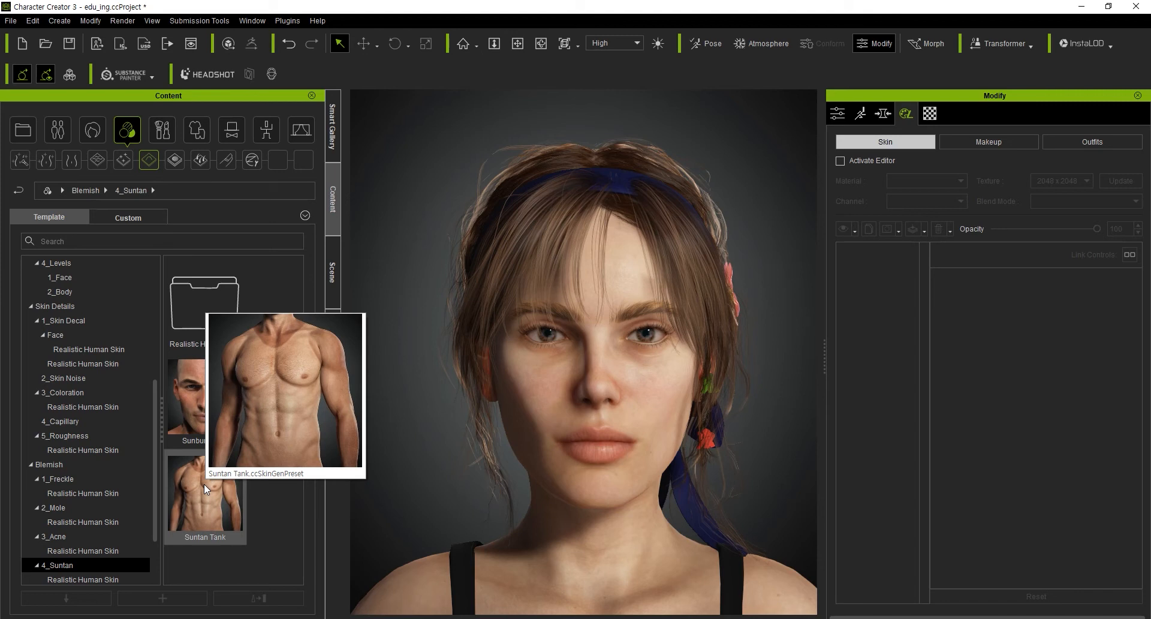
Step: Browse the Realistic Human Skin suntan presets, previewing Sunburn Dot and Suntan Pants
{"action": "double_click", "coordinate": [211, 306]}
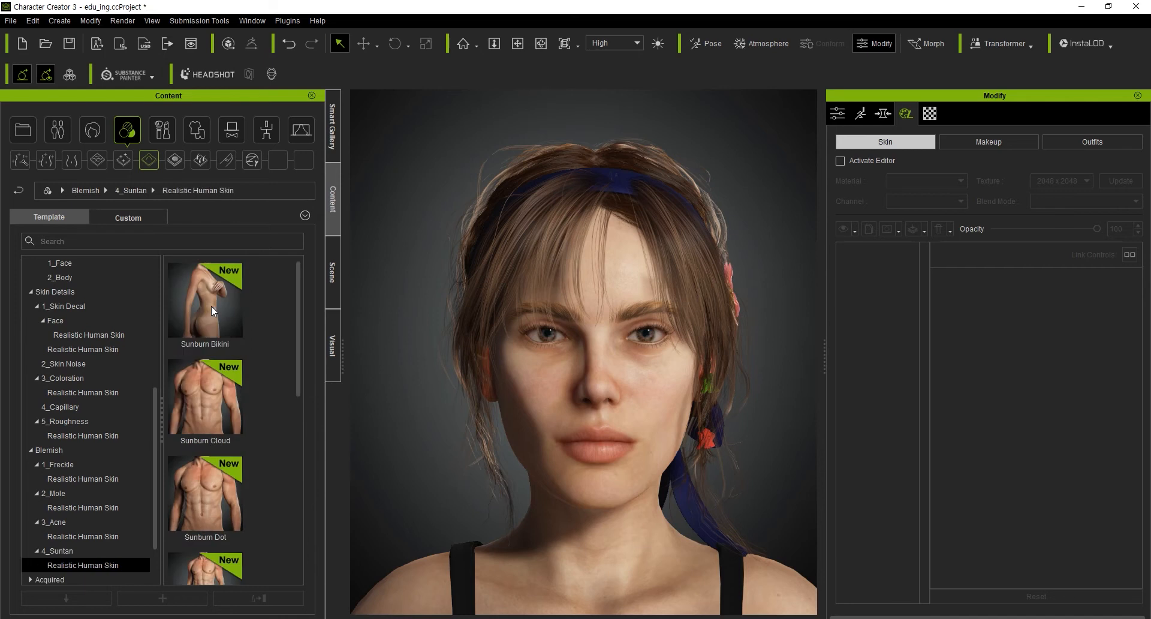
{"action": "mouse_move", "coordinate": [216, 316]}
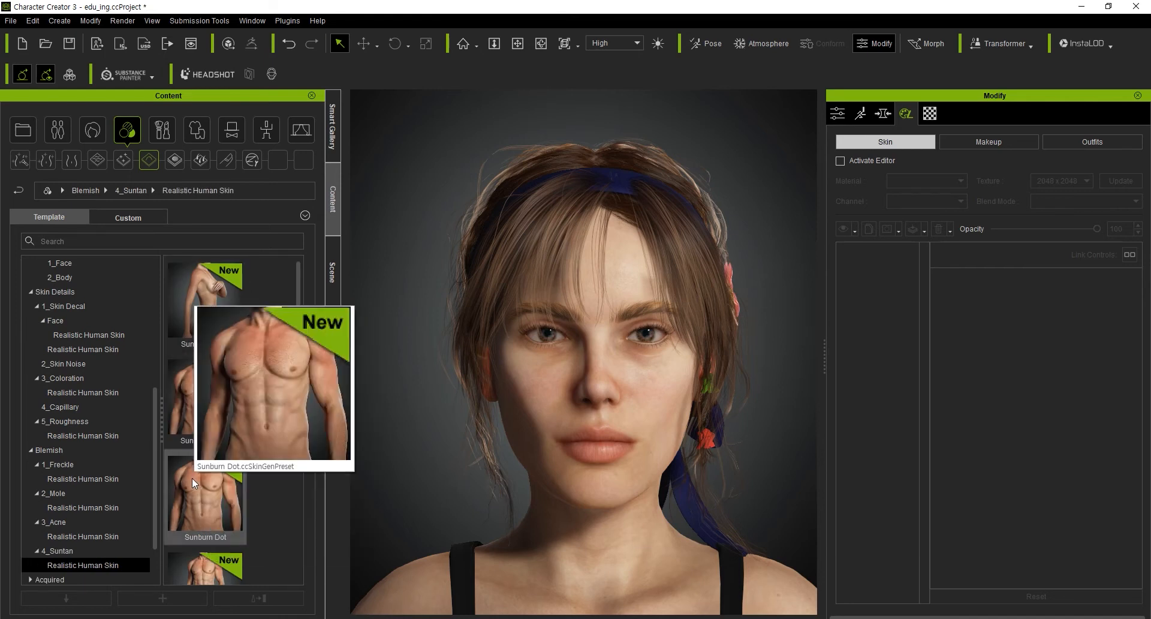
{"action": "scroll", "coordinate": [191, 477], "scroll_direction": "down", "scroll_amount": 5}
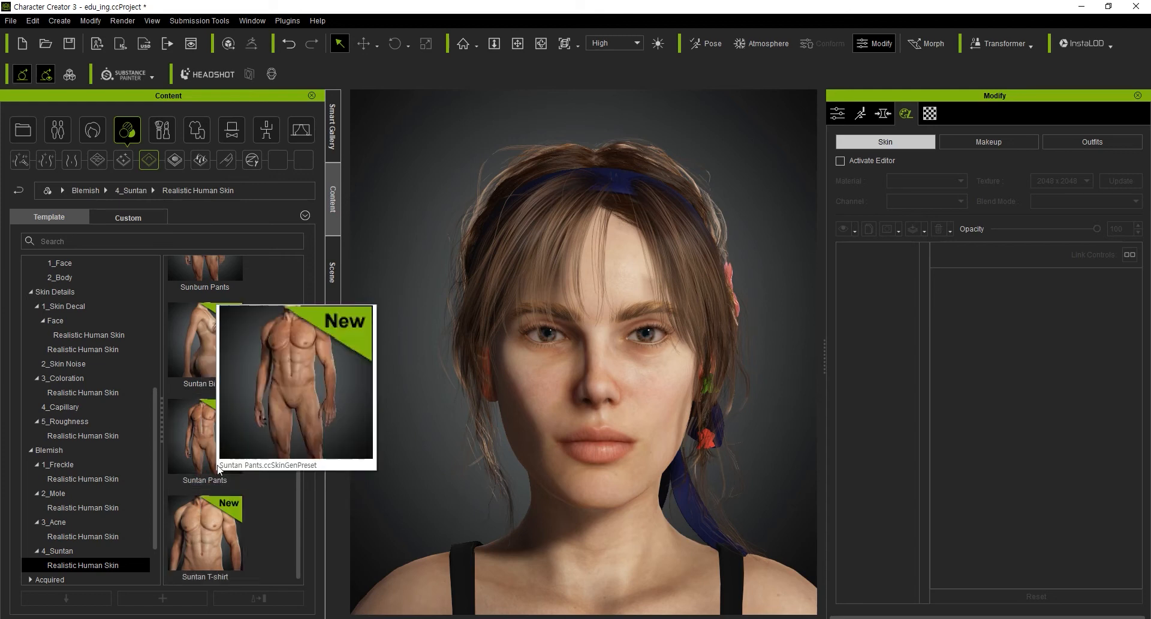
{"action": "scroll", "coordinate": [219, 363], "scroll_direction": "up", "scroll_amount": 5}
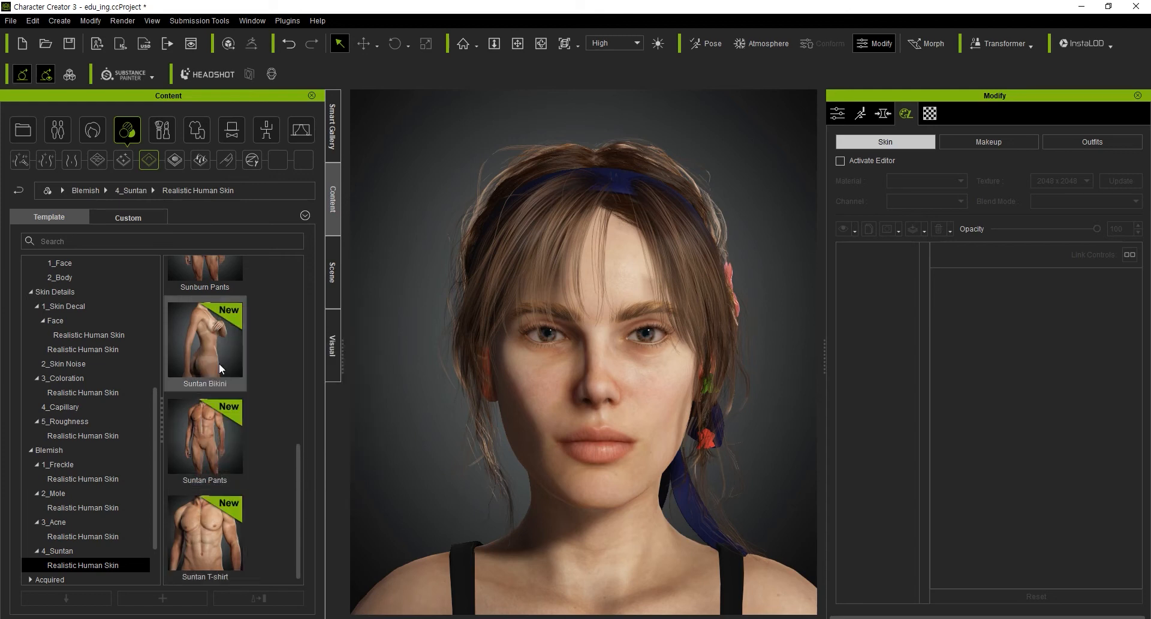
Step: Review the main Blemish folders and switch to the Acquired templates
{"action": "left_click", "coordinate": [152, 154]}
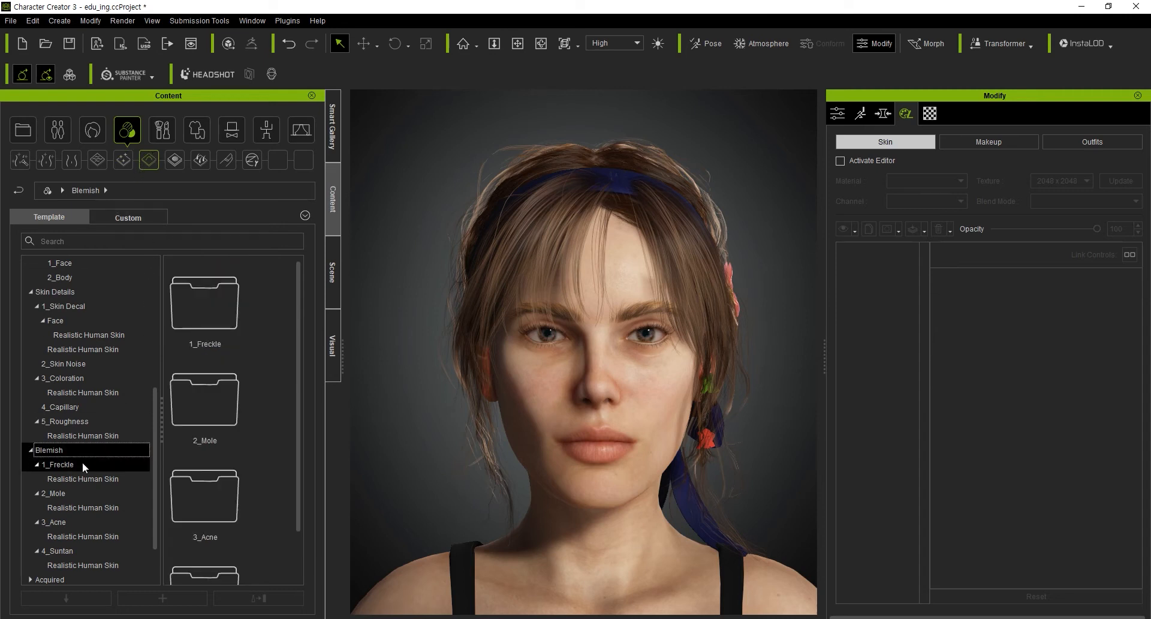
{"action": "scroll", "coordinate": [204, 449], "scroll_direction": "down", "scroll_amount": 1}
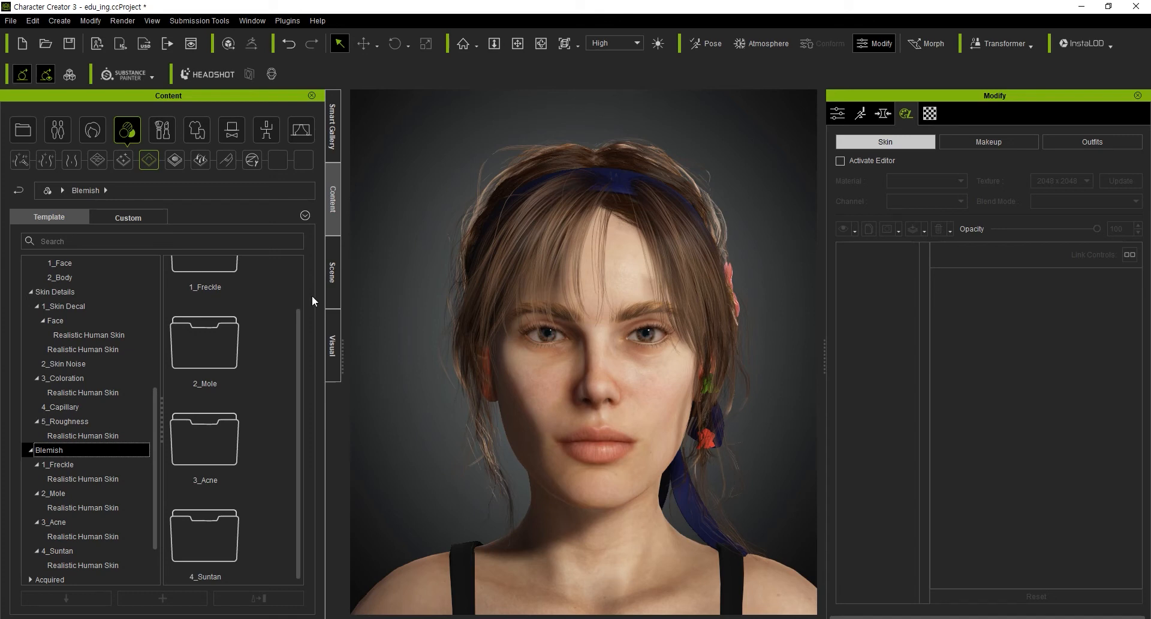
{"action": "left_click", "coordinate": [172, 167]}
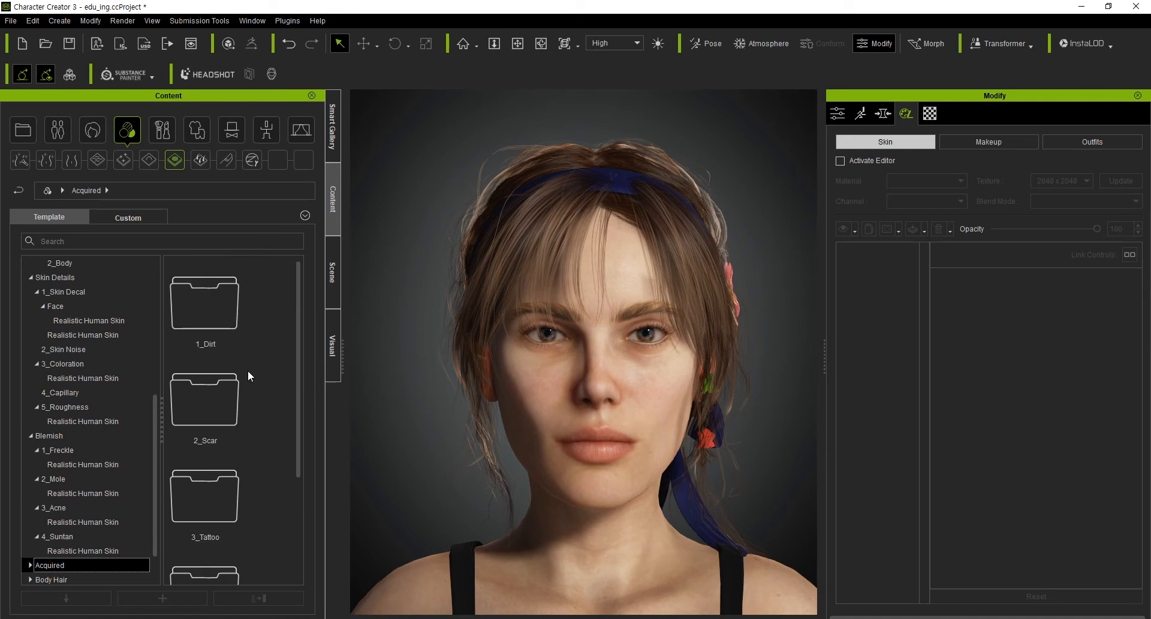
Step: Open the 1_Dirt folder of the Acquired templates and preview Arm Dirt among its Realistic Human Skin presets
{"action": "double_click", "coordinate": [217, 275]}
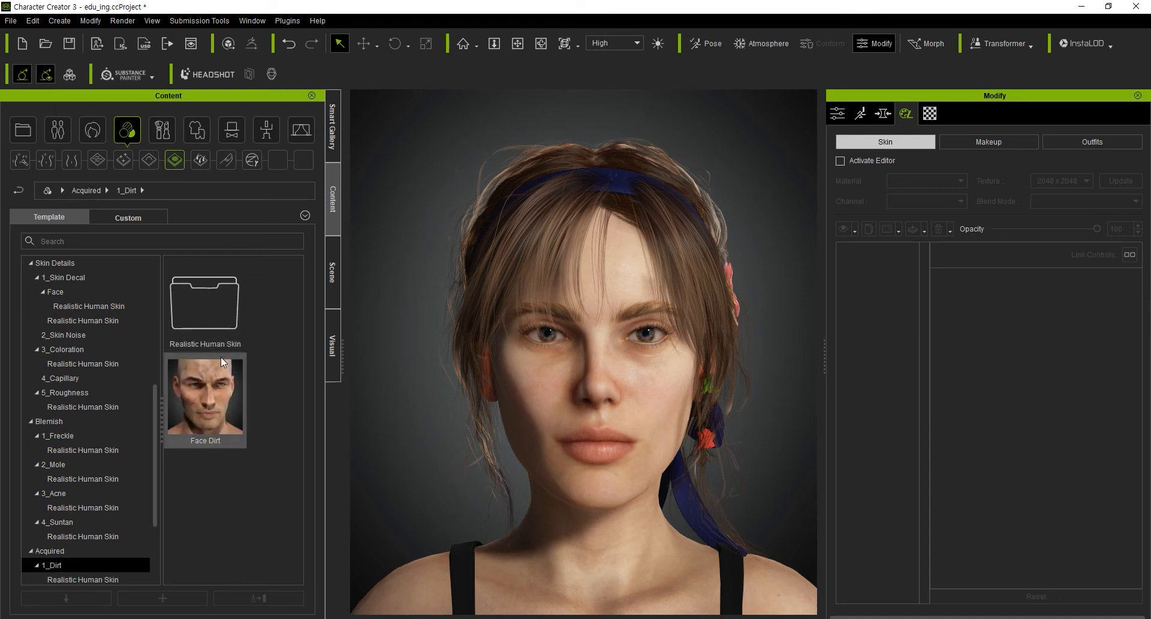
{"action": "mouse_move", "coordinate": [221, 358]}
{"action": "double_click", "coordinate": [224, 305]}
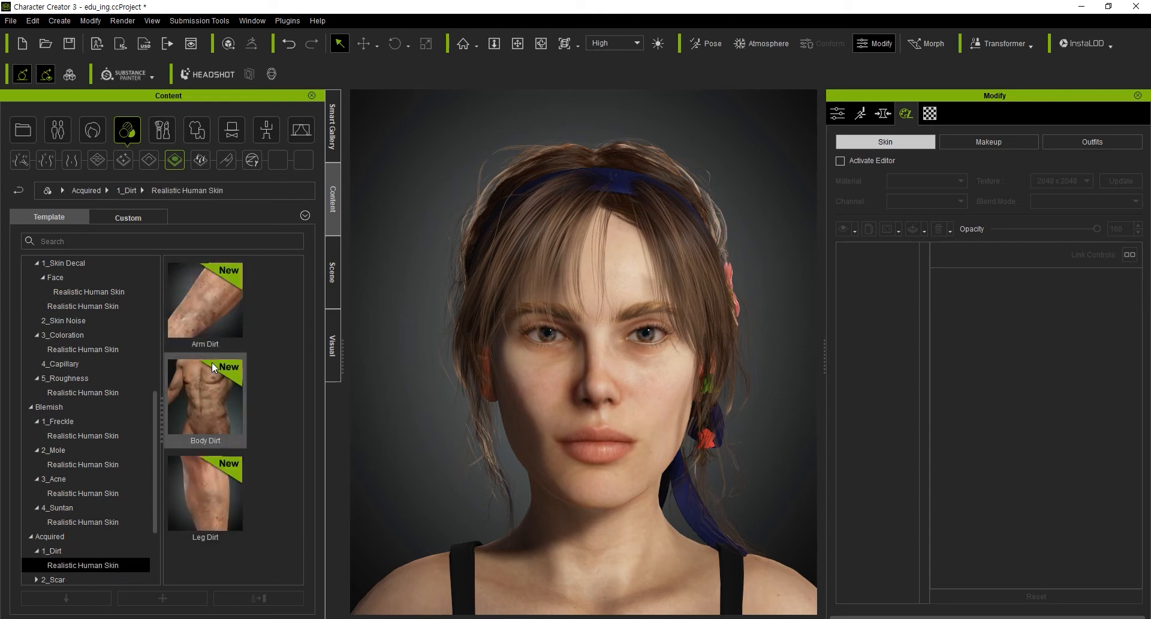
{"action": "mouse_move", "coordinate": [213, 308]}
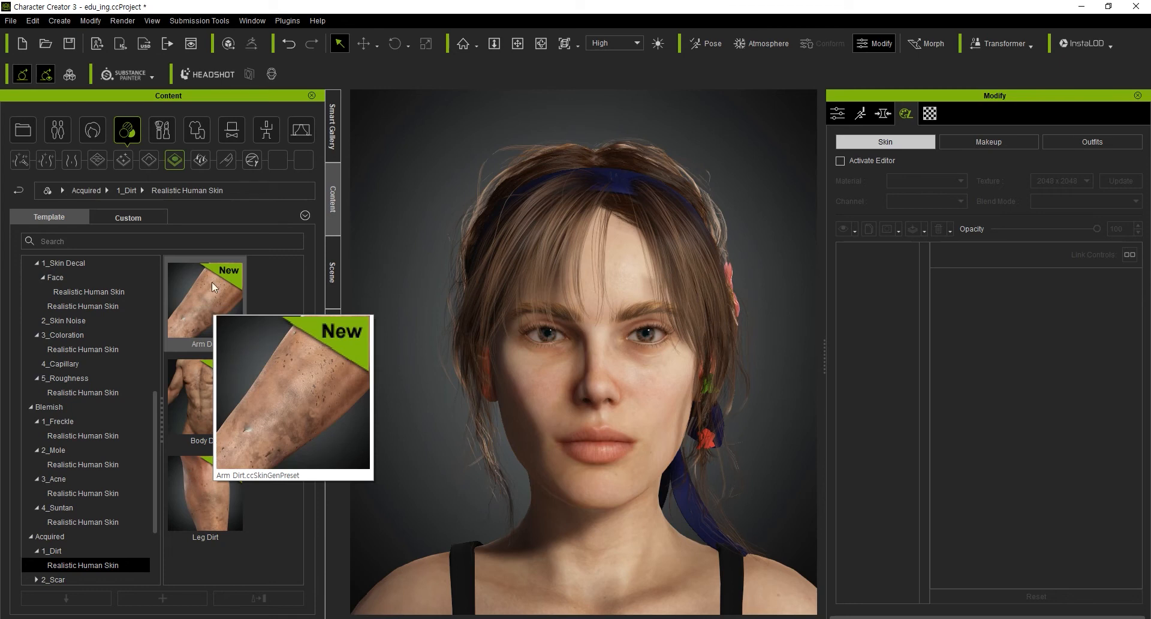
Step: Open the 2_Scar folder of the Acquired templates, preview Scar Cut and browse the Realistic Human Skin scar presets
{"action": "left_click", "coordinate": [175, 159]}
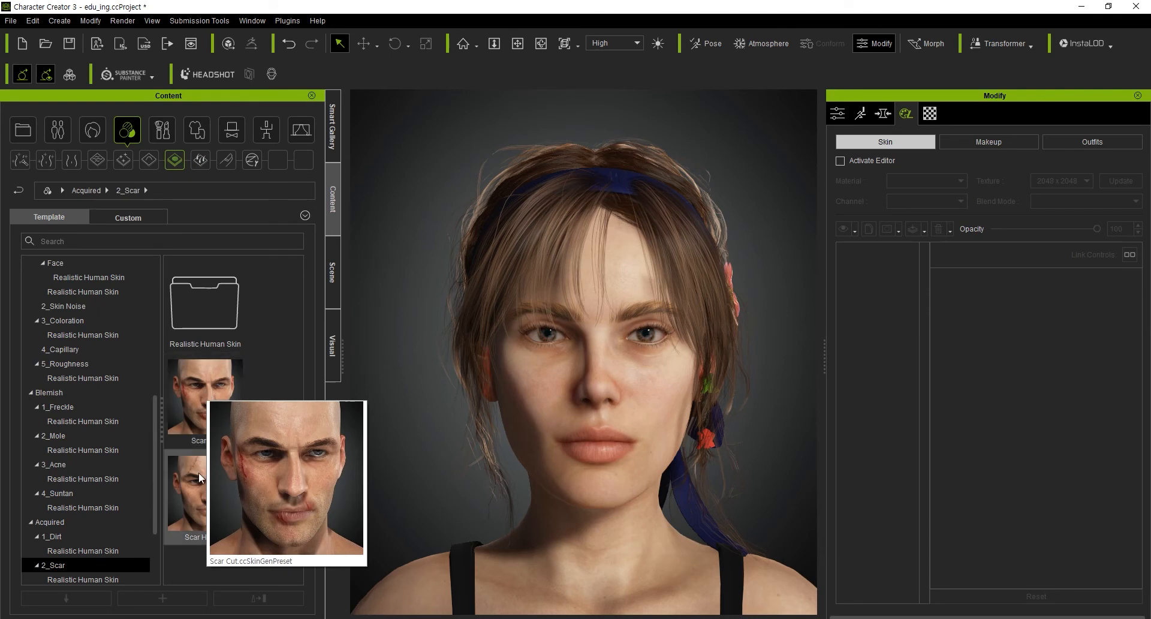
{"action": "mouse_move", "coordinate": [199, 472]}
{"action": "double_click", "coordinate": [206, 307]}
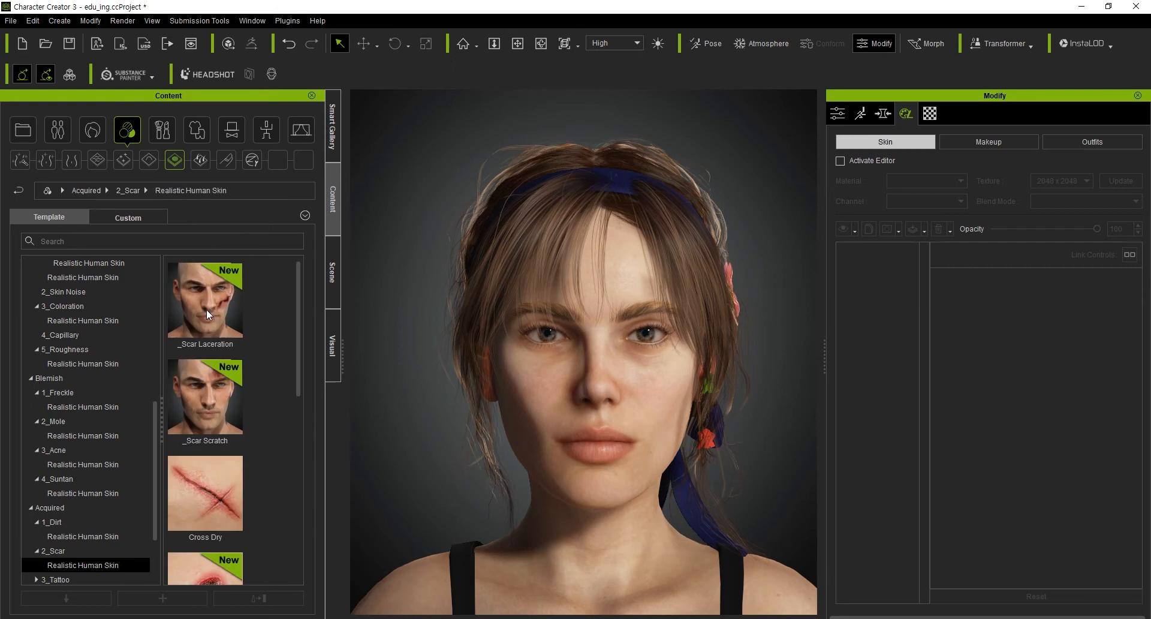
{"action": "scroll", "coordinate": [199, 456], "scroll_direction": "down", "scroll_amount": 3}
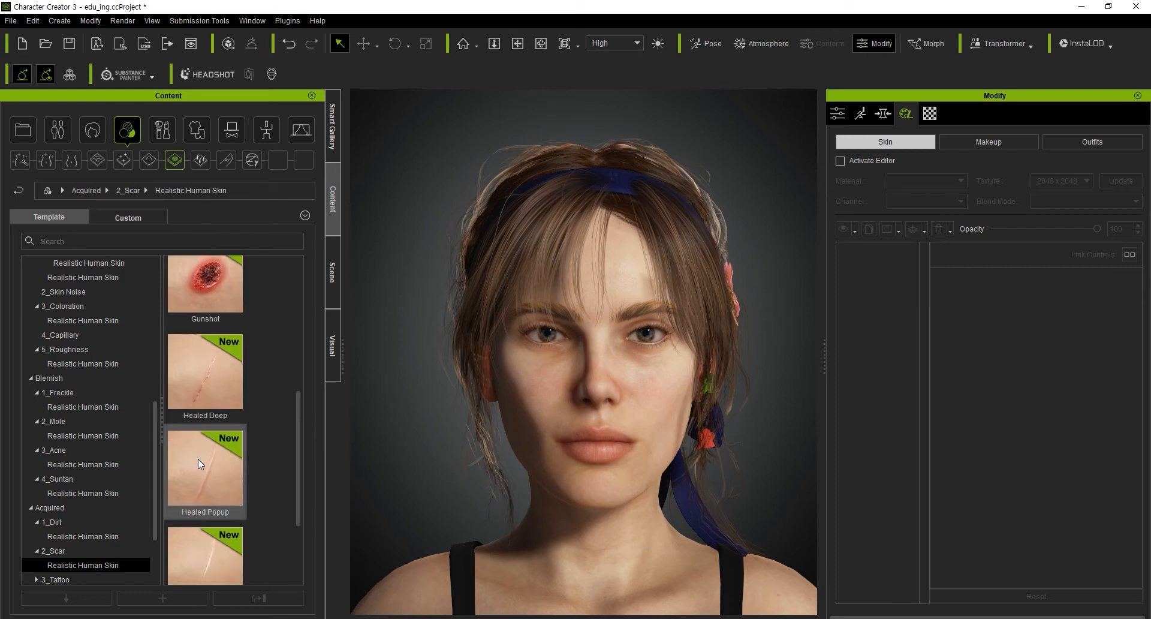
{"action": "scroll", "coordinate": [228, 485], "scroll_direction": "down", "scroll_amount": 1}
{"action": "scroll", "coordinate": [228, 484], "scroll_direction": "up", "scroll_amount": 4}
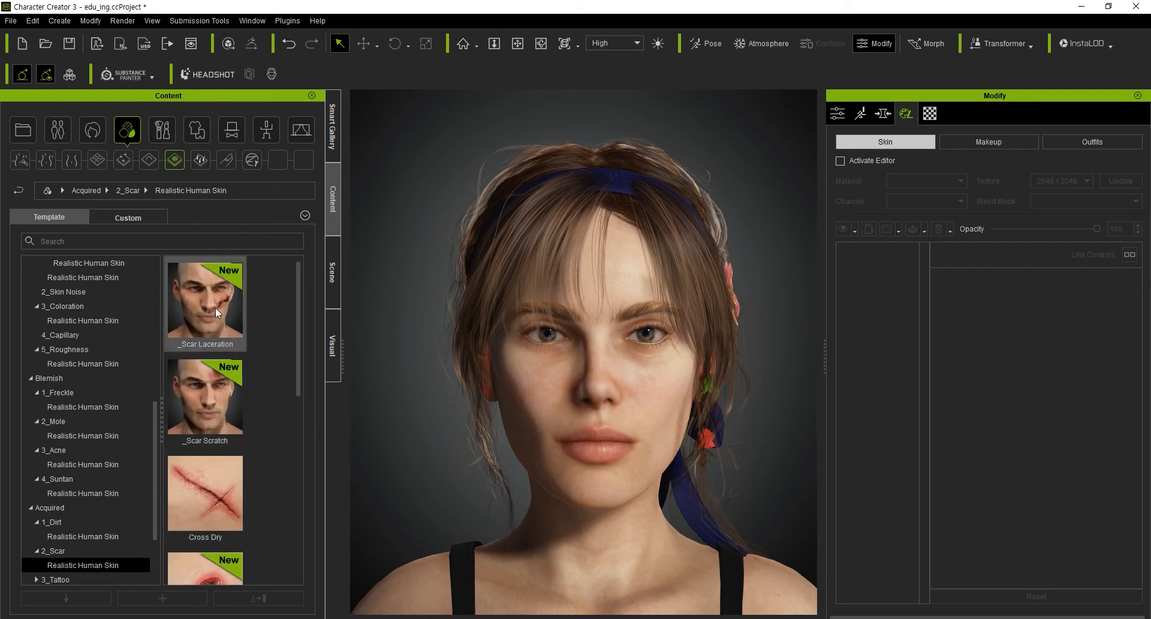
{"action": "mouse_move", "coordinate": [216, 311]}
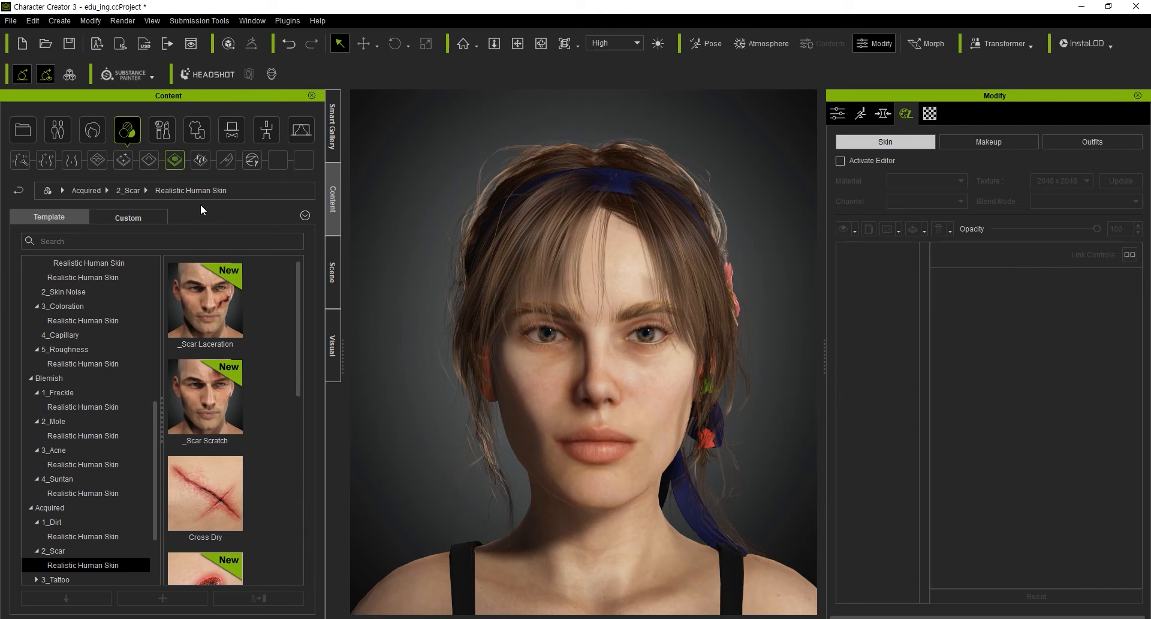
Step: Open the 3_Tattoo folder of the Acquired templates and browse its Realistic Human Skin presets, previewing Anchor
{"action": "left_click", "coordinate": [177, 160]}
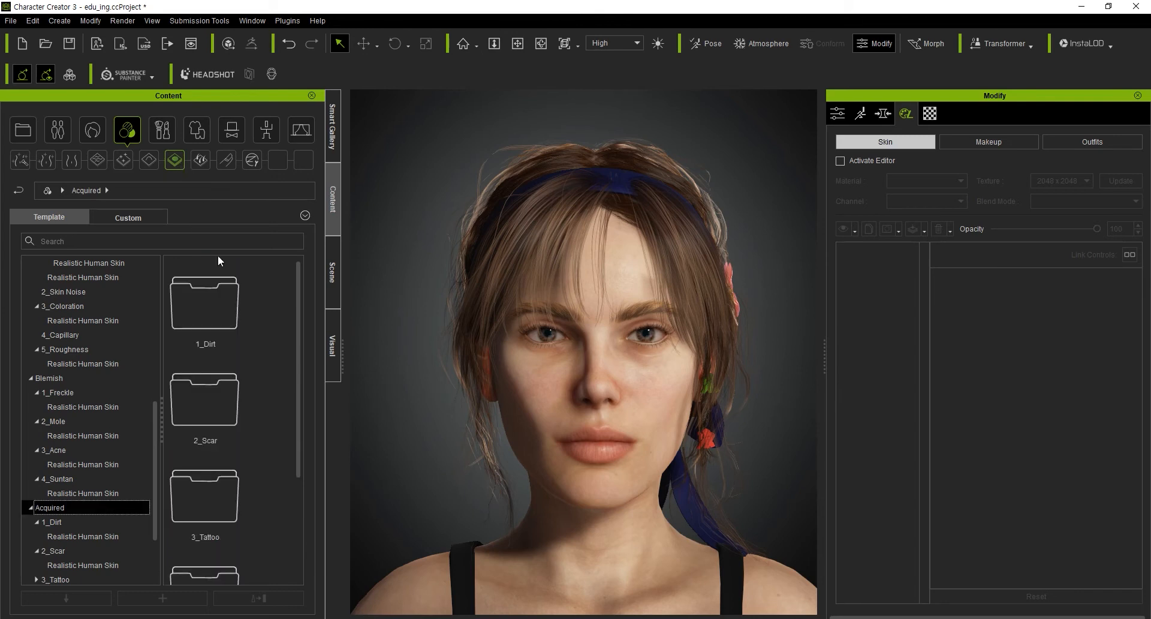
{"action": "double_click", "coordinate": [207, 480]}
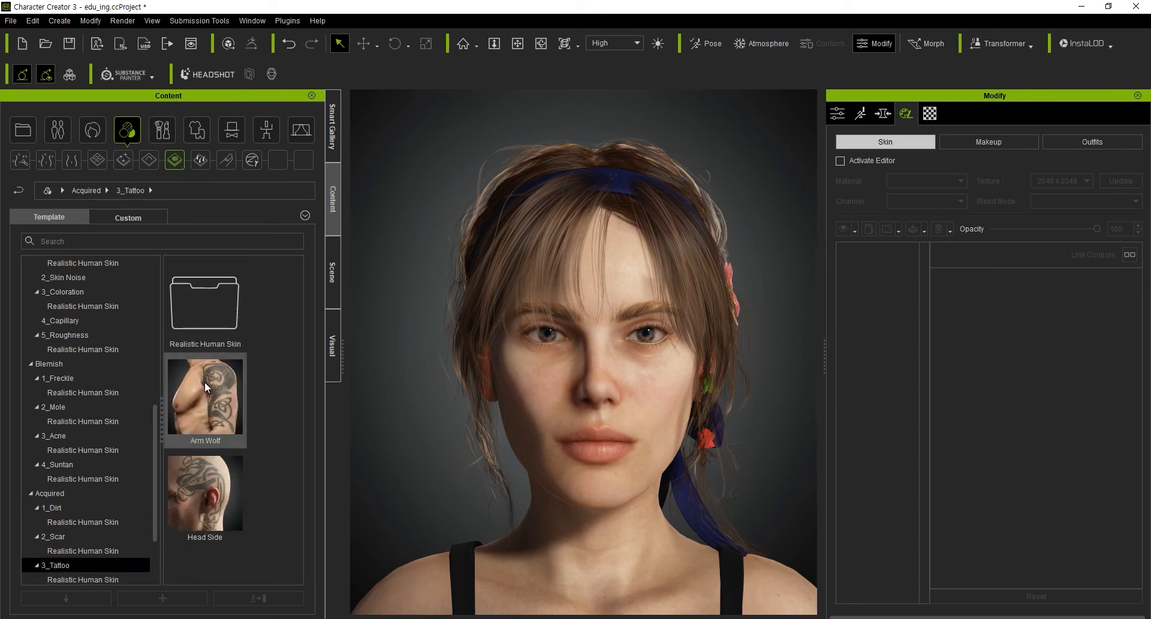
{"action": "double_click", "coordinate": [191, 301]}
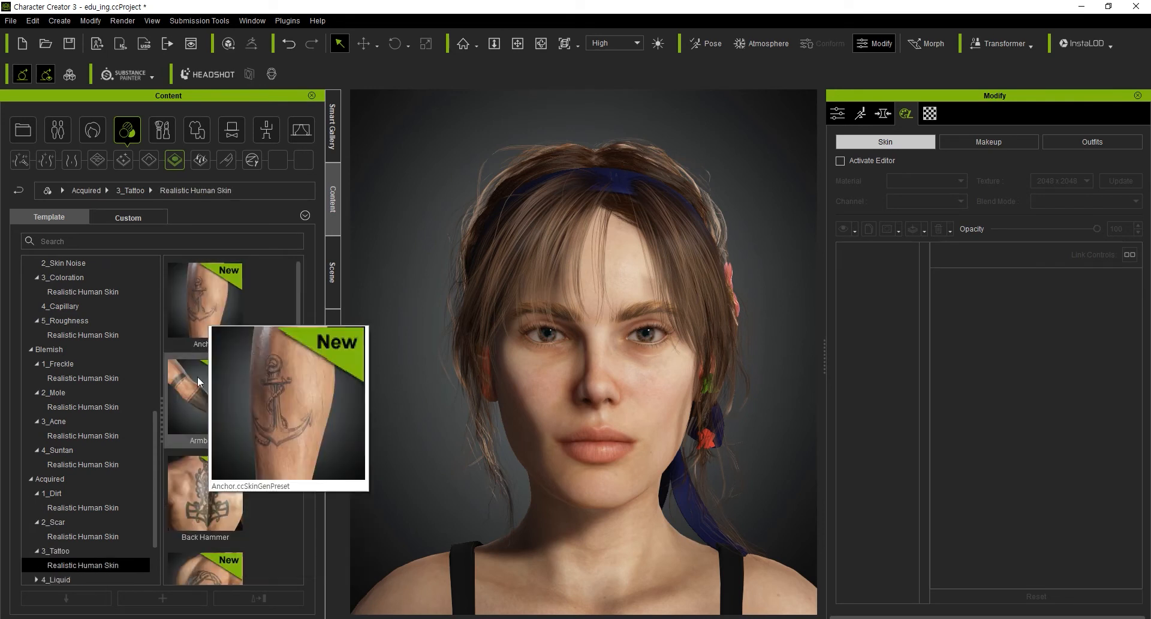
{"action": "scroll", "coordinate": [201, 371], "scroll_direction": "down", "scroll_amount": 5}
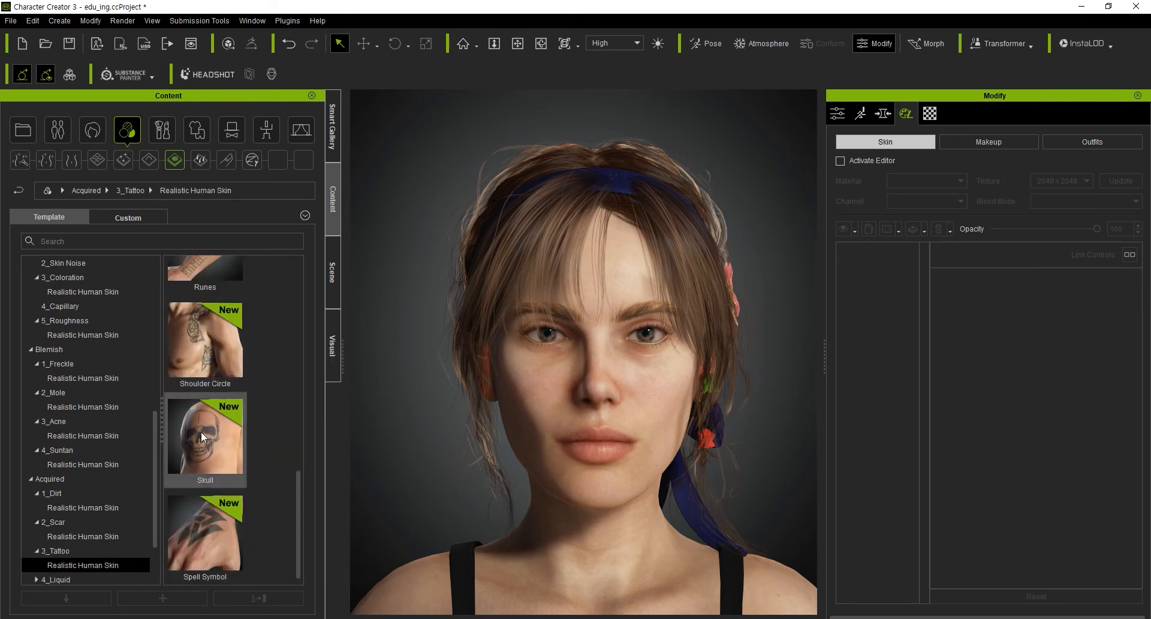
{"action": "scroll", "coordinate": [206, 346], "scroll_direction": "up", "scroll_amount": 5}
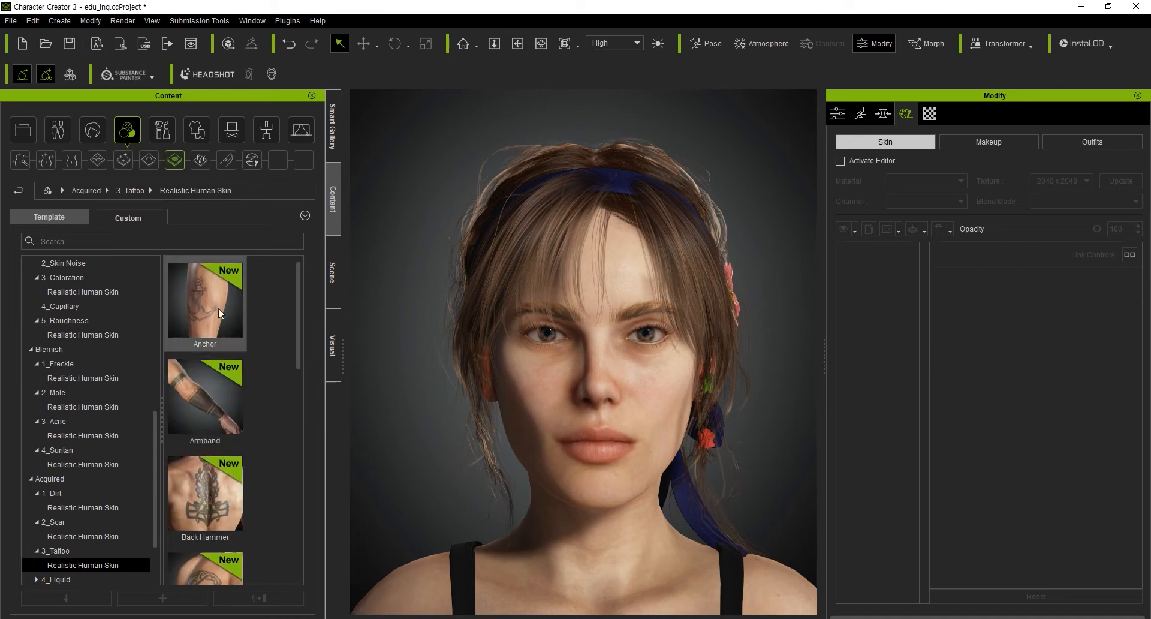
{"action": "mouse_move", "coordinate": [219, 313]}
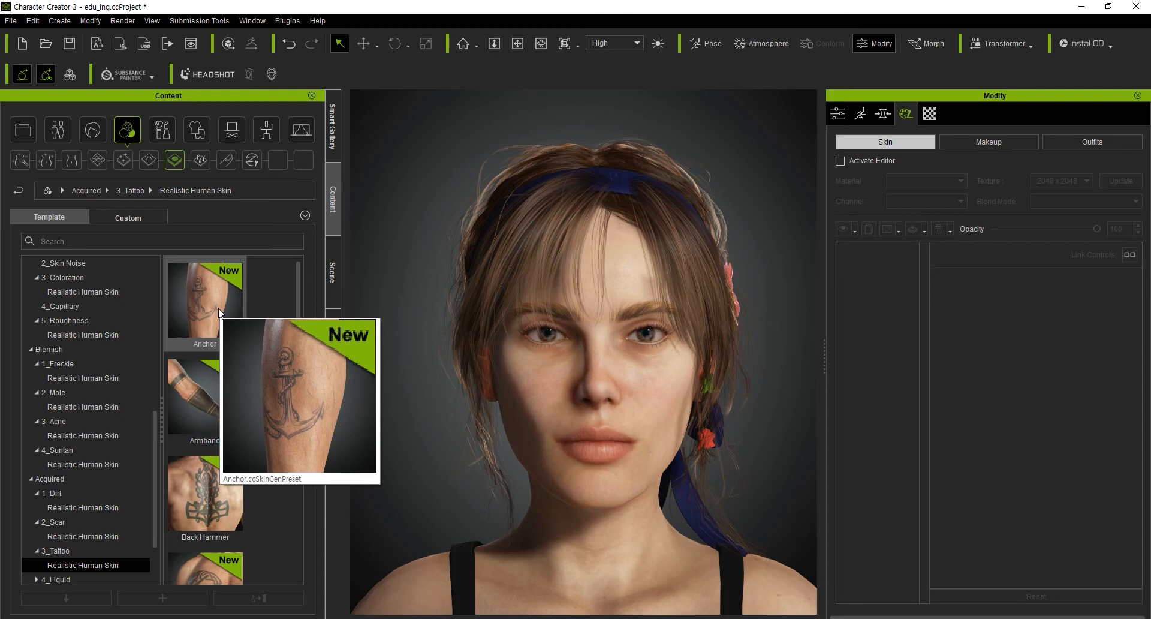
{"action": "scroll", "coordinate": [205, 285], "scroll_direction": "down", "scroll_amount": 5}
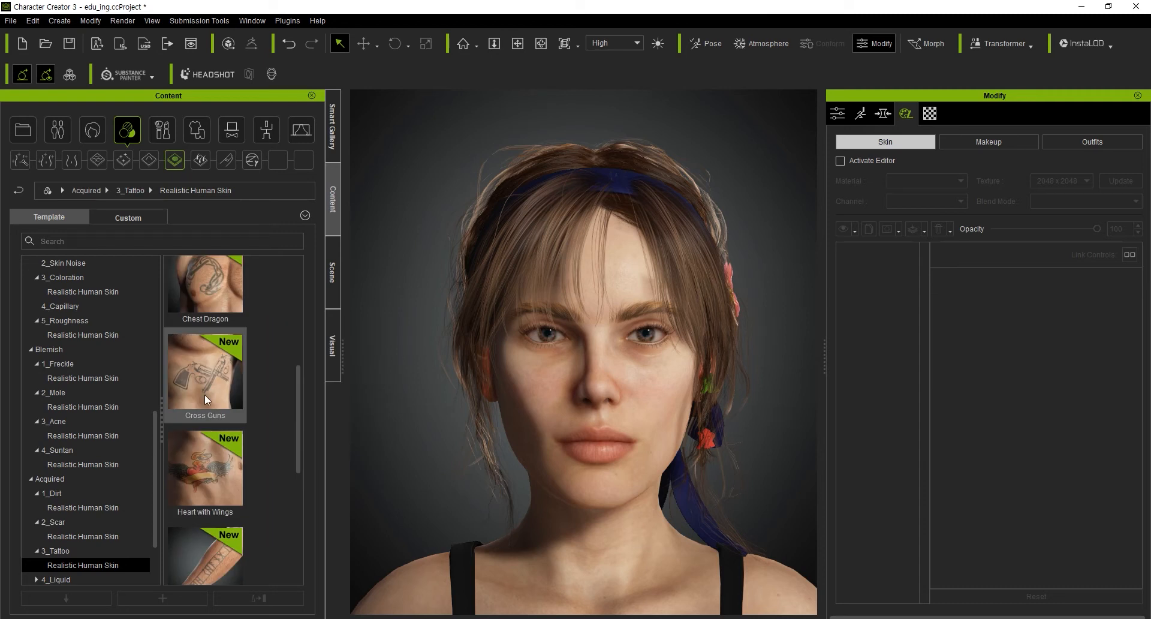
Step: Open the 4_Liquid folder of the Acquired templates and preview Sweat Head
{"action": "left_click", "coordinate": [178, 157]}
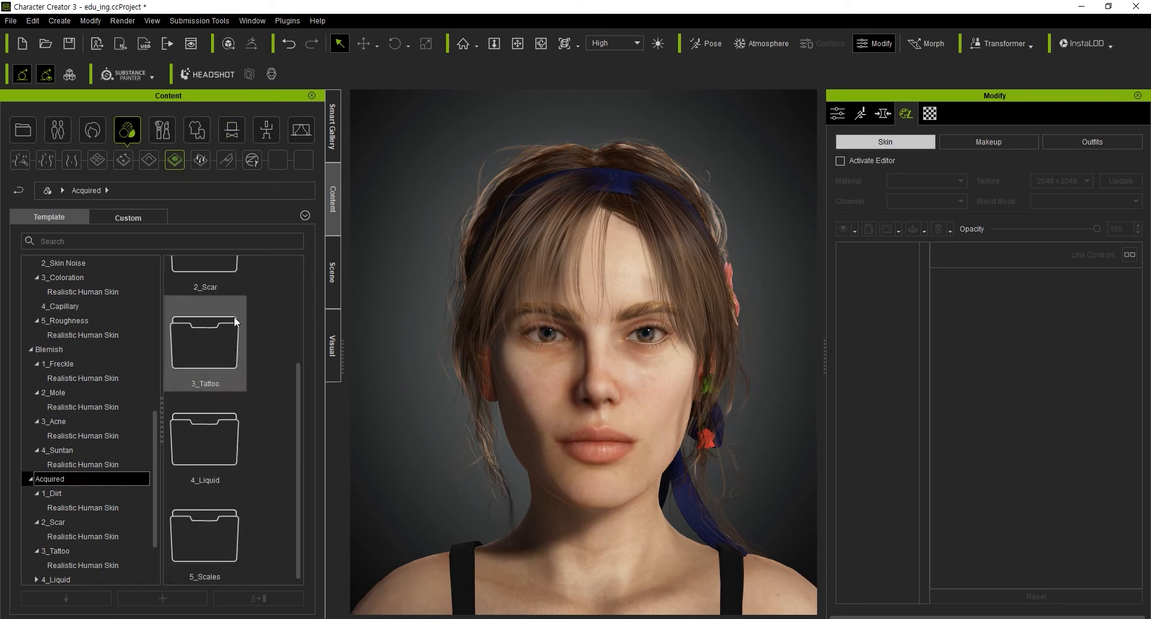
{"action": "double_click", "coordinate": [211, 429]}
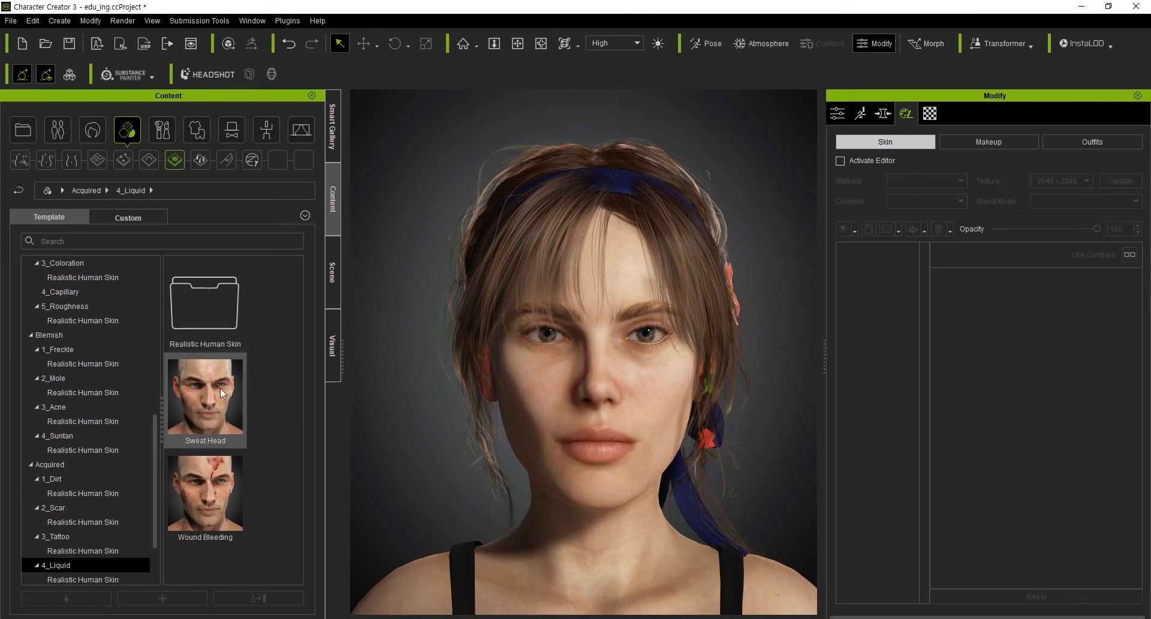
{"action": "mouse_move", "coordinate": [220, 397]}
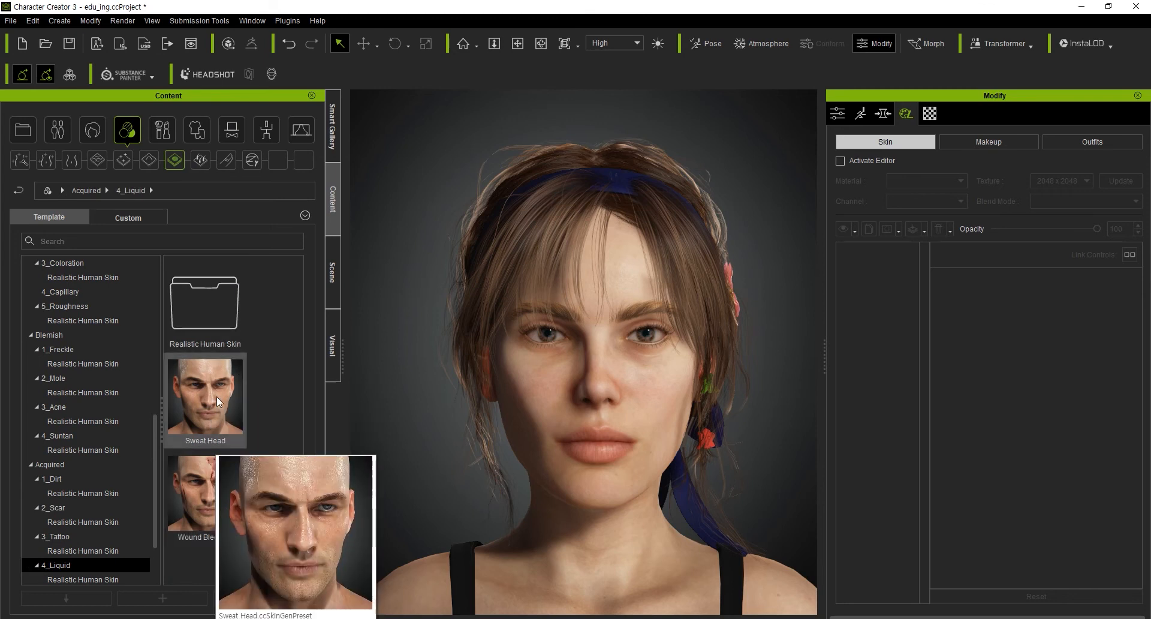
Step: Browse the Realistic Human Skin liquid presets, previewing Bloody Chest, Sweat Full and Tears
{"action": "double_click", "coordinate": [218, 288]}
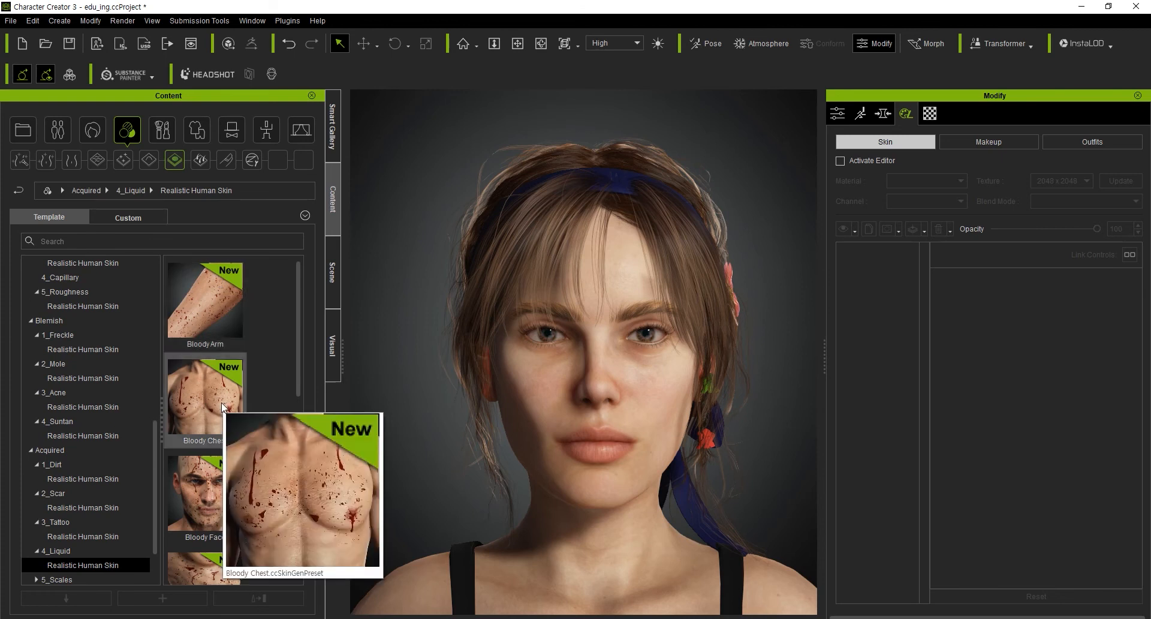
{"action": "scroll", "coordinate": [223, 404], "scroll_direction": "down", "scroll_amount": 3}
{"action": "scroll", "coordinate": [276, 377], "scroll_direction": "down", "scroll_amount": 2}
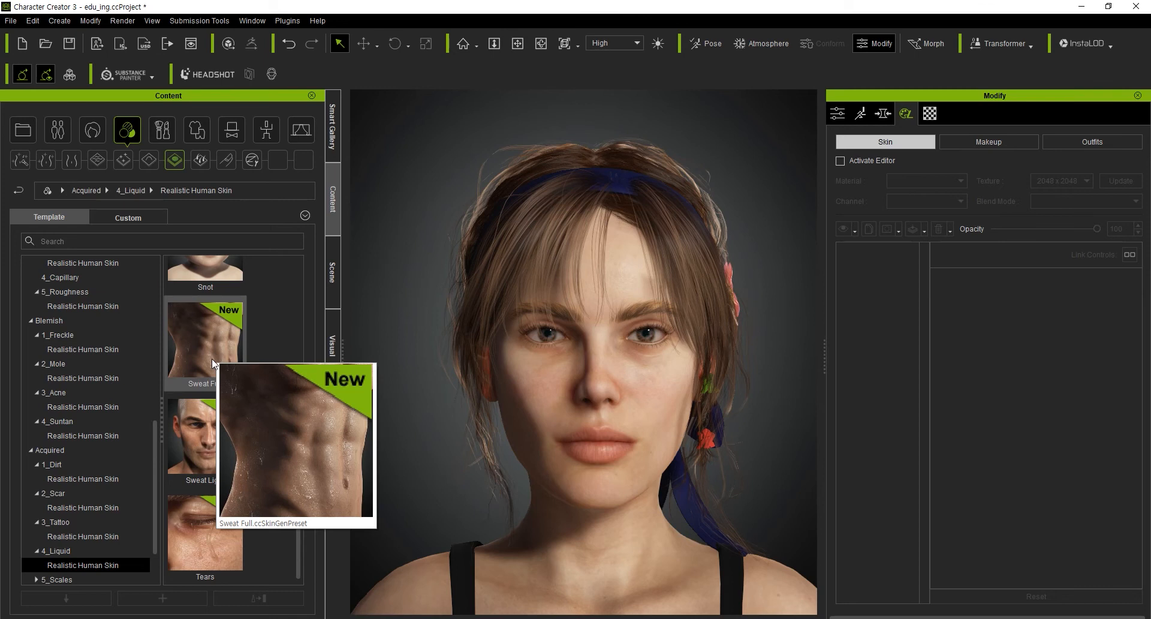
{"action": "mouse_move", "coordinate": [204, 435]}
{"action": "mouse_move", "coordinate": [188, 520]}
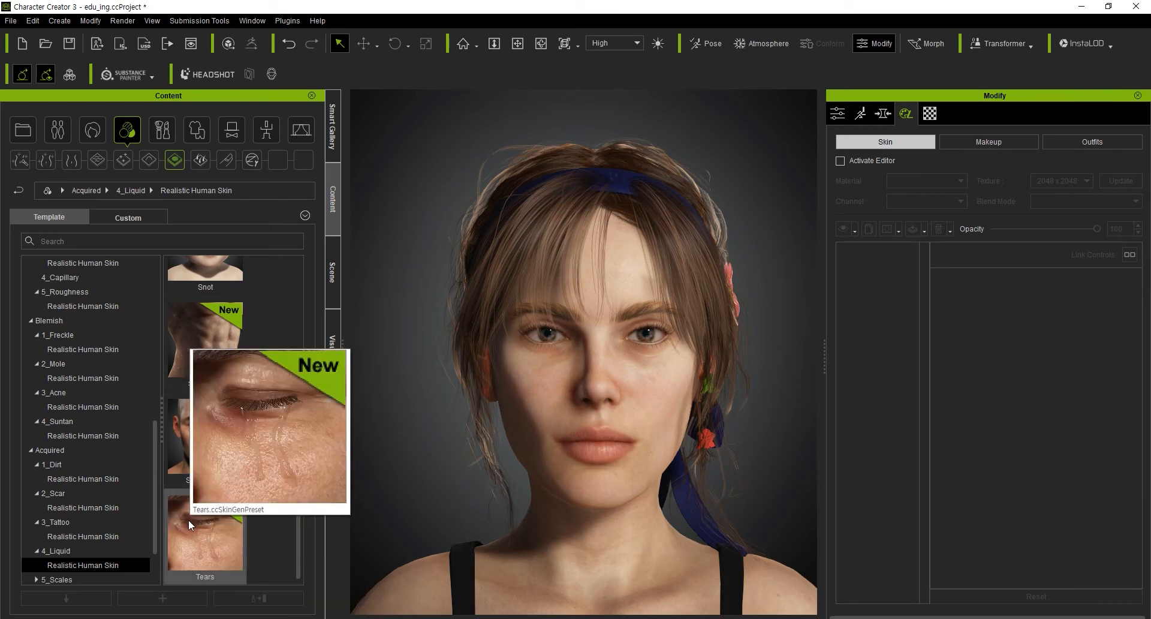
{"action": "scroll", "coordinate": [188, 503], "scroll_direction": "up", "scroll_amount": 5}
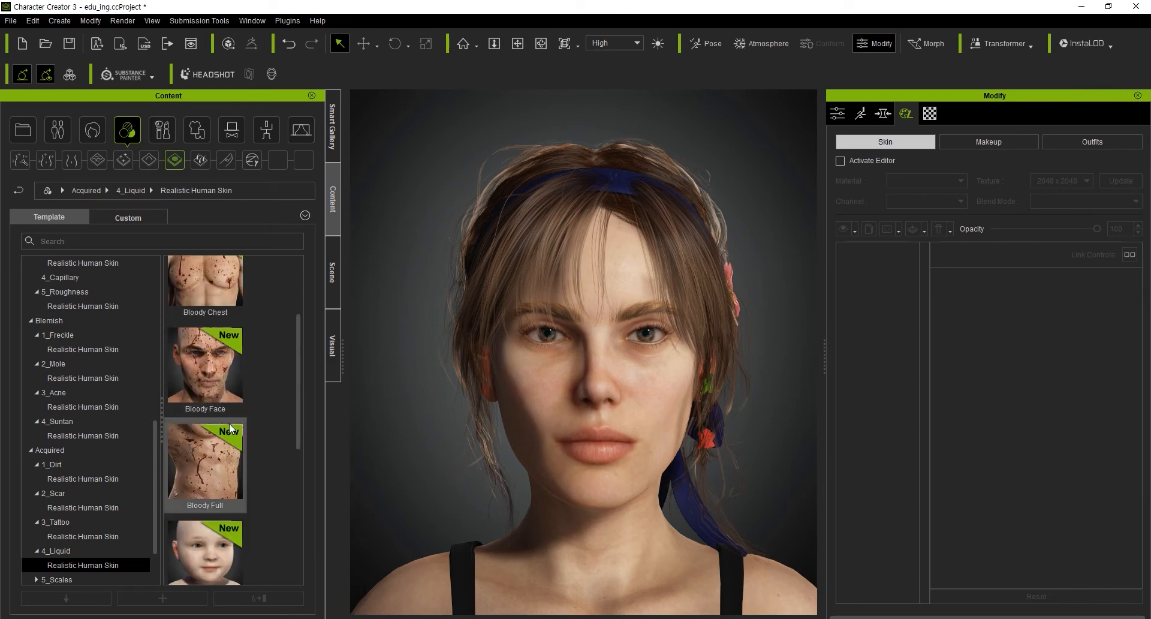
{"action": "mouse_move", "coordinate": [229, 529]}
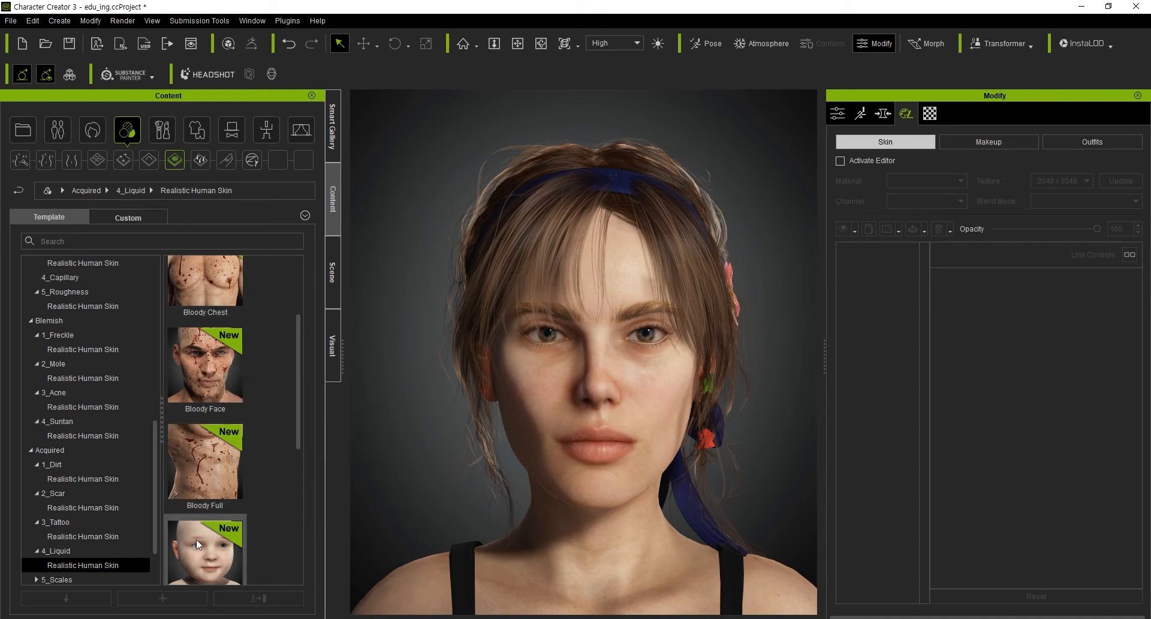
Step: Open the 5_Scales folder of the Acquired templates, previewing Scales and the Realistic Human Skin preset Siren
{"action": "left_click", "coordinate": [173, 161]}
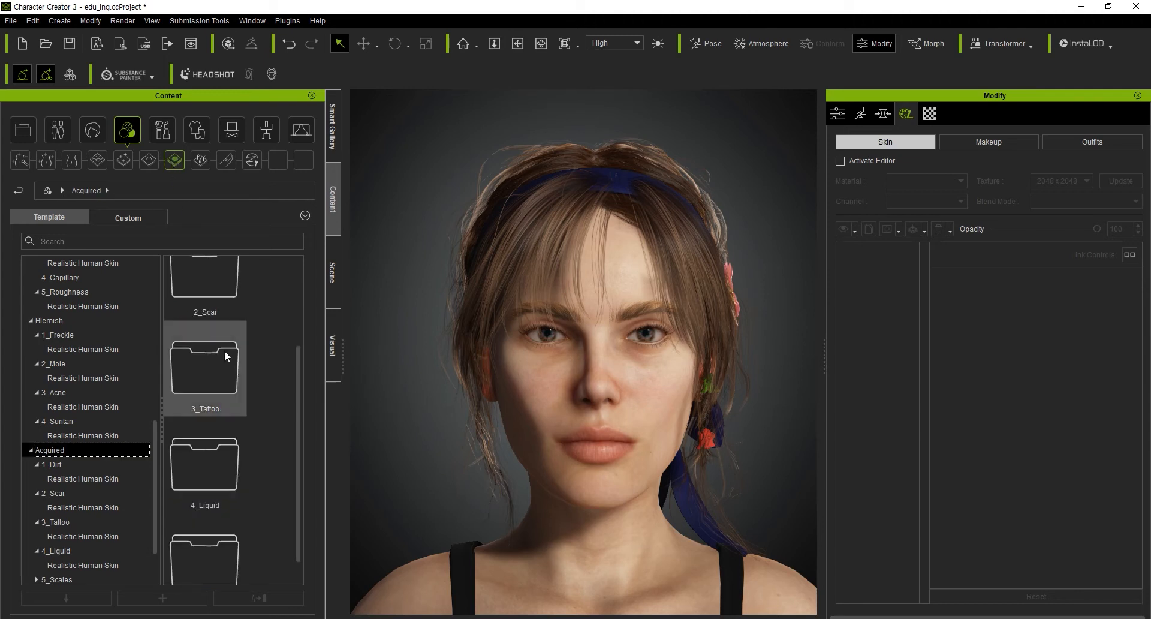
{"action": "scroll", "coordinate": [226, 353], "scroll_direction": "down", "scroll_amount": 1}
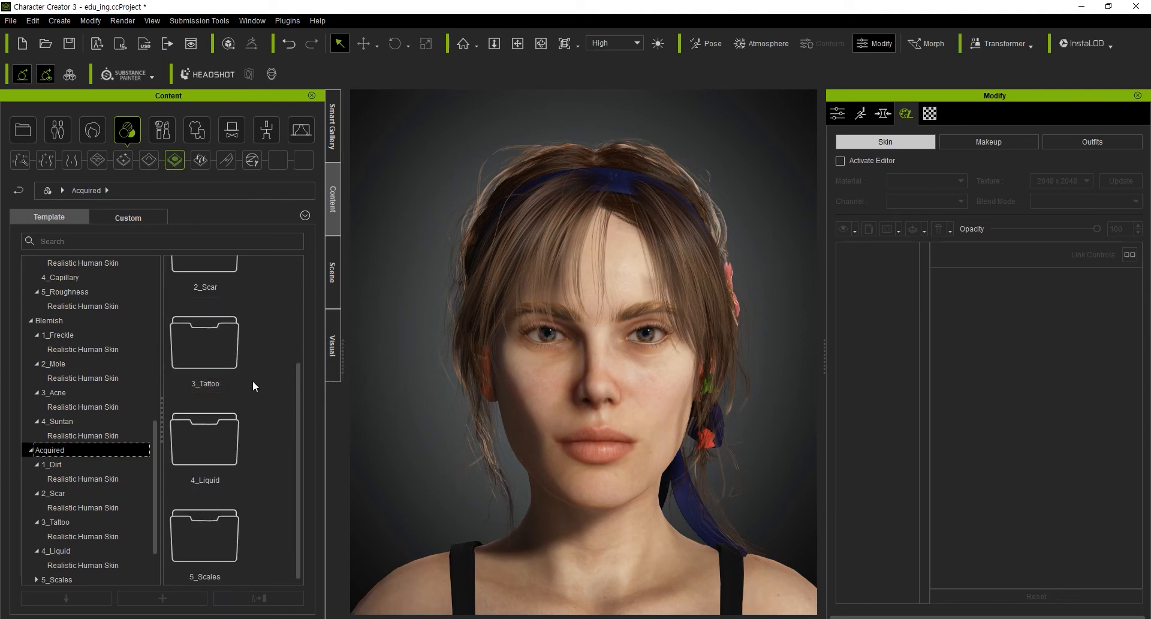
{"action": "double_click", "coordinate": [241, 520]}
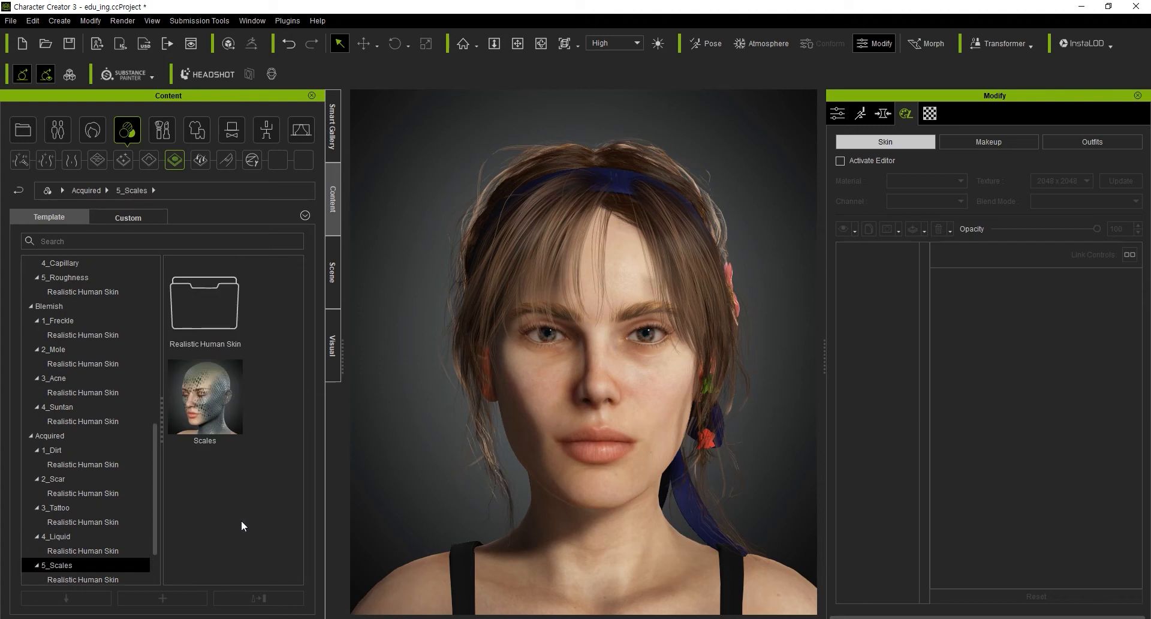
{"action": "mouse_move", "coordinate": [185, 392]}
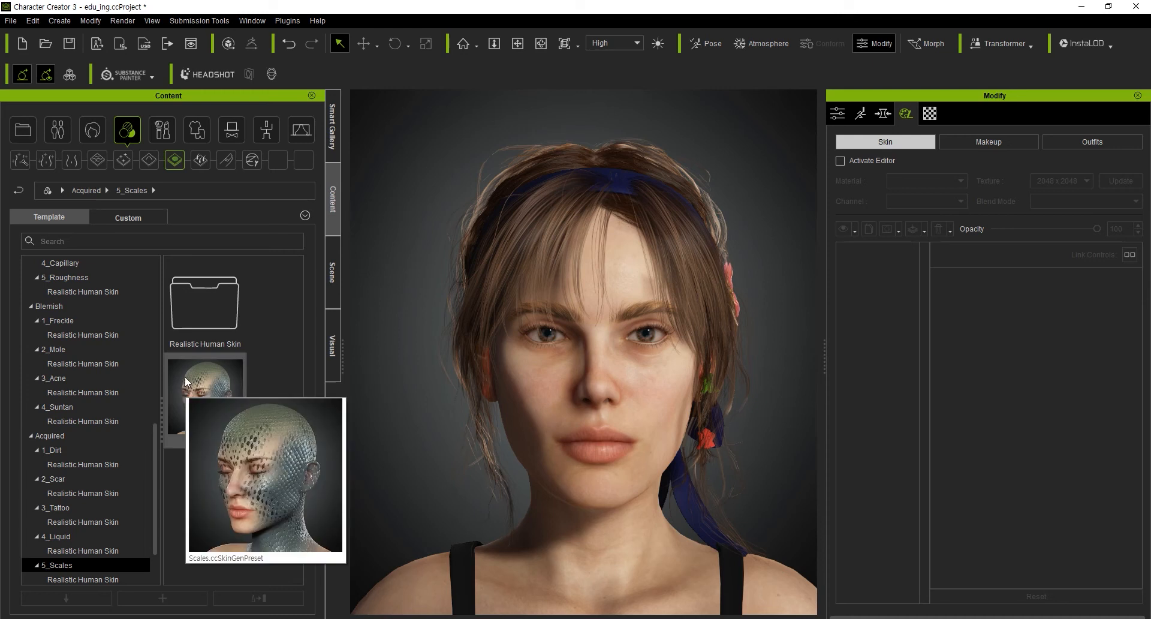
{"action": "double_click", "coordinate": [242, 311]}
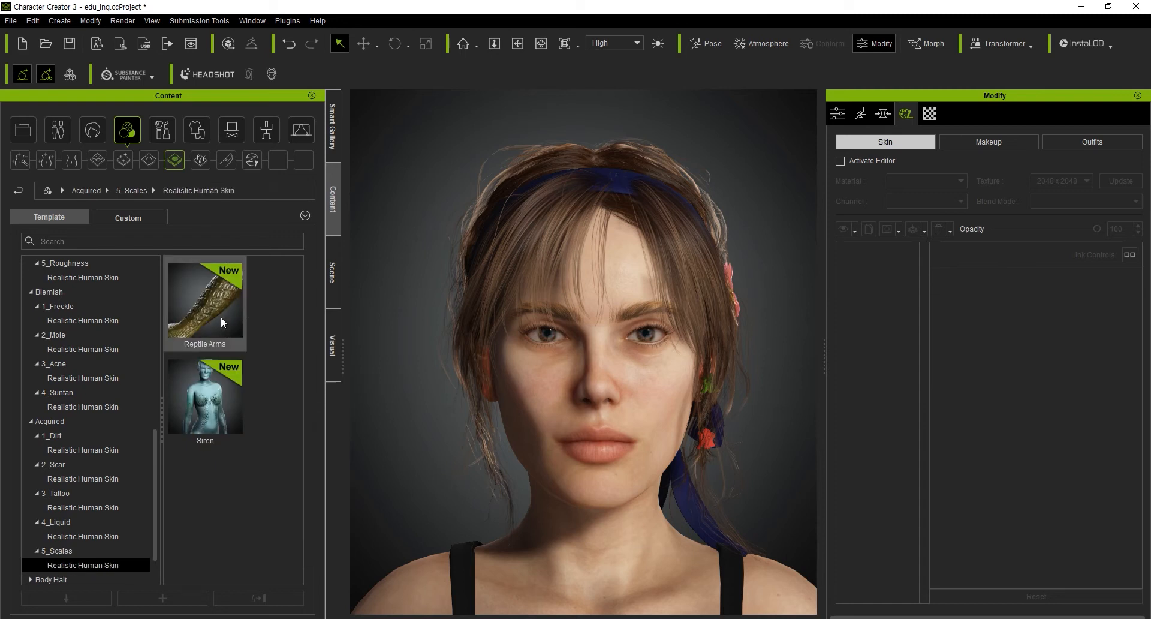
{"action": "mouse_move", "coordinate": [209, 386]}
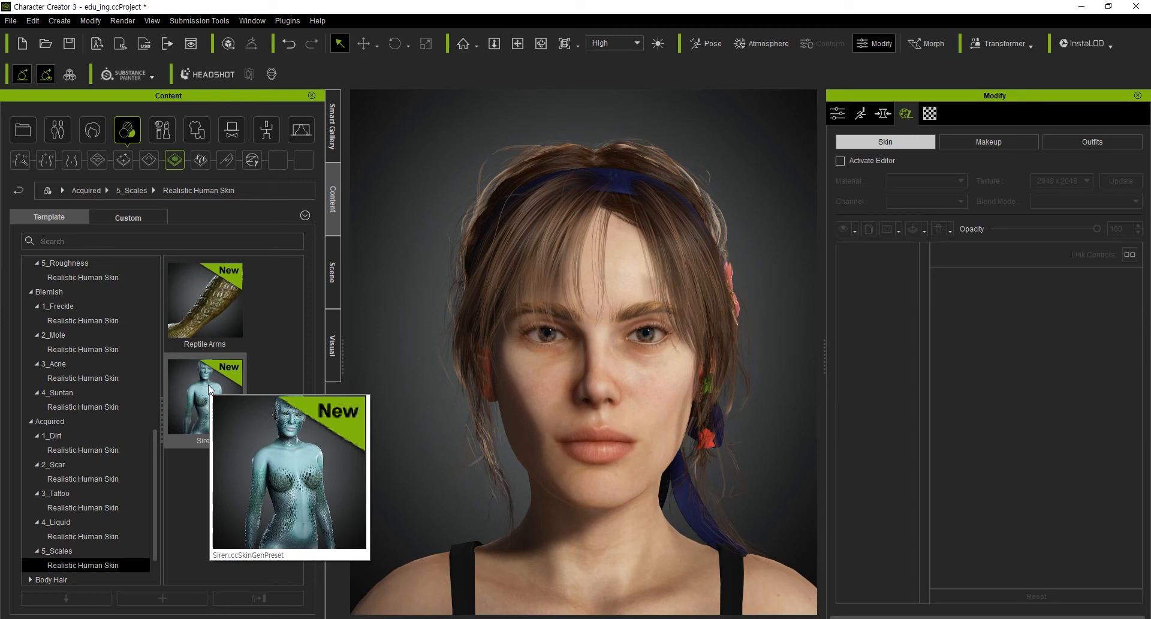
Step: Switch from the Acquired to the Body Hair templates, preview Full Body_Light and open the Beard folder
{"action": "left_click", "coordinate": [175, 160]}
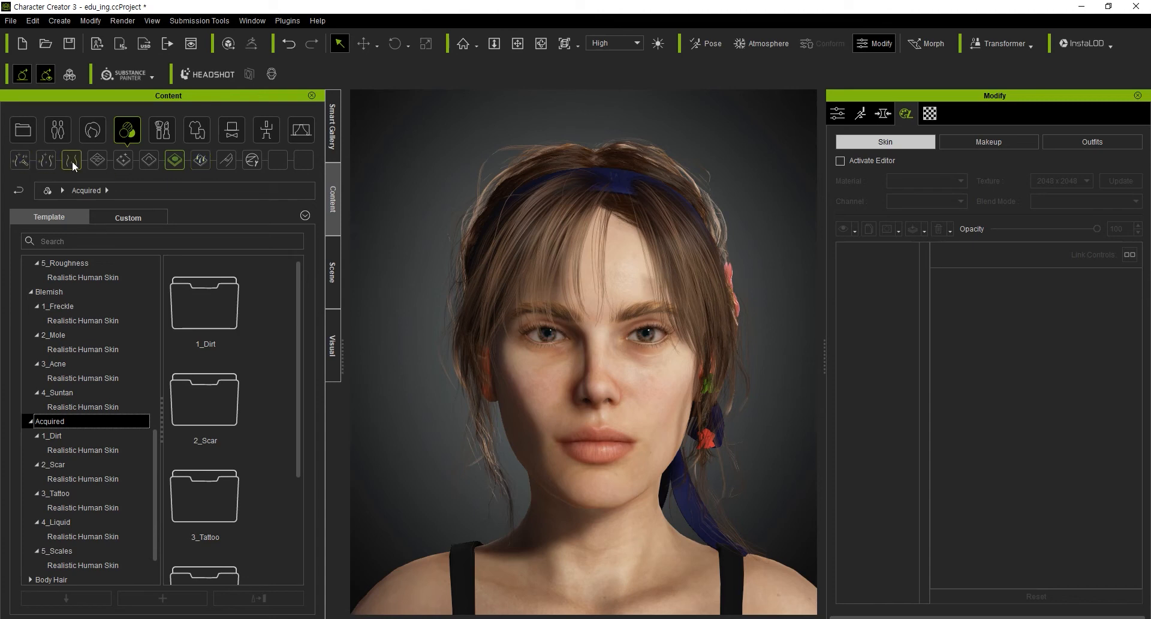
{"action": "left_click", "coordinate": [200, 160]}
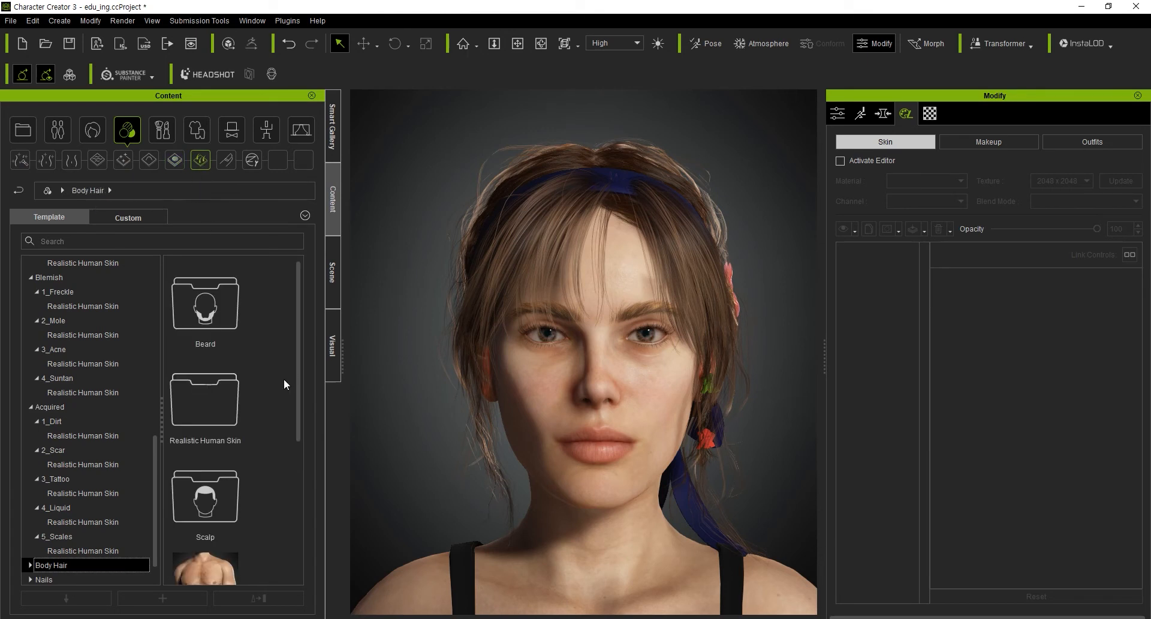
{"action": "scroll", "coordinate": [284, 384], "scroll_direction": "down", "scroll_amount": 3}
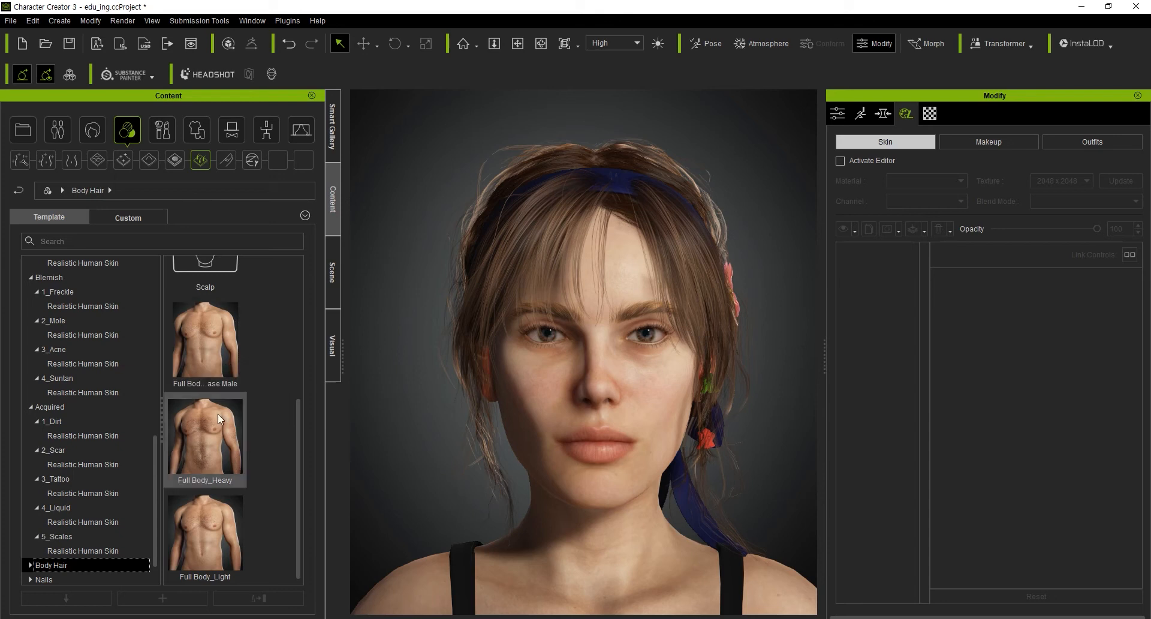
{"action": "mouse_move", "coordinate": [218, 415]}
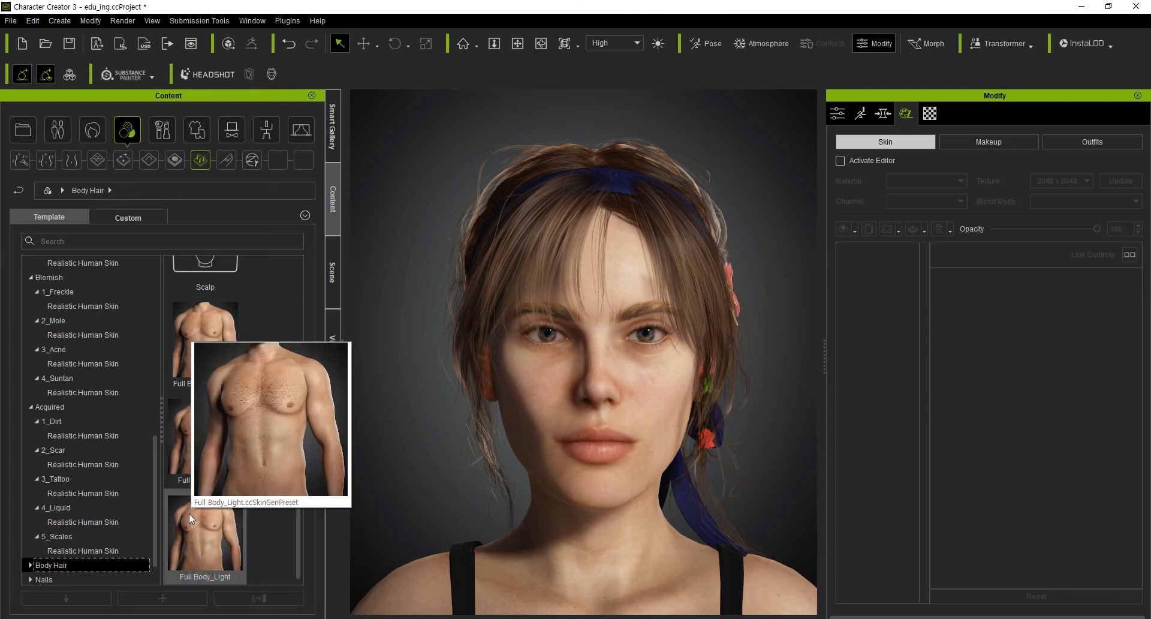
{"action": "scroll", "coordinate": [272, 512], "scroll_direction": "up", "scroll_amount": 3}
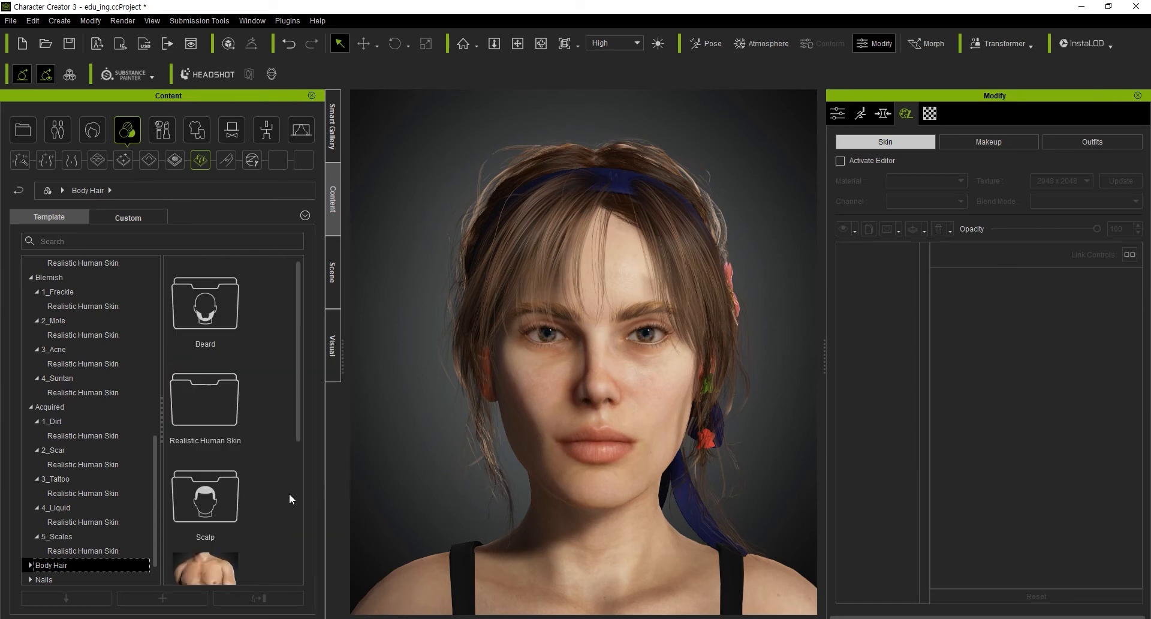
{"action": "double_click", "coordinate": [235, 321]}
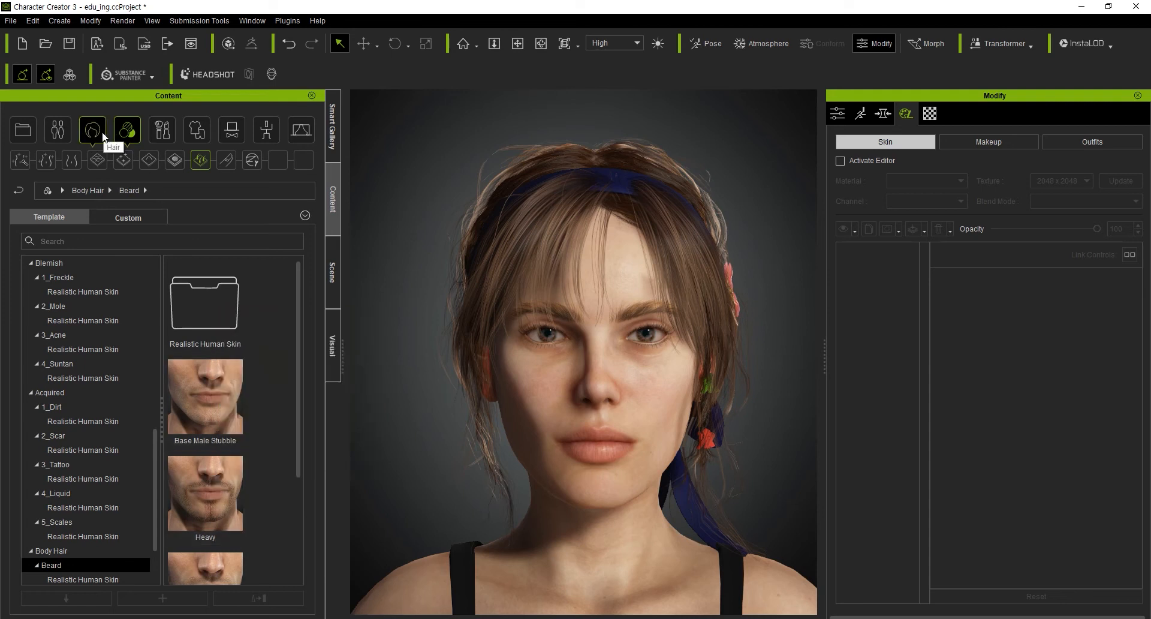
Step: Browse the Beard presets of the Body Hair templates, from Base Male Stubble to Stubble
{"action": "scroll", "coordinate": [180, 444], "scroll_direction": "down", "scroll_amount": 3}
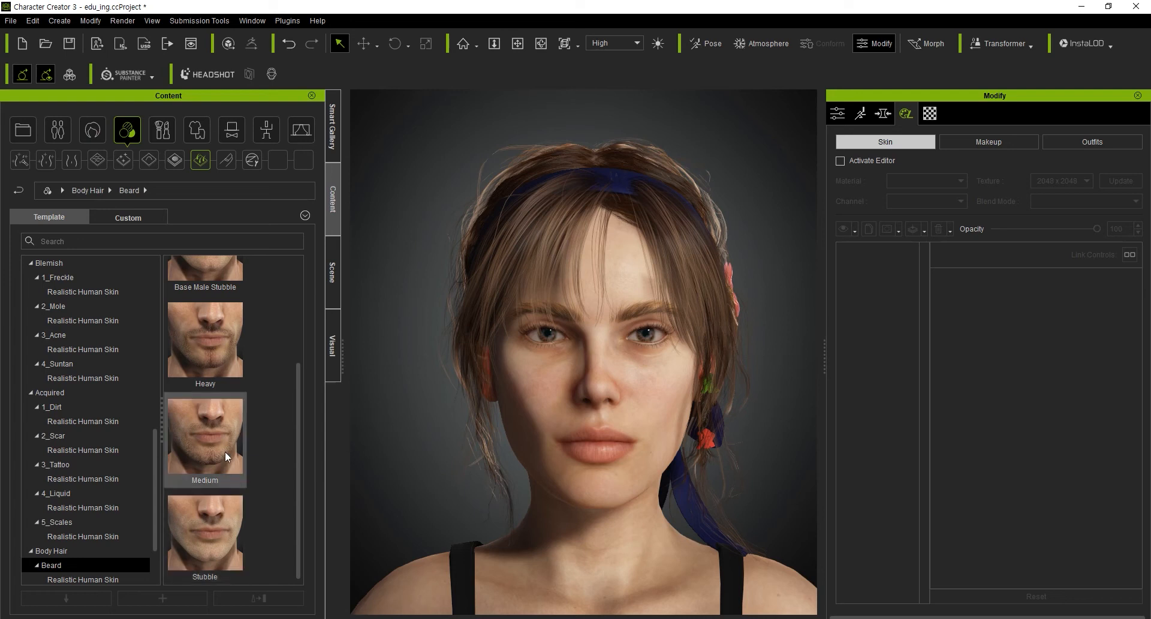
{"action": "mouse_move", "coordinate": [225, 450]}
{"action": "scroll", "coordinate": [225, 451], "scroll_direction": "up", "scroll_amount": 3}
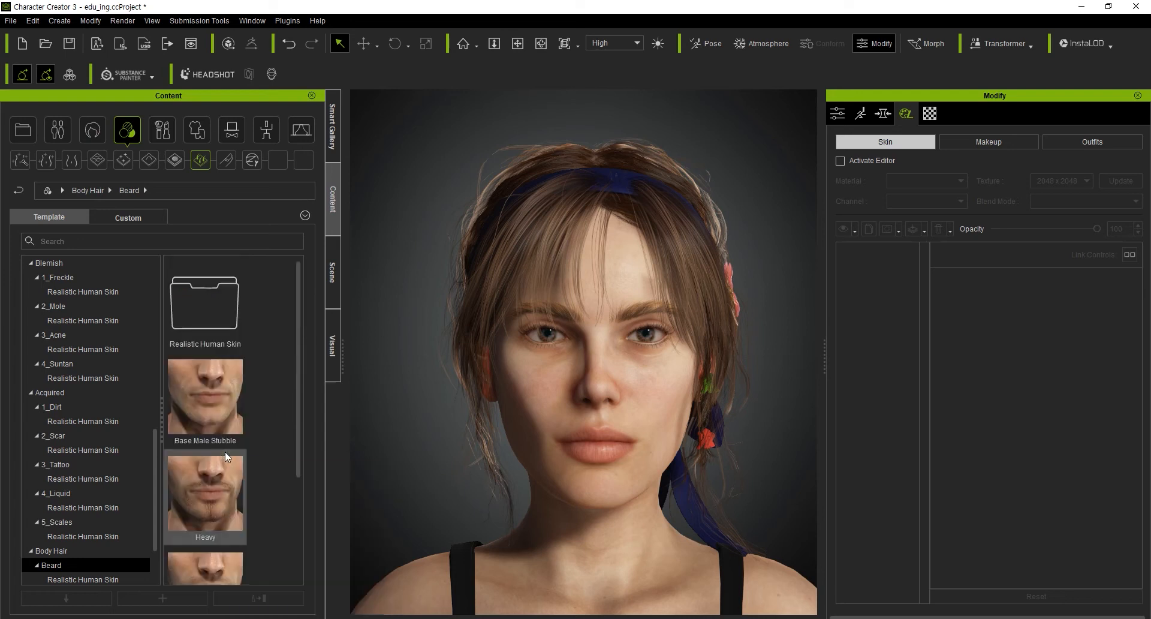
Step: Open the Arm folder under Body Hair's Realistic Human Skin and look through its hair presets
{"action": "left_click", "coordinate": [199, 161]}
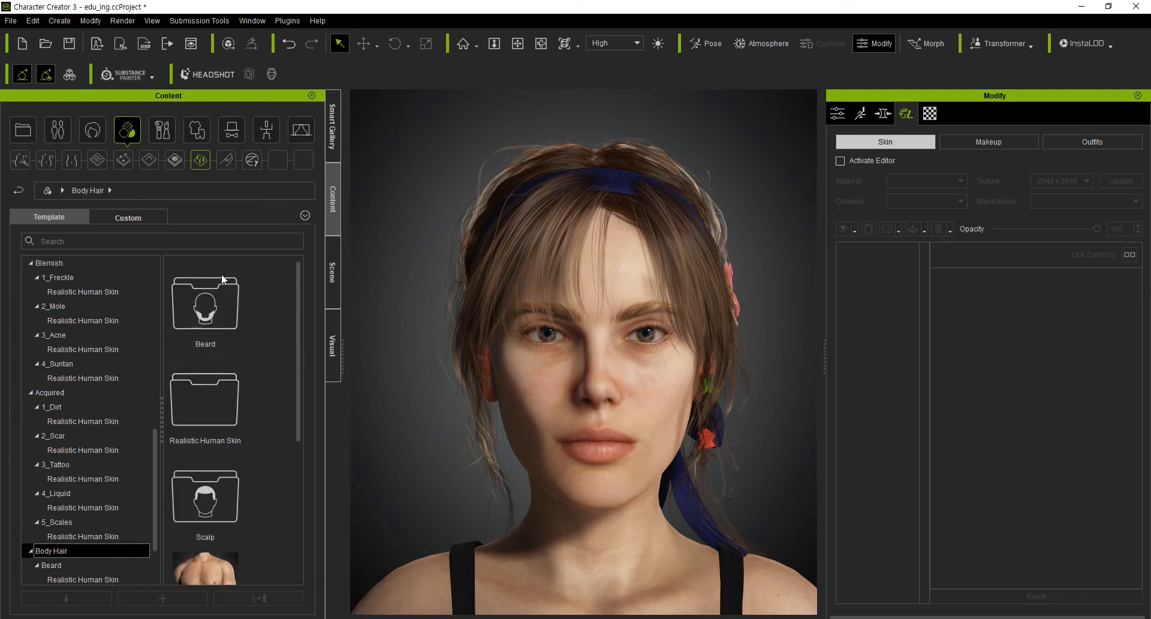
{"action": "double_click", "coordinate": [210, 413]}
{"action": "double_click", "coordinate": [220, 314]}
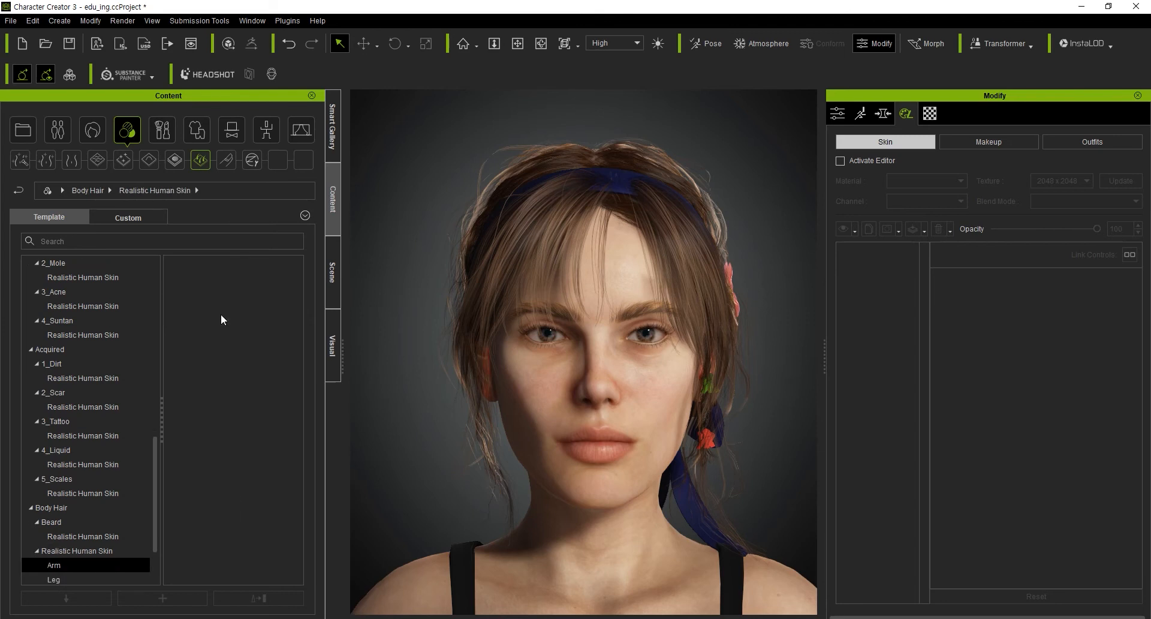
{"action": "scroll", "coordinate": [221, 427], "scroll_direction": "down", "scroll_amount": 3}
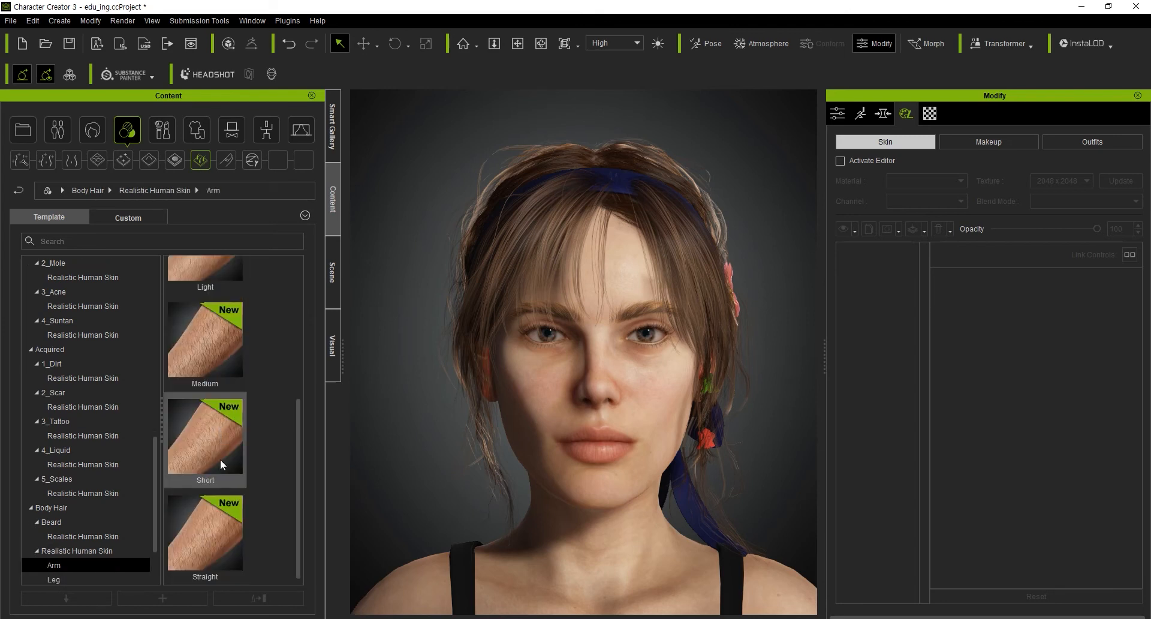
{"action": "scroll", "coordinate": [224, 483], "scroll_direction": "up", "scroll_amount": 3}
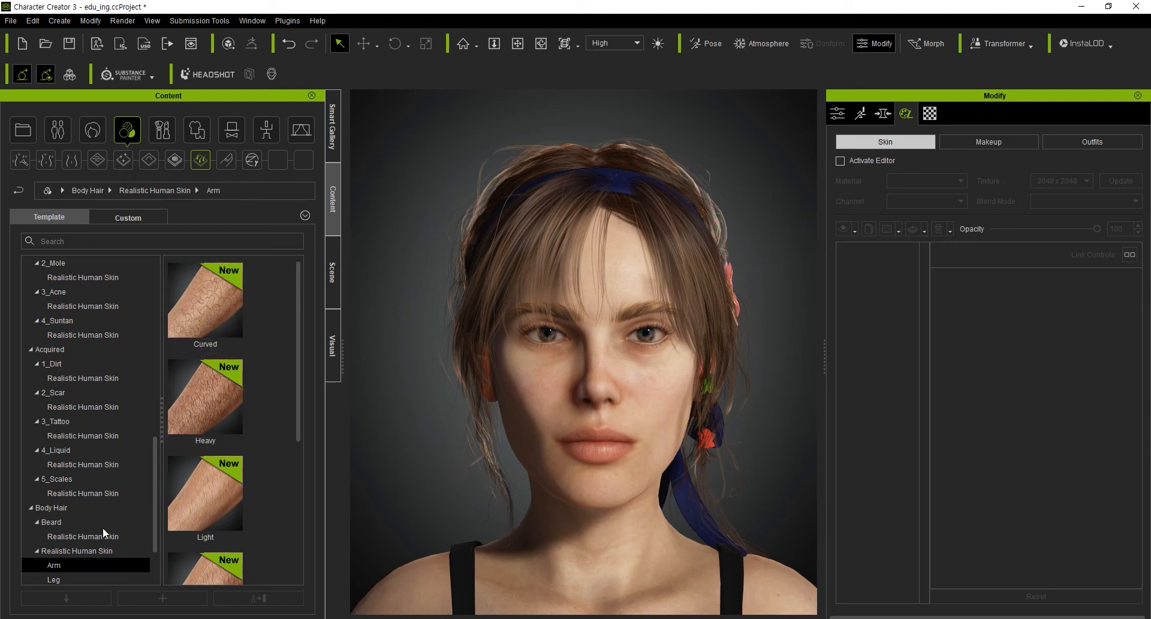
Step: Browse the Leg presets under Body Hair's Realistic Human Skin and preview Straight_Heavy
{"action": "left_click", "coordinate": [78, 574]}
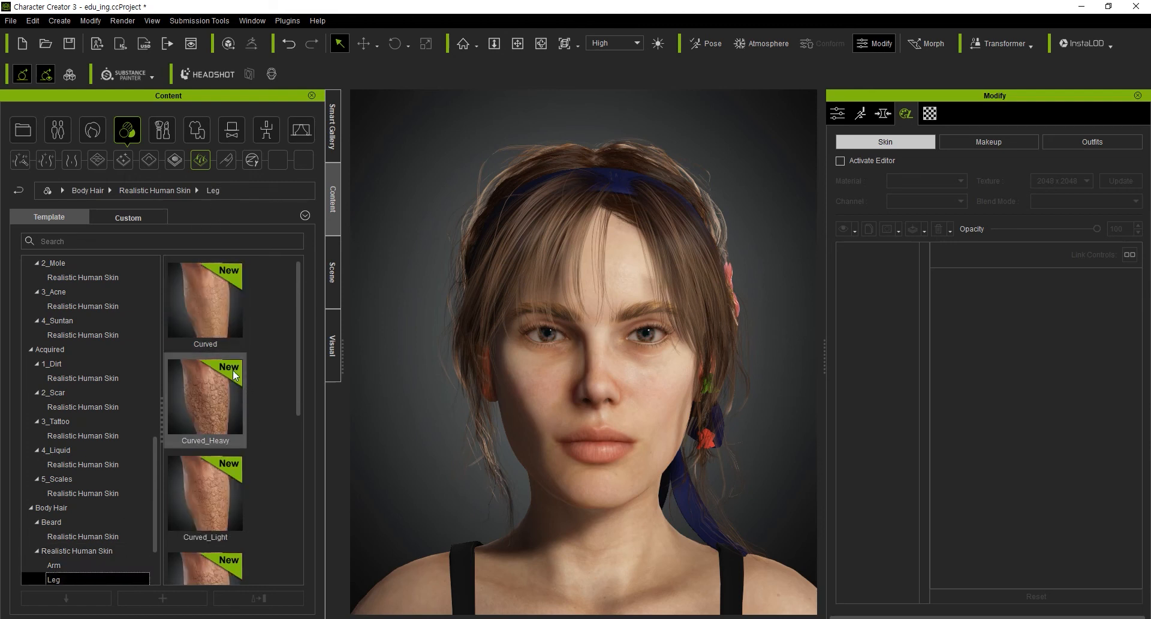
{"action": "scroll", "coordinate": [240, 360], "scroll_direction": "down", "scroll_amount": 5}
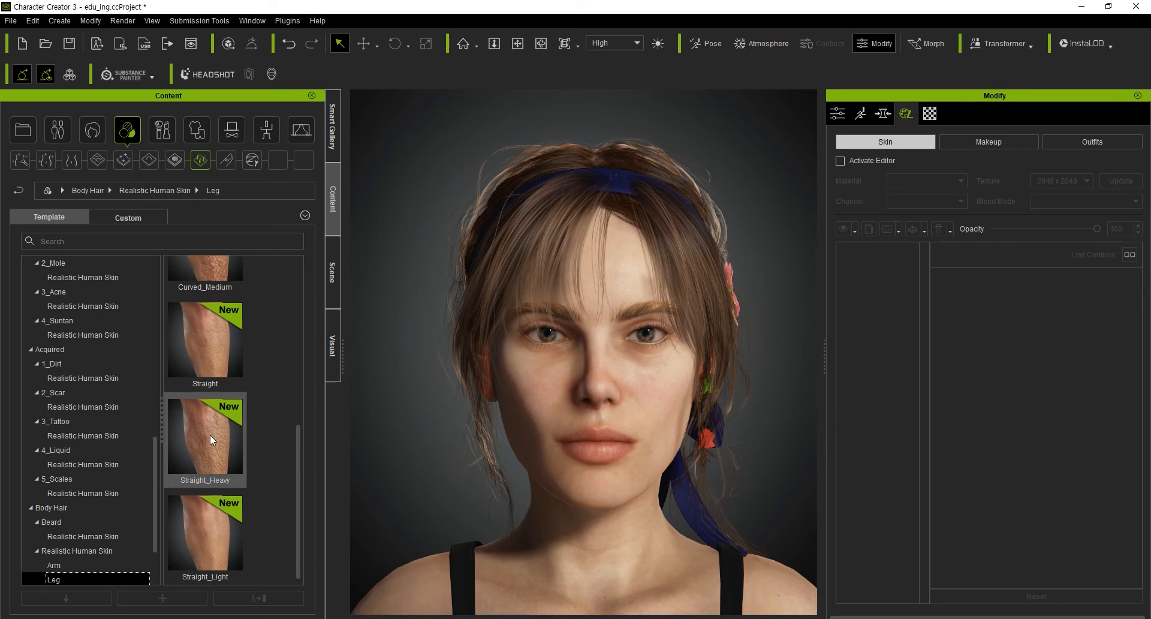
{"action": "mouse_move", "coordinate": [211, 435]}
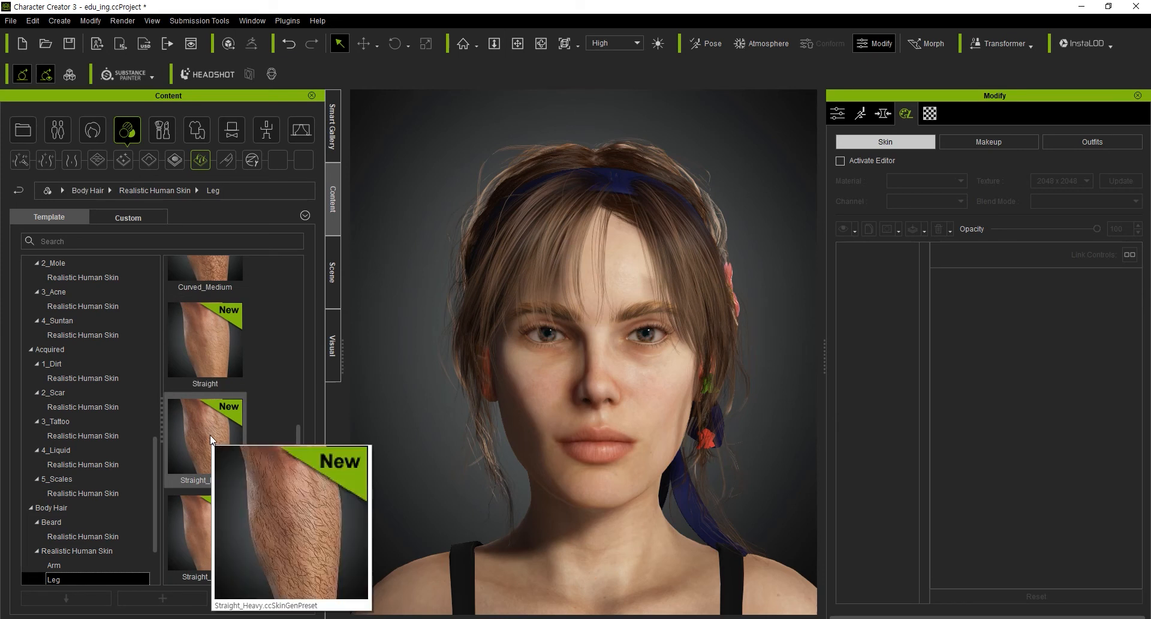
Step: Return to the Body Hair templates, open the Scalp folder and look through its base presets
{"action": "left_click", "coordinate": [208, 158]}
{"action": "scroll", "coordinate": [213, 373], "scroll_direction": "up", "scroll_amount": 3}
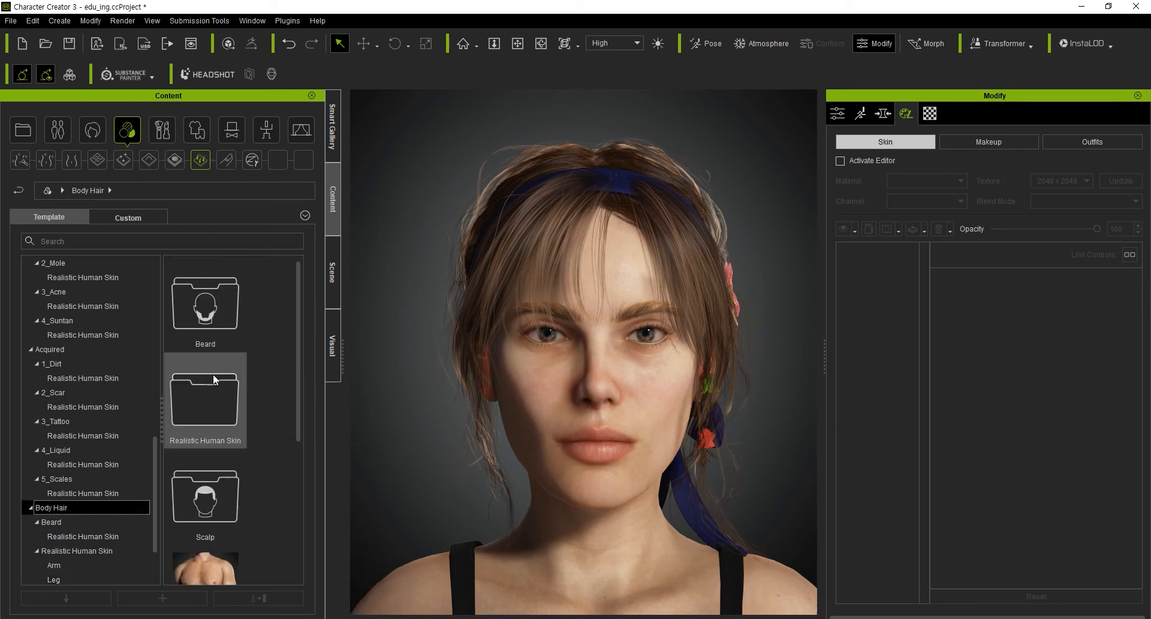
{"action": "double_click", "coordinate": [211, 476]}
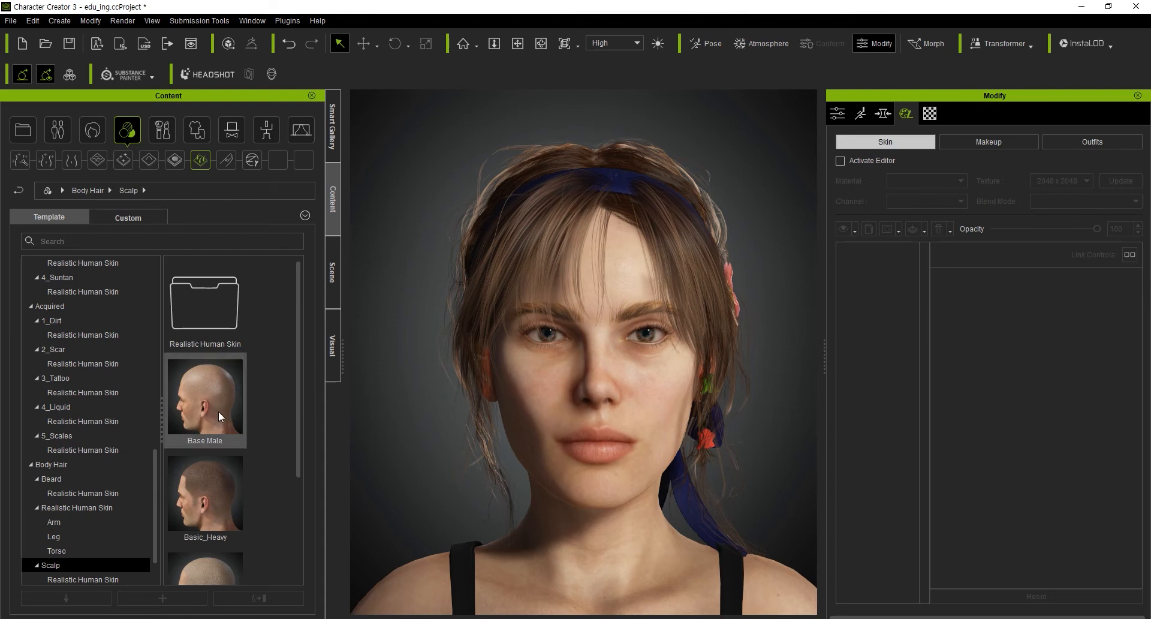
{"action": "mouse_move", "coordinate": [211, 480]}
{"action": "scroll", "coordinate": [212, 481], "scroll_direction": "down", "scroll_amount": 2}
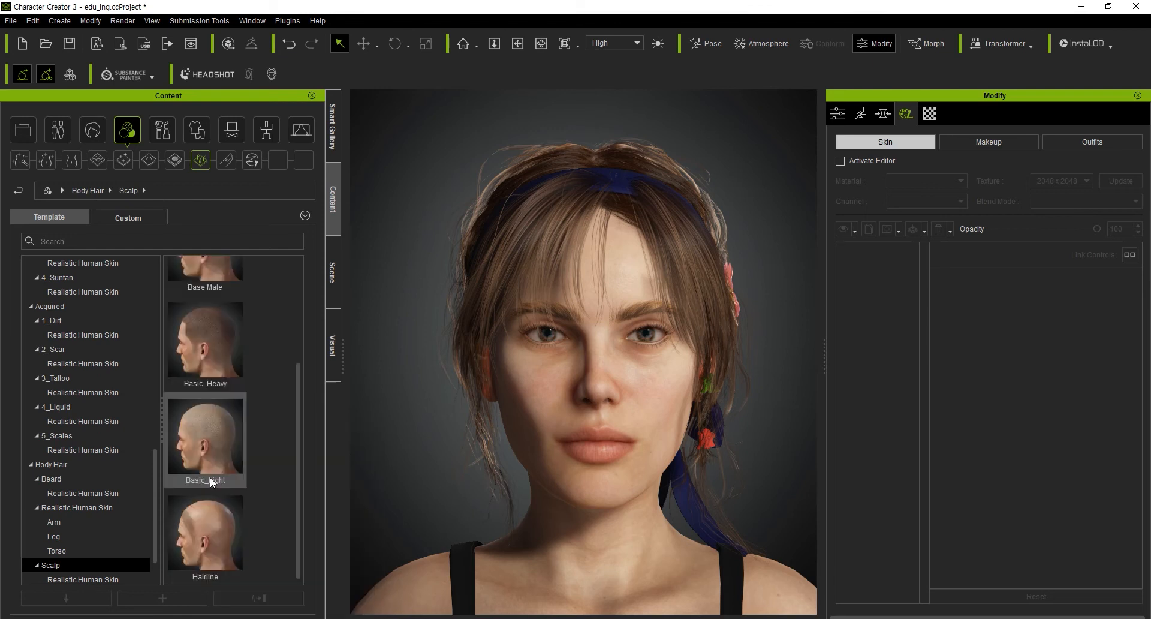
{"action": "scroll", "coordinate": [218, 457], "scroll_direction": "up", "scroll_amount": 2}
Step: Open the Scalp folder's Realistic Human Skin presets and browse them, previewing Bald_Top and Hairline_High
{"action": "double_click", "coordinate": [232, 306]}
{"action": "scroll", "coordinate": [224, 385], "scroll_direction": "down", "scroll_amount": 1}
{"action": "scroll", "coordinate": [224, 385], "scroll_direction": "down", "scroll_amount": 4}
{"action": "scroll", "coordinate": [218, 420], "scroll_direction": "up", "scroll_amount": 5}
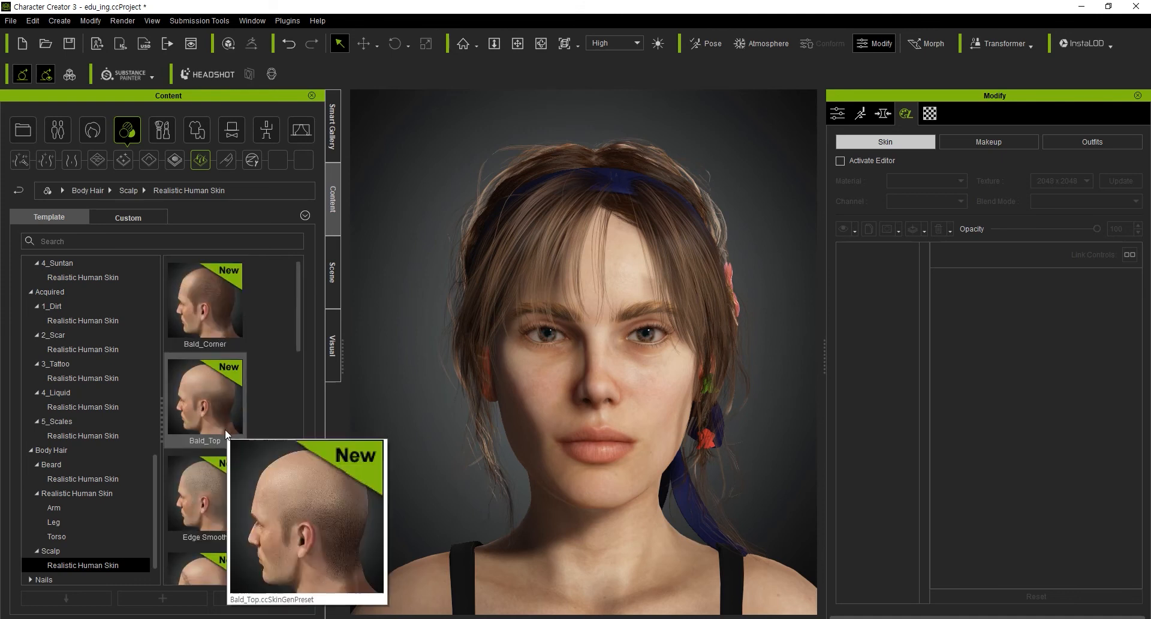
{"action": "mouse_move", "coordinate": [211, 479]}
{"action": "mouse_move", "coordinate": [195, 559]}
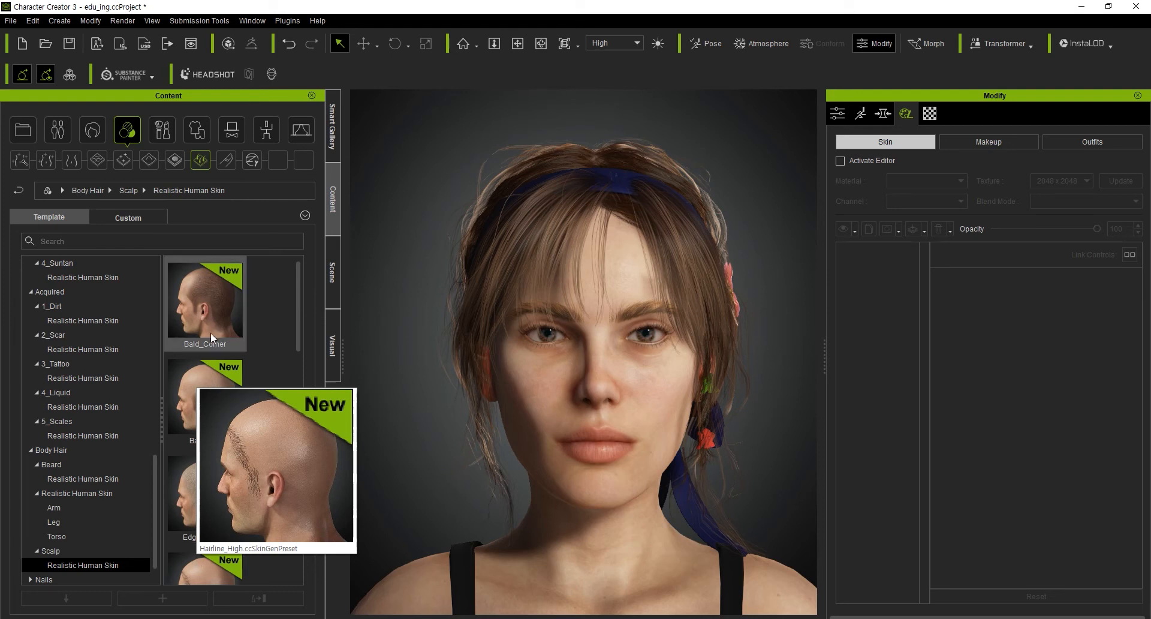
Step: Check the Hair style templates, then return to the skin's scalp presets and preview Bald_Corner
{"action": "left_click", "coordinate": [93, 130]}
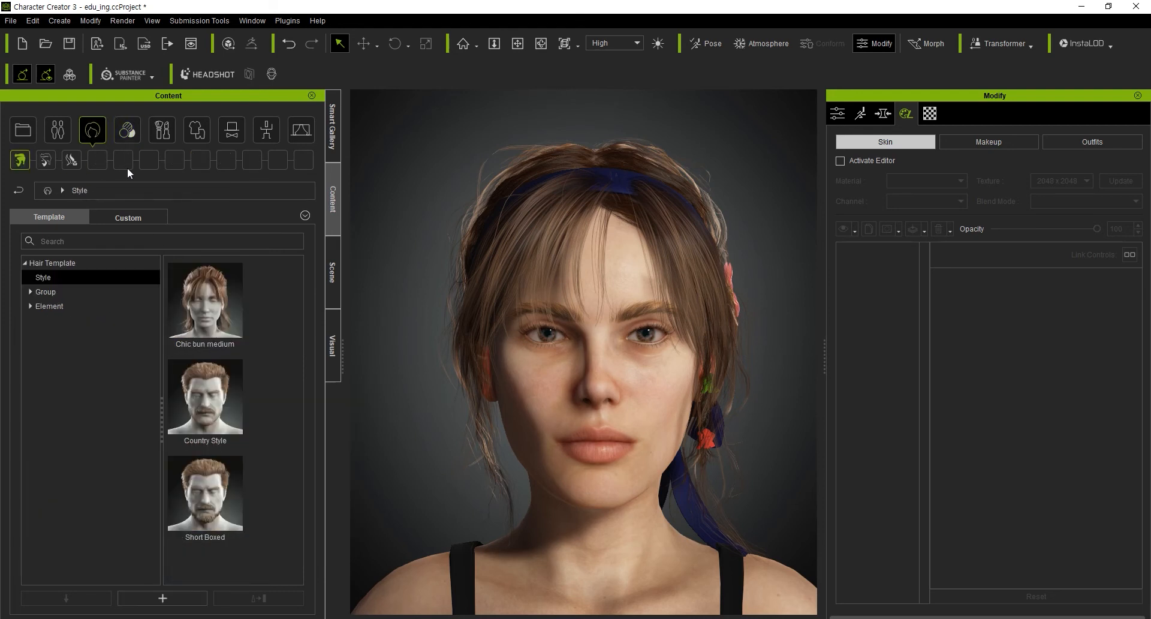
{"action": "left_click", "coordinate": [134, 133]}
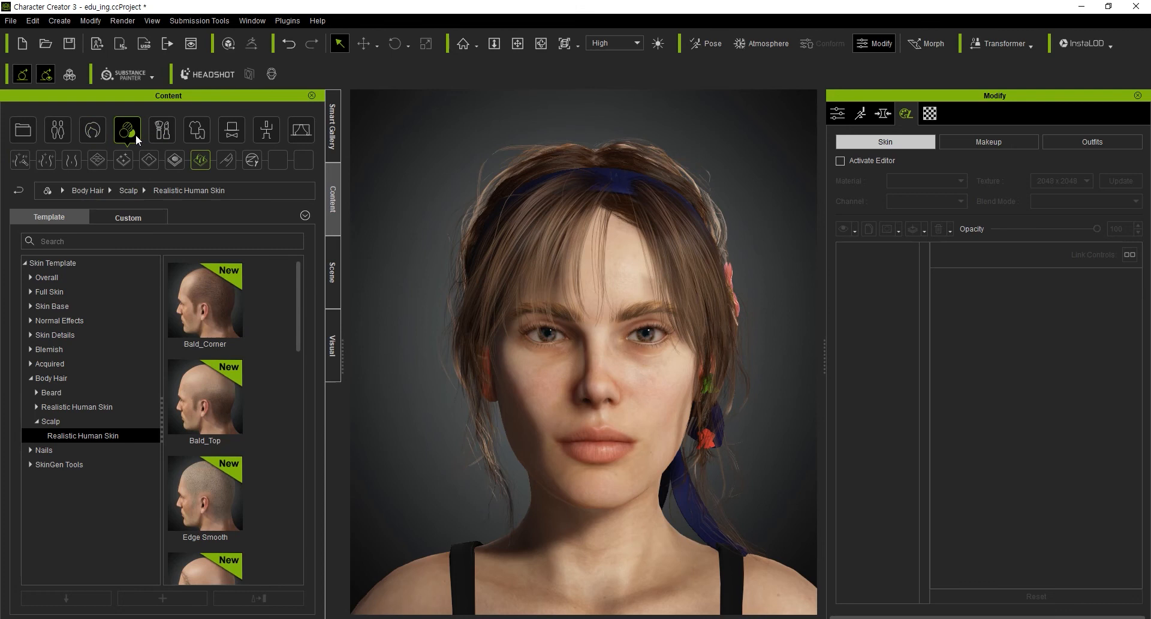
{"action": "mouse_move", "coordinate": [178, 326]}
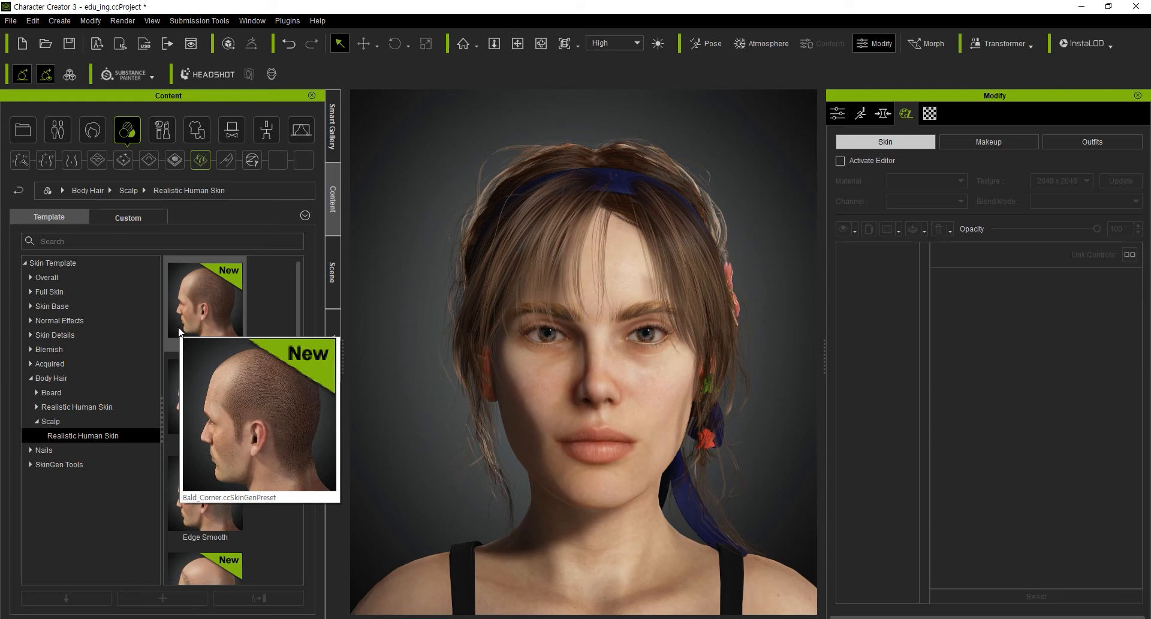
Step: Switch the skin templates to Nails and browse the presets, previewing Healthy
{"action": "left_click", "coordinate": [227, 160]}
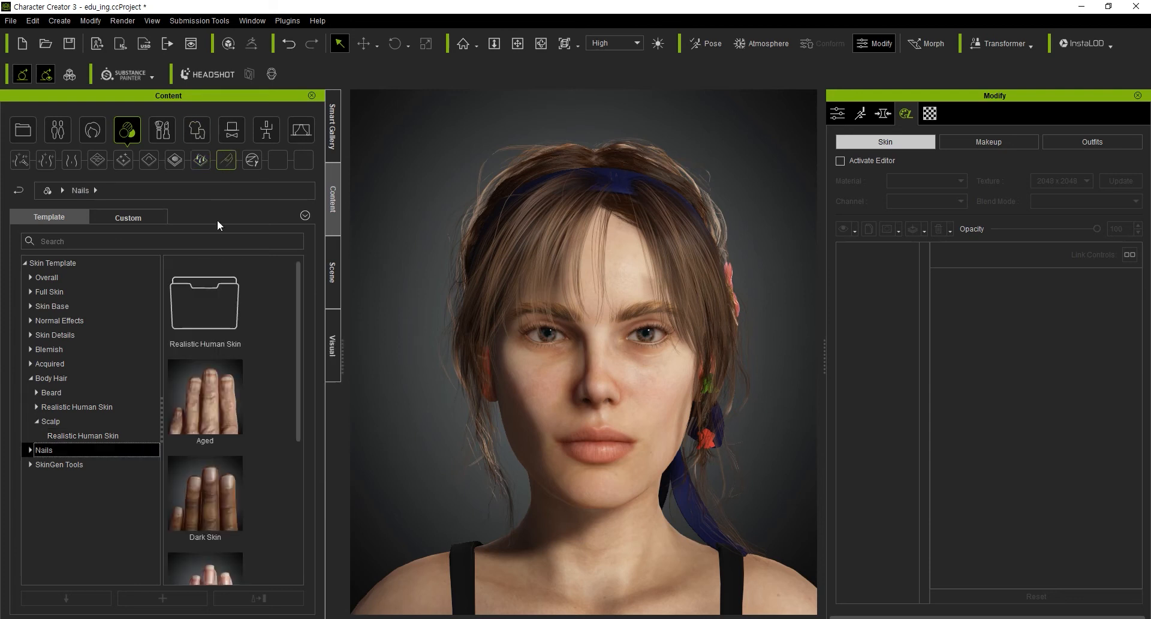
{"action": "scroll", "coordinate": [209, 360], "scroll_direction": "down", "scroll_amount": 3}
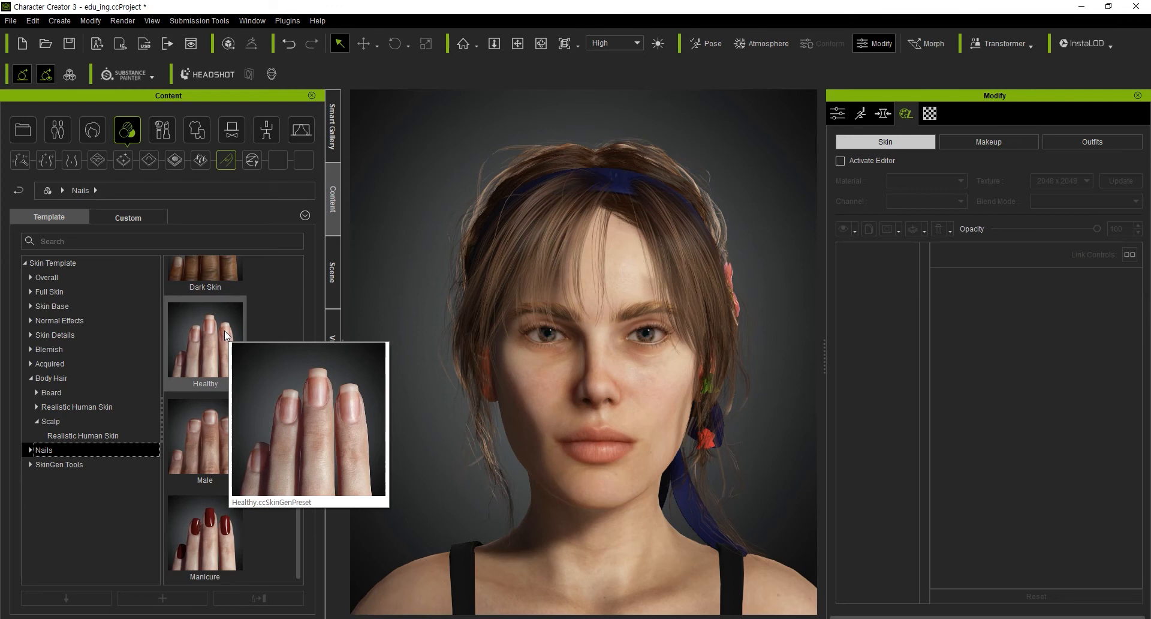
{"action": "scroll", "coordinate": [282, 318], "scroll_direction": "up", "scroll_amount": 3}
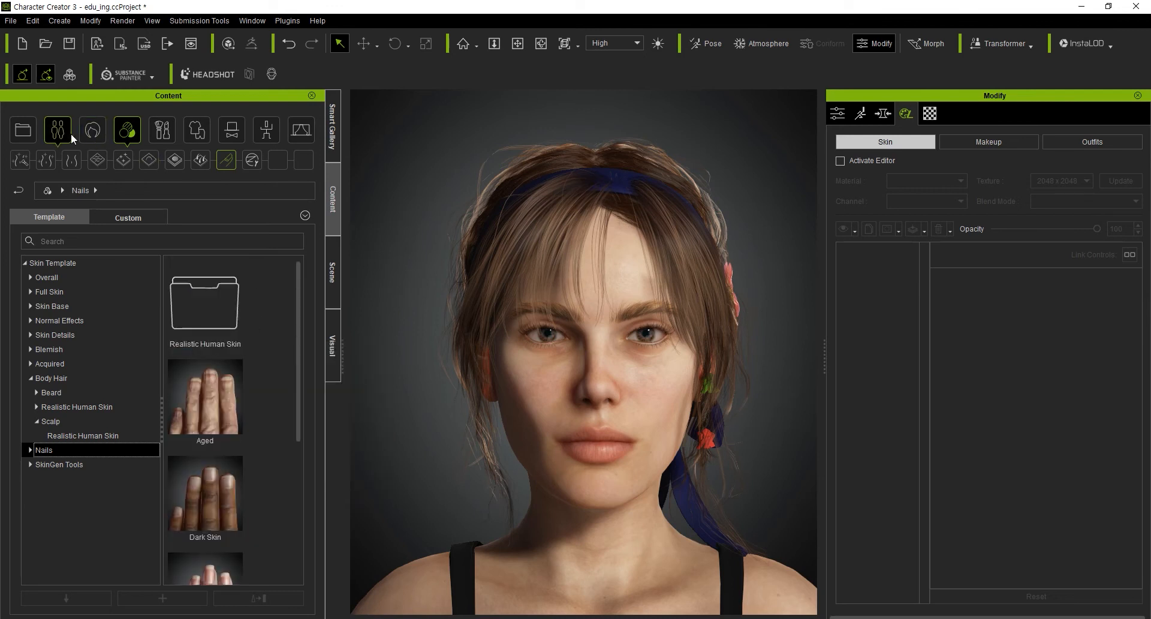
Step: Open the actor's Nail templates and browse the Realistic Human Skin nail shapes from Almond to Stiletto
{"action": "left_click", "coordinate": [55, 133]}
{"action": "left_click", "coordinate": [232, 165]}
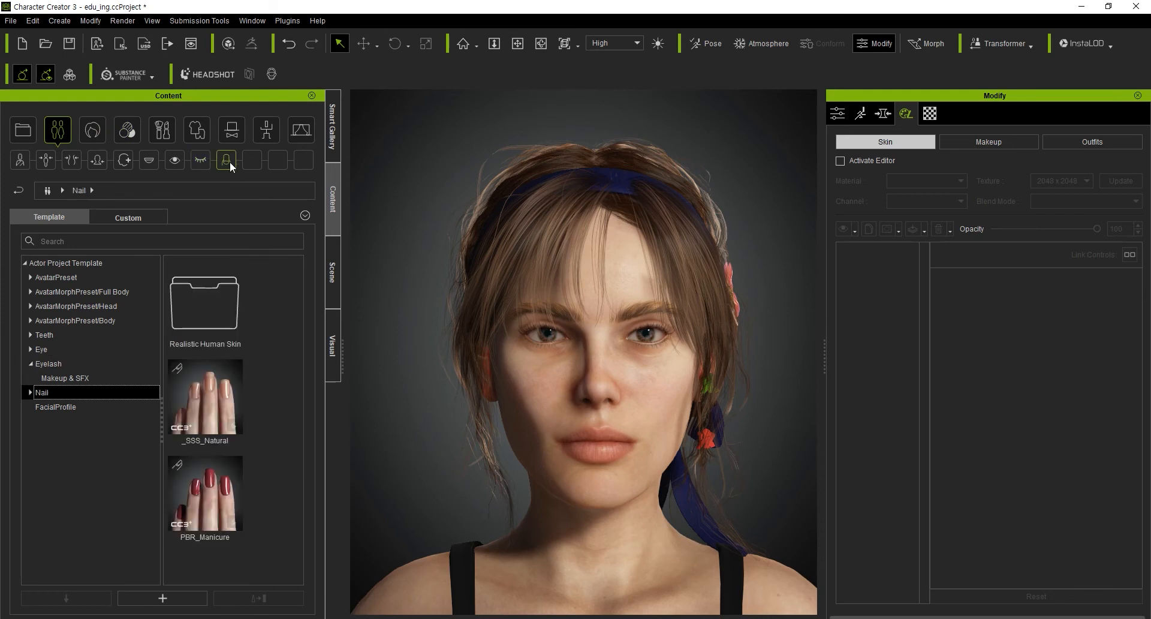
{"action": "double_click", "coordinate": [229, 316]}
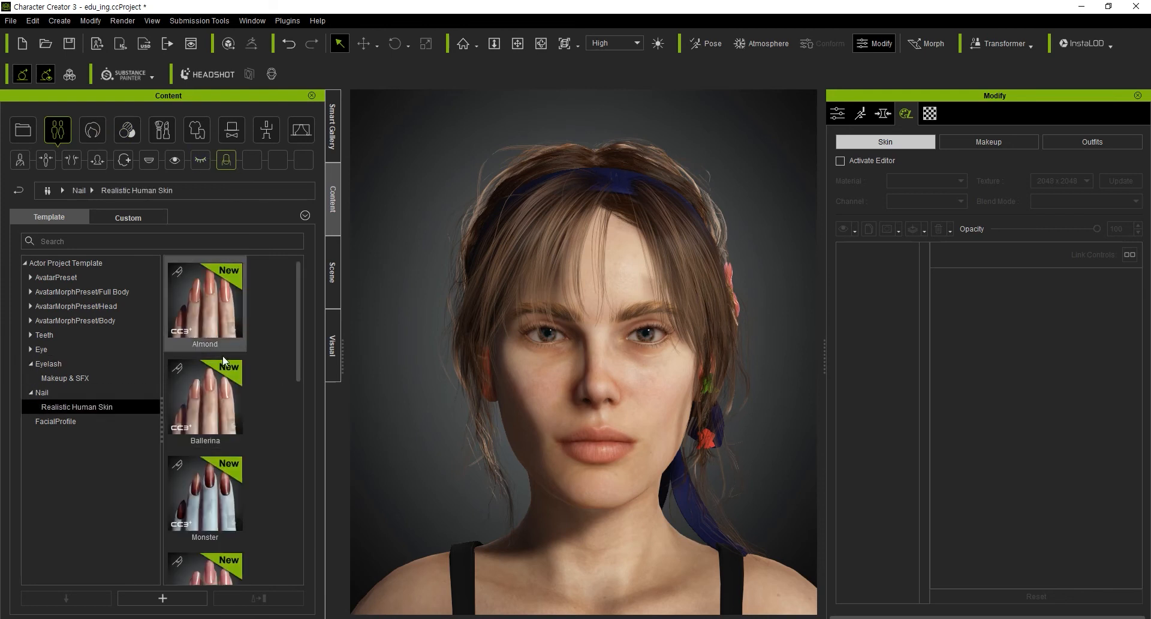
{"action": "scroll", "coordinate": [228, 360], "scroll_direction": "down", "scroll_amount": 5}
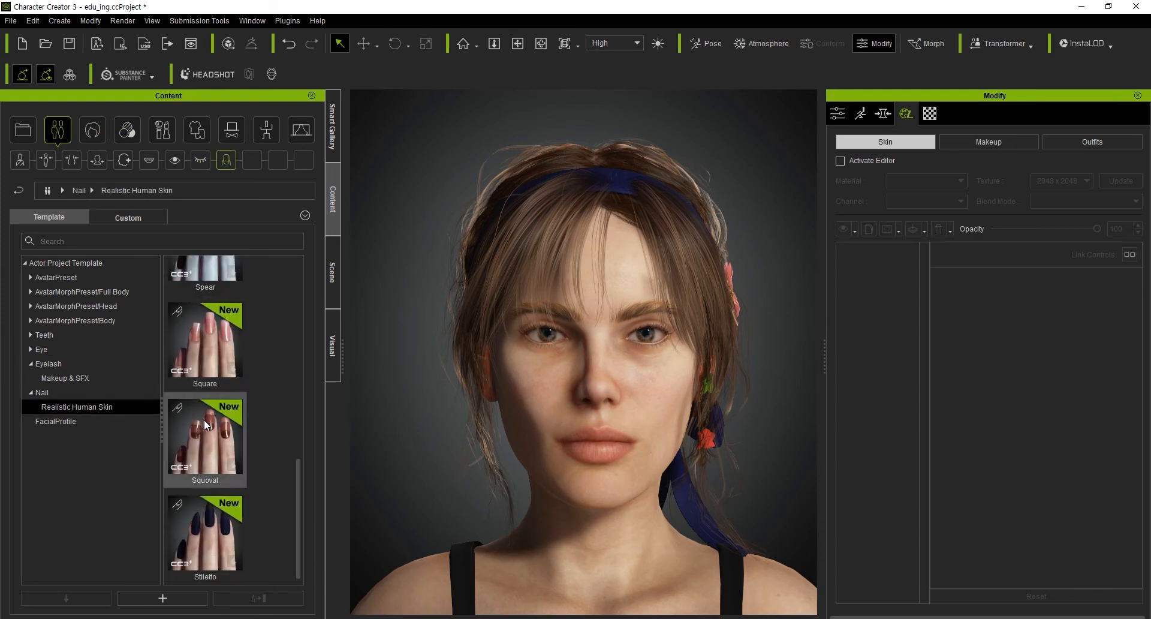
{"action": "scroll", "coordinate": [196, 423], "scroll_direction": "up", "scroll_amount": 5}
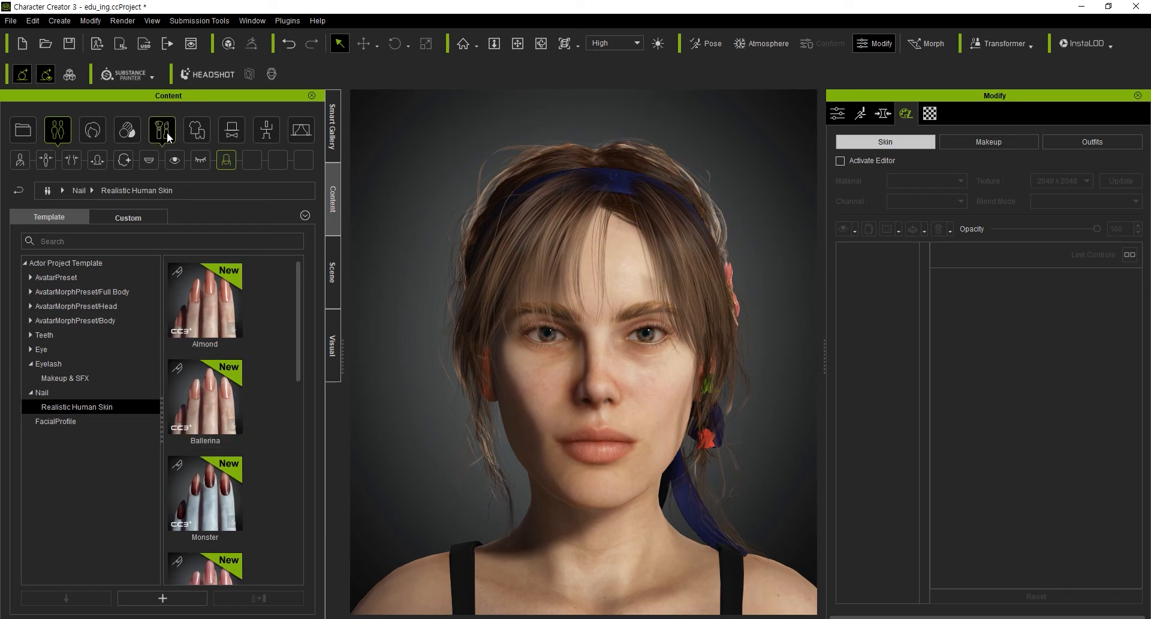
Step: Return to the skin Nails templates and browse the Realistic Human Skin presets, previewing Dirt
{"action": "left_click", "coordinate": [141, 138]}
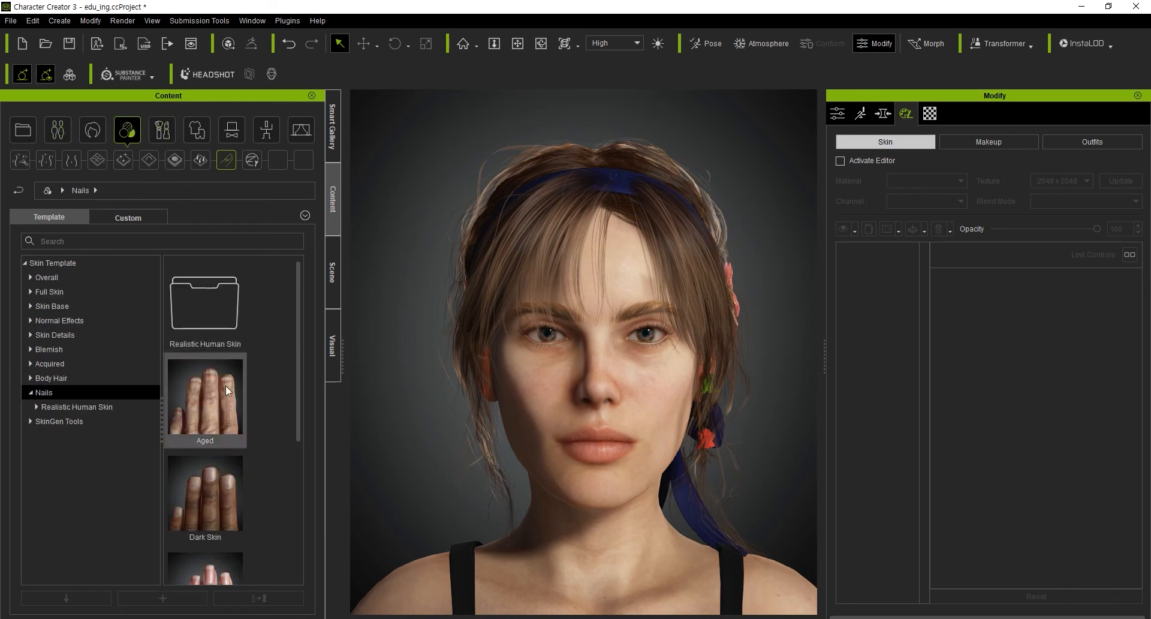
{"action": "double_click", "coordinate": [224, 299]}
{"action": "scroll", "coordinate": [267, 345], "scroll_direction": "down", "scroll_amount": 5}
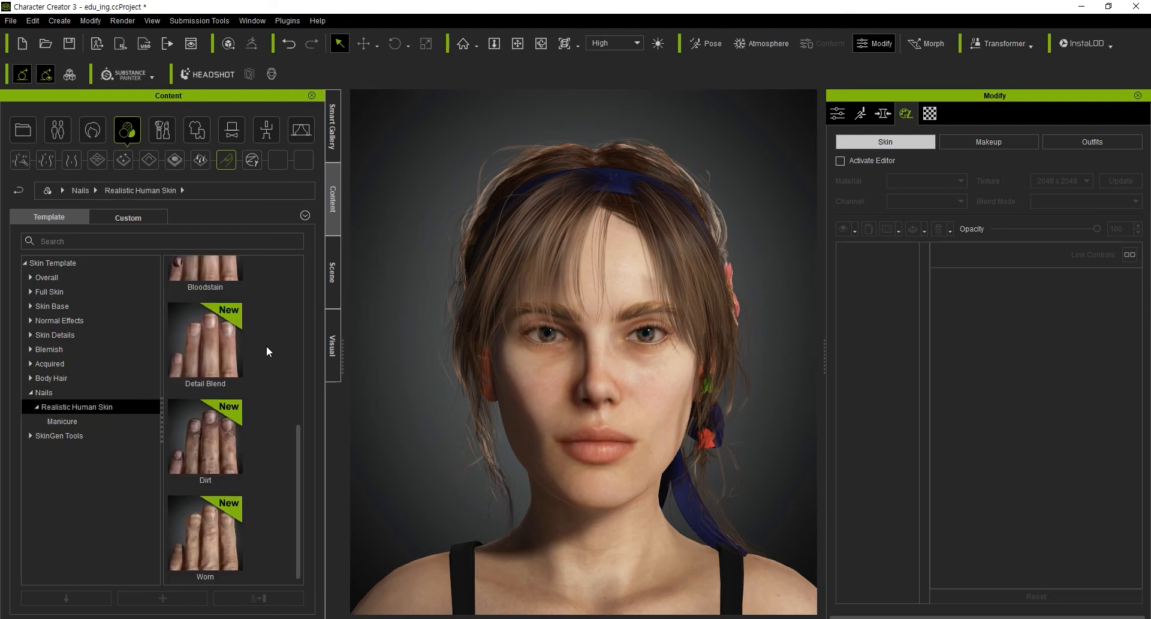
{"action": "mouse_move", "coordinate": [232, 405]}
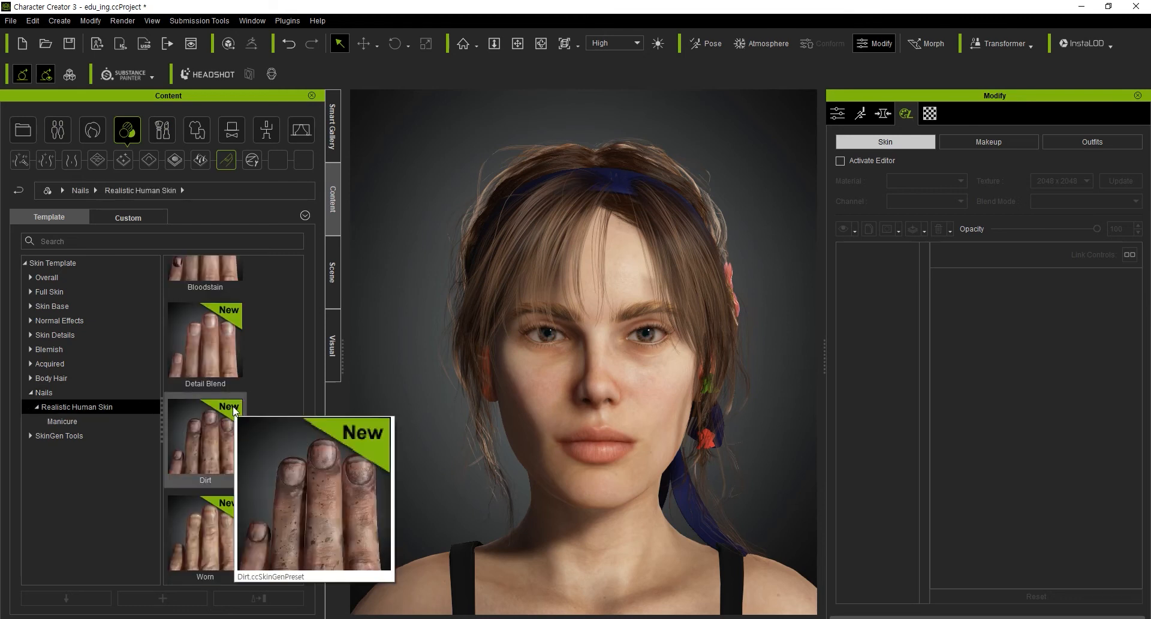
{"action": "scroll", "coordinate": [220, 360], "scroll_direction": "up", "scroll_amount": 5}
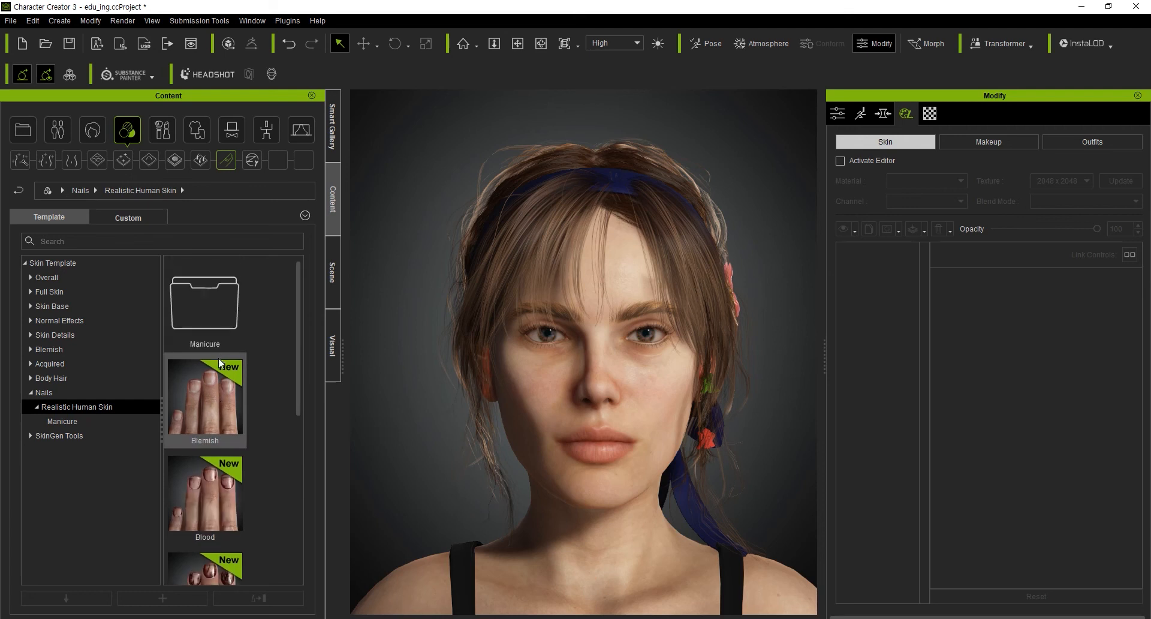
Step: Open the Manicure folder of the Nails templates and browse its presets, previewing Polished
{"action": "double_click", "coordinate": [228, 292]}
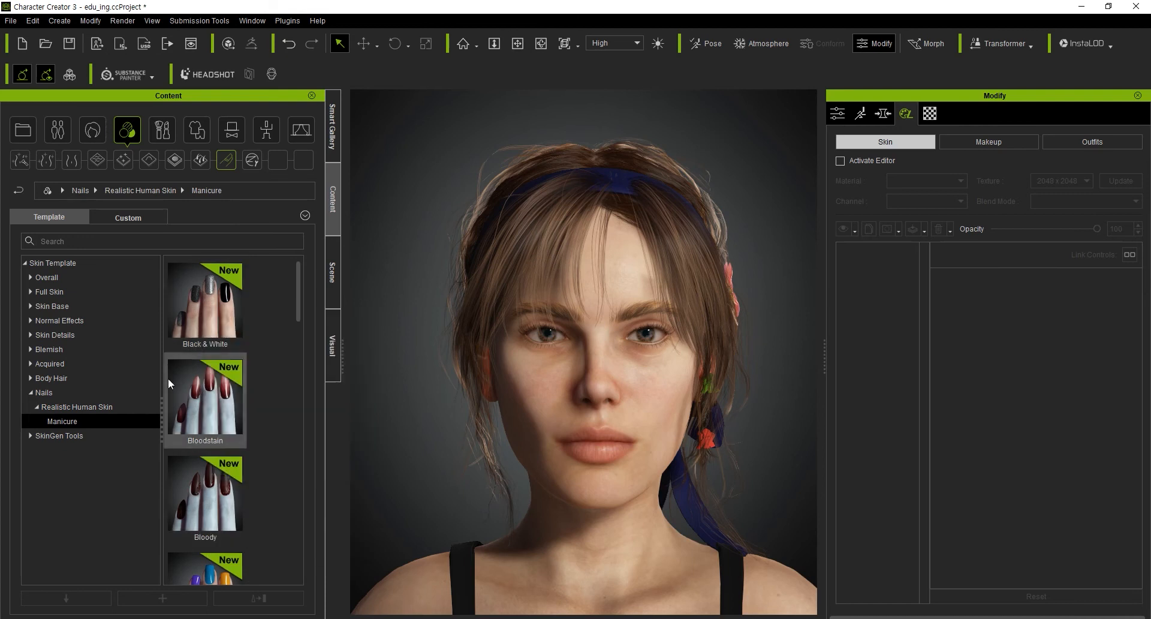
{"action": "scroll", "coordinate": [189, 418], "scroll_direction": "down", "scroll_amount": 5}
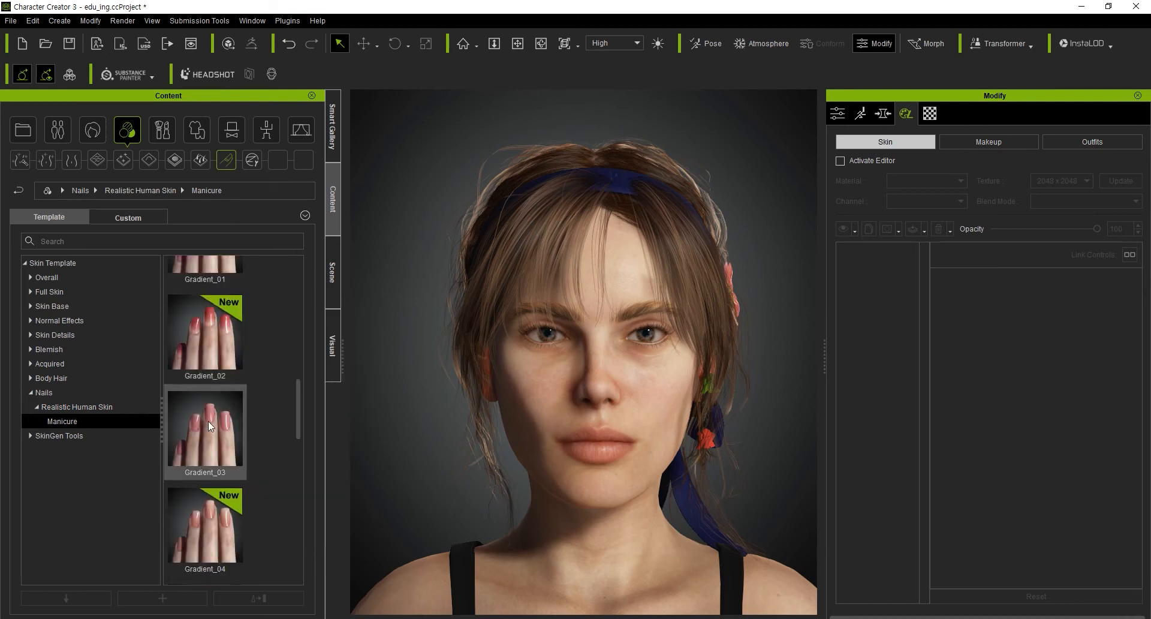
{"action": "scroll", "coordinate": [207, 421], "scroll_direction": "down", "scroll_amount": 5}
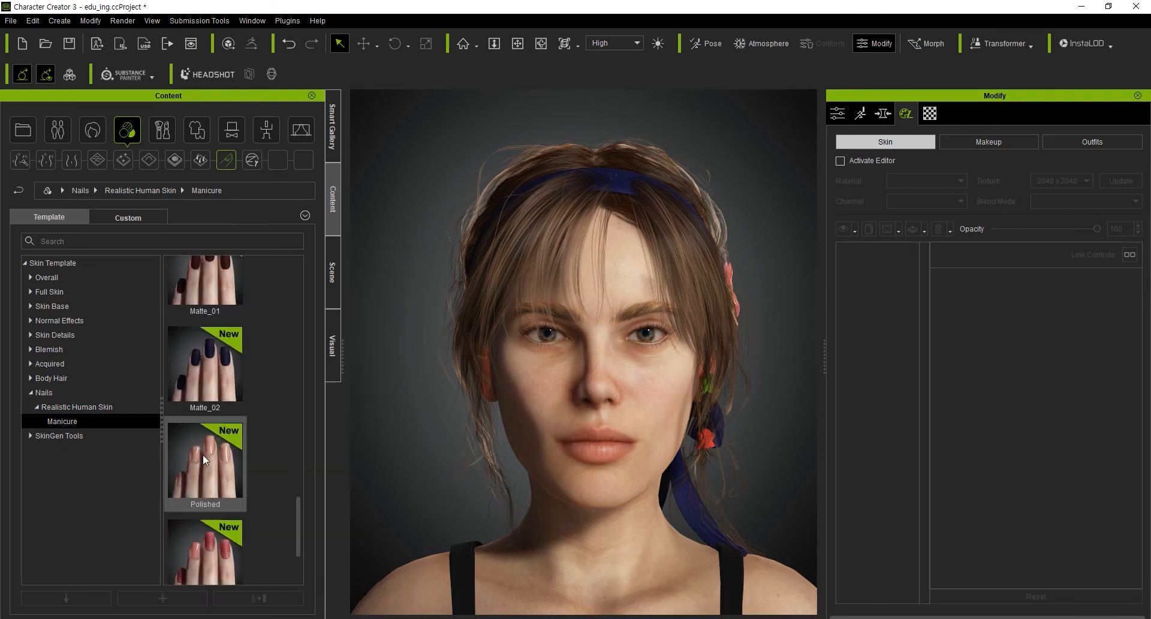
{"action": "mouse_move", "coordinate": [203, 456]}
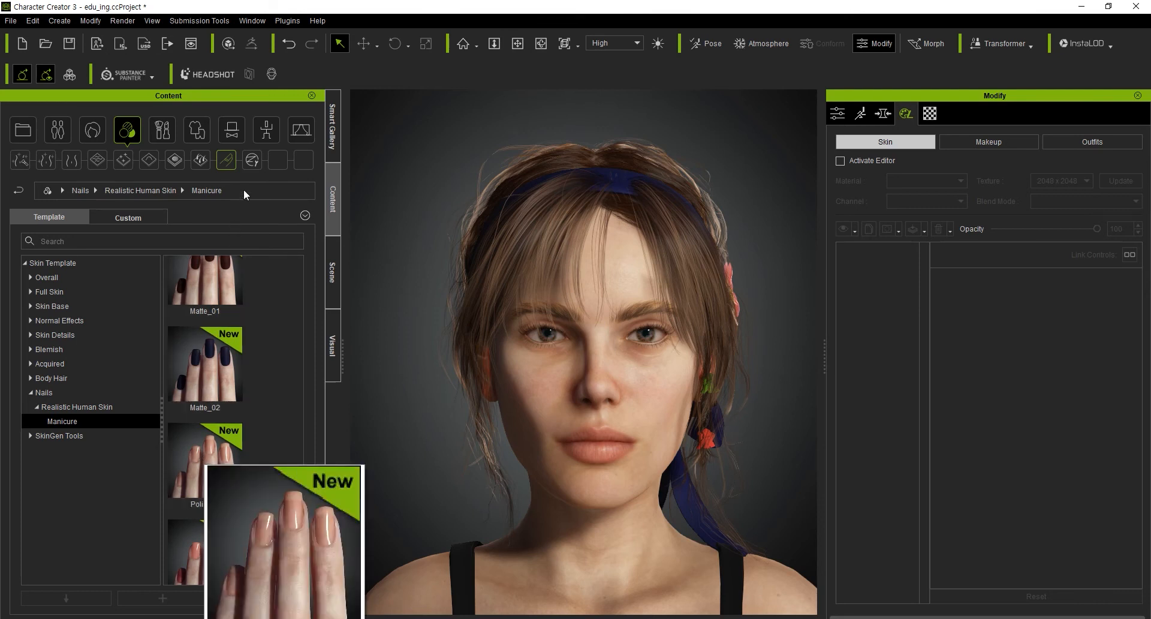
Step: Switch to the SkinGen Tools templates, open the Decal folder and preview the Decal tool
{"action": "left_click", "coordinate": [250, 160]}
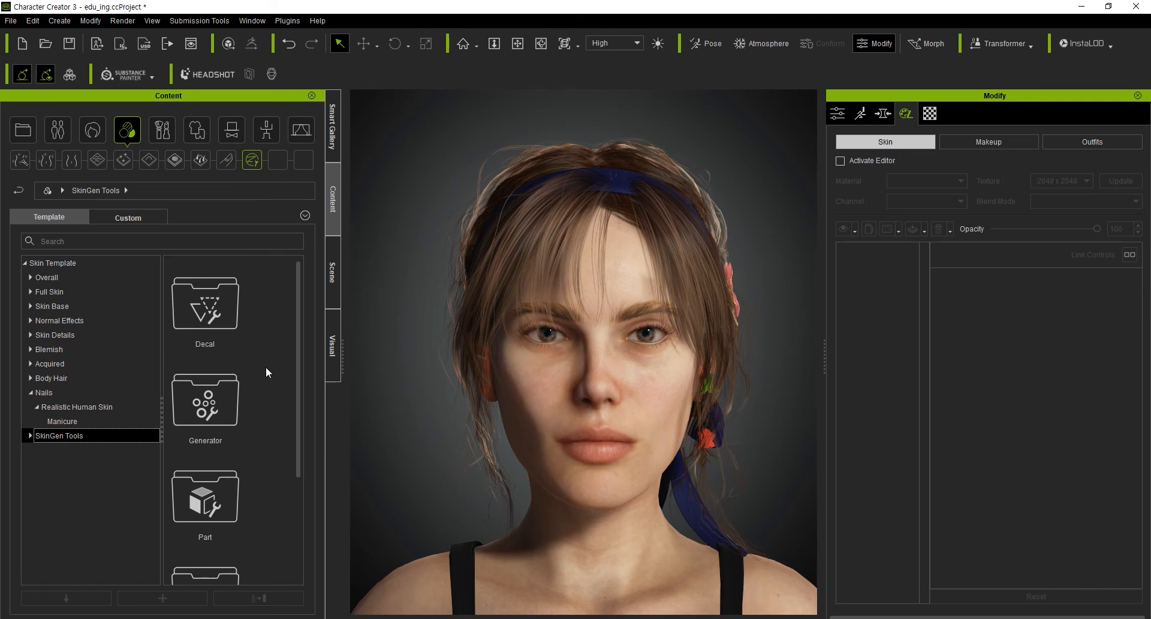
{"action": "double_click", "coordinate": [222, 311]}
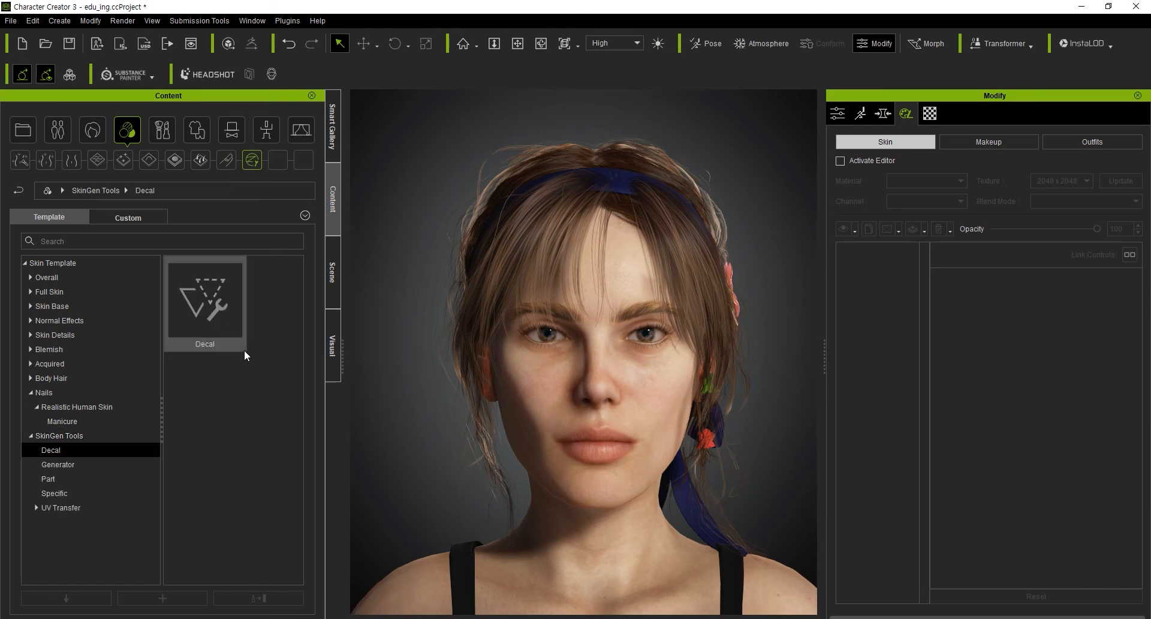
{"action": "mouse_move", "coordinate": [244, 351]}
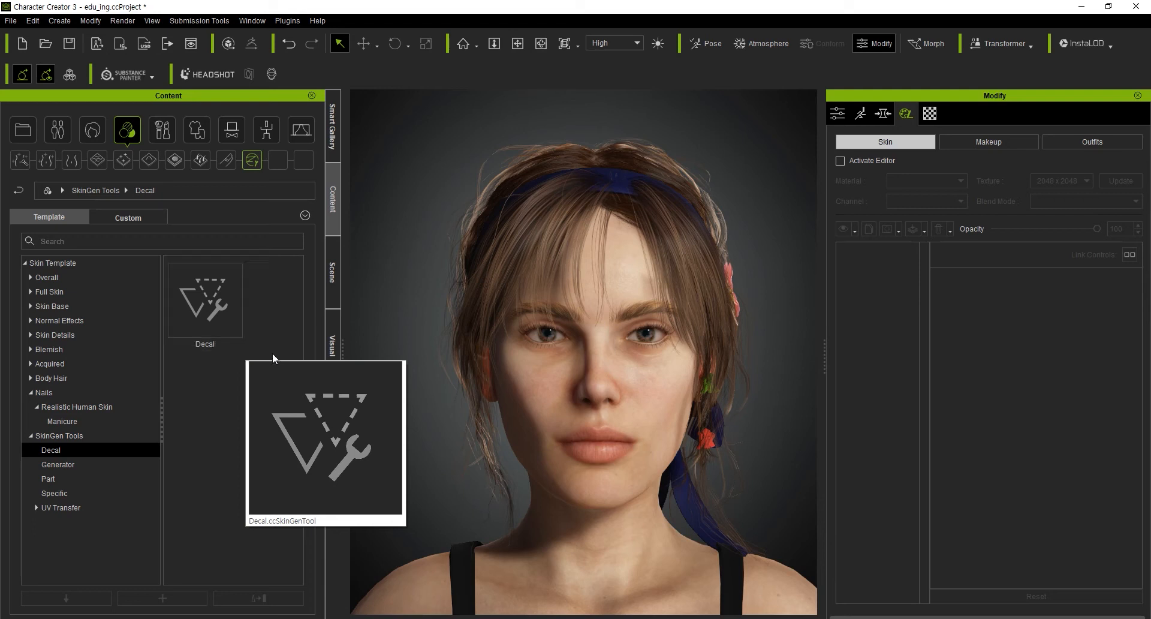
Step: Browse the Generator and Specific folders of the SkinGen Tools templates
{"action": "left_click", "coordinate": [109, 464]}
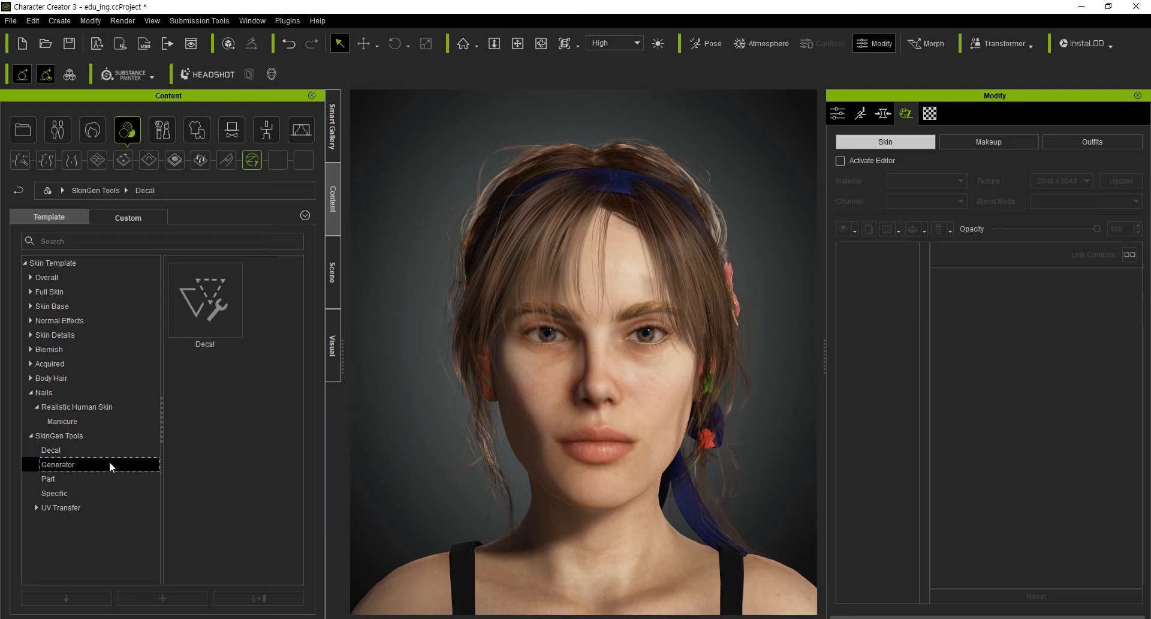
{"action": "left_click", "coordinate": [101, 491]}
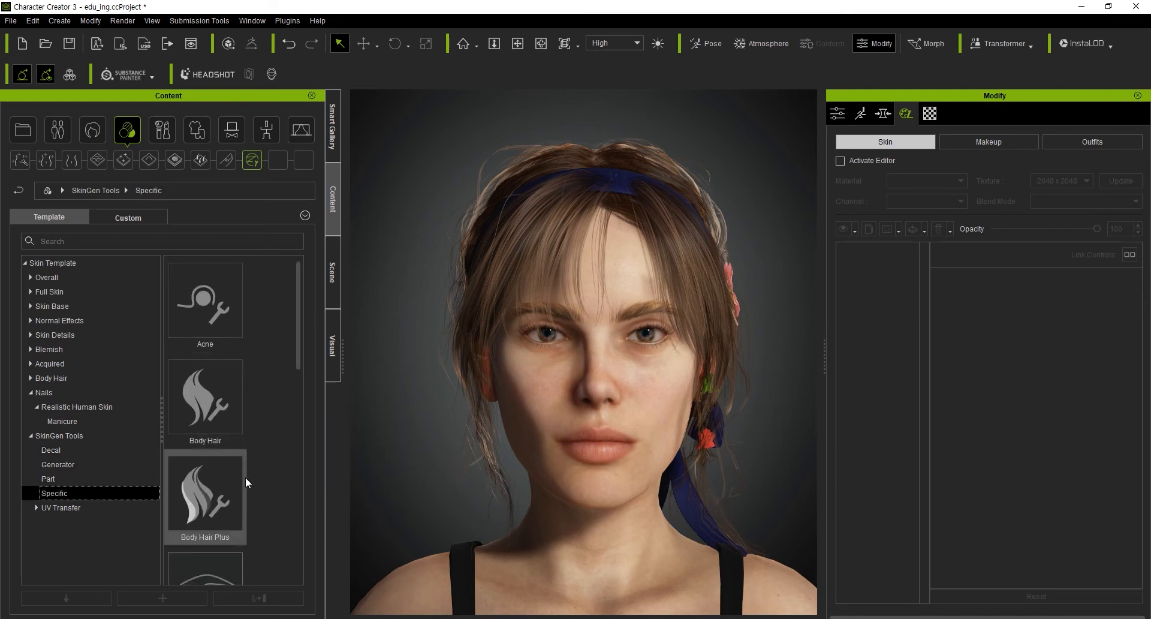
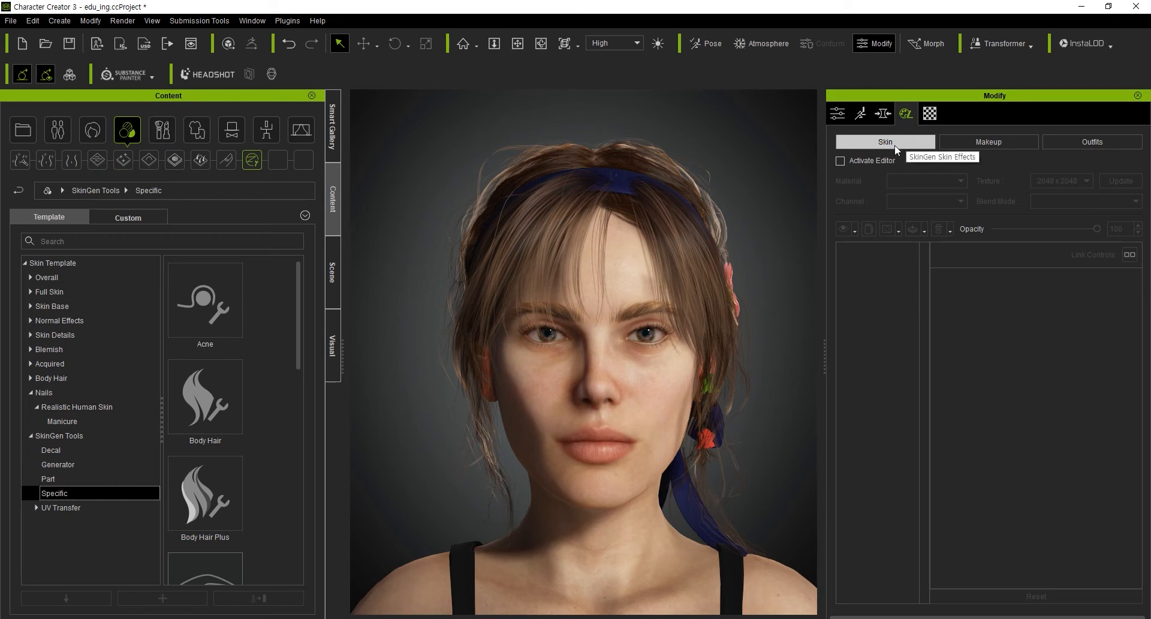
Step: Activate the SkinGen skin editor and check the Skin Base layer's Base Color texture and its texture options
{"action": "left_click", "coordinate": [874, 162]}
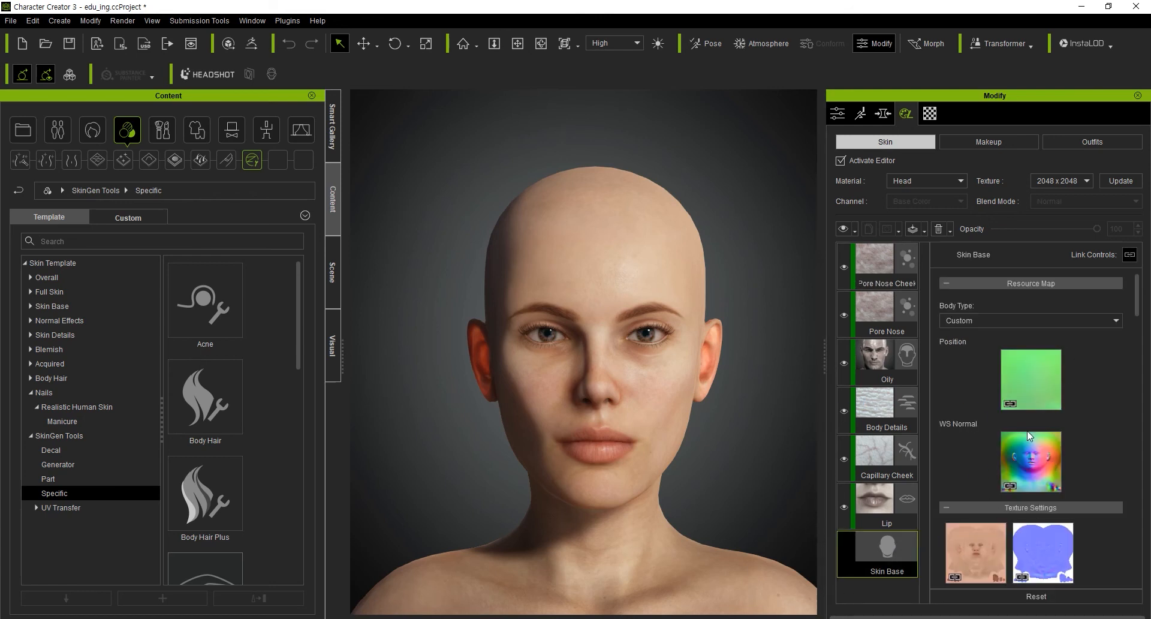
{"action": "scroll", "coordinate": [998, 553], "scroll_direction": "down", "scroll_amount": 1}
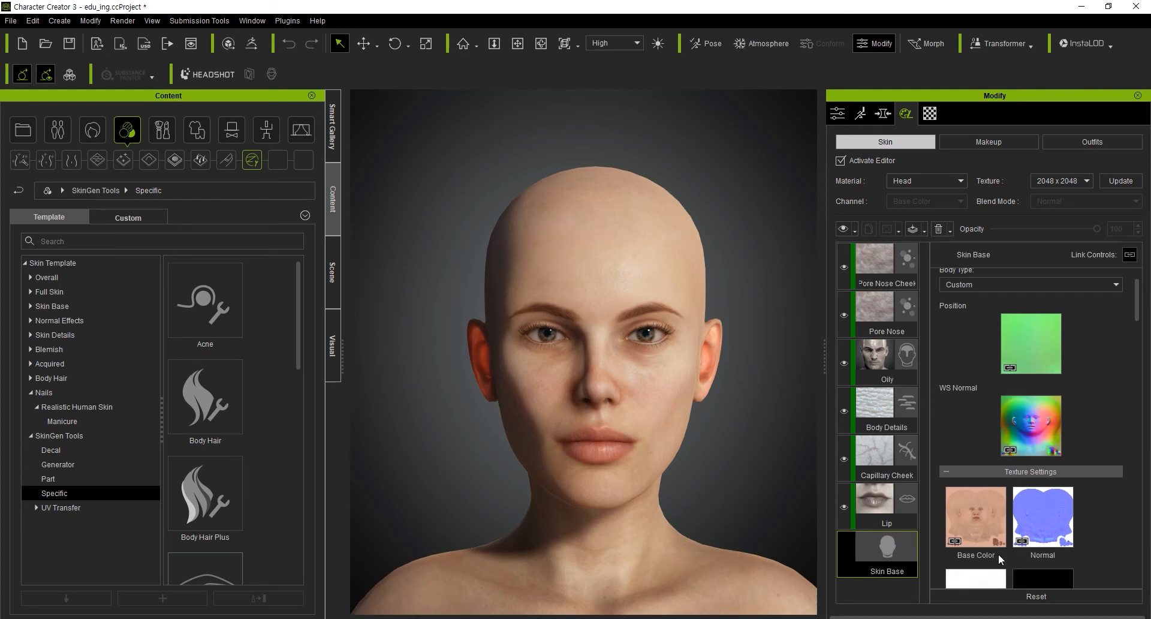
{"action": "mouse_move", "coordinate": [994, 517]}
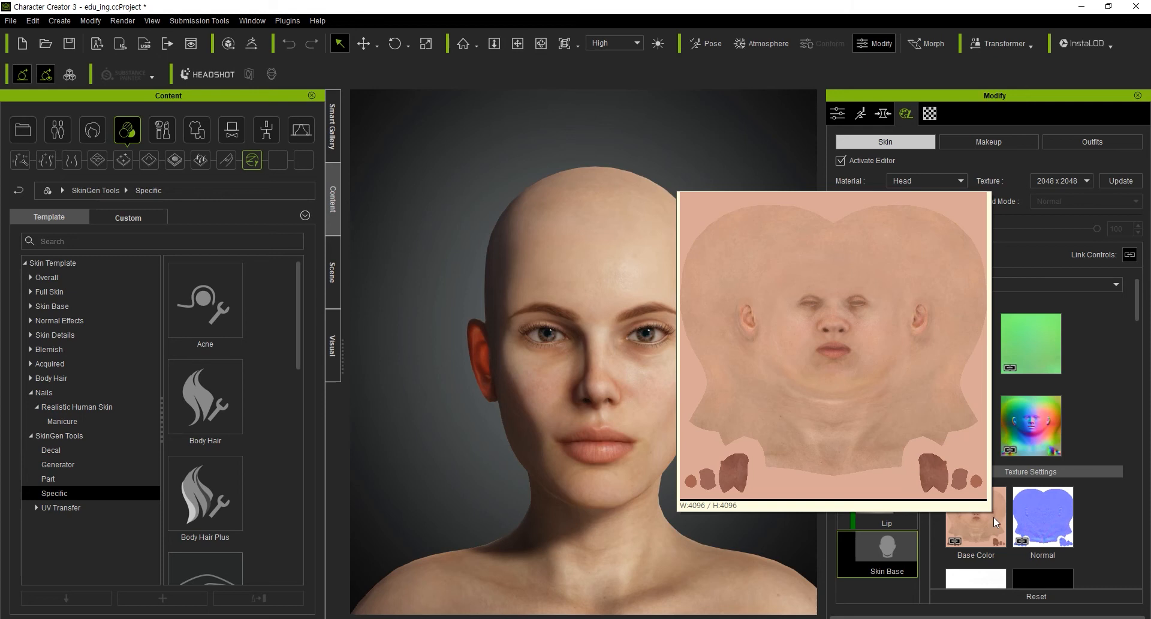
{"action": "right_click", "coordinate": [994, 517]}
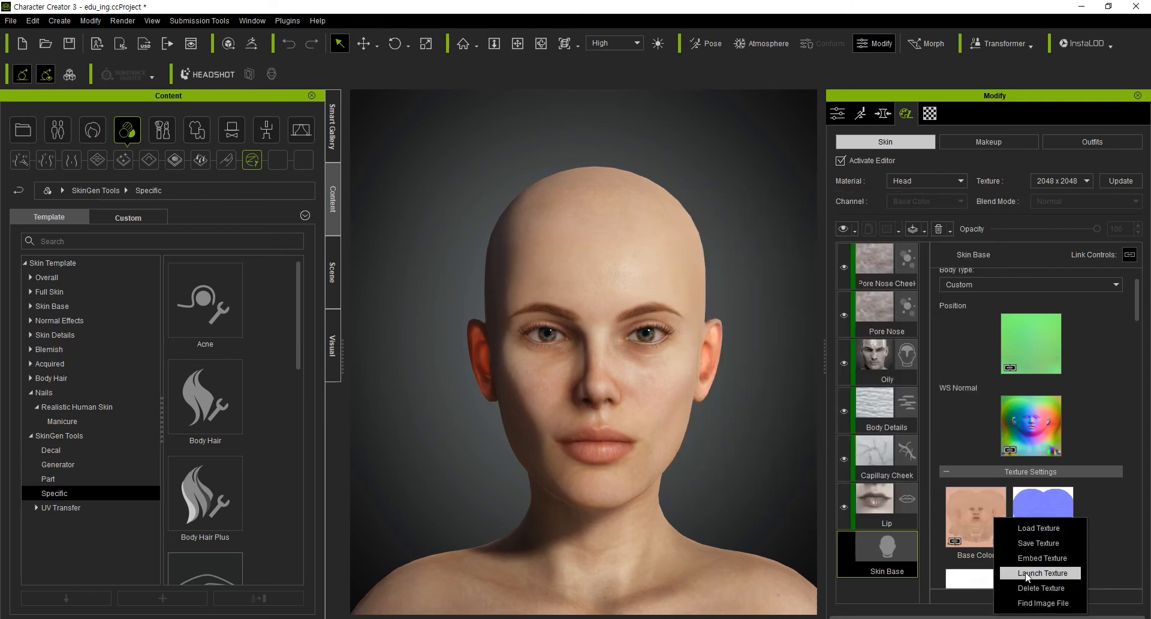
{"action": "left_click", "coordinate": [970, 530]}
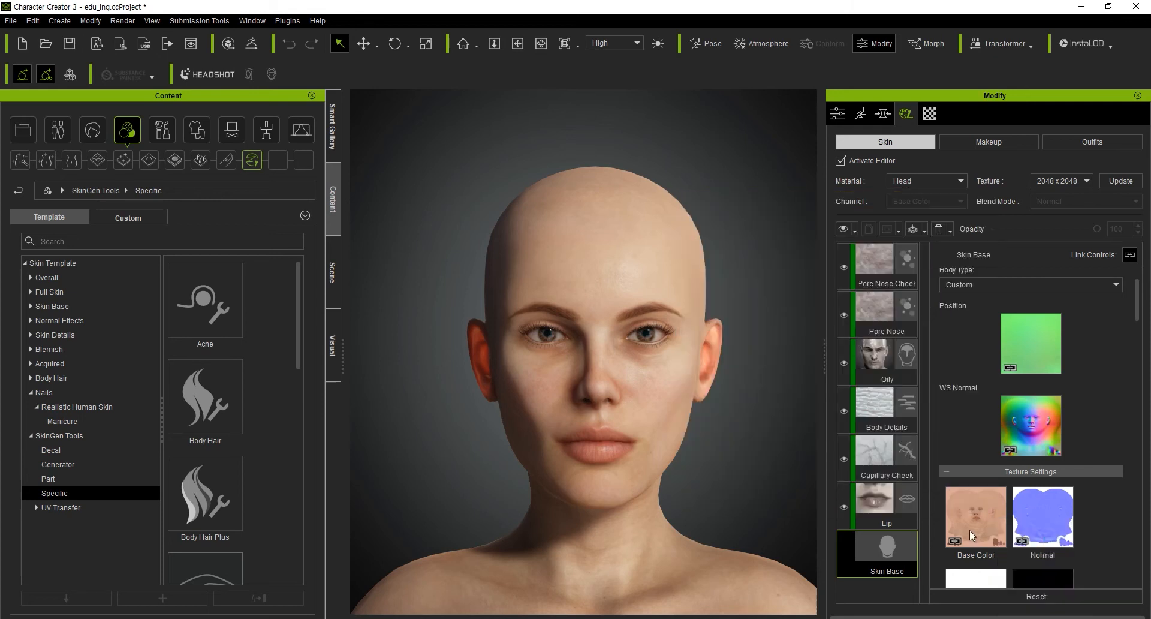
Step: Try a head skin color shift with Magenta-Green at -7, Cyan-Red at -8 and Base Color Brightness at 0.08
{"action": "left_click_drag", "start_coordinate": [1139, 300], "coordinate": [1127, 386]}
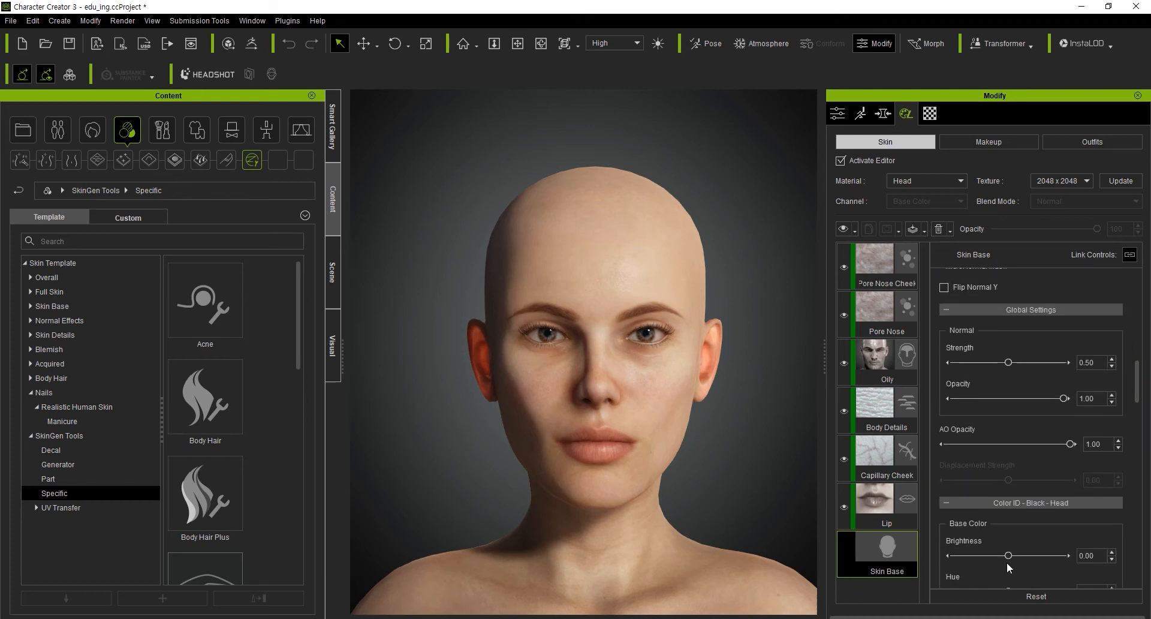
{"action": "scroll", "coordinate": [1006, 562], "scroll_direction": "down", "scroll_amount": 6}
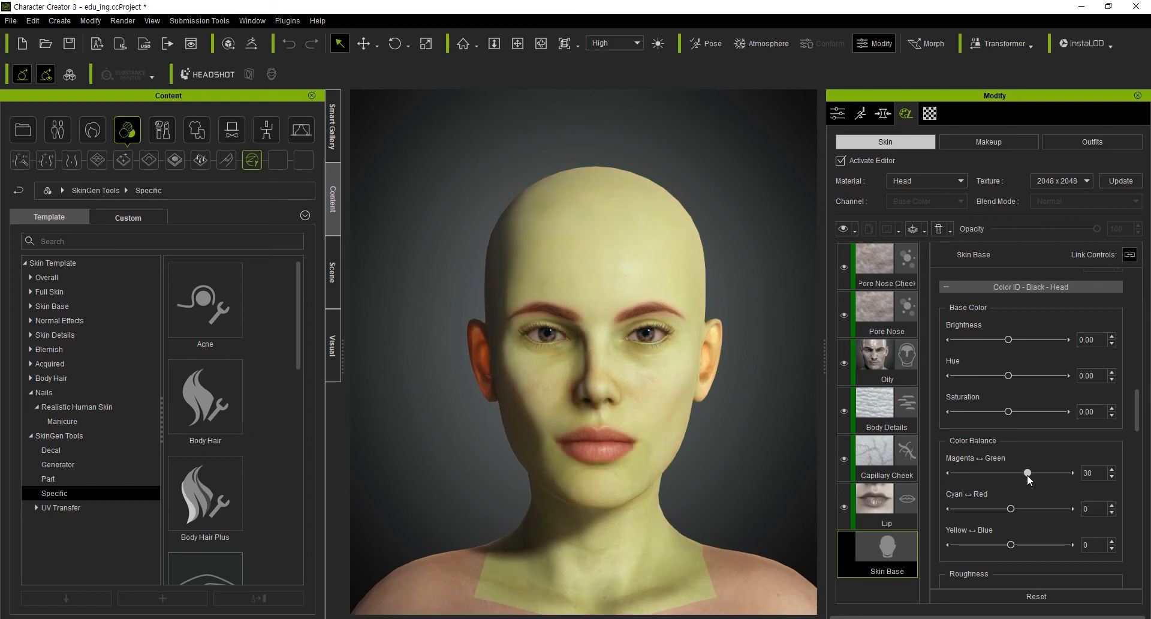
{"action": "left_click_drag", "start_coordinate": [1026, 475], "coordinate": [996, 508]}
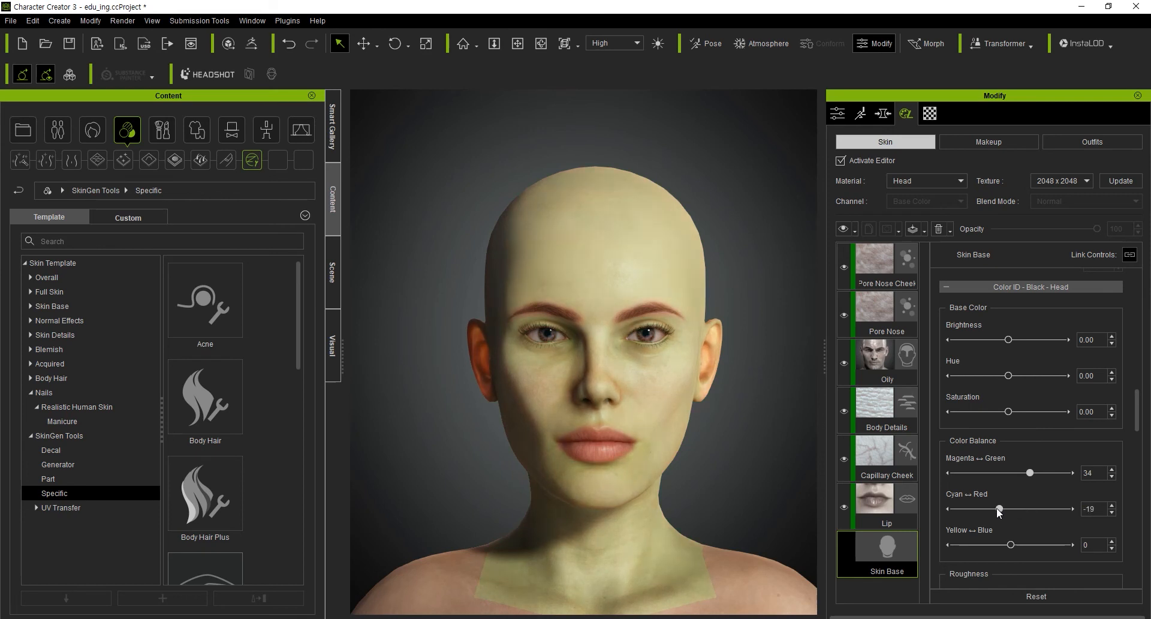
{"action": "left_click_drag", "start_coordinate": [1027, 475], "coordinate": [1005, 505]}
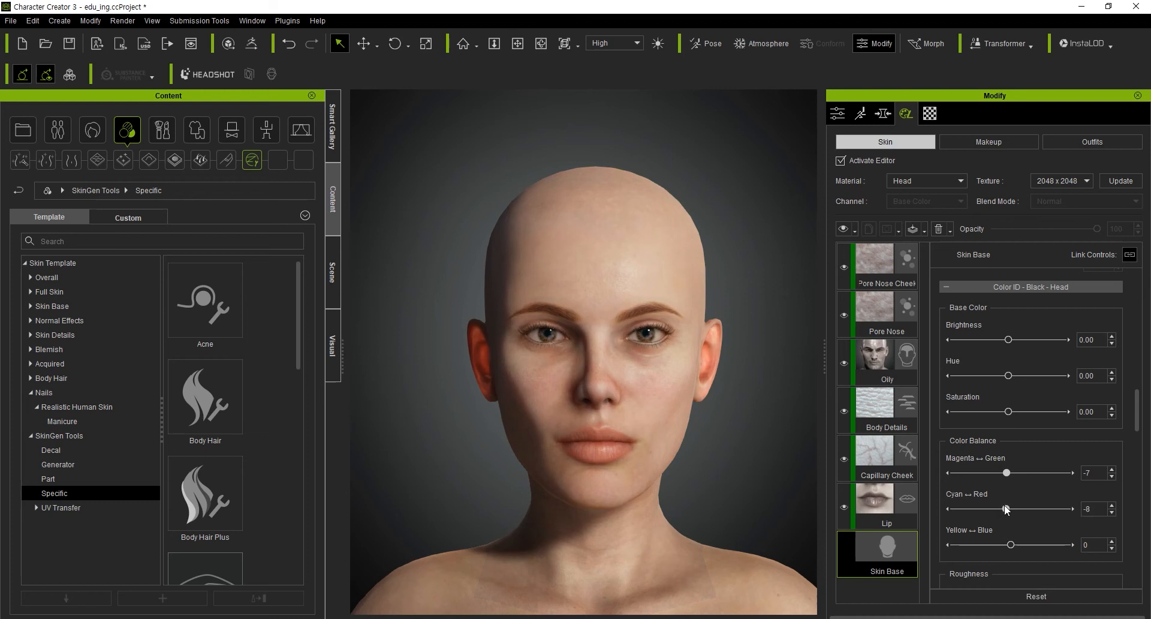
{"action": "mouse_move", "coordinate": [1008, 340]}
{"action": "left_mouse_down"}
{"action": "mouse_move", "coordinate": [1022, 340]}
{"action": "mouse_move", "coordinate": [1012, 343]}
{"action": "left_mouse_up"}
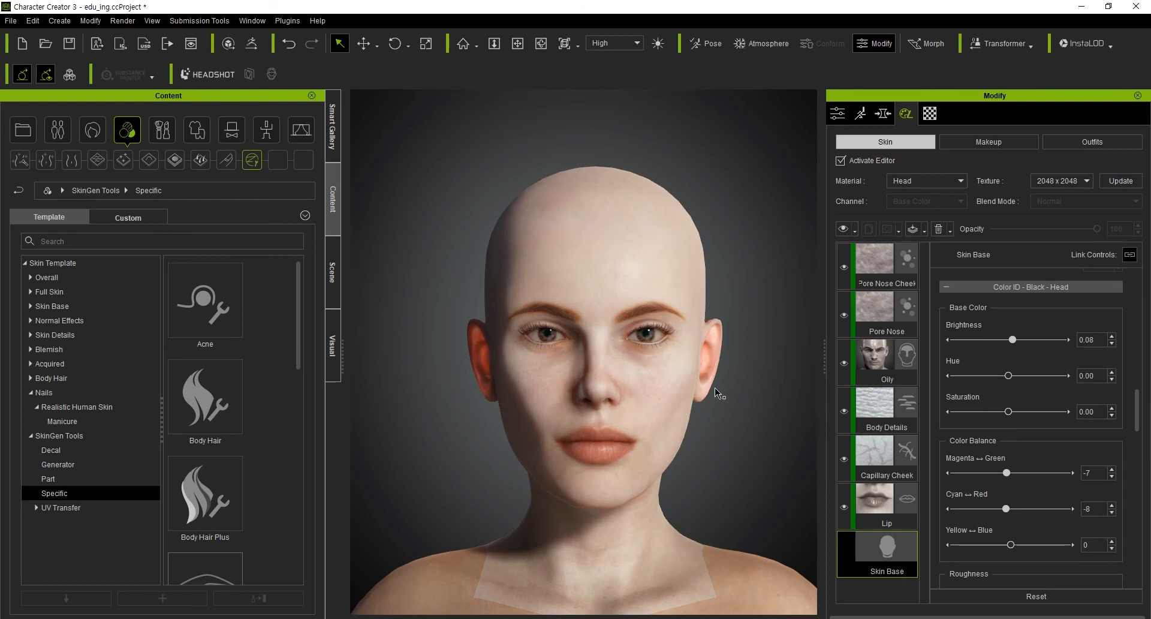
Step: Reset the head's Base Color Brightness and the Magenta-Green and Cyan-Red color balance to 0
{"action": "left_click_drag", "start_coordinate": [1097, 341], "coordinate": [1016, 328]}
{"action": "type", "text": "0"}
{"action": "key", "text": "Return"}
{"action": "left_click", "coordinate": [1096, 476]}
{"action": "key", "text": "BackSpace"}
{"action": "key", "text": "BackSpace"}
{"action": "type", "text": "0"}
{"action": "key", "text": "BackSpace"}
{"action": "key", "text": "BackSpace"}
{"action": "type", "text": "0"}
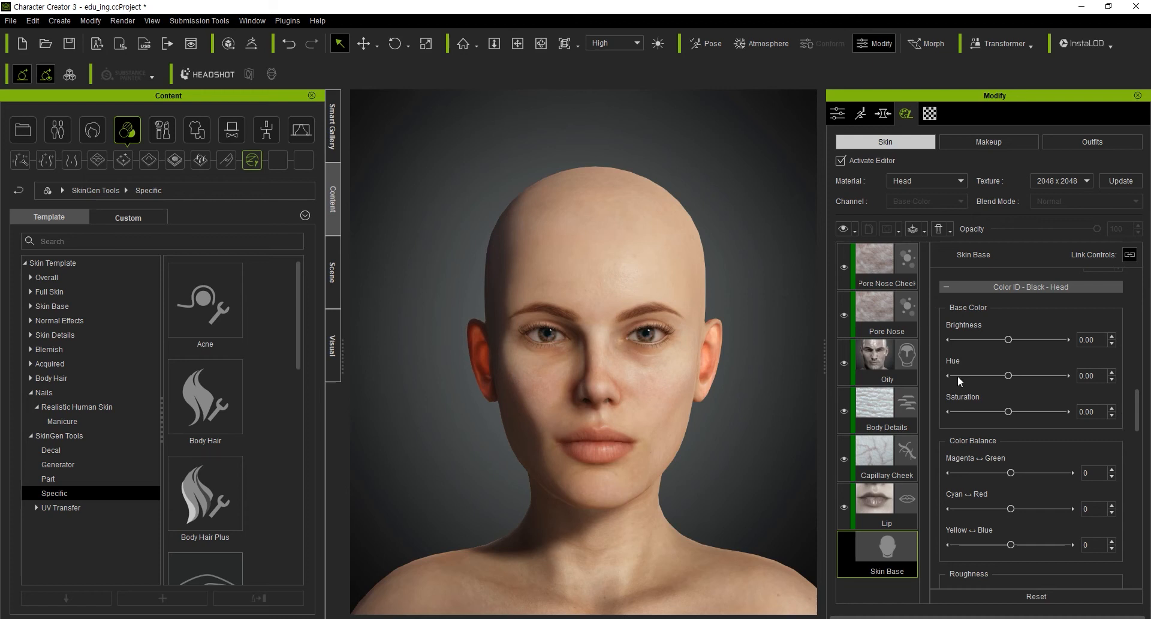
Step: Review the Skin Base resource and texture maps, and view the settings of the Lip and Capillary Cheek layers
{"action": "left_click_drag", "start_coordinate": [1139, 413], "coordinate": [1139, 366]}
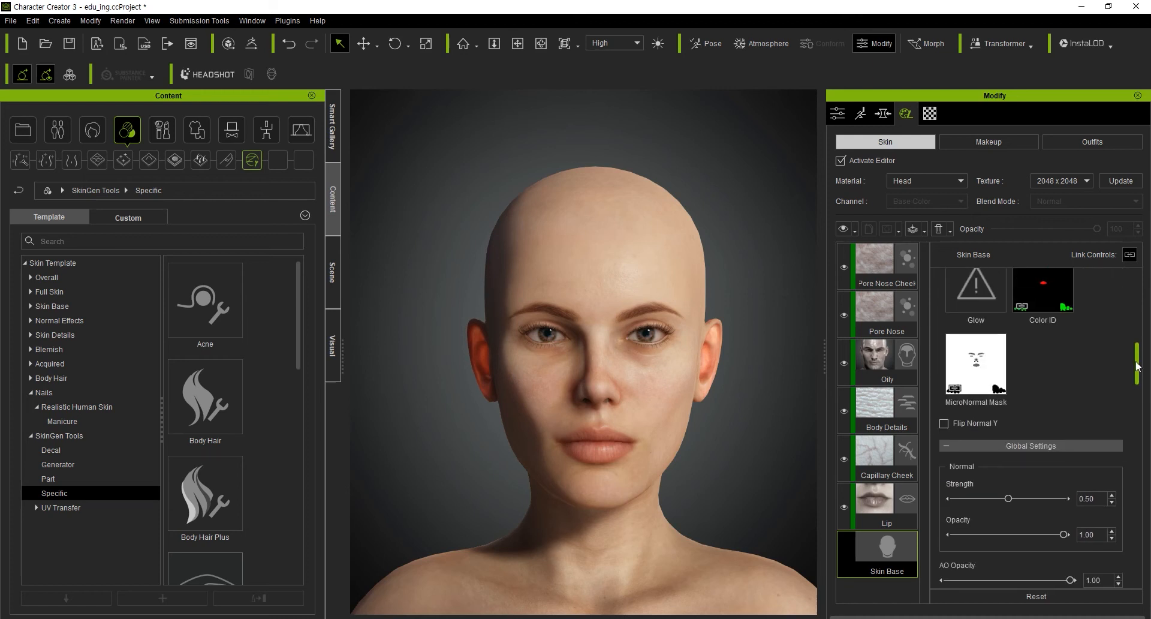
{"action": "left_click_drag", "start_coordinate": [1135, 374], "coordinate": [1135, 303]}
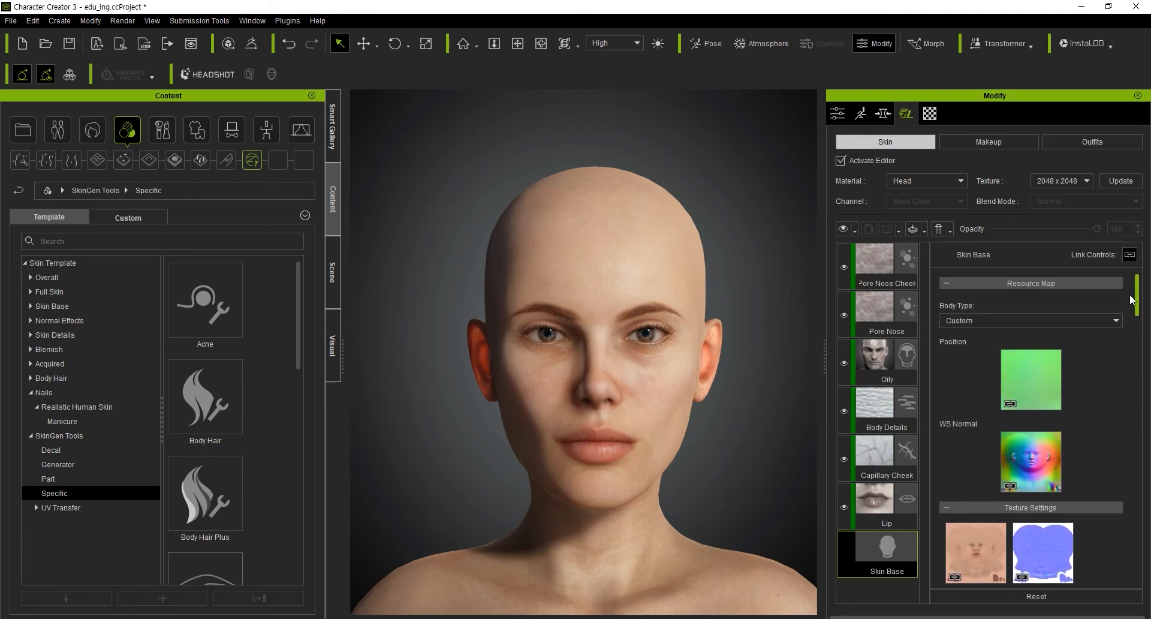
{"action": "left_click", "coordinate": [880, 512]}
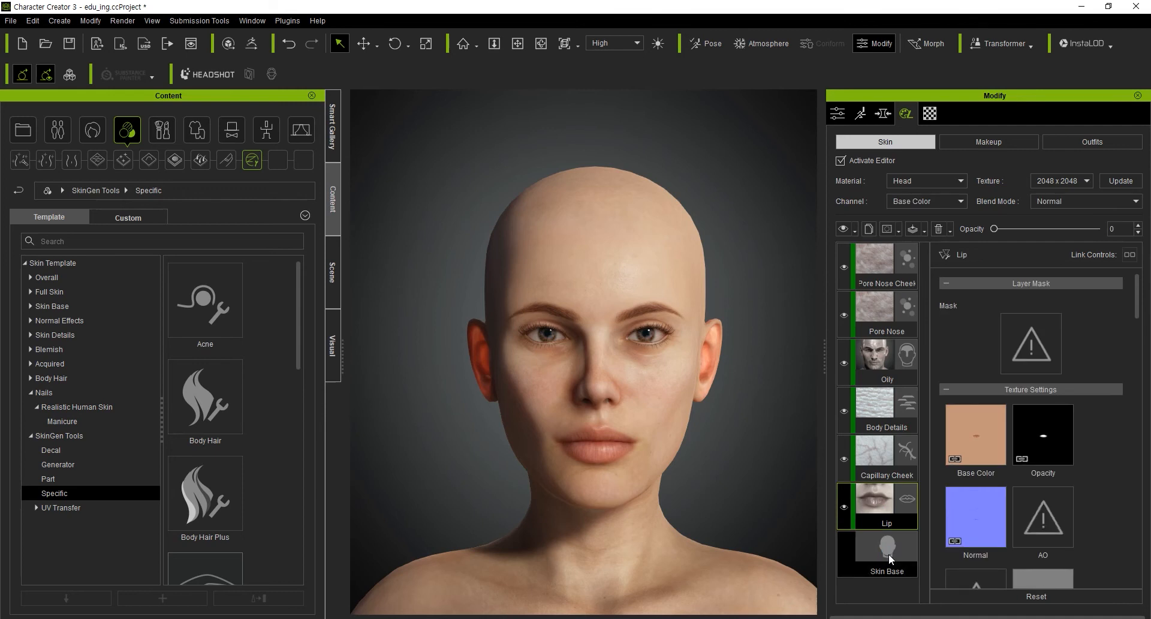
{"action": "left_click", "coordinate": [879, 455]}
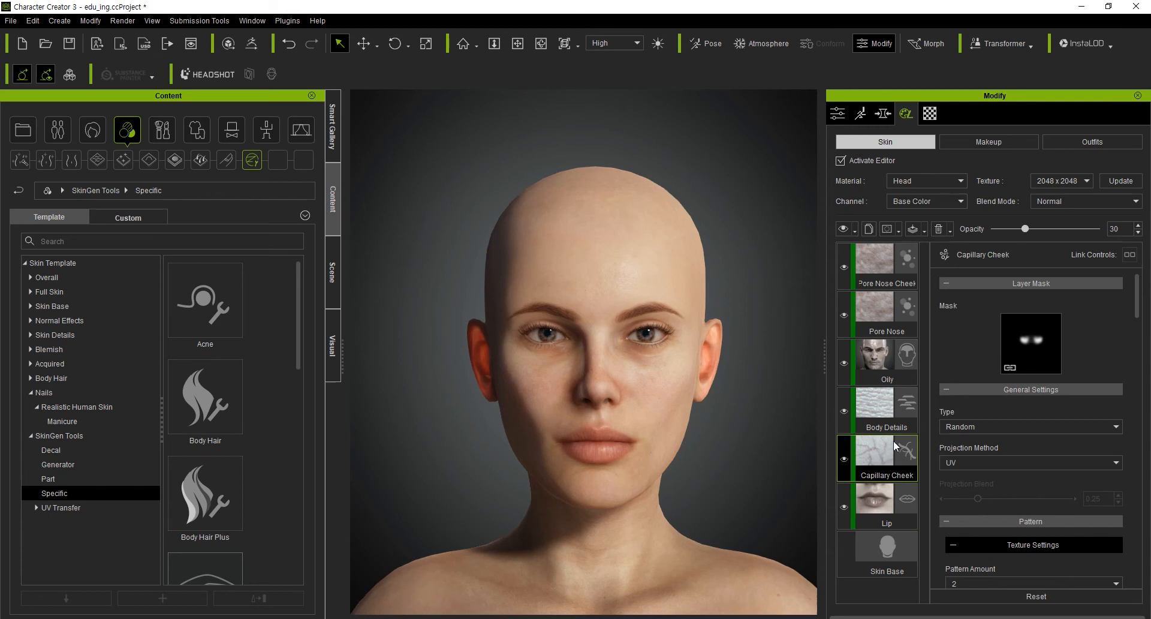
Step: Compare the cheek up close with the Capillary Cheek layer hidden and shown
{"action": "mouse_move", "coordinate": [1052, 346]}
{"action": "left_click", "coordinate": [844, 460]}
{"action": "scroll", "coordinate": [754, 414], "scroll_direction": "up", "scroll_amount": 5}
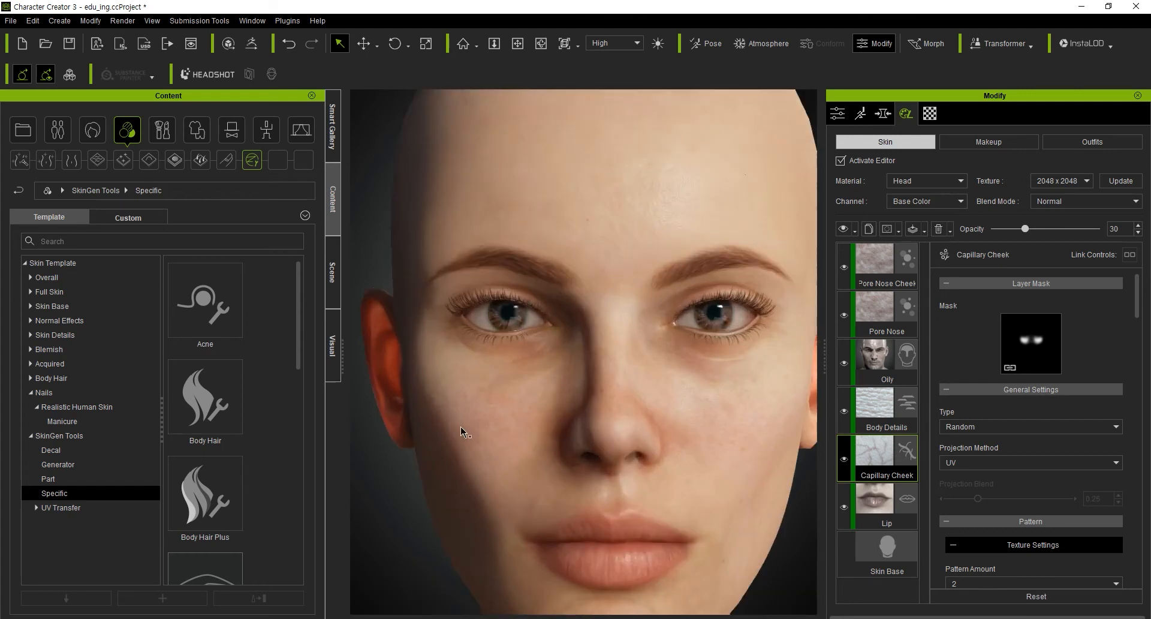
{"action": "scroll", "coordinate": [463, 432], "scroll_direction": "up", "scroll_amount": 3}
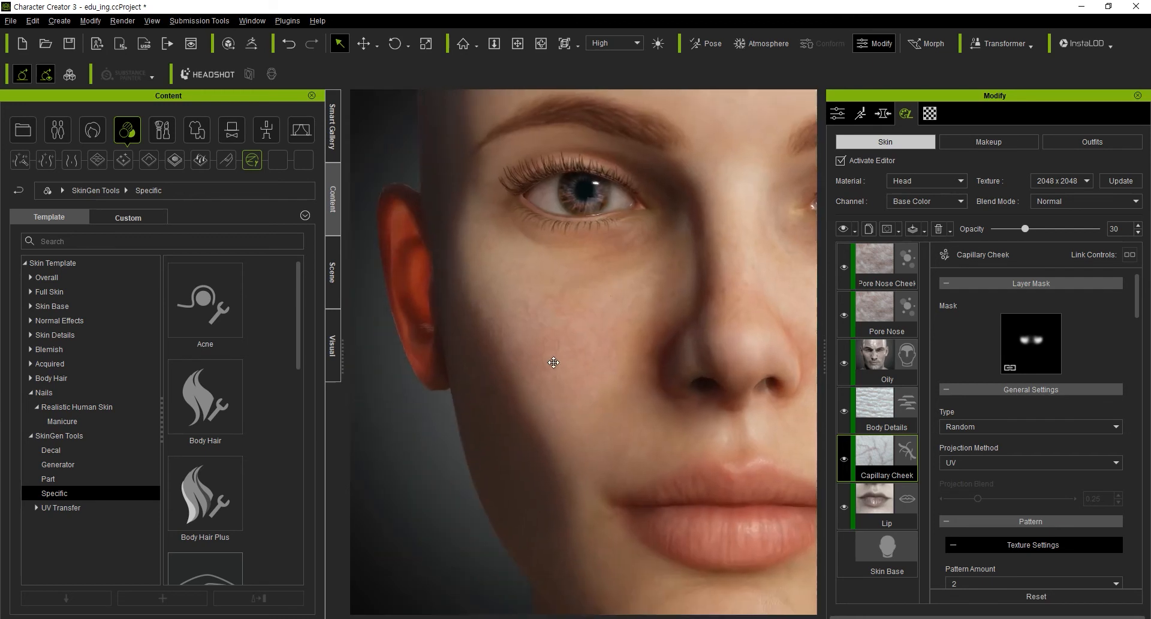
{"action": "left_click", "coordinate": [842, 458]}
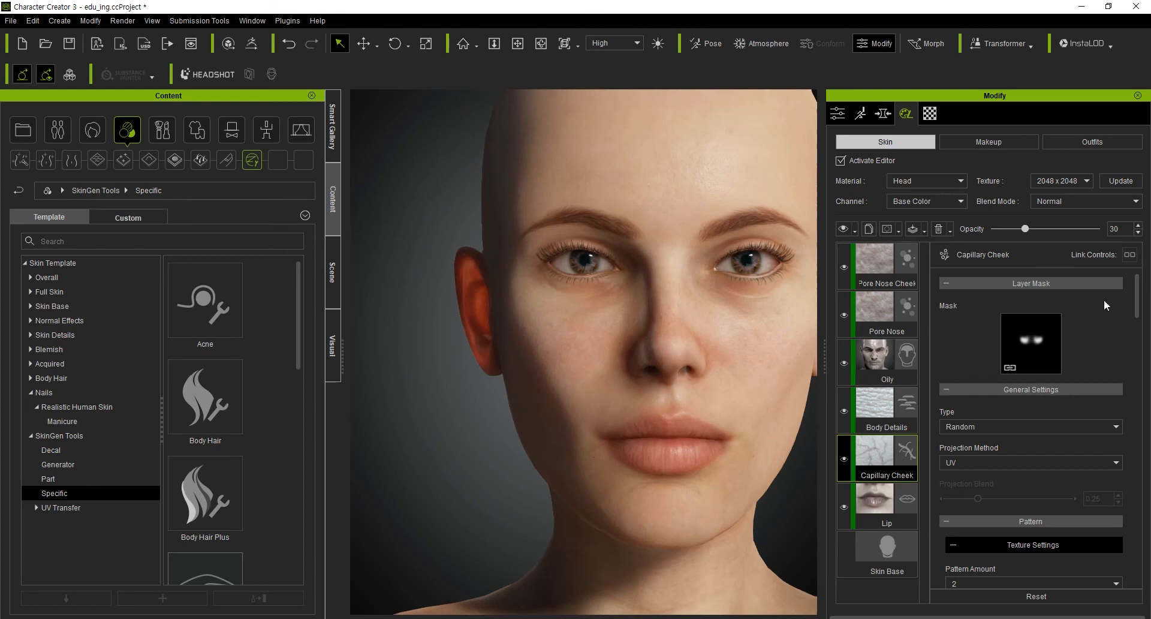
Step: Check the texture options available for the Capillary Cheek layer mask and dismiss them
{"action": "right_click", "coordinate": [1035, 340]}
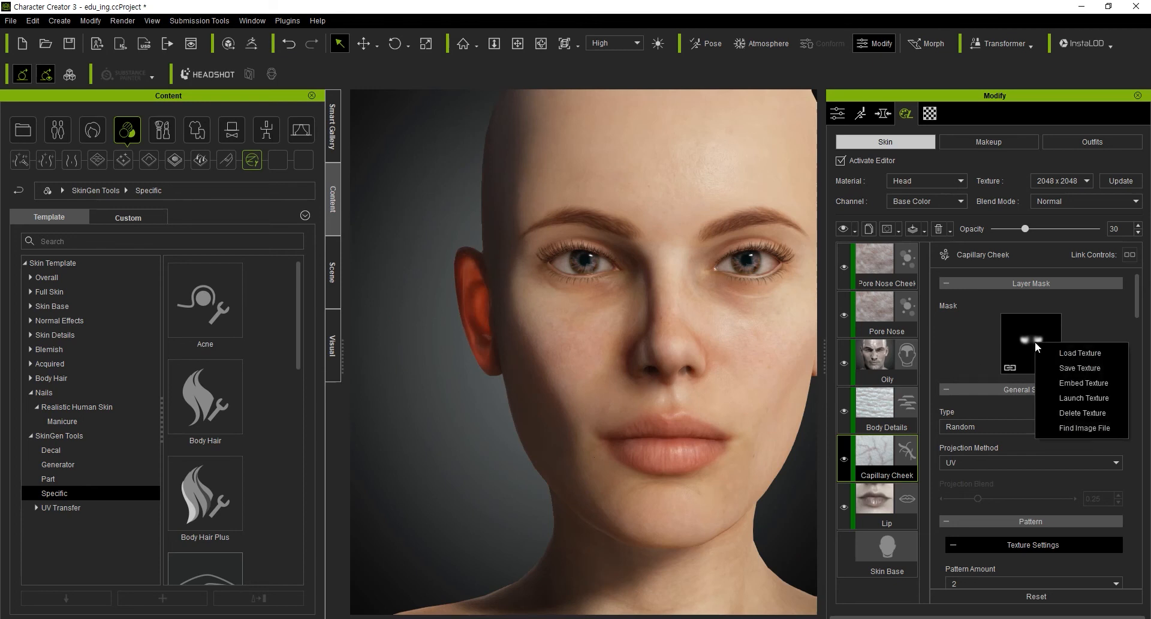
{"action": "left_click", "coordinate": [1122, 311]}
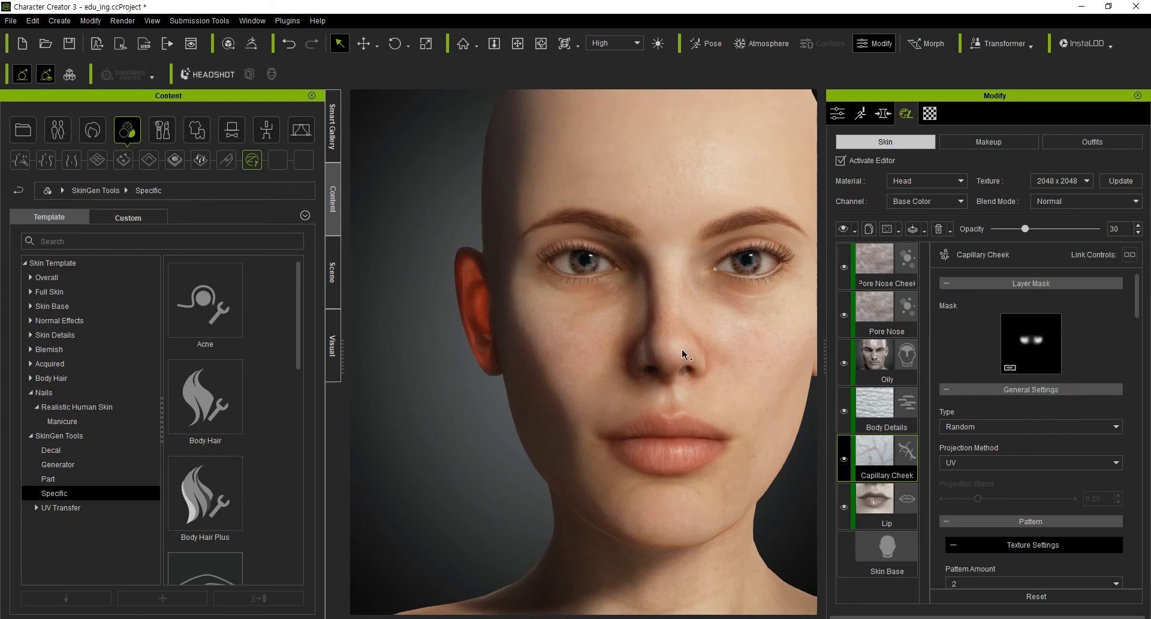
{"action": "middle_click_drag", "start_coordinate": [660, 354], "coordinate": [579, 384]}
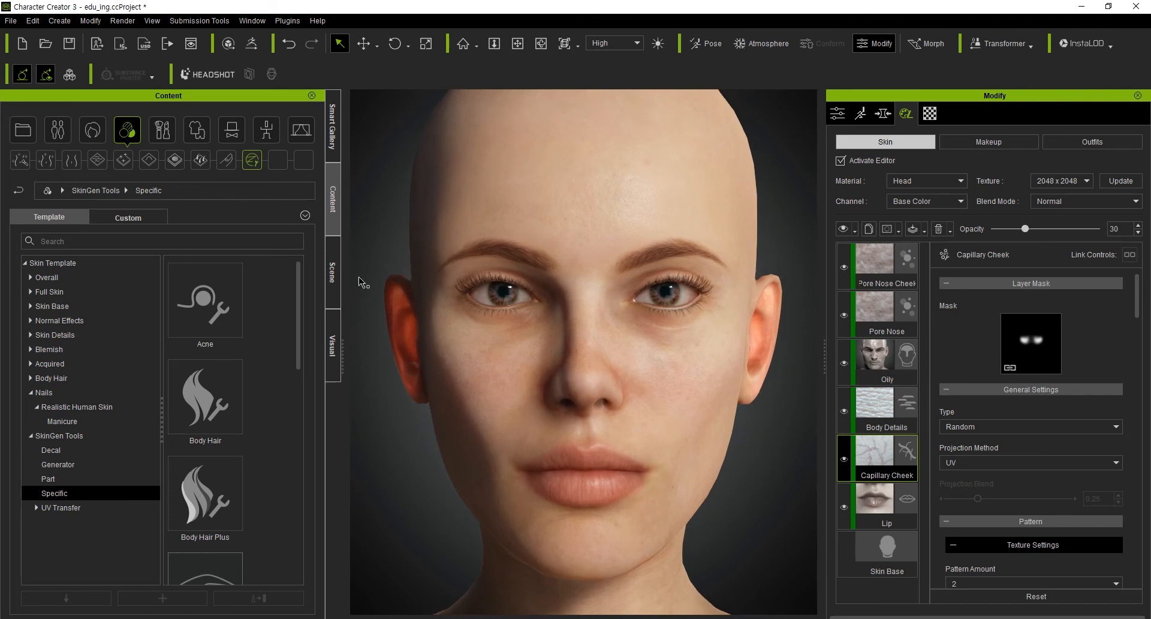
Step: Open the Skin Details templates in the skin content library
{"action": "left_click", "coordinate": [97, 159]}
{"action": "left_click", "coordinate": [123, 159]}
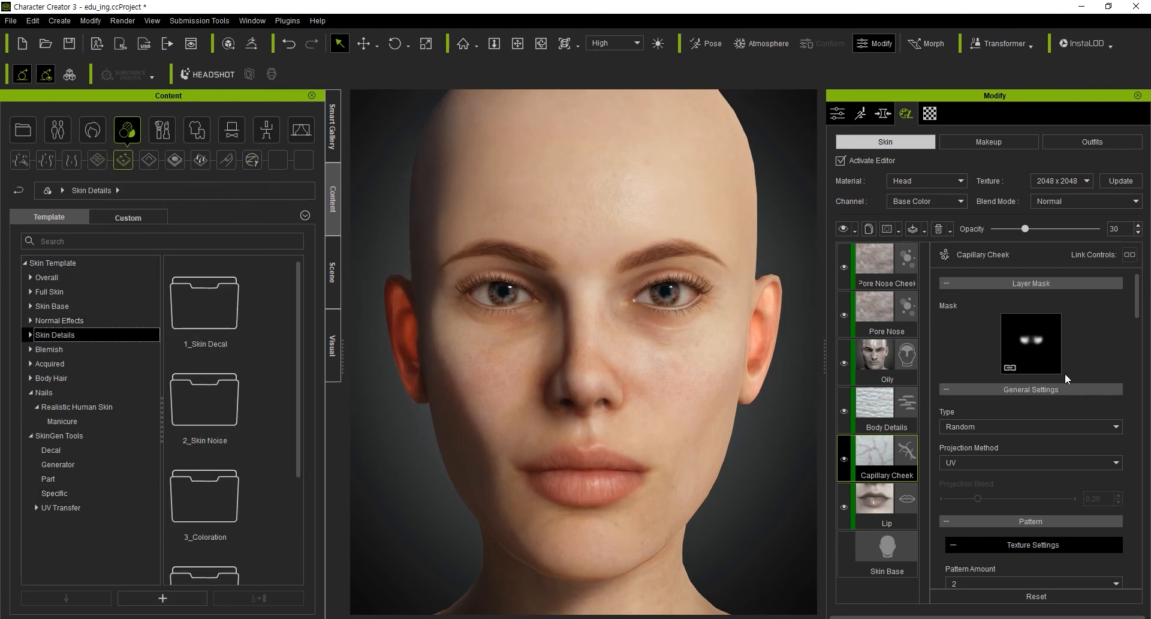
Step: Set the Capillary Cheek layer's opacity to 39 and adjust its Pattern Scale and Scale Variation
{"action": "mouse_move", "coordinate": [1025, 229]}
{"action": "left_mouse_down"}
{"action": "mouse_move", "coordinate": [1127, 246]}
{"action": "mouse_move", "coordinate": [1088, 231]}
{"action": "mouse_move", "coordinate": [1034, 242]}
{"action": "left_mouse_up"}
{"action": "left_click_drag", "start_coordinate": [1135, 311], "coordinate": [1137, 354]}
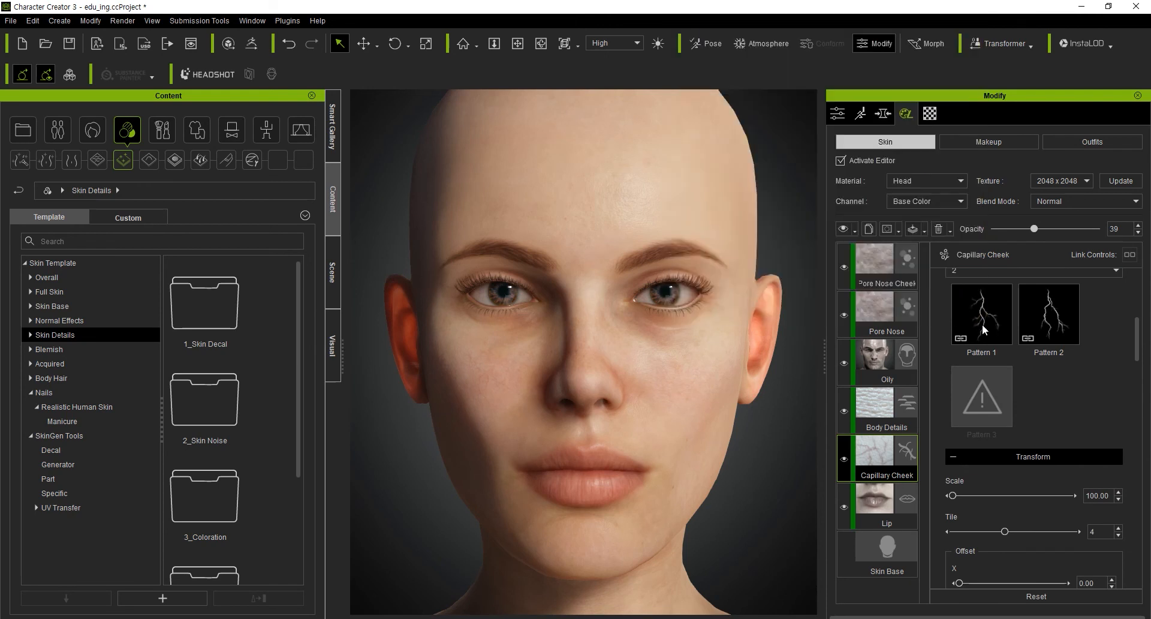
{"action": "left_click_drag", "start_coordinate": [1139, 354], "coordinate": [1138, 400]}
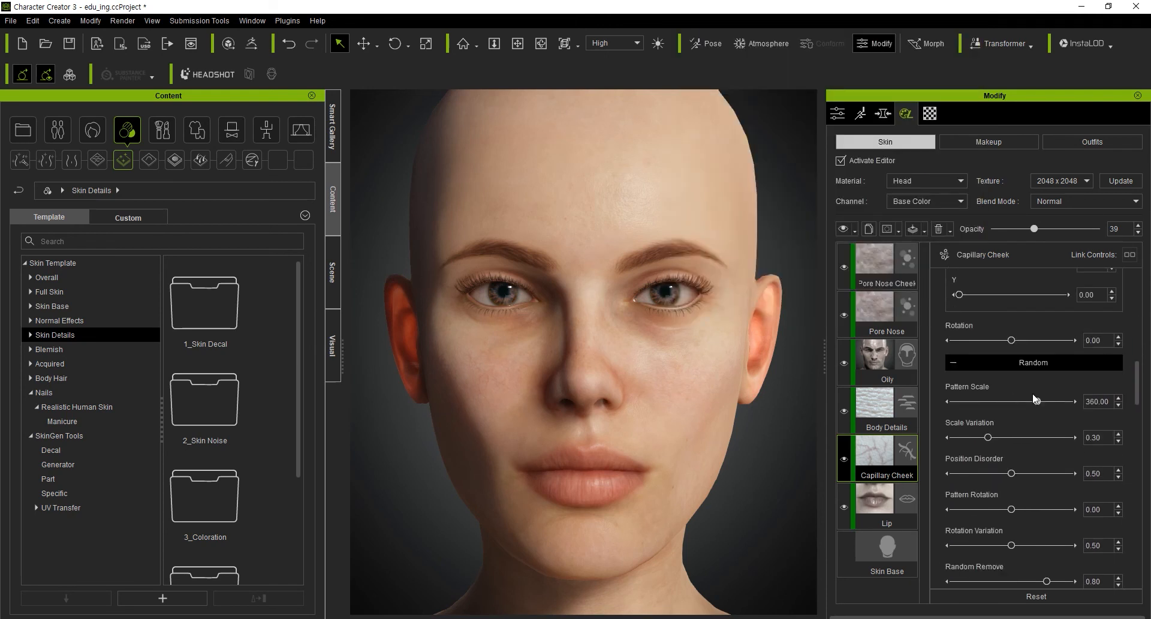
{"action": "left_click_drag", "start_coordinate": [1037, 403], "coordinate": [1057, 406]}
{"action": "left_click", "coordinate": [1025, 437]}
Step: Review the Capillary Cheek layer's mask, pattern and transform settings, and select the Oily layer
{"action": "left_click_drag", "start_coordinate": [1138, 374], "coordinate": [1150, 333]}
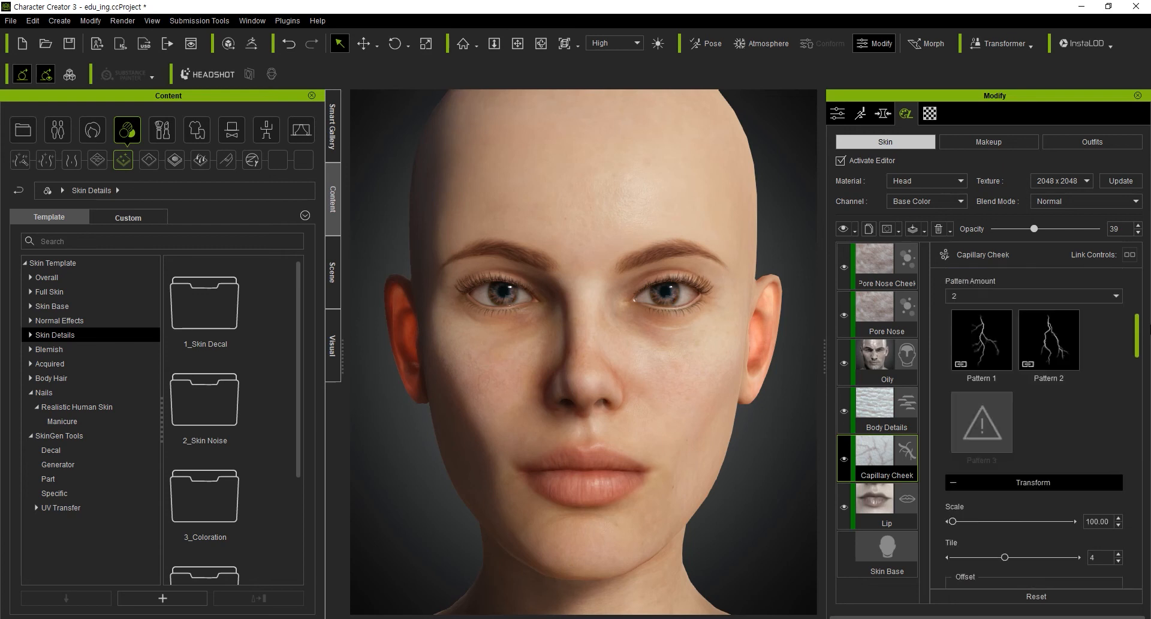
{"action": "scroll", "coordinate": [1067, 323], "scroll_direction": "up", "scroll_amount": 6}
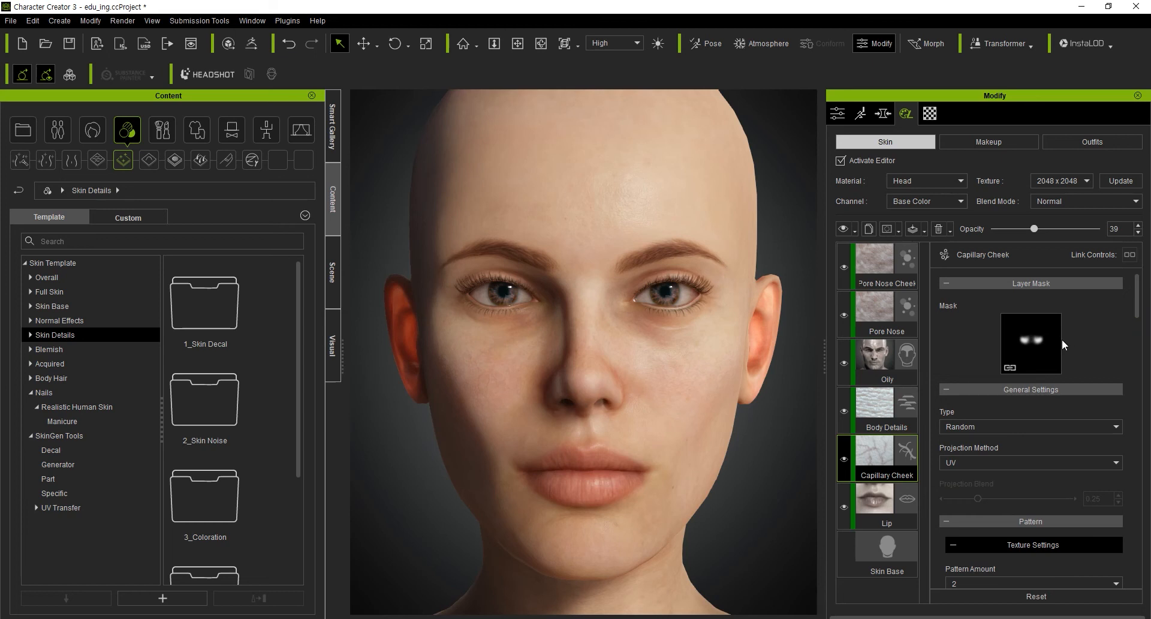
{"action": "left_click_drag", "start_coordinate": [1137, 297], "coordinate": [1137, 348]}
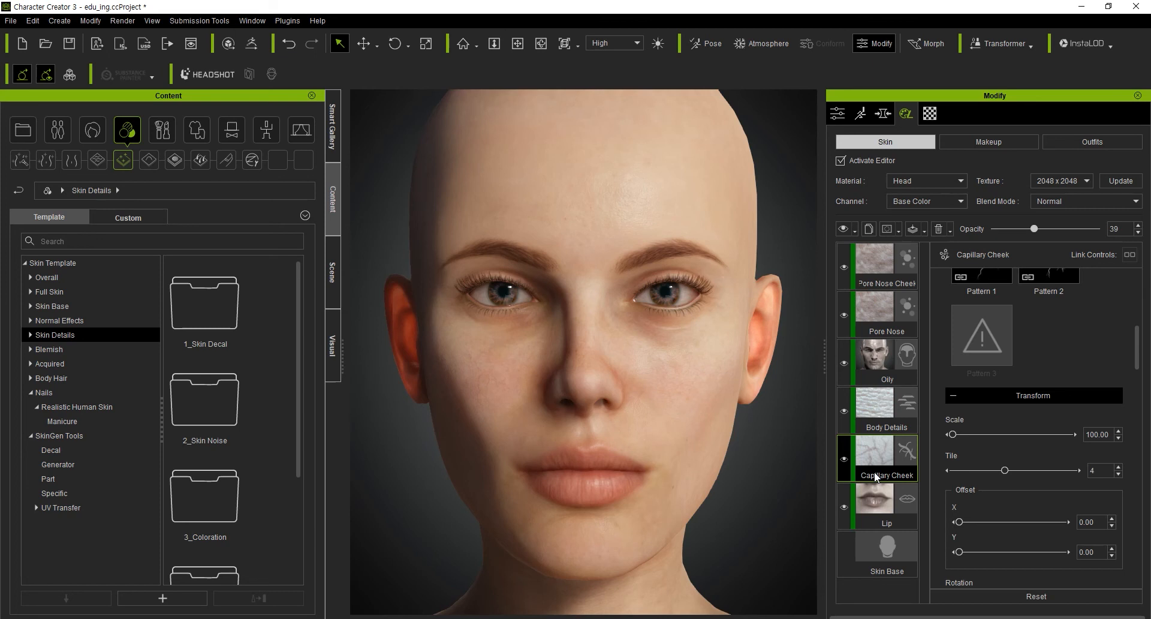
{"action": "left_click", "coordinate": [863, 361]}
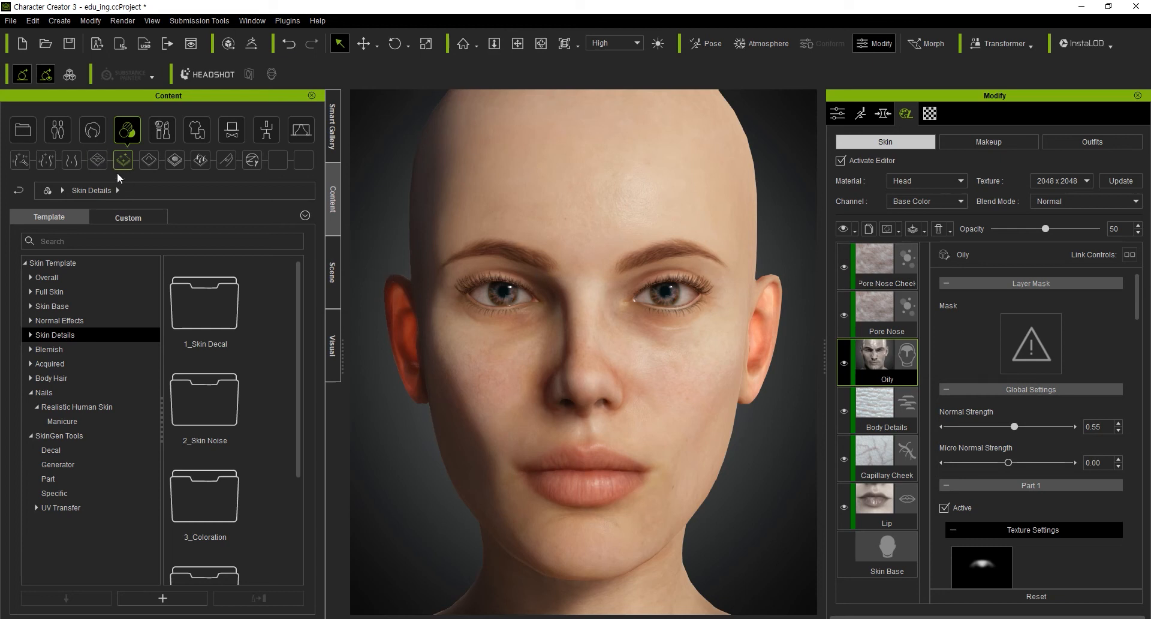
Step: Open the Overall skin templates and browse the Normal and Special folders
{"action": "left_click", "coordinate": [26, 160]}
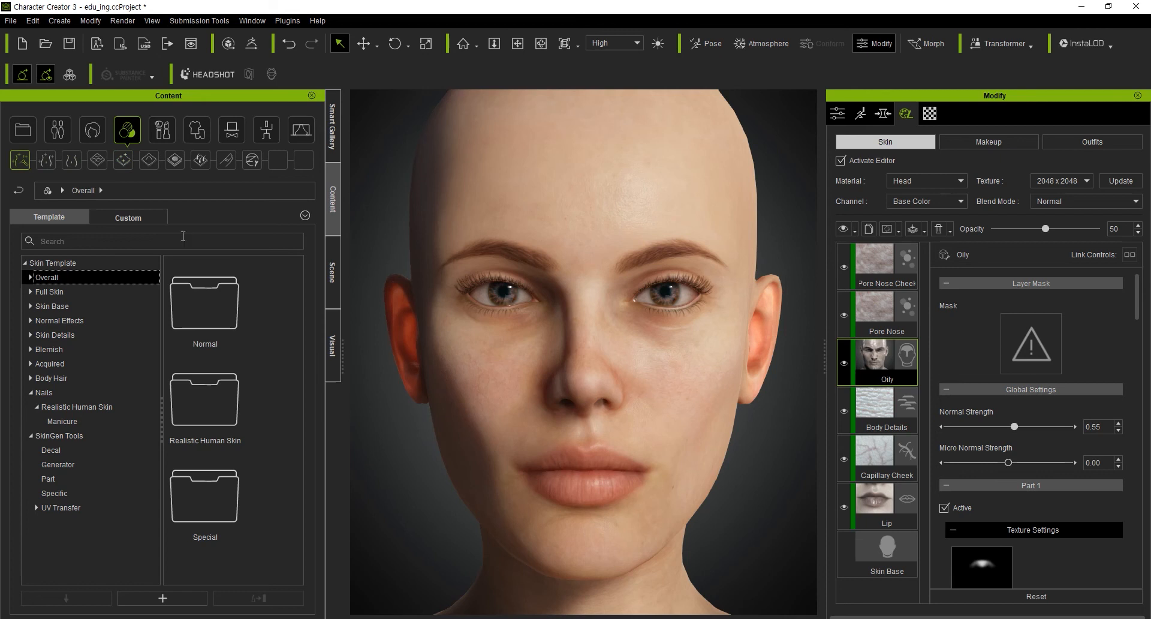
{"action": "left_click", "coordinate": [30, 276]}
{"action": "left_click", "coordinate": [59, 292]}
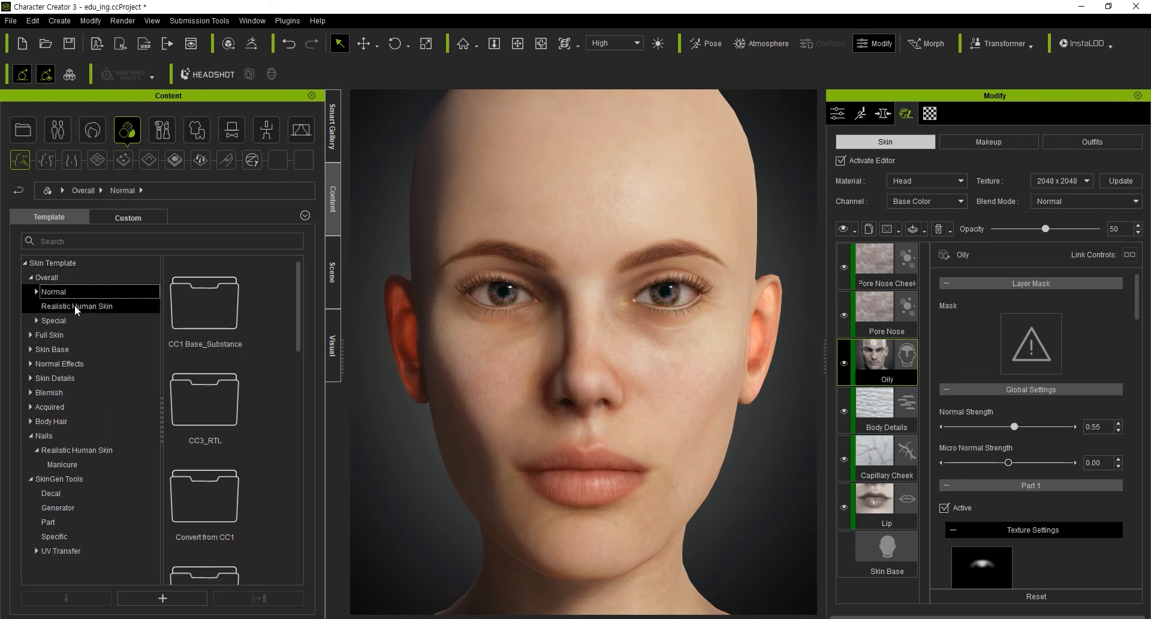
{"action": "left_click", "coordinate": [95, 321]}
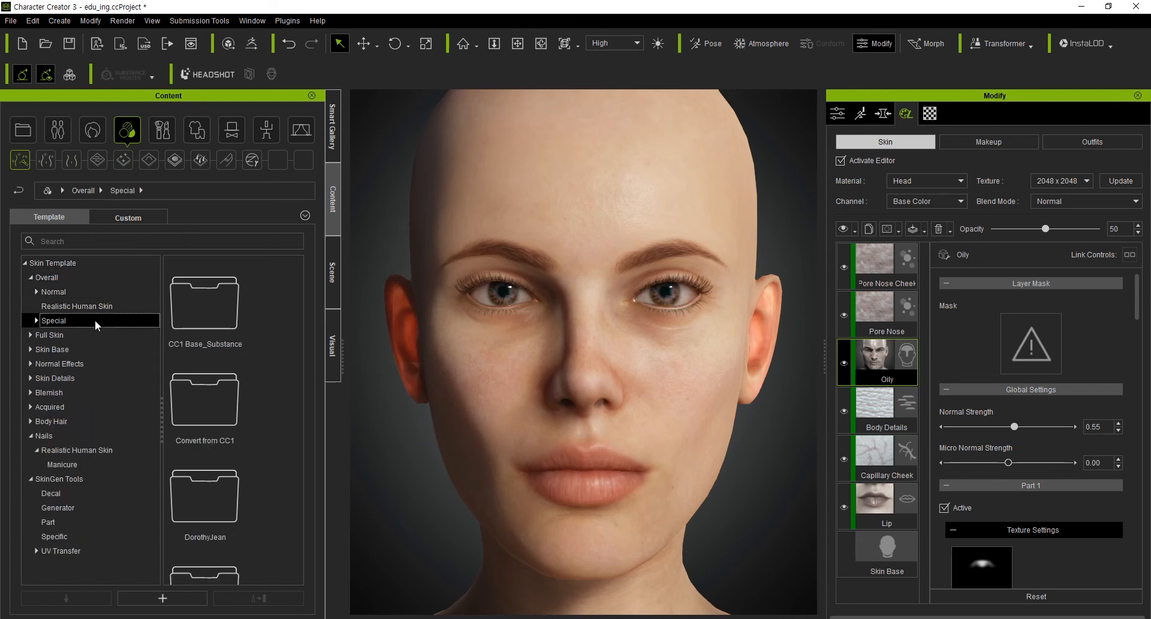
{"action": "scroll", "coordinate": [242, 369], "scroll_direction": "down", "scroll_amount": 3}
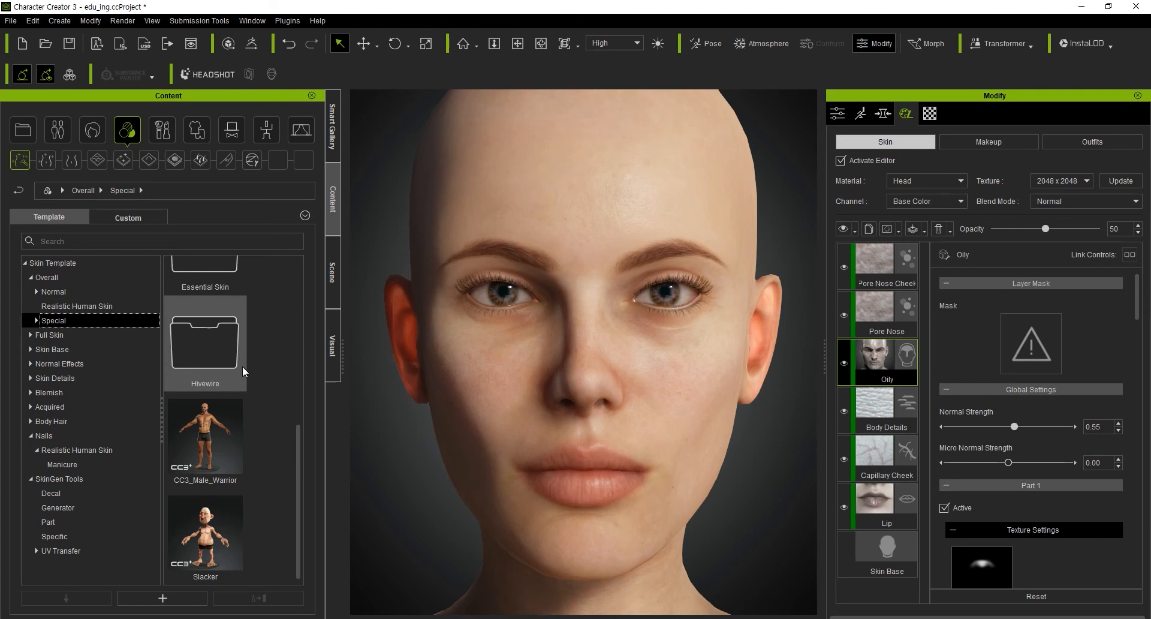
Step: Look through the Normal folder of the Overall skin templates and preview the CC3+_Katherine and CC3+_Neutral_F skins
{"action": "left_click", "coordinate": [86, 307]}
{"action": "left_click", "coordinate": [66, 277]}
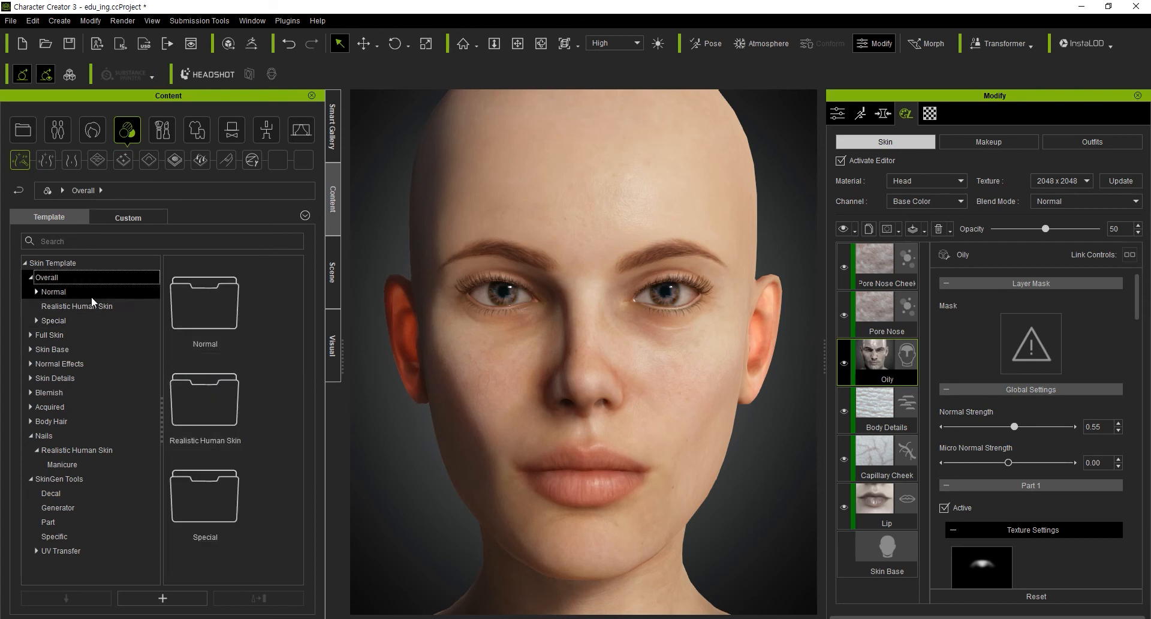
{"action": "double_click", "coordinate": [215, 315]}
{"action": "scroll", "coordinate": [281, 362], "scroll_direction": "down", "scroll_amount": 5}
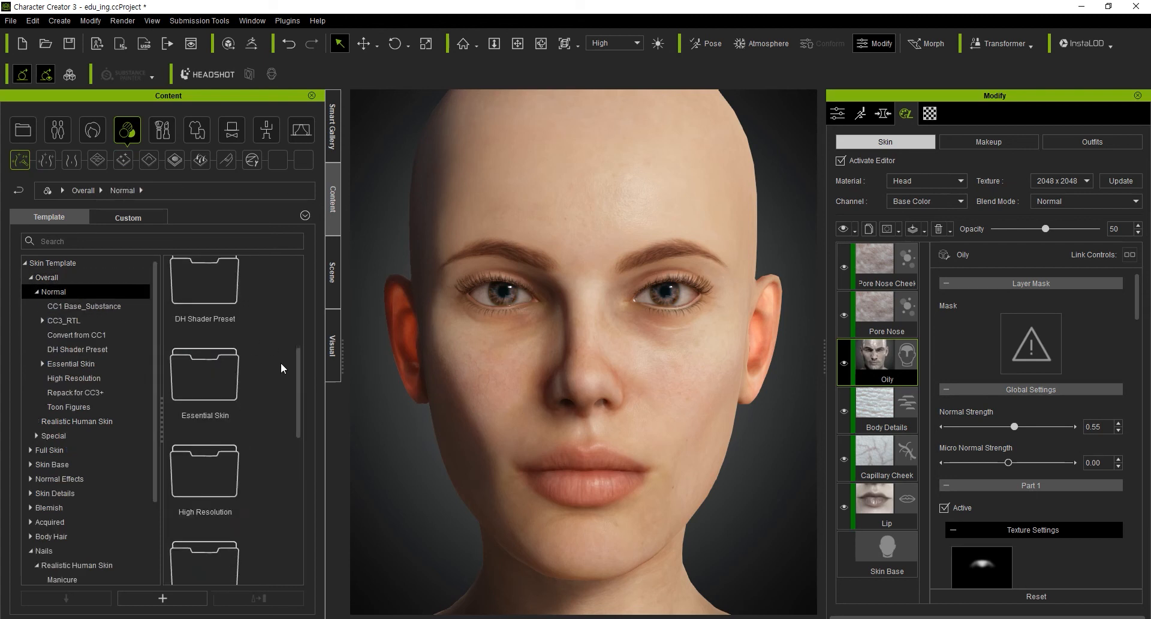
{"action": "mouse_move", "coordinate": [200, 346]}
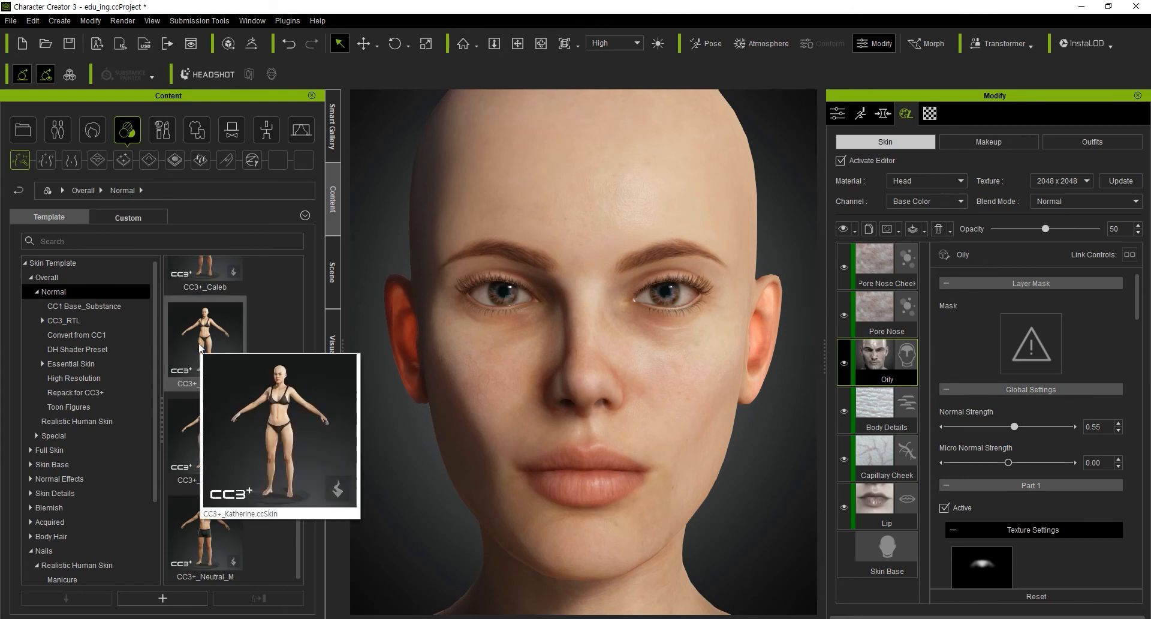
{"action": "mouse_move", "coordinate": [219, 328]}
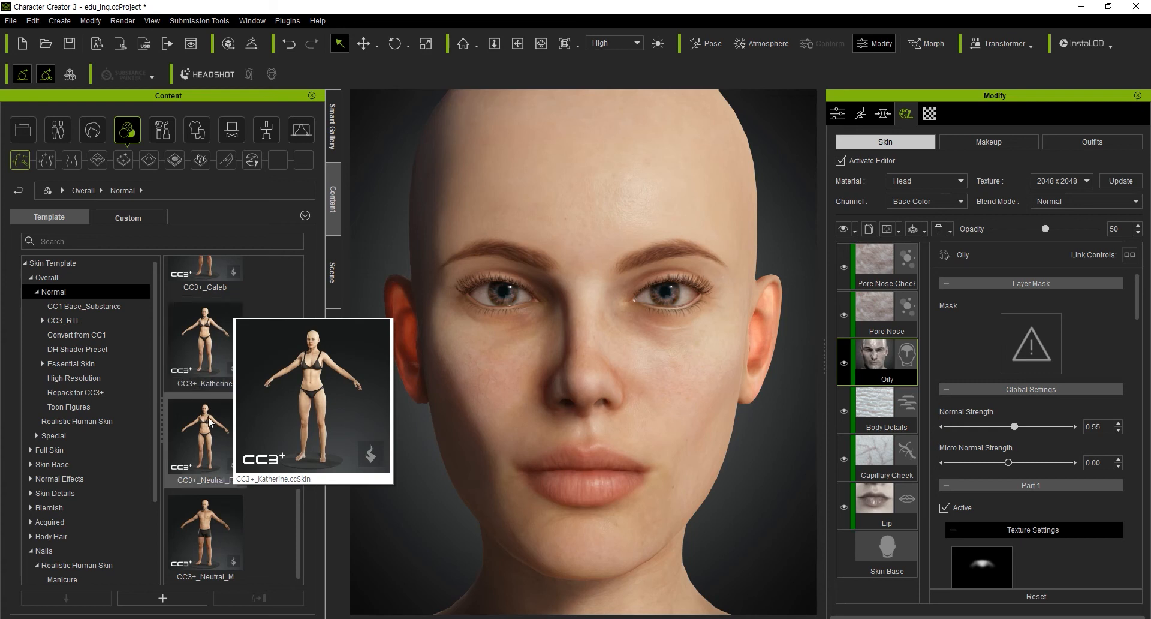
{"action": "mouse_move", "coordinate": [209, 429]}
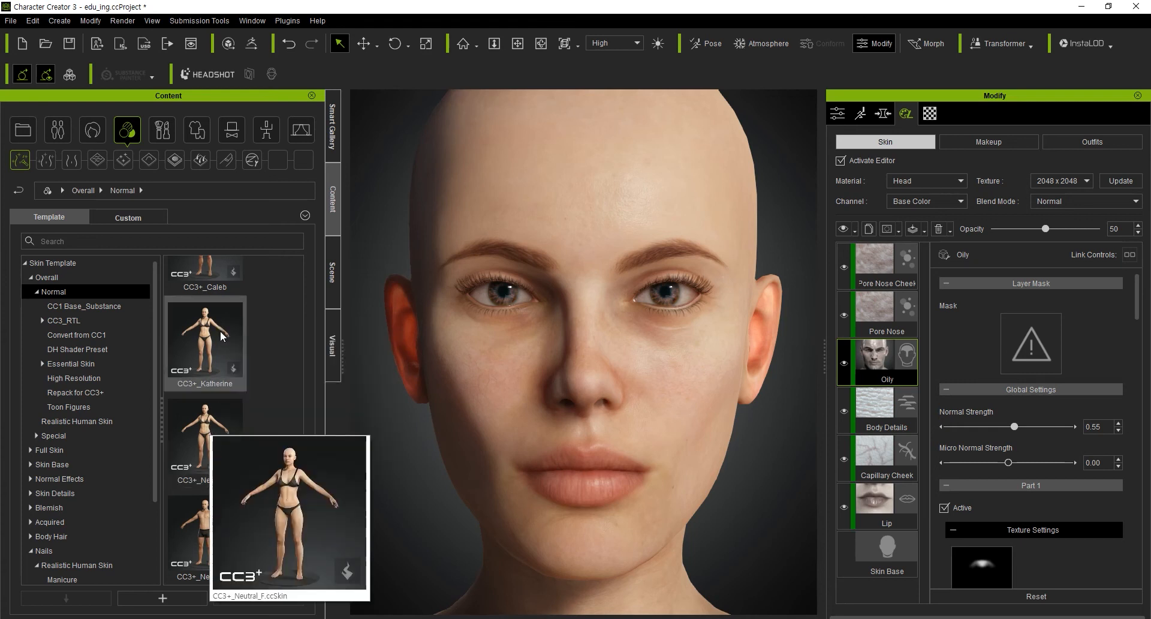
{"action": "mouse_move", "coordinate": [207, 474]}
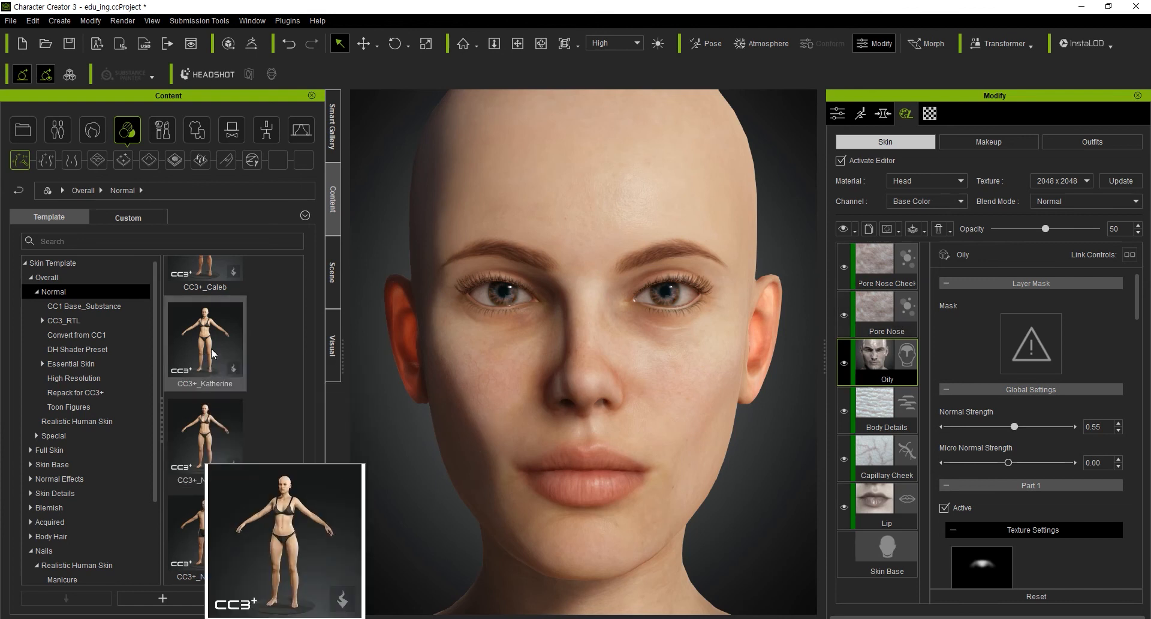
Step: Browse the remaining Normal skin templates and look through the High Resolution folder
{"action": "scroll", "coordinate": [203, 388], "scroll_direction": "up", "scroll_amount": 5}
{"action": "scroll", "coordinate": [207, 389], "scroll_direction": "down", "scroll_amount": 5}
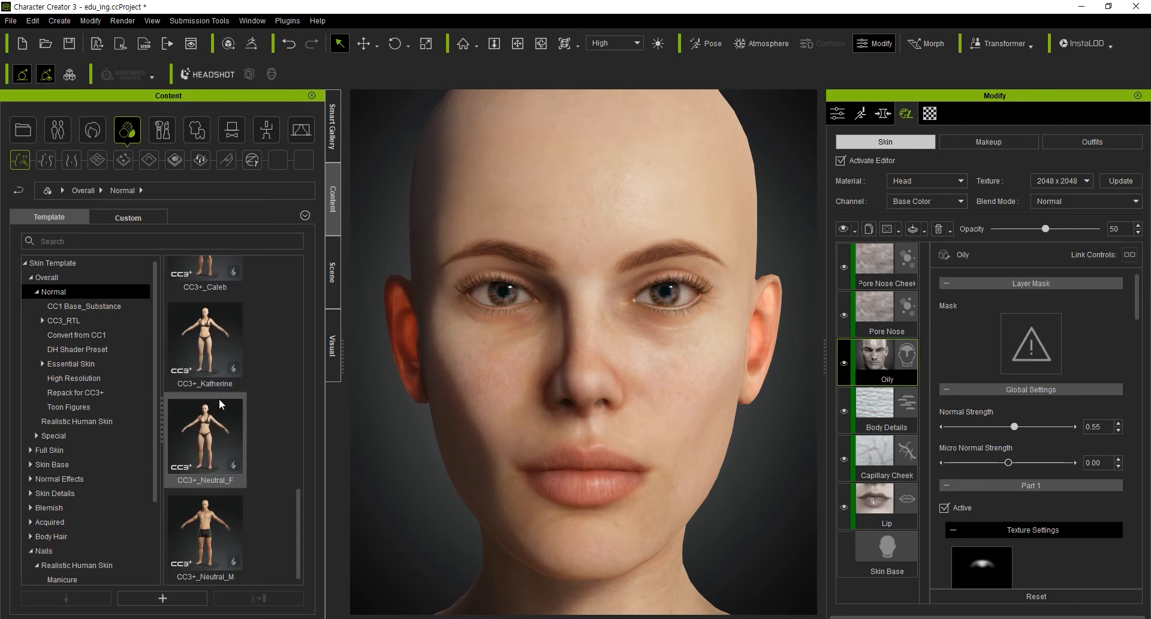
{"action": "scroll", "coordinate": [237, 445], "scroll_direction": "up", "scroll_amount": 4}
{"action": "scroll", "coordinate": [237, 447], "scroll_direction": "down", "scroll_amount": 4}
{"action": "scroll", "coordinate": [246, 470], "scroll_direction": "up", "scroll_amount": 3}
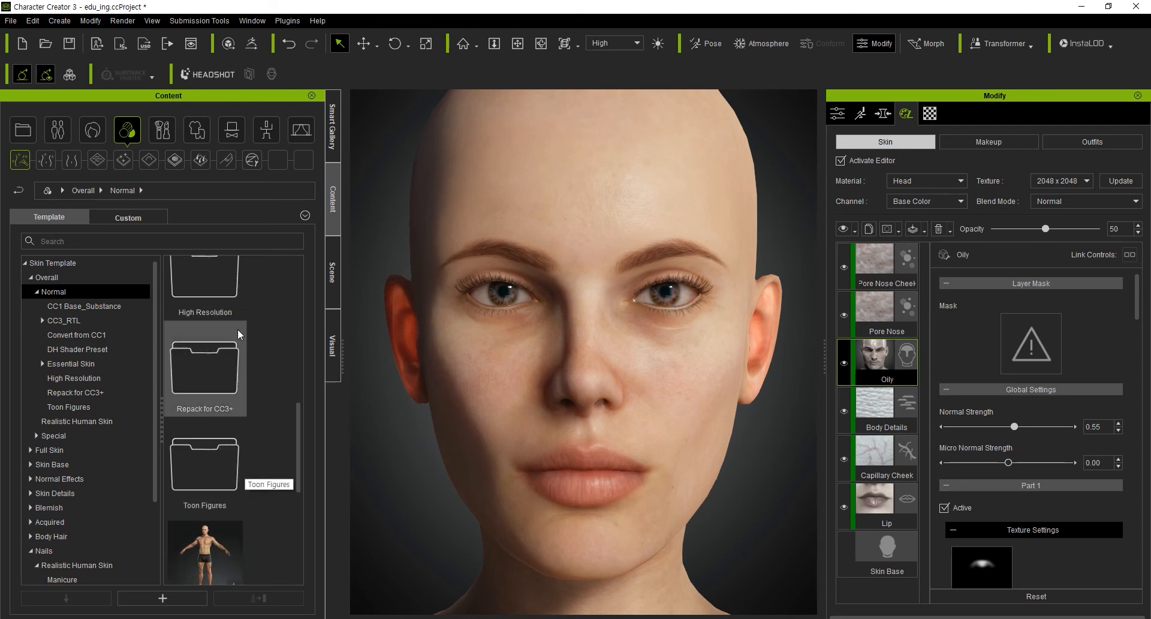
{"action": "double_click", "coordinate": [222, 306]}
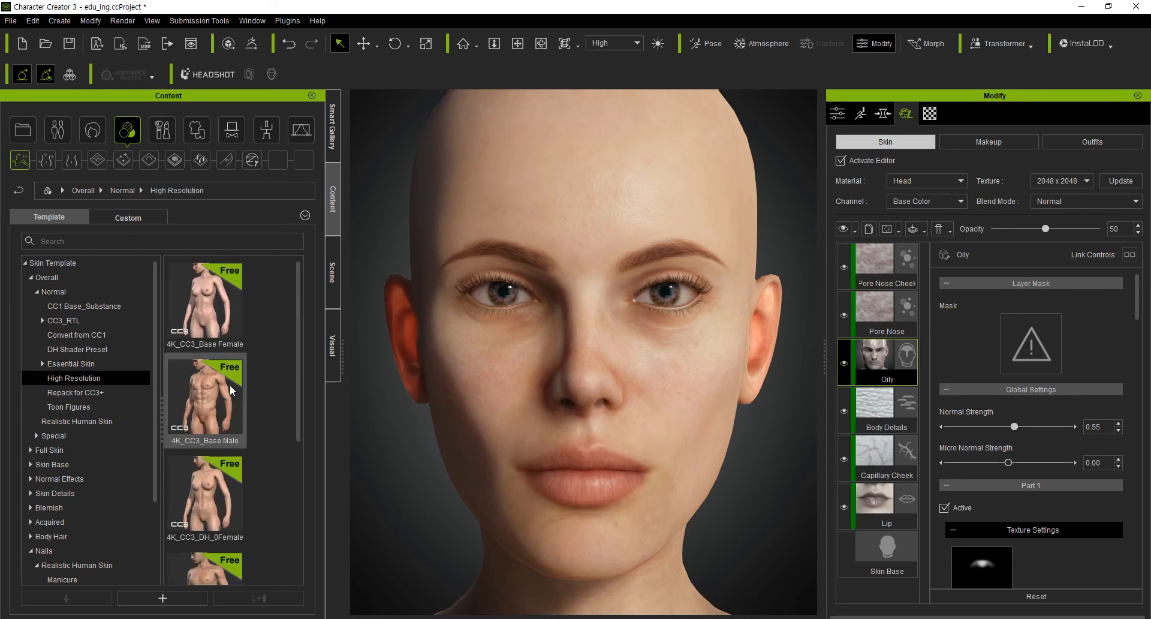
{"action": "scroll", "coordinate": [229, 383], "scroll_direction": "down", "scroll_amount": 3}
{"action": "scroll", "coordinate": [228, 387], "scroll_direction": "up", "scroll_amount": 3}
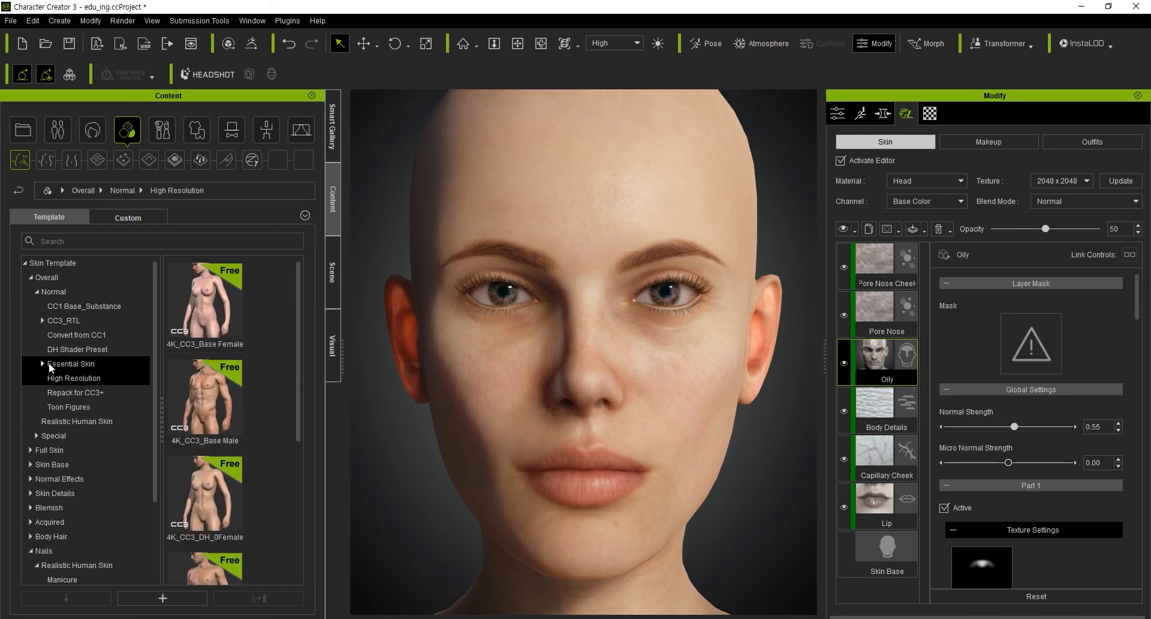
Step: Apply the CC3+_Katherine skin from the Normal folder with material settings and textures, shader textures and shader parameters, accepting the SkinGen session's deactivation
{"action": "left_click", "coordinate": [64, 293]}
{"action": "scroll", "coordinate": [240, 387], "scroll_direction": "down", "scroll_amount": 10}
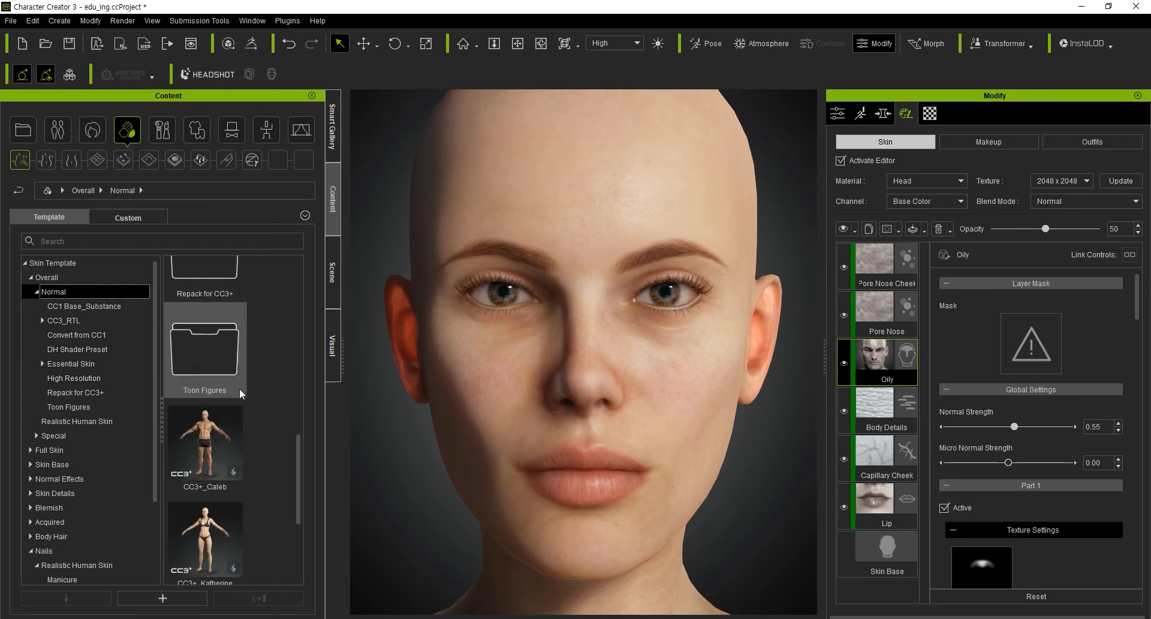
{"action": "mouse_move", "coordinate": [210, 406]}
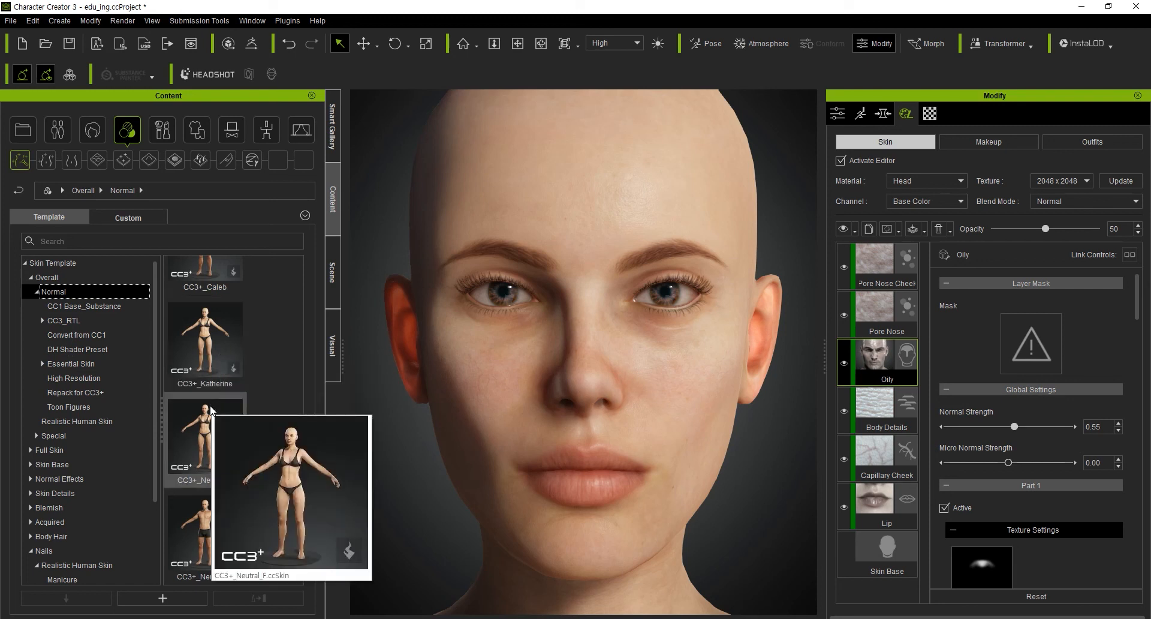
{"action": "left_click_drag", "start_coordinate": [210, 355], "coordinate": [602, 293]}
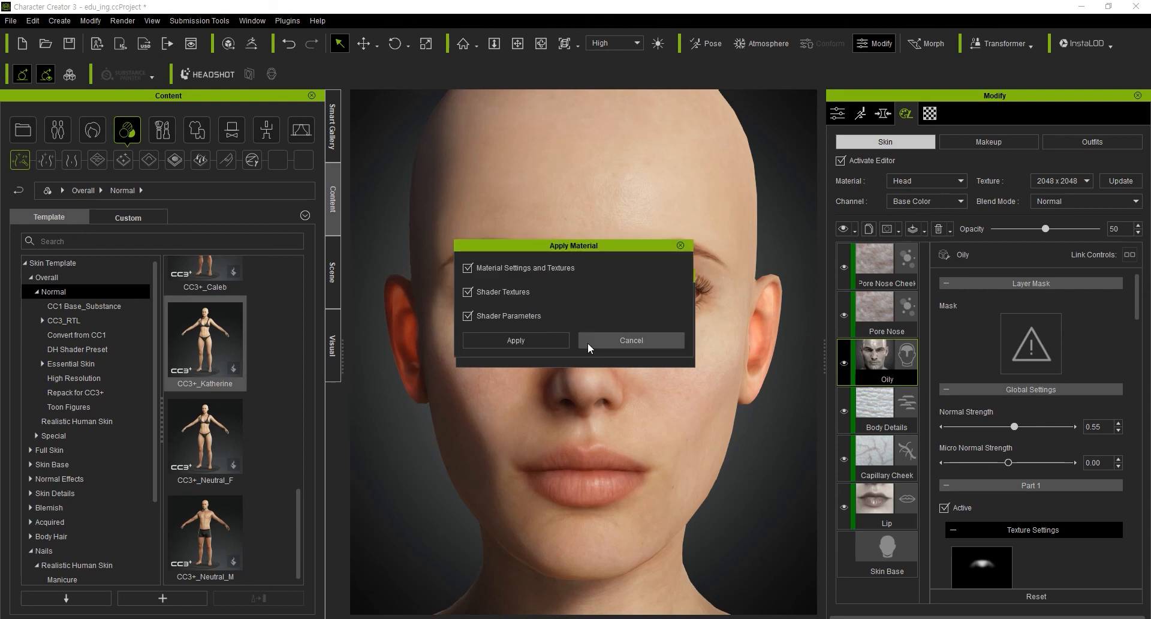
{"action": "left_click_drag", "start_coordinate": [574, 249], "coordinate": [908, 248]}
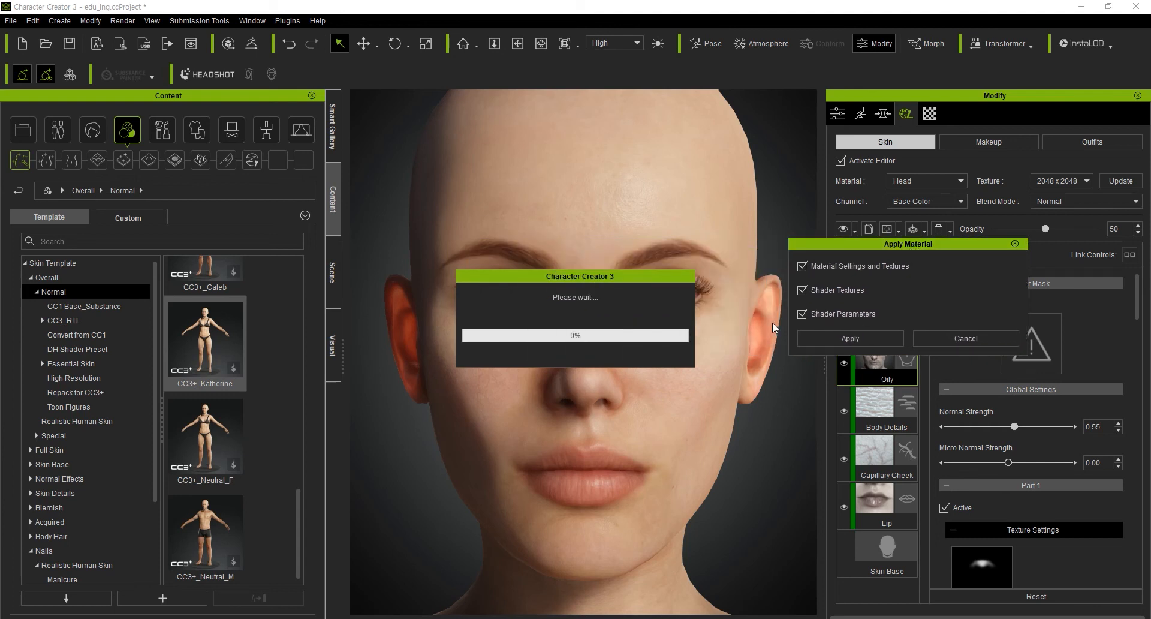
{"action": "left_click", "coordinate": [876, 337]}
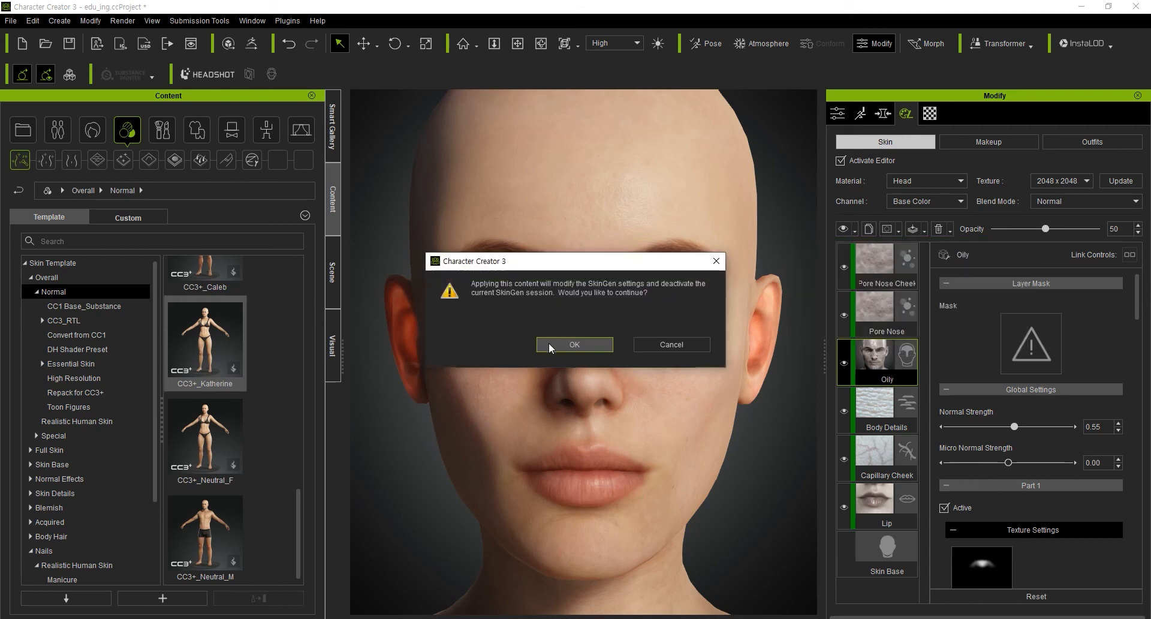
{"action": "left_click", "coordinate": [549, 343]}
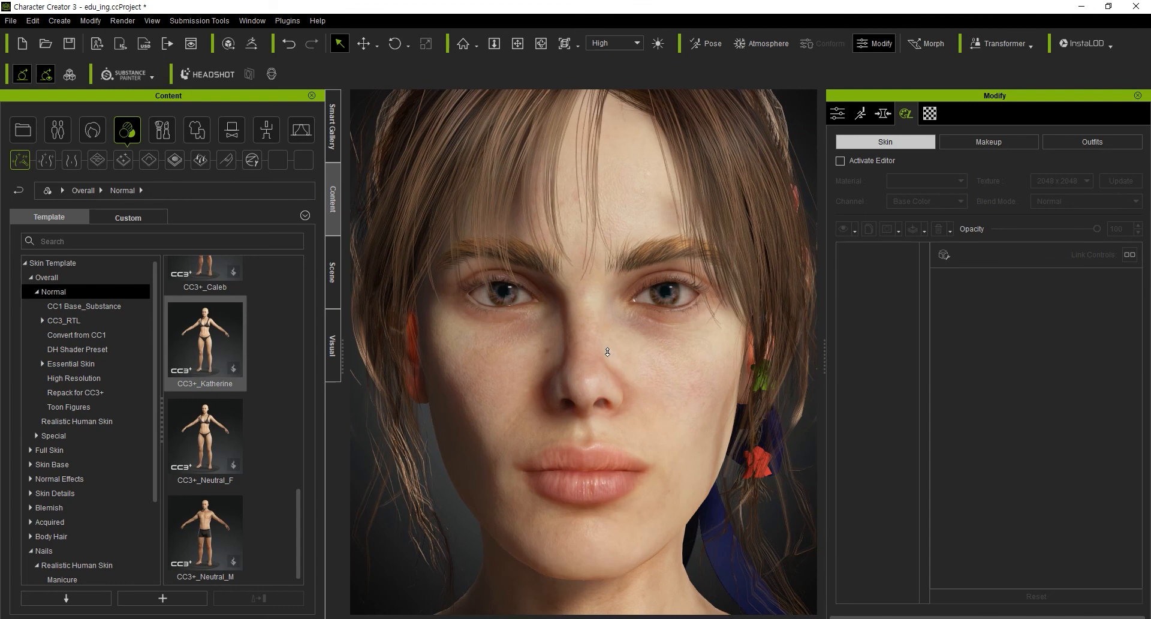
Step: Reactivate the skin editor and inspect the applied skin on the face from several angles
{"action": "scroll", "coordinate": [600, 355], "scroll_direction": "up", "scroll_amount": 3}
{"action": "left_click", "coordinate": [840, 161]}
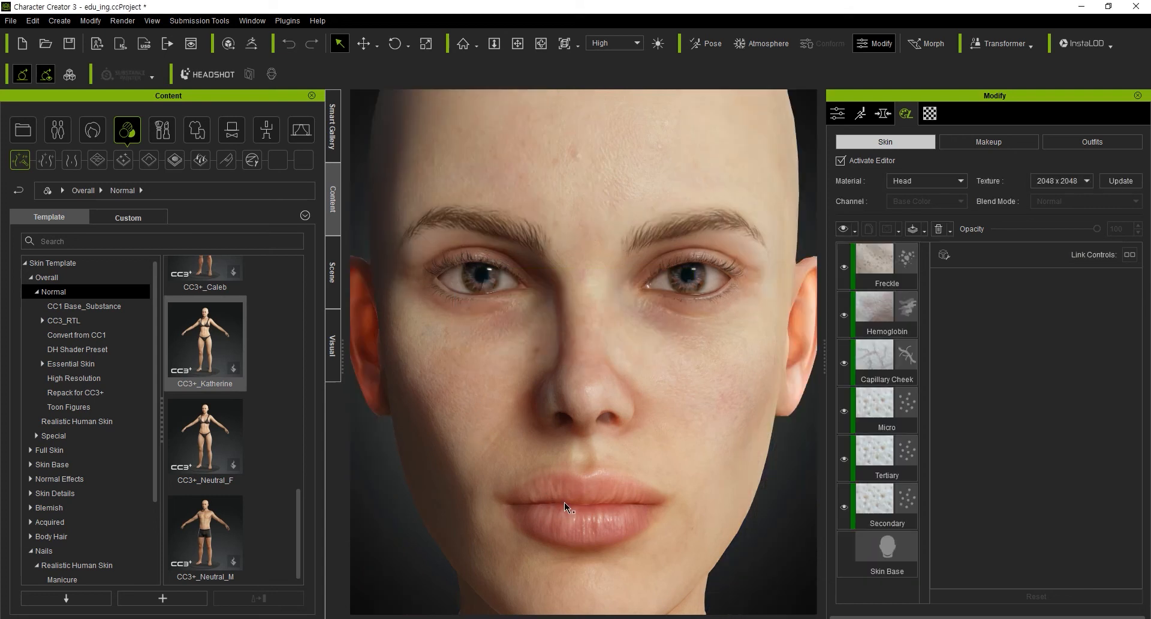
{"action": "right_click_drag", "start_coordinate": [686, 423], "coordinate": [529, 420]}
{"action": "right_click_drag", "start_coordinate": [473, 384], "coordinate": [639, 405]}
{"action": "middle_click_drag", "start_coordinate": [639, 406], "coordinate": [640, 369]}
{"action": "right_click_drag", "start_coordinate": [640, 369], "coordinate": [641, 356]}
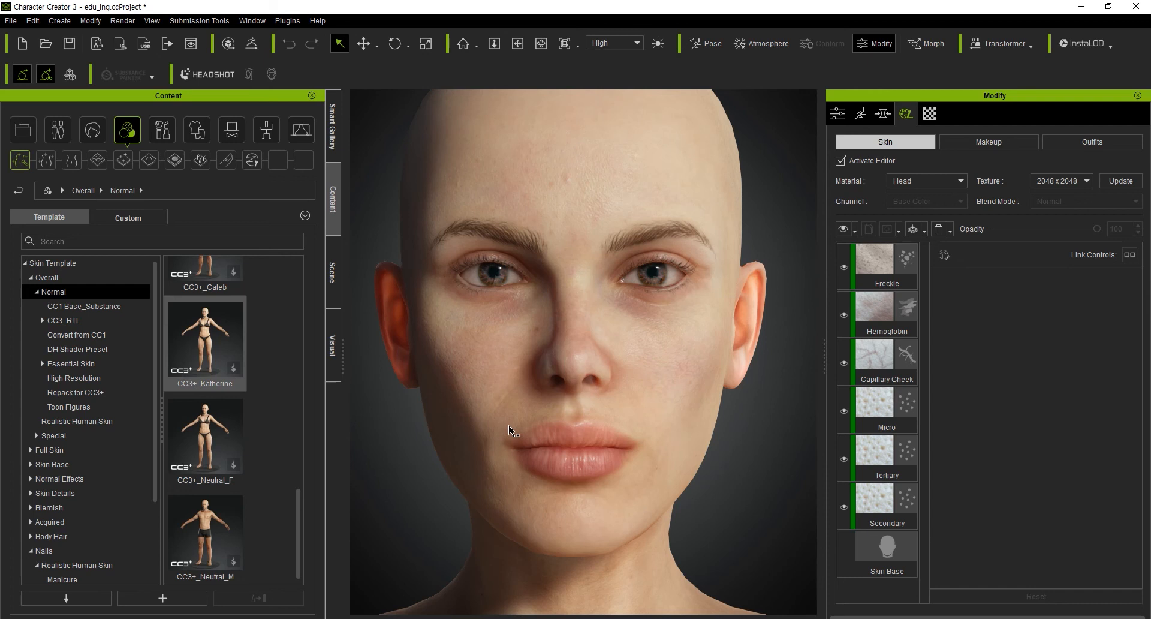
{"action": "scroll", "coordinate": [577, 437], "scroll_direction": "up", "scroll_amount": 3}
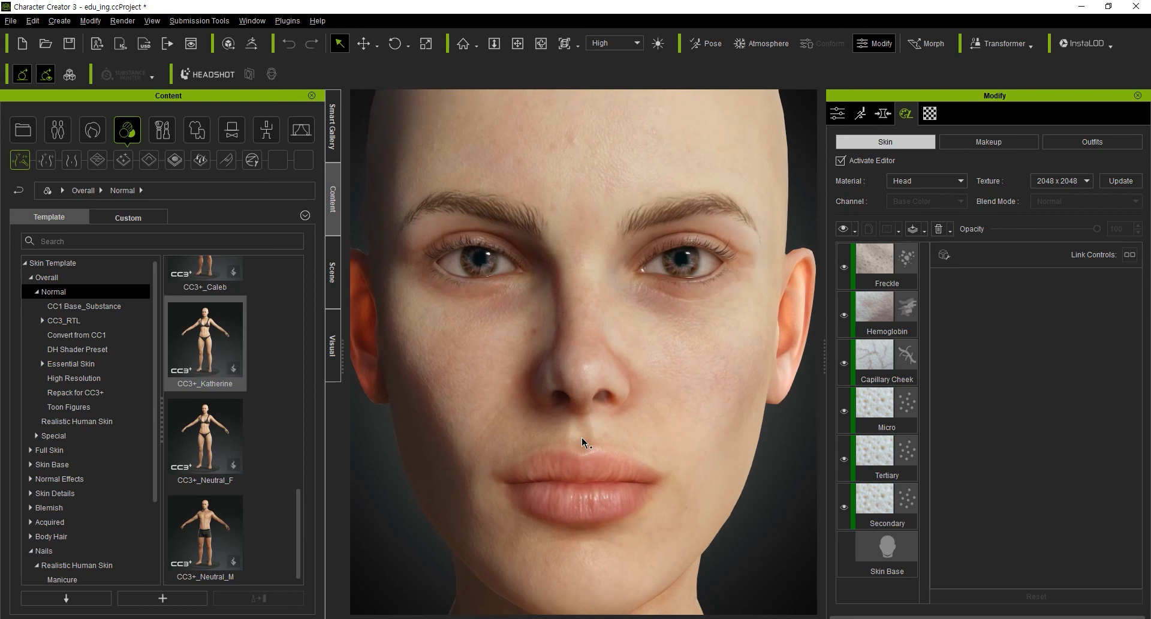
{"action": "mouse_move", "coordinate": [581, 441]}
{"action": "right_mouse_down"}
{"action": "mouse_move", "coordinate": [465, 429]}
{"action": "mouse_move", "coordinate": [593, 433]}
{"action": "right_mouse_up"}
Step: Set the Freckle layer's opacity to 100, its scale to 1.11, width to 0.92 and height to 0.89, and check the face
{"action": "left_click", "coordinate": [875, 269]}
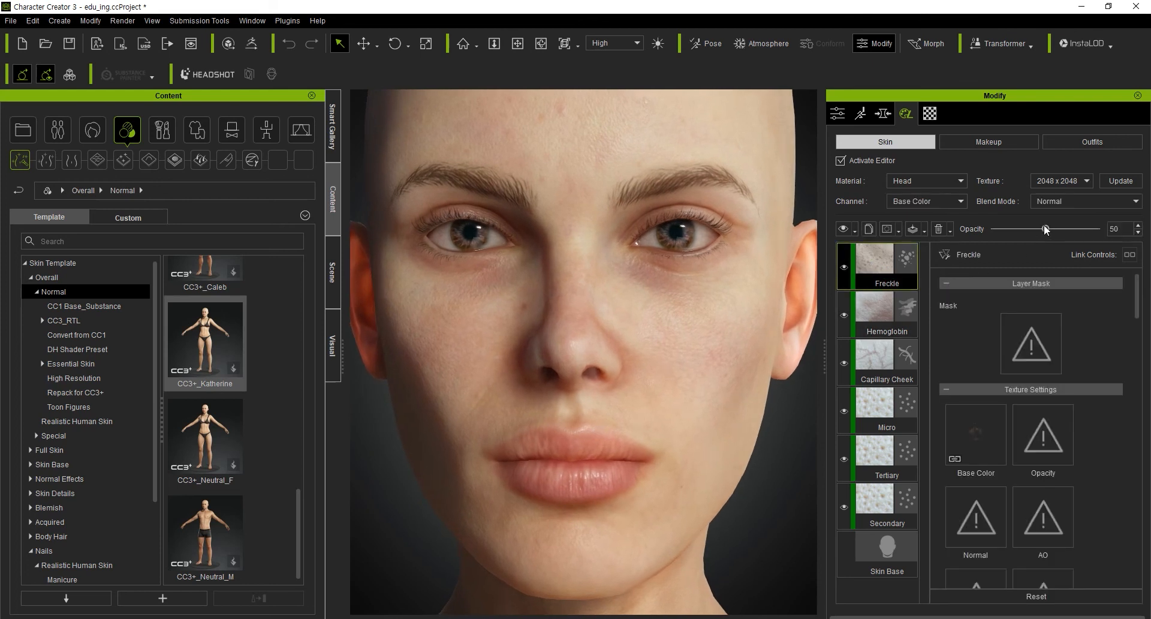
{"action": "left_click_drag", "start_coordinate": [1003, 226], "coordinate": [1102, 238]}
{"action": "scroll", "coordinate": [1076, 502], "scroll_direction": "down", "scroll_amount": 6}
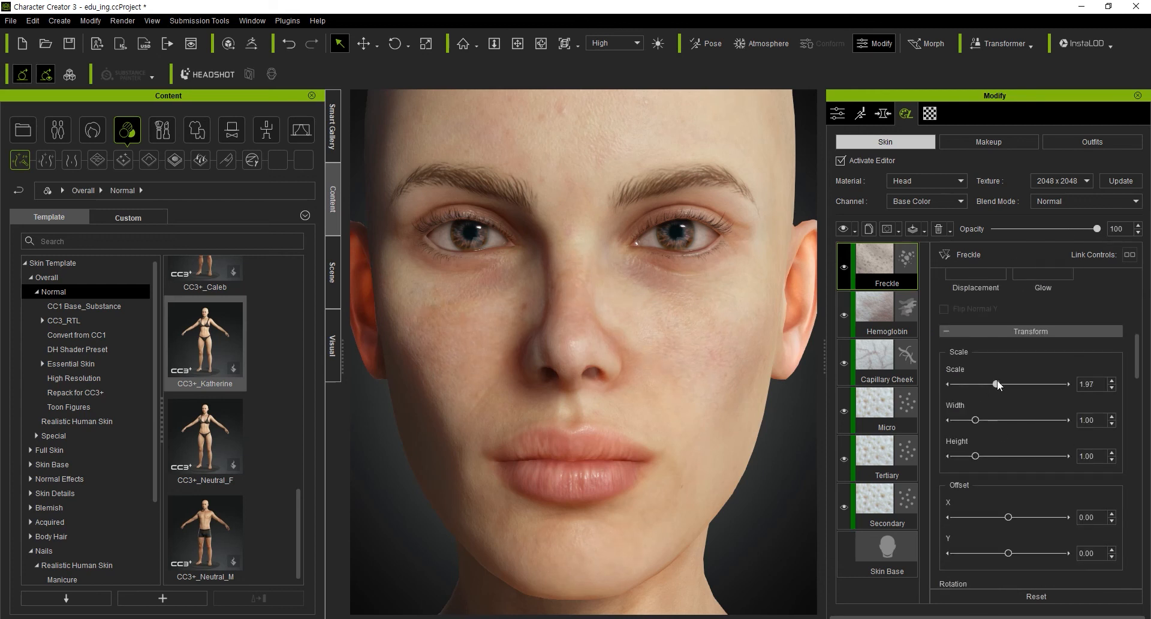
{"action": "left_click_drag", "start_coordinate": [997, 379], "coordinate": [973, 457]}
{"action": "left_click_drag", "start_coordinate": [1009, 517], "coordinate": [1008, 520]}
{"action": "mouse_move", "coordinate": [623, 324]}
{"action": "right_mouse_down"}
{"action": "mouse_move", "coordinate": [560, 319]}
{"action": "mouse_move", "coordinate": [629, 343]}
{"action": "right_mouse_up"}
{"action": "middle_click_drag", "start_coordinate": [605, 252], "coordinate": [613, 321]}
{"action": "middle_click_drag", "start_coordinate": [593, 285], "coordinate": [596, 252]}
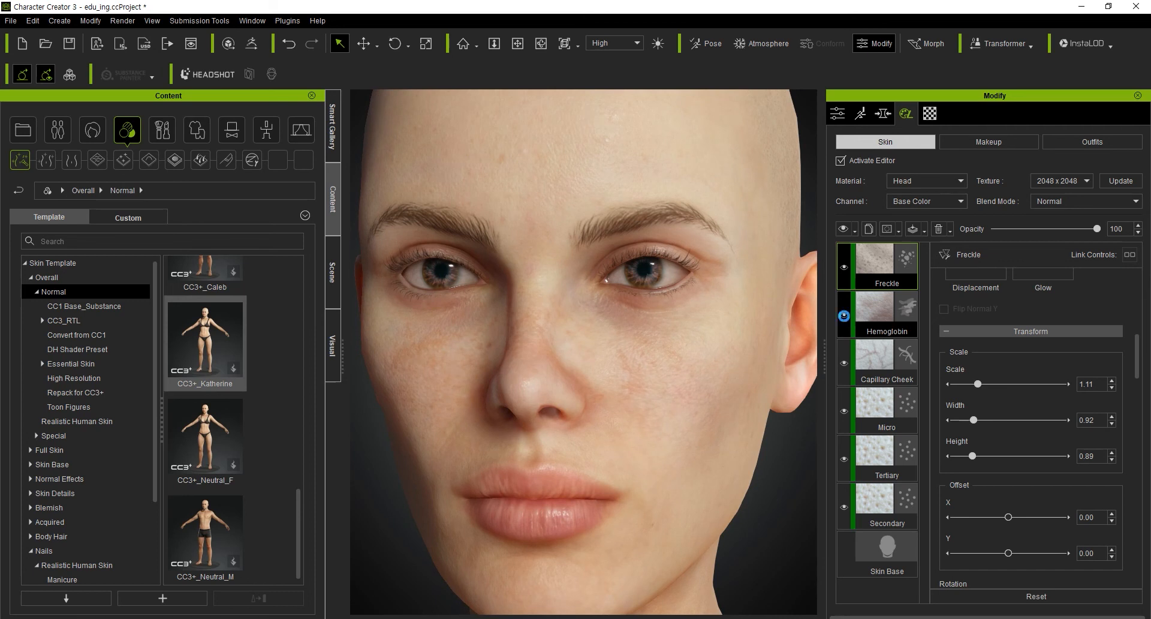
Step: Set the Hemoglobin layer's opacity to 19 and check the face from the front
{"action": "left_click", "coordinate": [868, 316]}
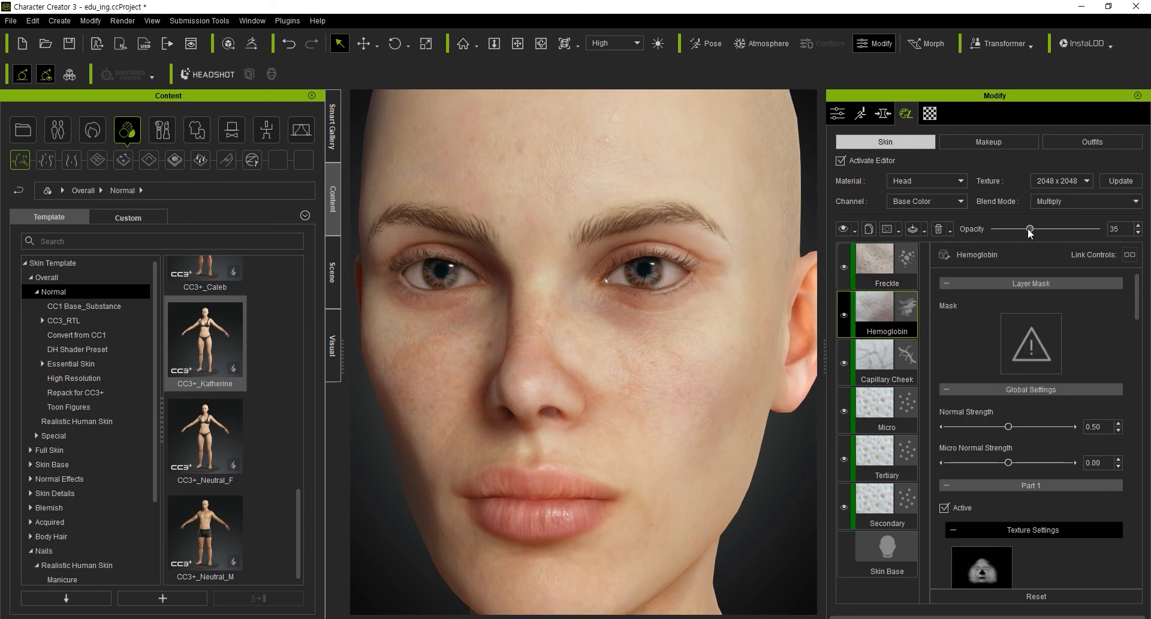
{"action": "mouse_move", "coordinate": [1028, 231]}
{"action": "left_mouse_down"}
{"action": "mouse_move", "coordinate": [1003, 235]}
{"action": "mouse_move", "coordinate": [1014, 247]}
{"action": "left_mouse_up"}
{"action": "scroll", "coordinate": [675, 299], "scroll_direction": "down", "scroll_amount": 3}
{"action": "right_click_drag", "start_coordinate": [676, 300], "coordinate": [705, 307]}
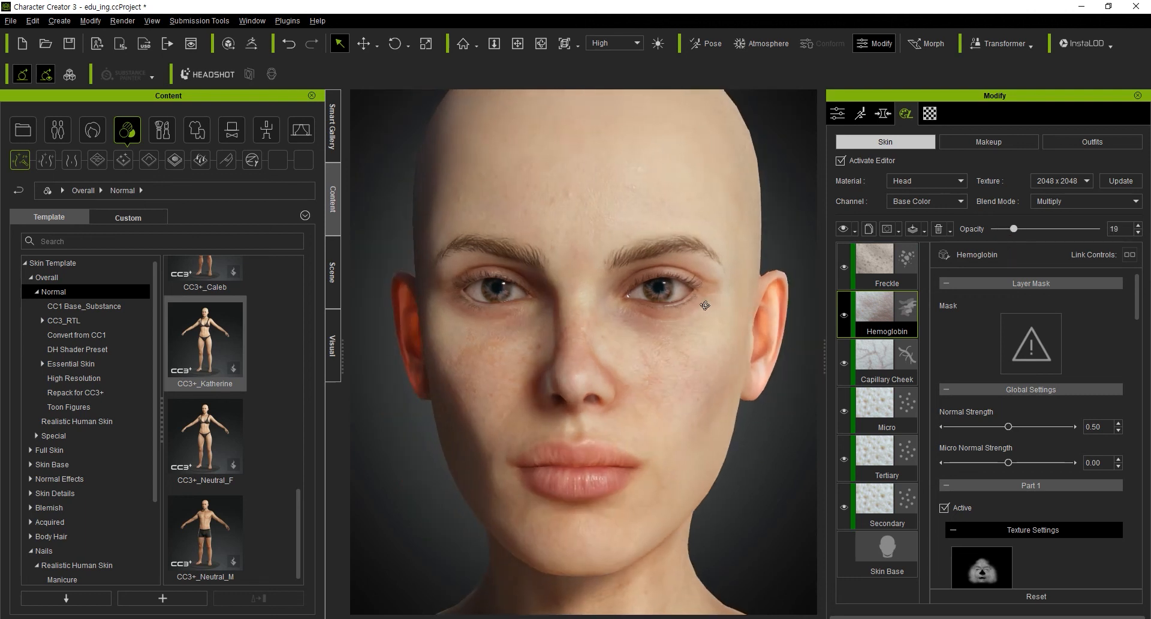
Step: Lower the opacity of the Capillary Cheek layer to soften the cheek capillaries
{"action": "left_click", "coordinate": [856, 363]}
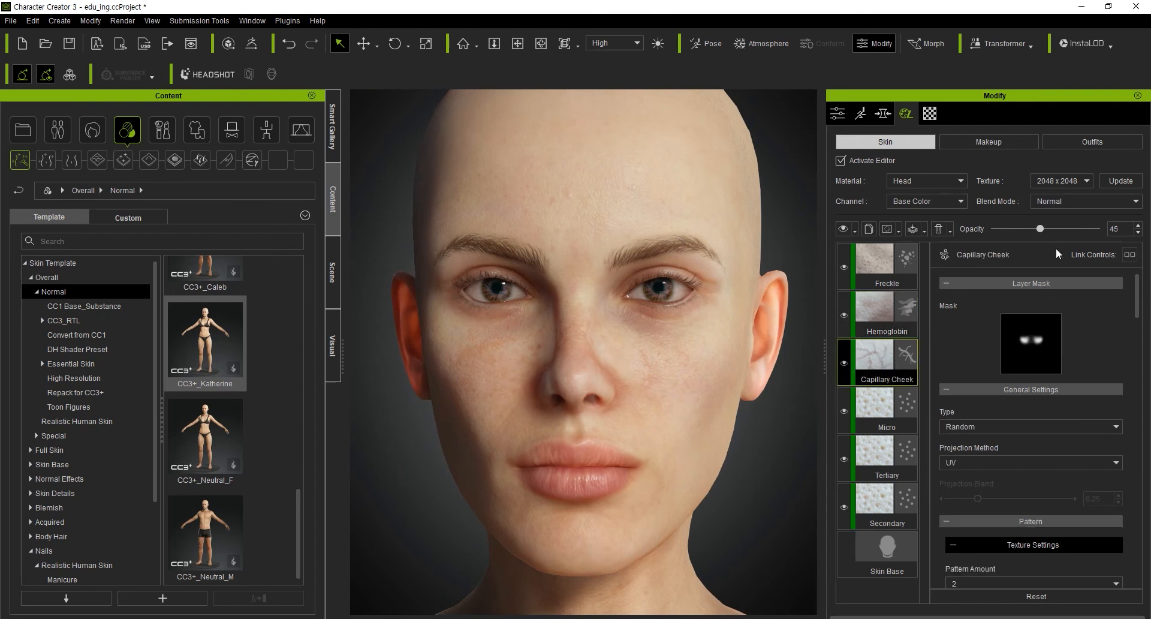
{"action": "left_click_drag", "start_coordinate": [1042, 231], "coordinate": [1030, 231]}
{"action": "left_click_drag", "start_coordinate": [1027, 231], "coordinate": [1010, 230]}
{"action": "left_click_drag", "start_coordinate": [1019, 235], "coordinate": [1021, 234]}
Step: Readjust the Hemoglobin layer's opacity to 21 and check the face
{"action": "left_click", "coordinate": [893, 309]}
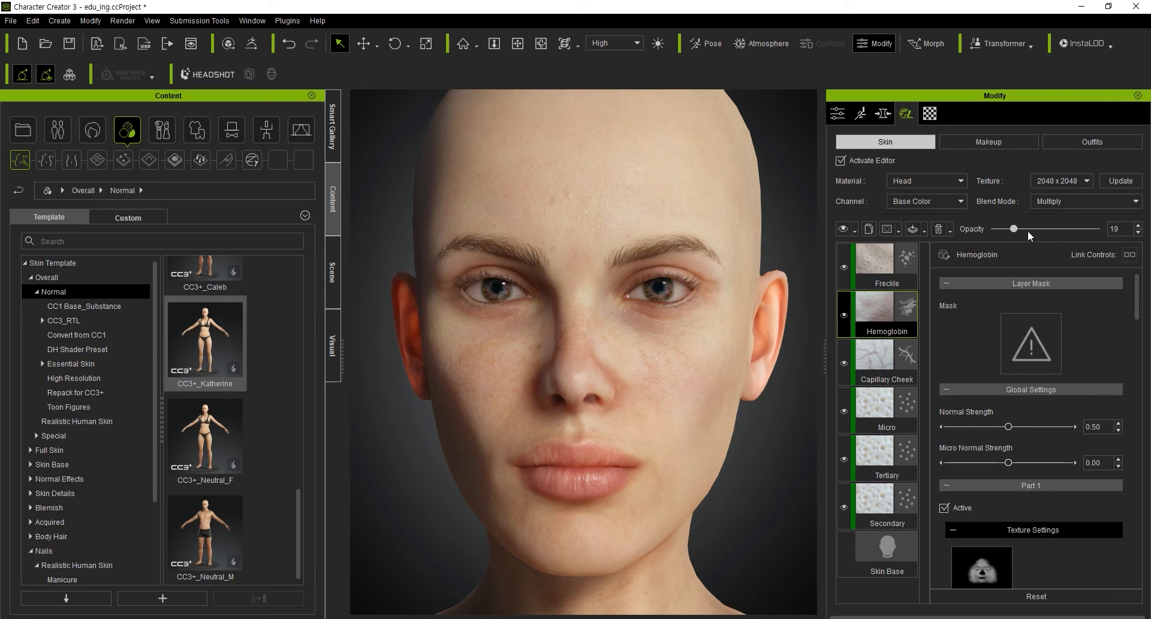
{"action": "mouse_move", "coordinate": [1014, 230]}
{"action": "left_mouse_down"}
{"action": "mouse_move", "coordinate": [1031, 232]}
{"action": "mouse_move", "coordinate": [1000, 230]}
{"action": "left_mouse_up"}
{"action": "left_click_drag", "start_coordinate": [788, 344], "coordinate": [753, 340], "text": "alt"}
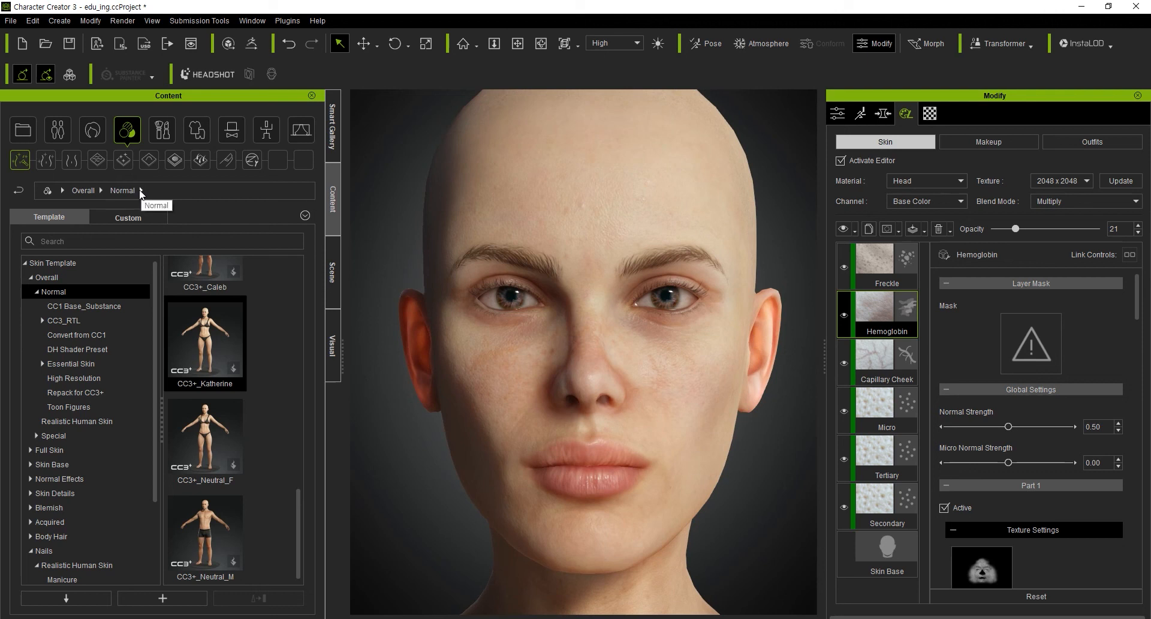
Step: Add the Lip Wrinkle M template from the Normal Effects facial part wrinkles to the head as a new layer
{"action": "left_click", "coordinate": [100, 161]}
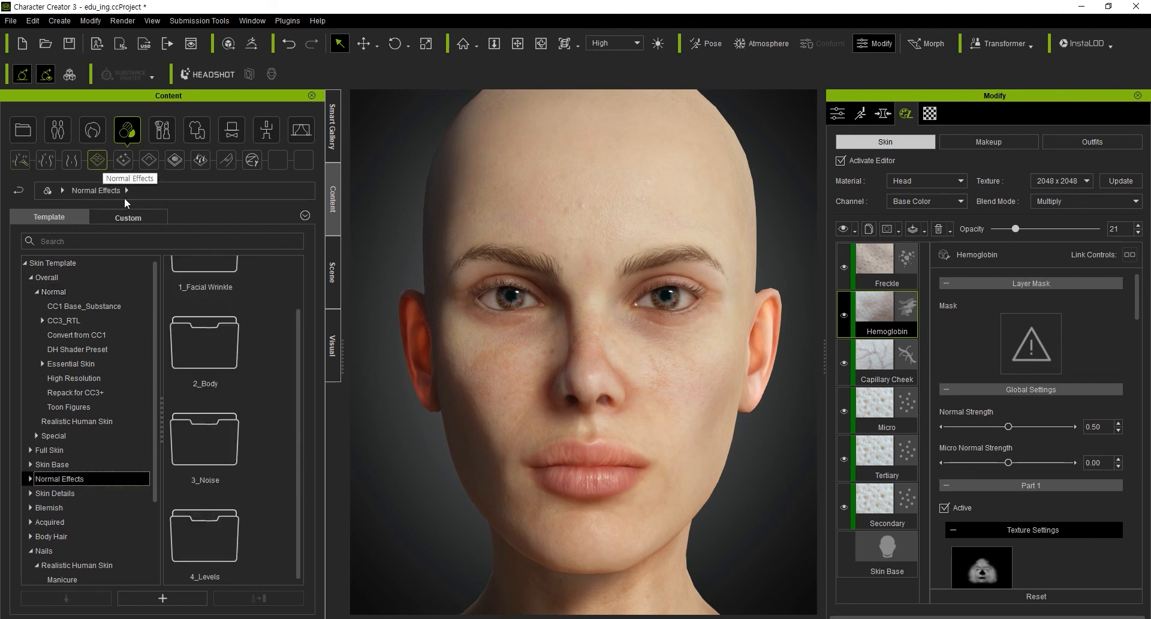
{"action": "scroll", "coordinate": [246, 365], "scroll_direction": "up", "scroll_amount": 1}
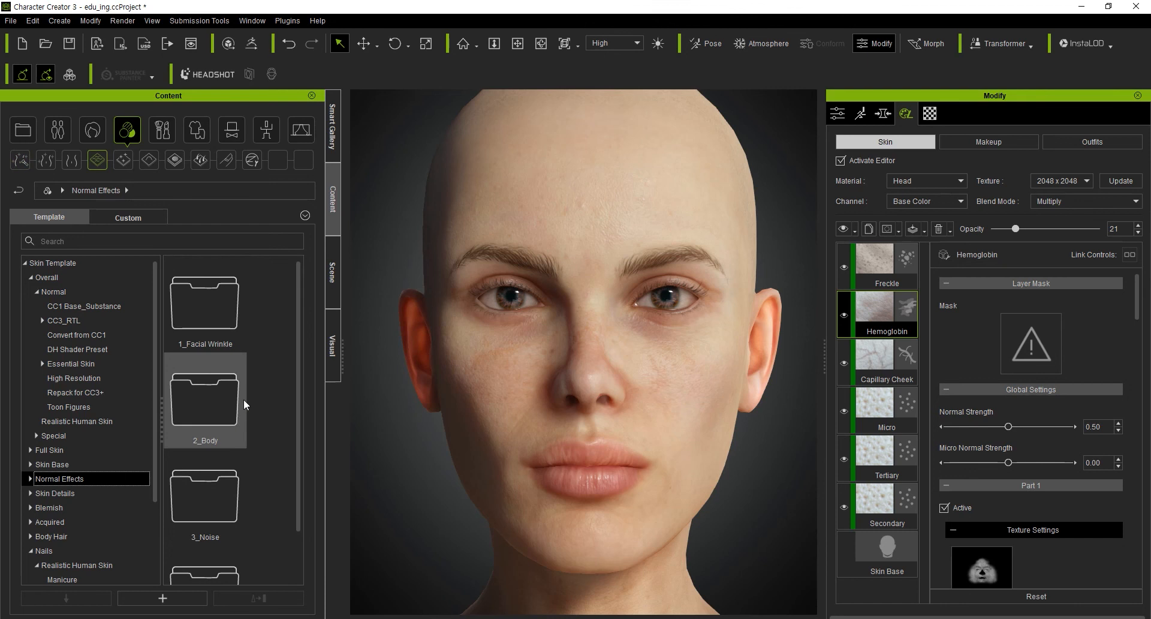
{"action": "double_click", "coordinate": [230, 330]}
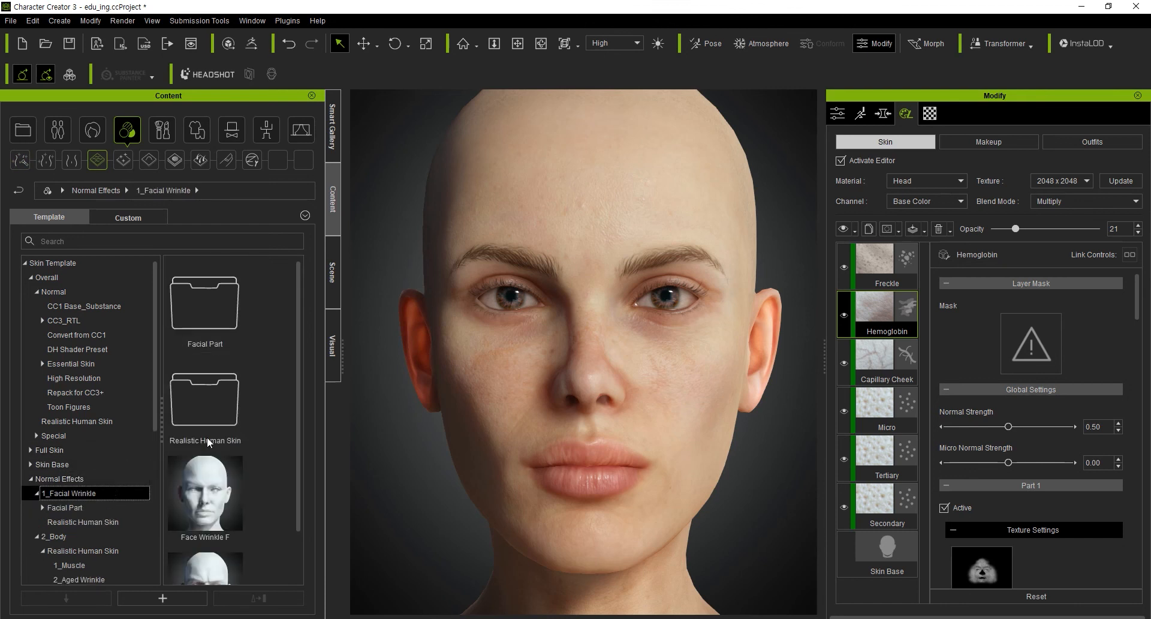
{"action": "double_click", "coordinate": [236, 286]}
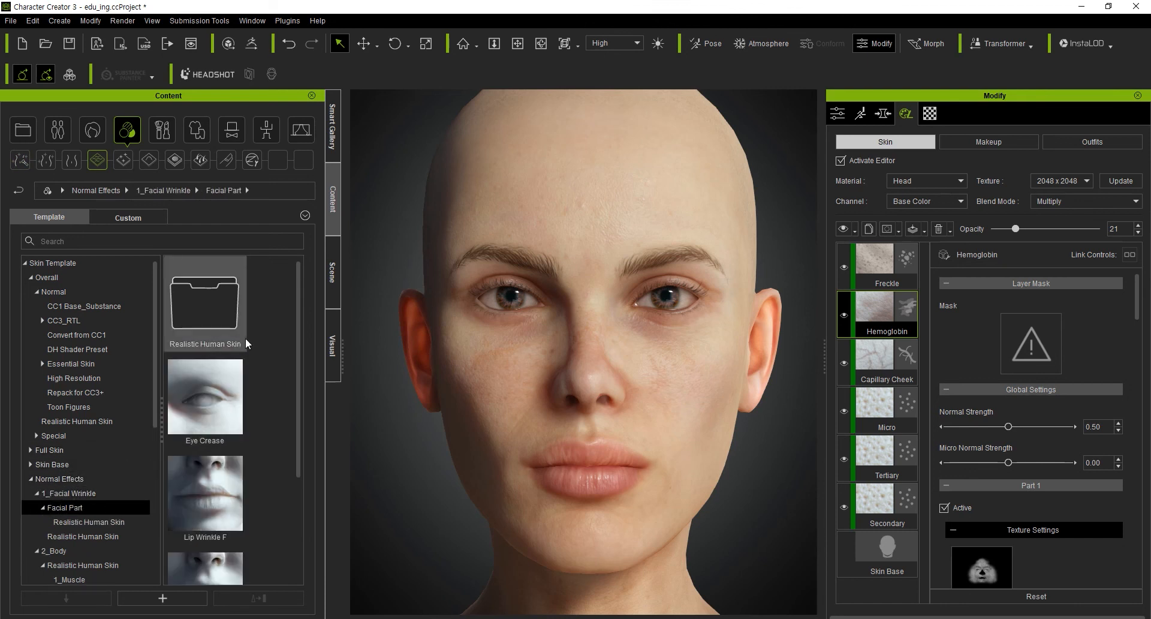
{"action": "scroll", "coordinate": [255, 351], "scroll_direction": "down", "scroll_amount": 3}
{"action": "left_click_drag", "start_coordinate": [213, 434], "coordinate": [505, 340]}
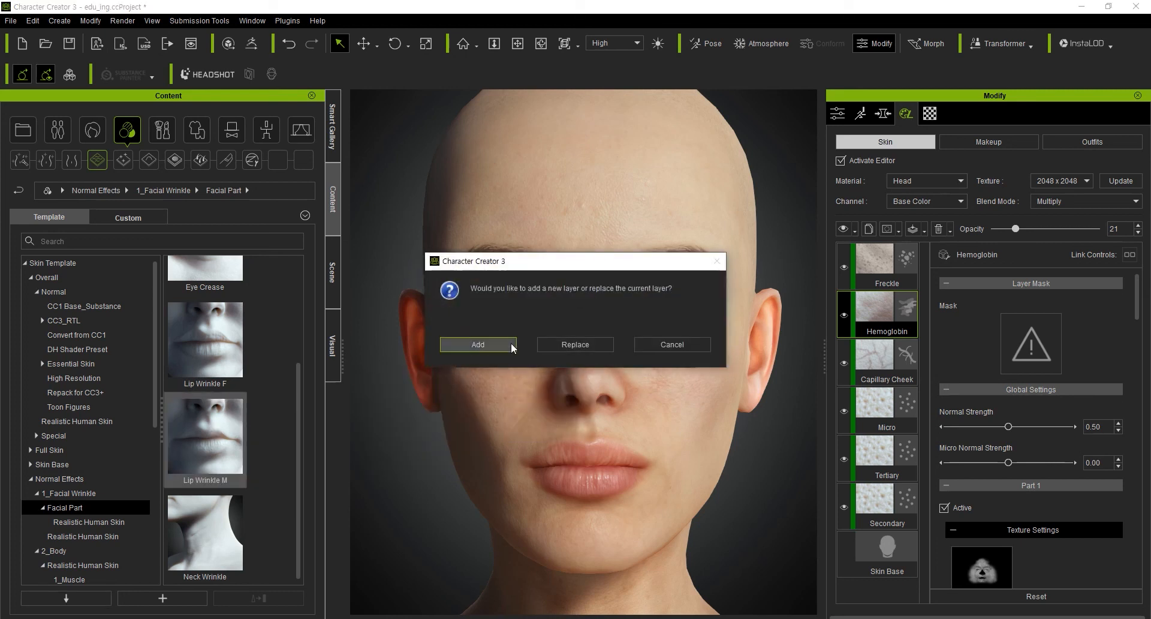
{"action": "left_click", "coordinate": [478, 345]}
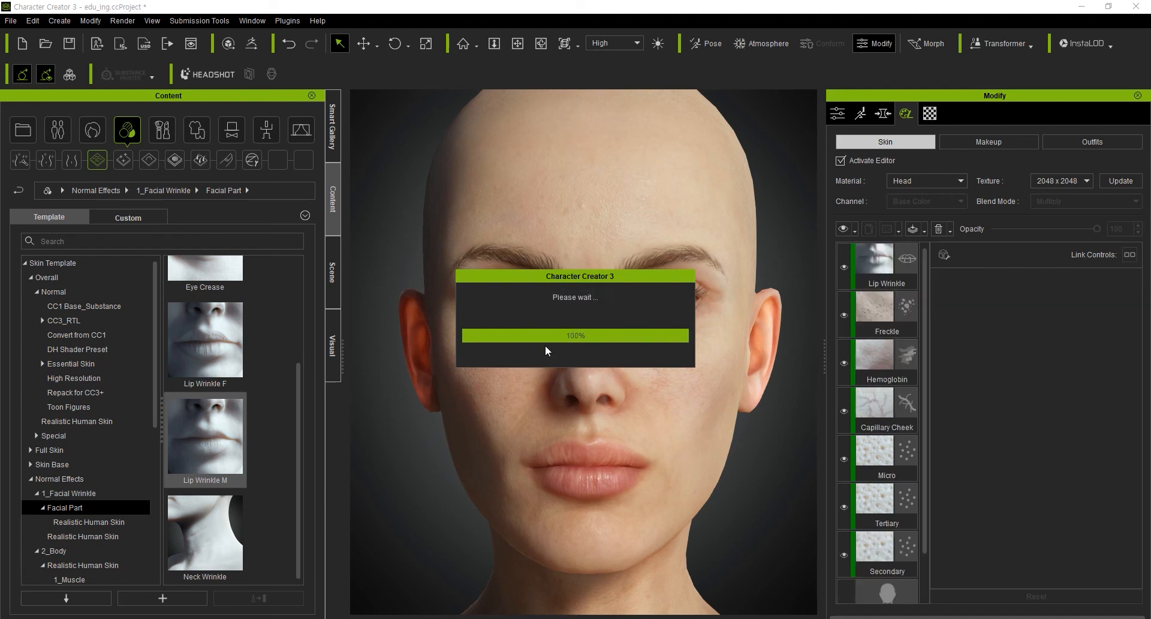
Step: Set the Lip Wrinkle layer's opacity to 35 and check the lips
{"action": "left_click", "coordinate": [884, 264]}
{"action": "left_click_drag", "start_coordinate": [1094, 228], "coordinate": [1039, 241]}
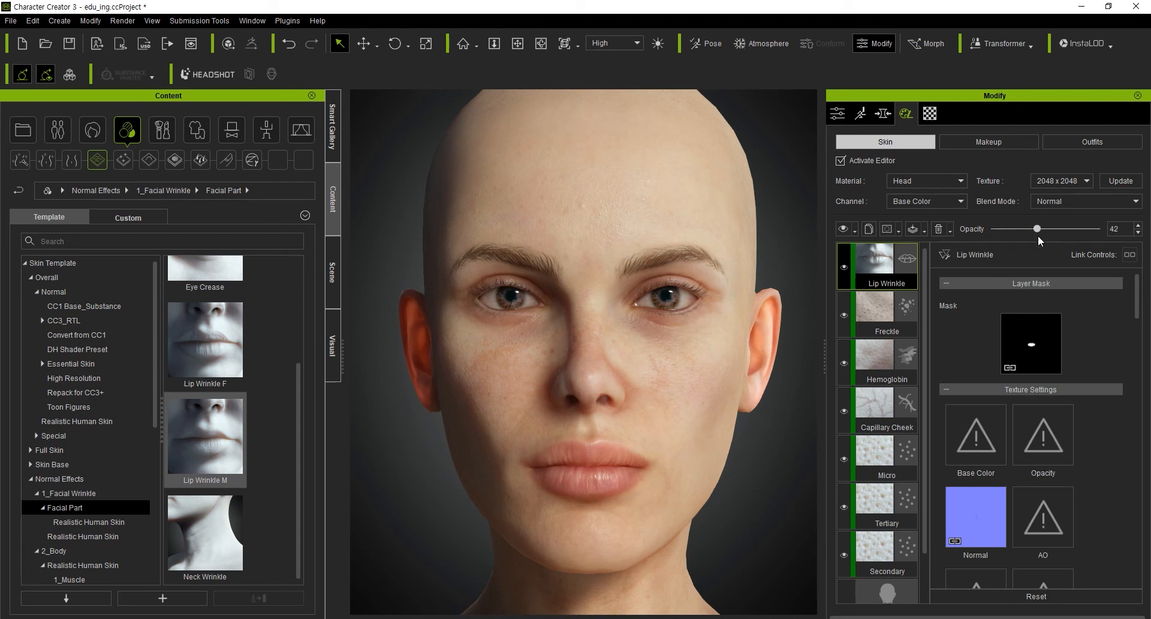
{"action": "mouse_move", "coordinate": [1041, 229]}
{"action": "left_mouse_down"}
{"action": "mouse_move", "coordinate": [1016, 232]}
{"action": "mouse_move", "coordinate": [1025, 235]}
{"action": "left_mouse_up"}
{"action": "mouse_move", "coordinate": [683, 409]}
{"action": "right_mouse_down"}
{"action": "mouse_move", "coordinate": [472, 407]}
{"action": "mouse_move", "coordinate": [685, 408]}
{"action": "right_mouse_up"}
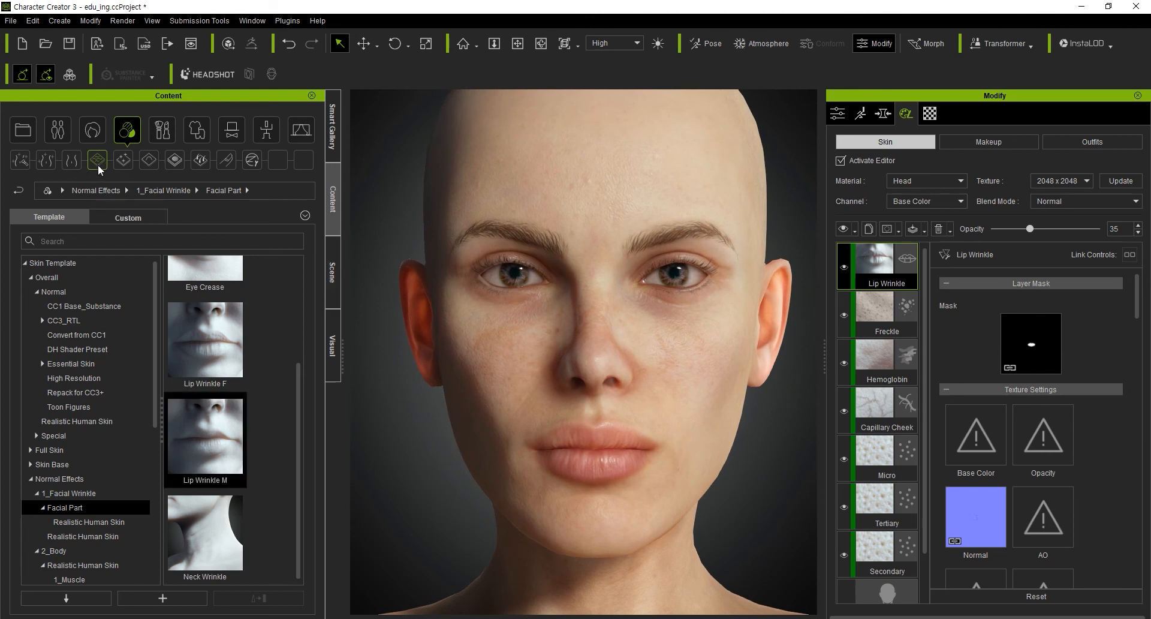
Step: Add the Face Wrinkle 04 template from the Realistic Human Skin facial wrinkles to the head as new layers
{"action": "left_click", "coordinate": [60, 478]}
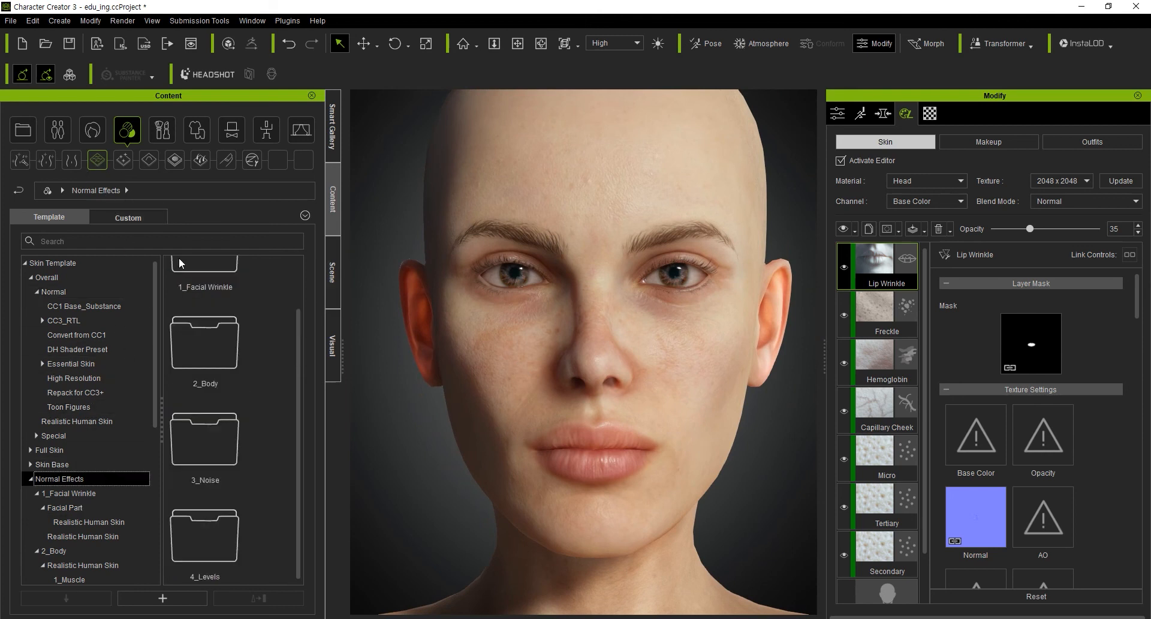
{"action": "double_click", "coordinate": [225, 274]}
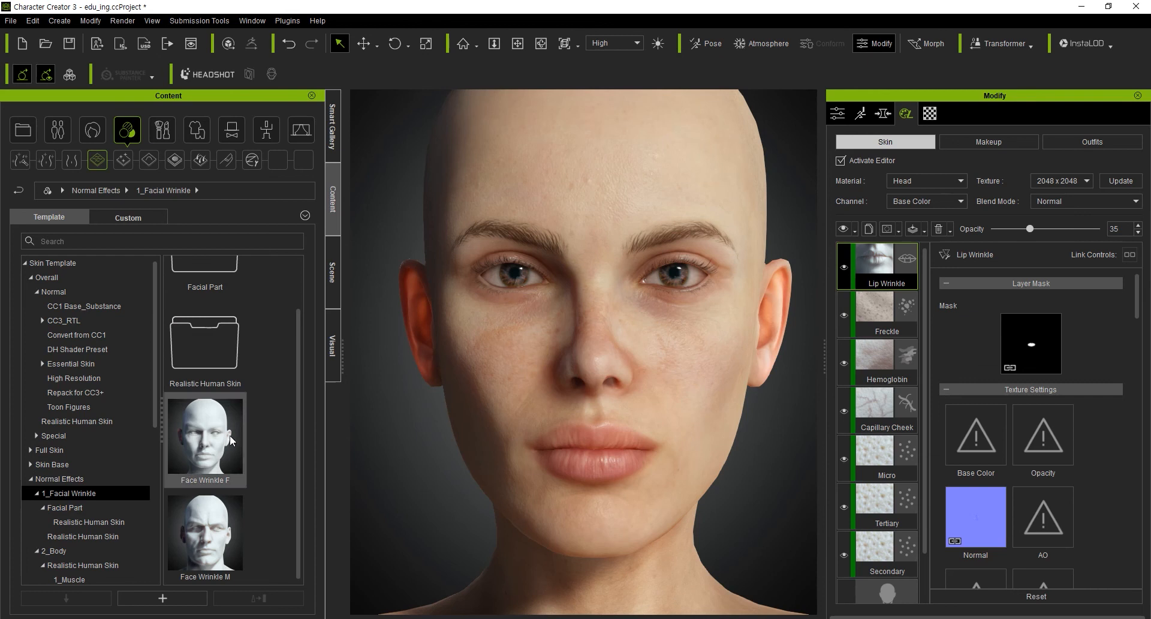
{"action": "double_click", "coordinate": [216, 351]}
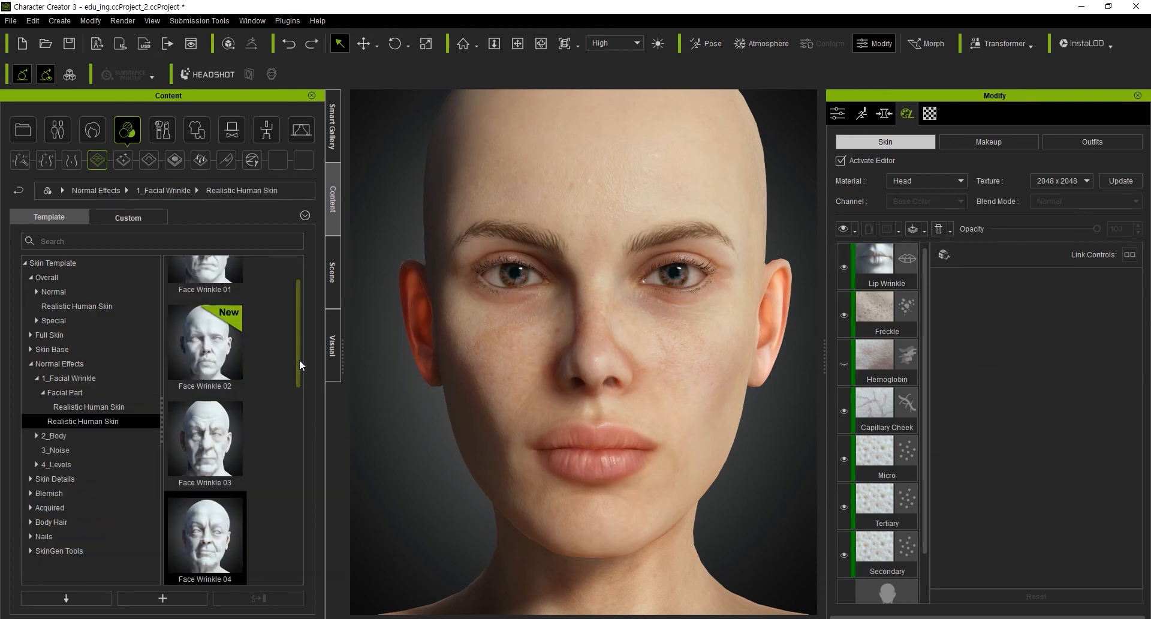
{"action": "mouse_move", "coordinate": [300, 359]}
{"action": "left_mouse_down"}
{"action": "mouse_move", "coordinate": [301, 344]}
{"action": "mouse_move", "coordinate": [276, 545]}
{"action": "mouse_move", "coordinate": [299, 379]}
{"action": "left_mouse_up"}
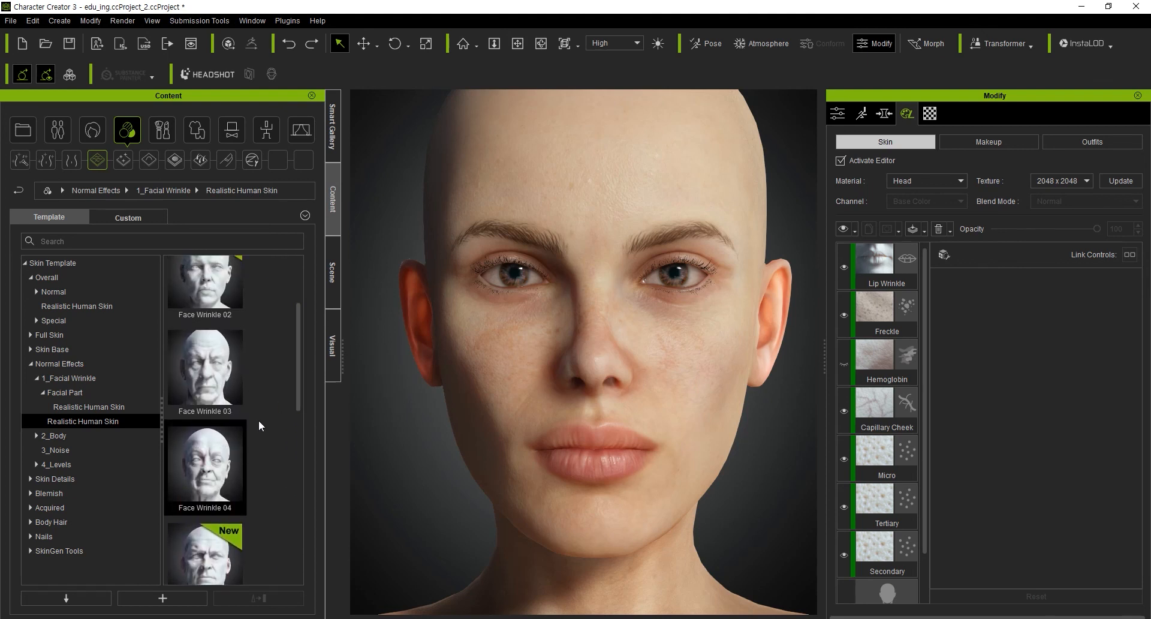
{"action": "mouse_move", "coordinate": [211, 459]}
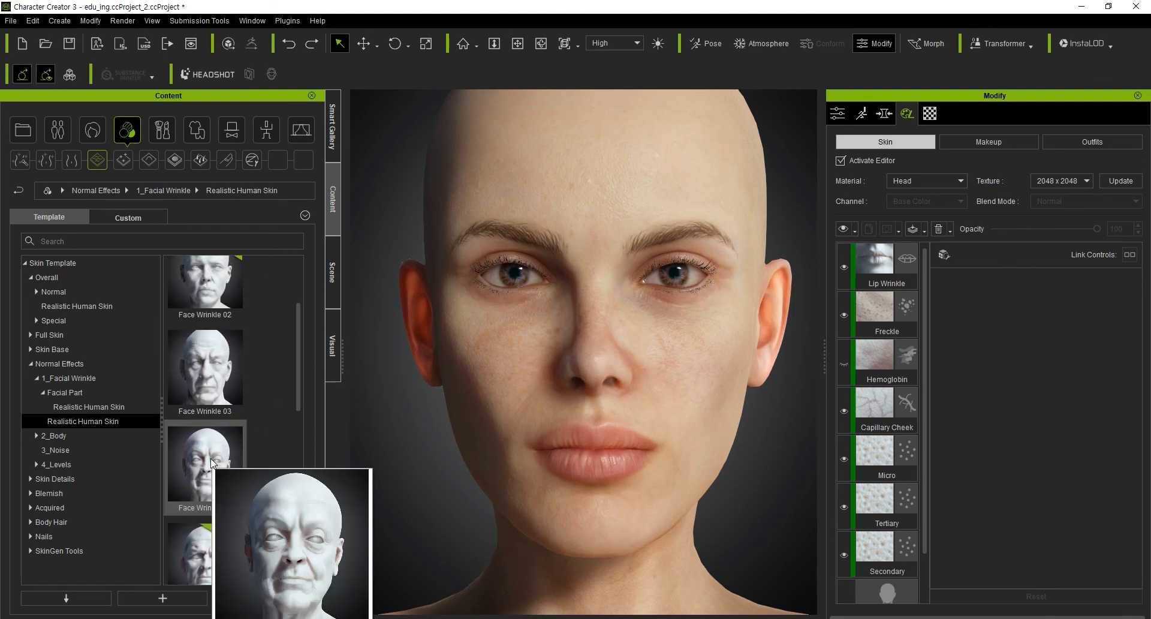
{"action": "left_click_drag", "start_coordinate": [210, 461], "coordinate": [497, 379]}
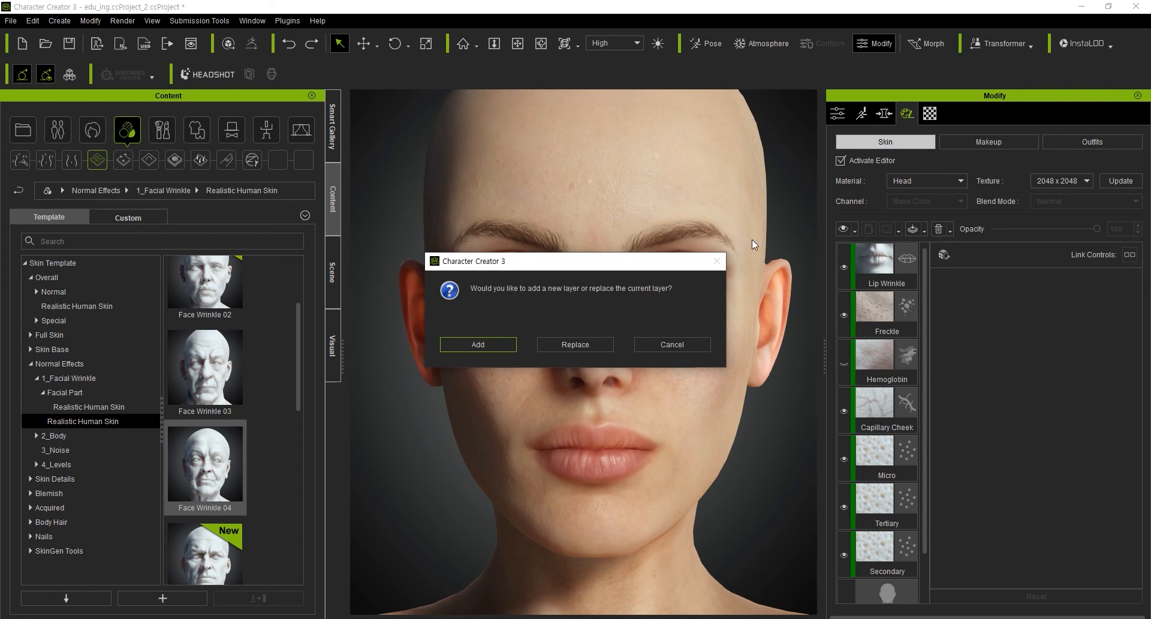
{"action": "left_click", "coordinate": [466, 340]}
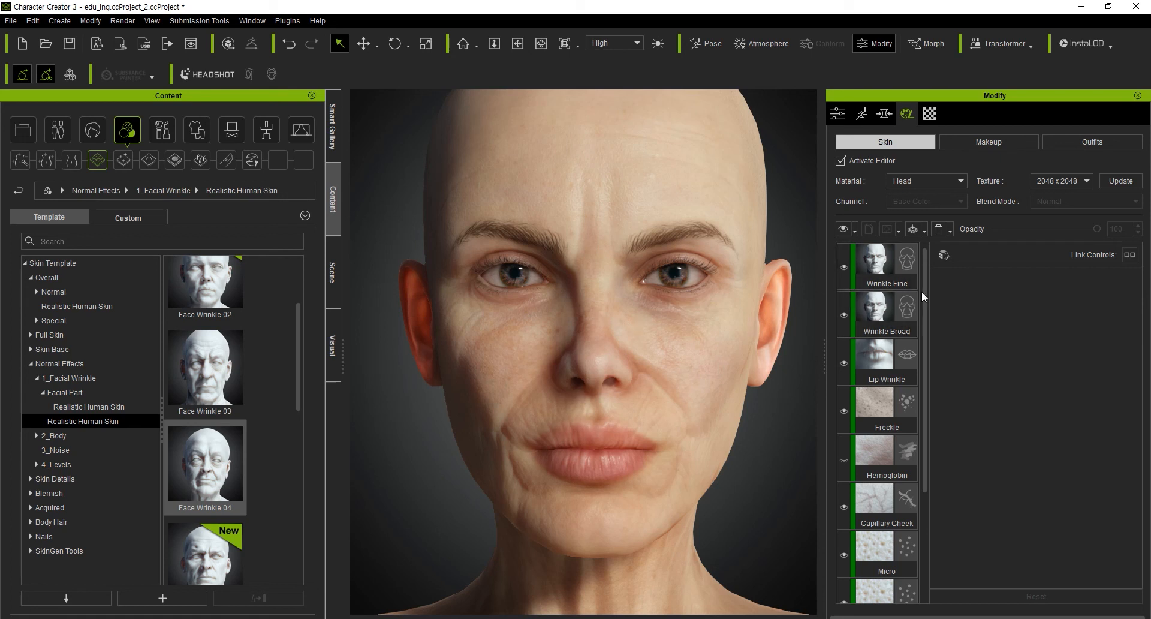
Step: Set the opacity of the Wrinkle Broad layer to 58 and of the Wrinkle Fine layer to 48
{"action": "left_click", "coordinate": [866, 315]}
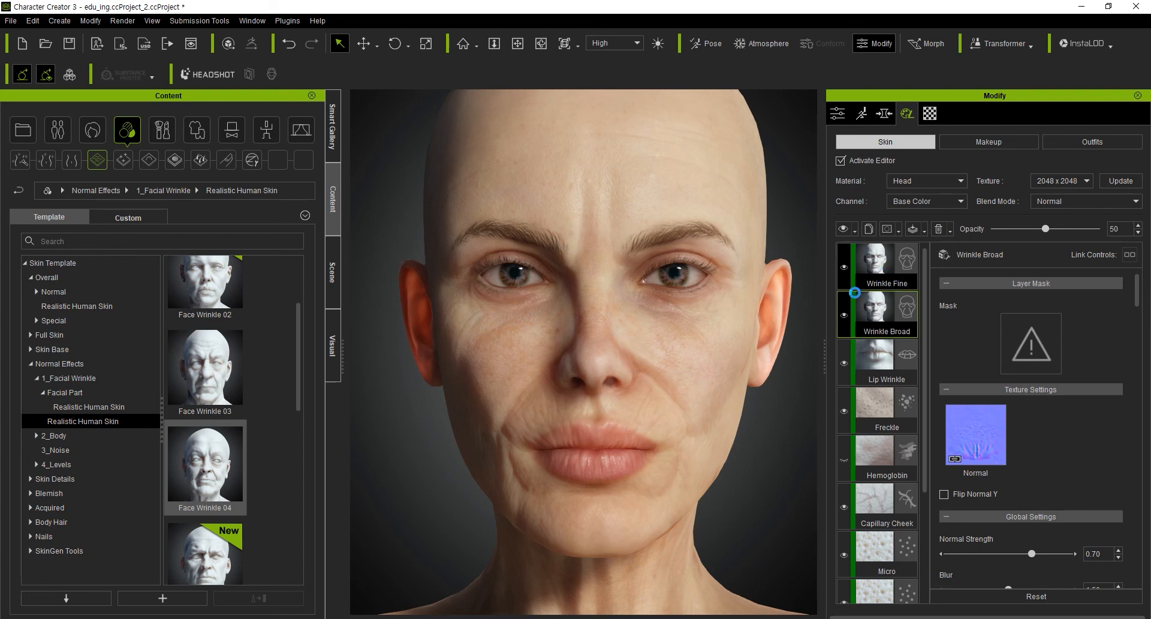
{"action": "left_click", "coordinate": [895, 283]}
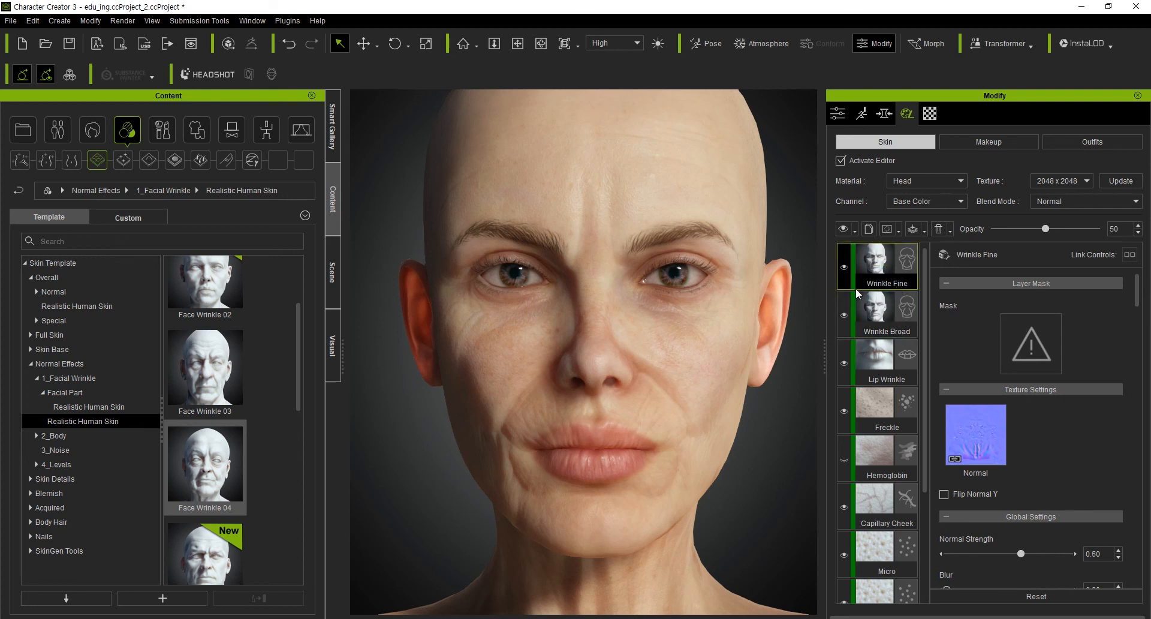
{"action": "left_click", "coordinate": [862, 304]}
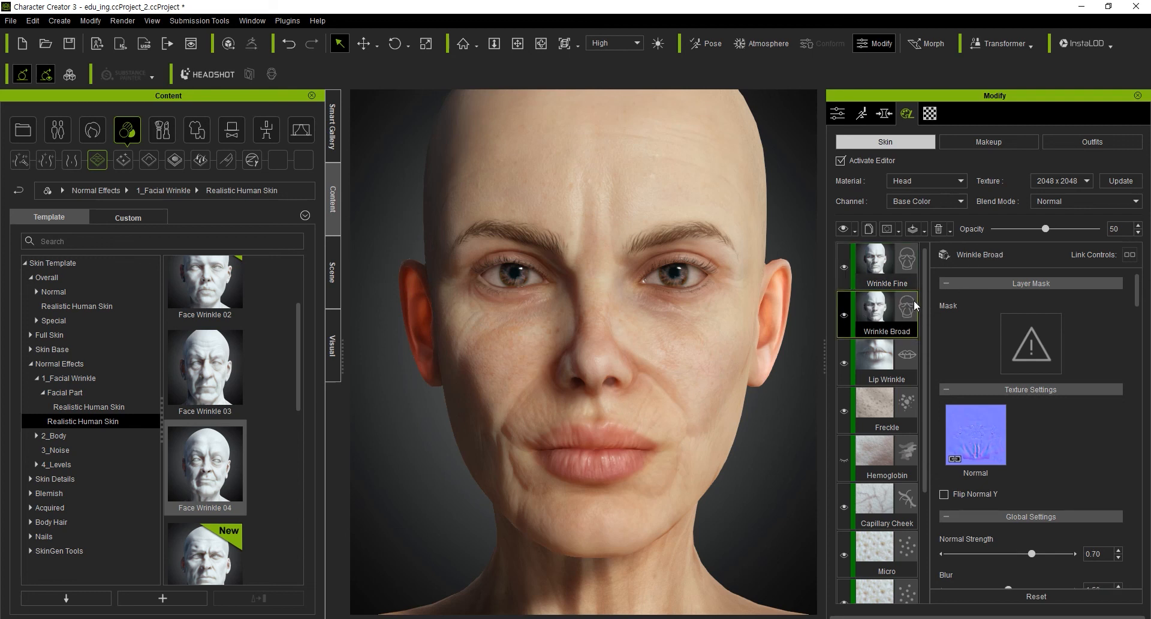
{"action": "mouse_move", "coordinate": [1049, 230]}
{"action": "left_mouse_down"}
{"action": "mouse_move", "coordinate": [1012, 229]}
{"action": "mouse_move", "coordinate": [1074, 236]}
{"action": "mouse_move", "coordinate": [1025, 231]}
{"action": "mouse_move", "coordinate": [1057, 235]}
{"action": "left_mouse_up"}
{"action": "left_click", "coordinate": [885, 273]}
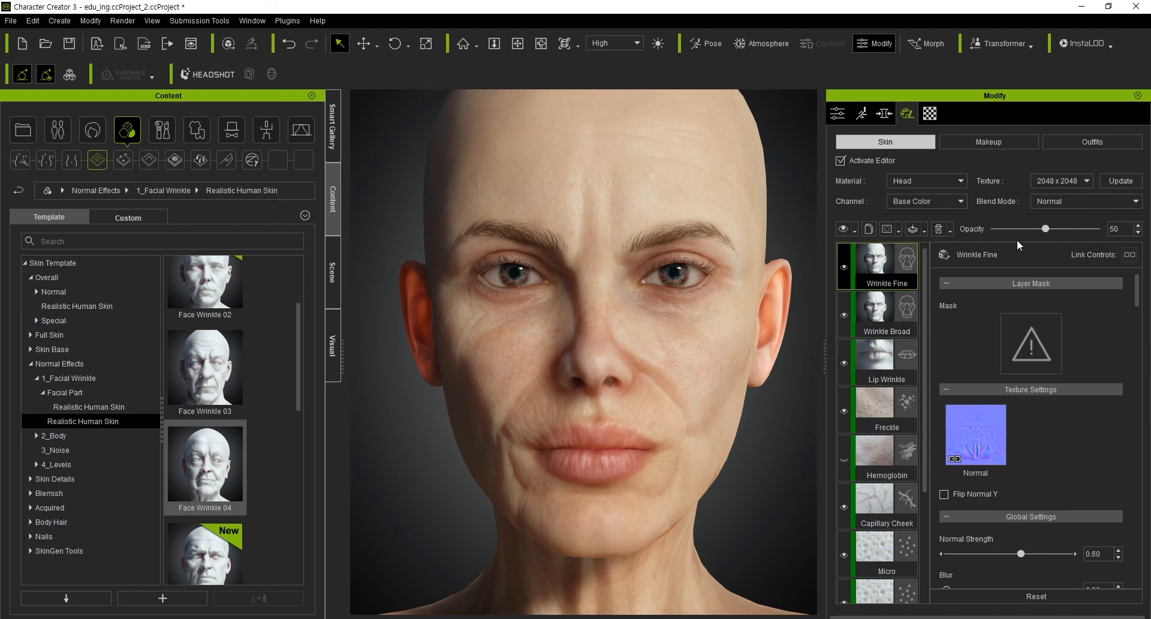
{"action": "mouse_move", "coordinate": [1047, 229]}
{"action": "left_mouse_down"}
{"action": "mouse_move", "coordinate": [1007, 234]}
{"action": "mouse_move", "coordinate": [1048, 244]}
{"action": "left_mouse_up"}
Step: Switch the Forehead, Eye, and Nose and Mouth parts of the Wrinkle Fine layer off and on to compare their effect
{"action": "left_click_drag", "start_coordinate": [1138, 301], "coordinate": [1132, 384]}
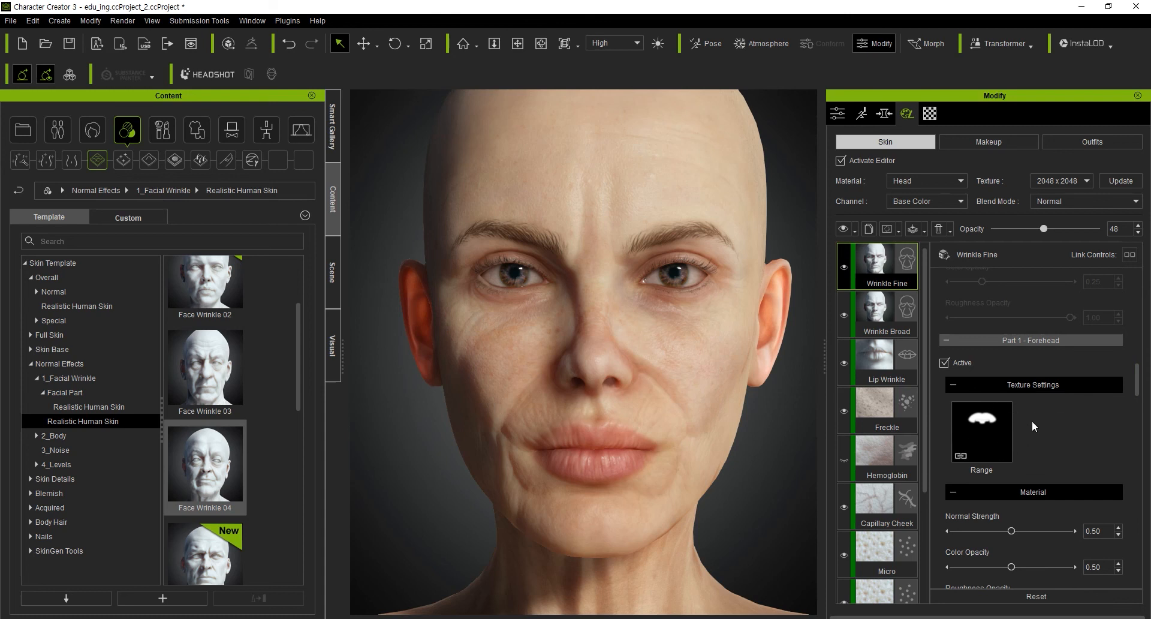
{"action": "left_click", "coordinate": [945, 363]}
{"action": "left_click_drag", "start_coordinate": [1137, 379], "coordinate": [1129, 422]}
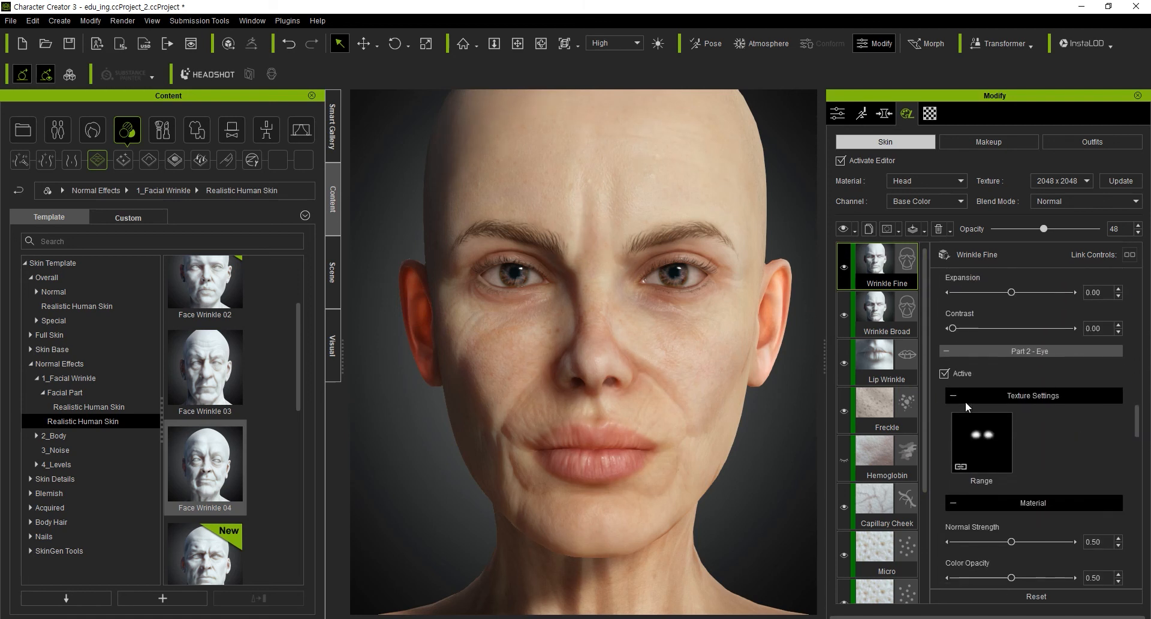
{"action": "left_click", "coordinate": [944, 373]}
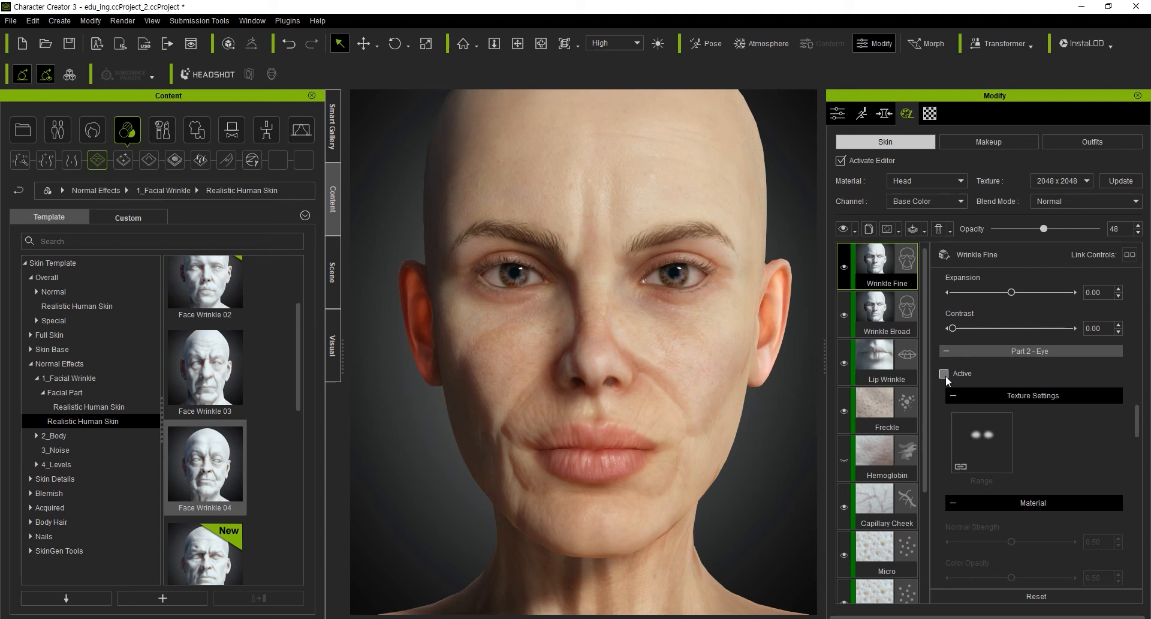
{"action": "left_click", "coordinate": [944, 374]}
{"action": "left_click_drag", "start_coordinate": [1137, 420], "coordinate": [1135, 462]}
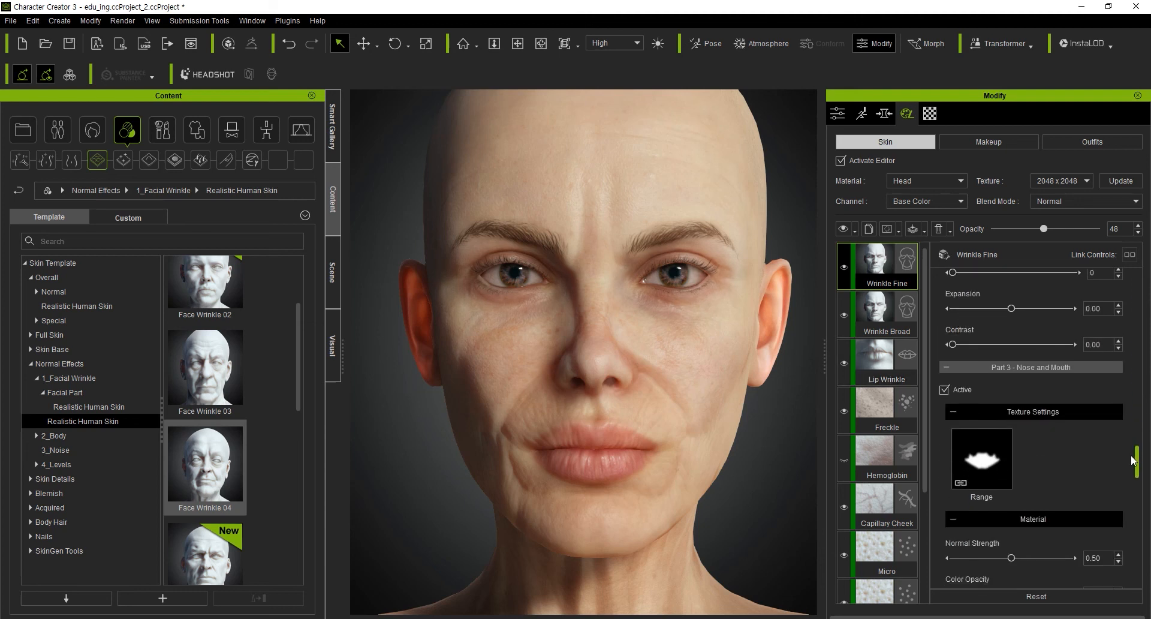
{"action": "left_click", "coordinate": [945, 390]}
{"action": "left_click", "coordinate": [945, 389]}
{"action": "left_click", "coordinate": [943, 391]}
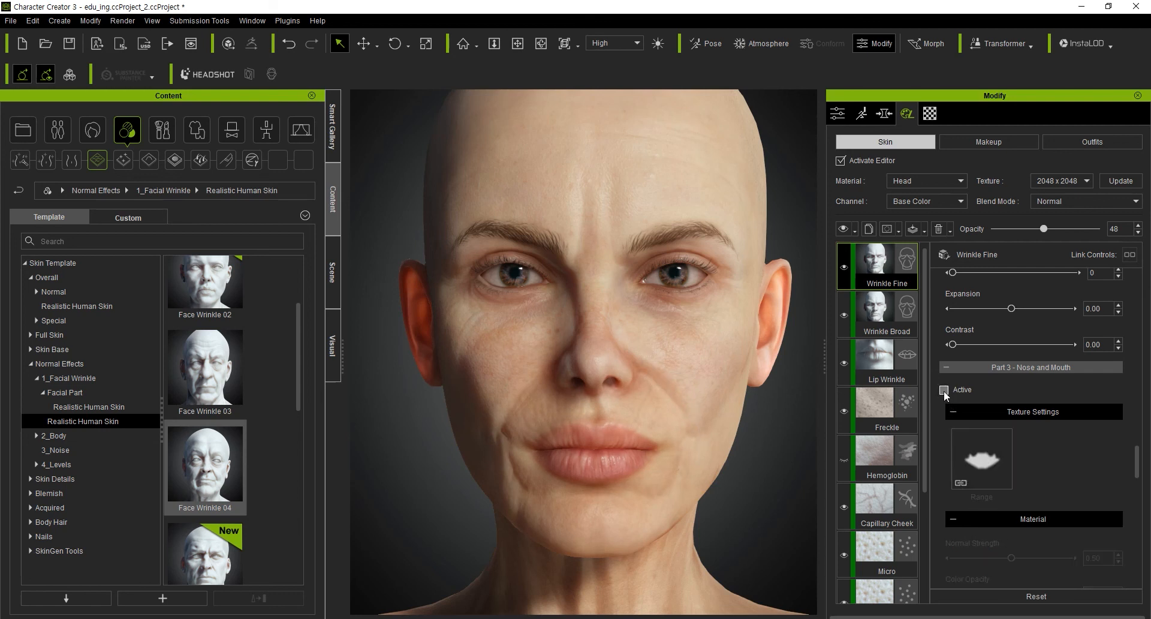
{"action": "left_click", "coordinate": [944, 390]}
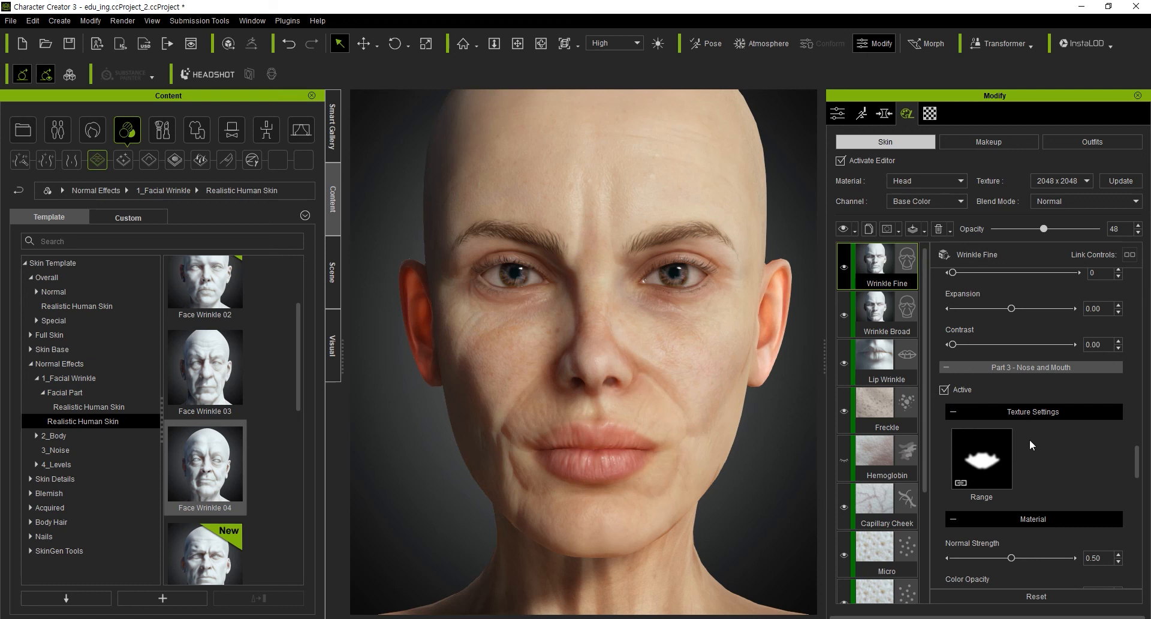
{"action": "mouse_move", "coordinate": [976, 467]}
{"action": "left_click_drag", "start_coordinate": [1138, 453], "coordinate": [1137, 344]}
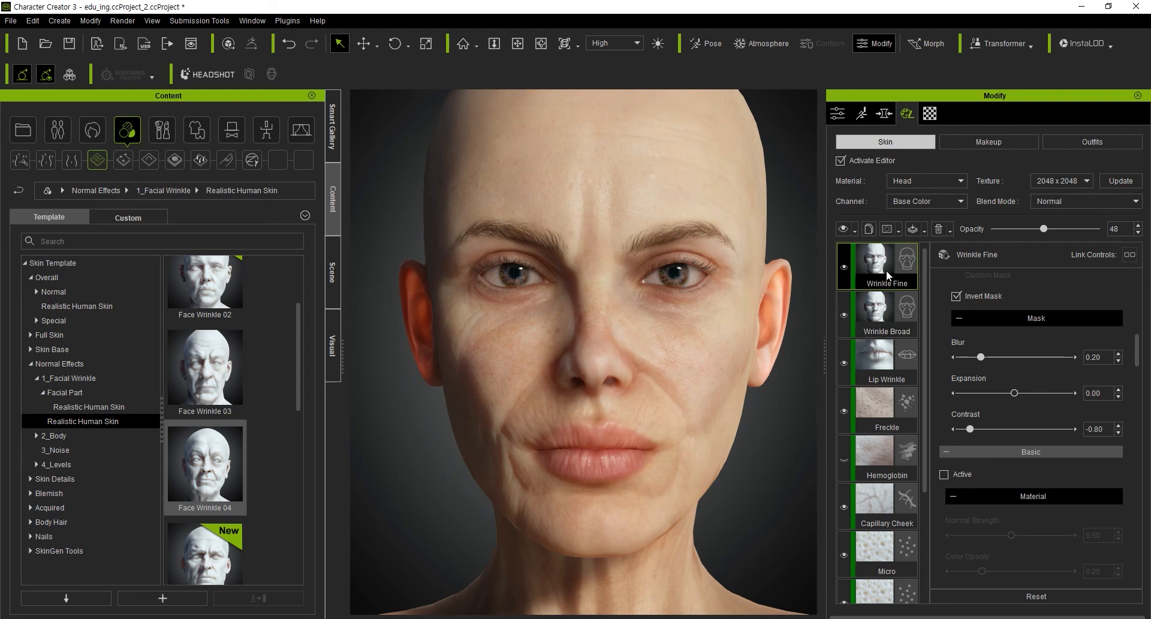
Step: Delete the Wrinkle Fine and Wrinkle Broad layers from the head
{"action": "key", "text": "Delete"}
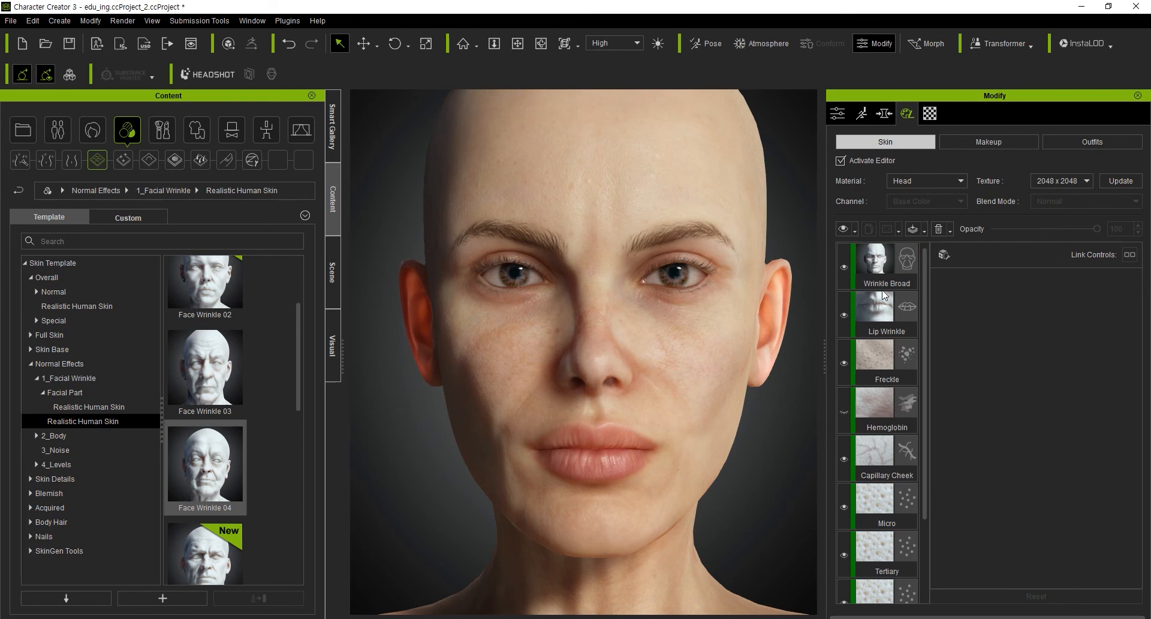
{"action": "left_click", "coordinate": [881, 269]}
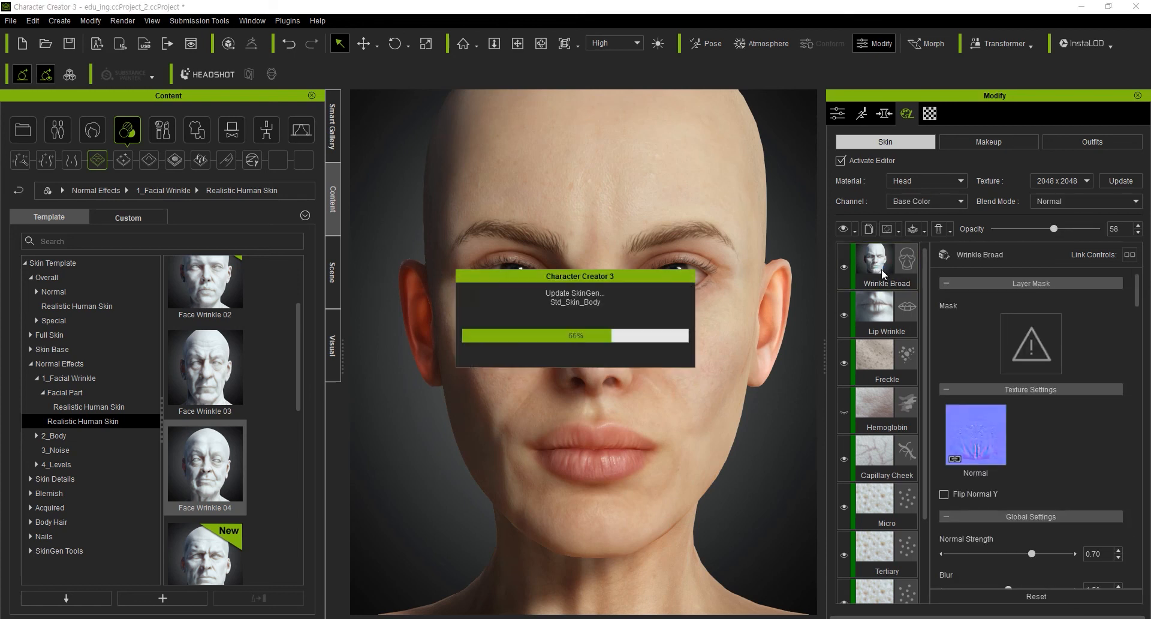
{"action": "key", "text": "Delete"}
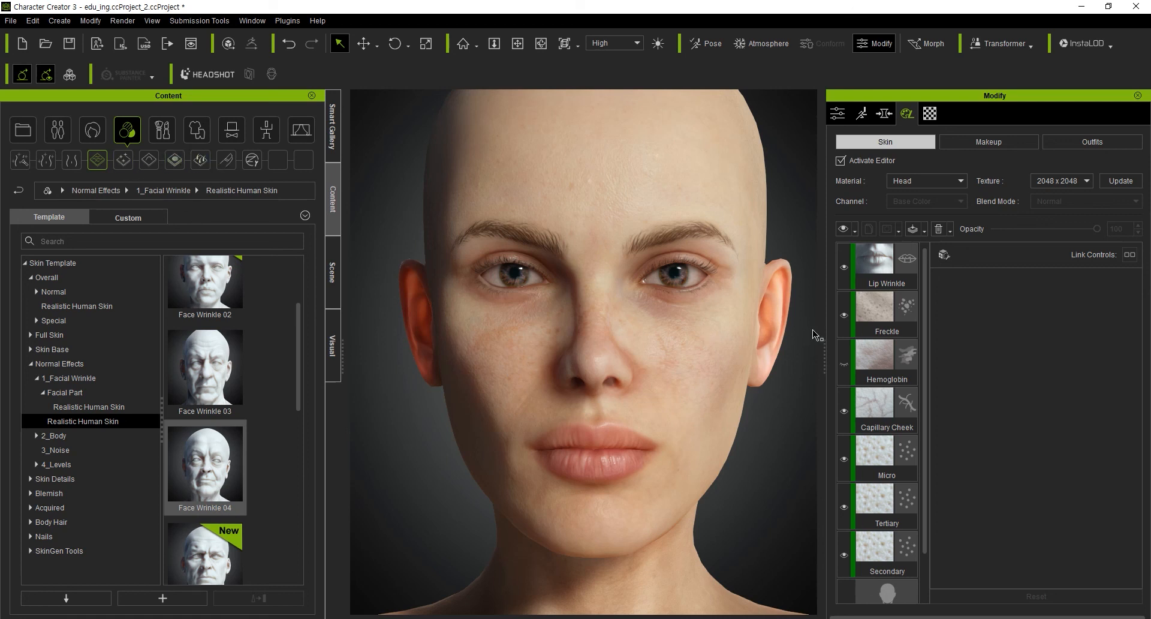
Step: Add the Head Side tattoo template from the Acquired skin effects to the head
{"action": "left_click", "coordinate": [171, 161]}
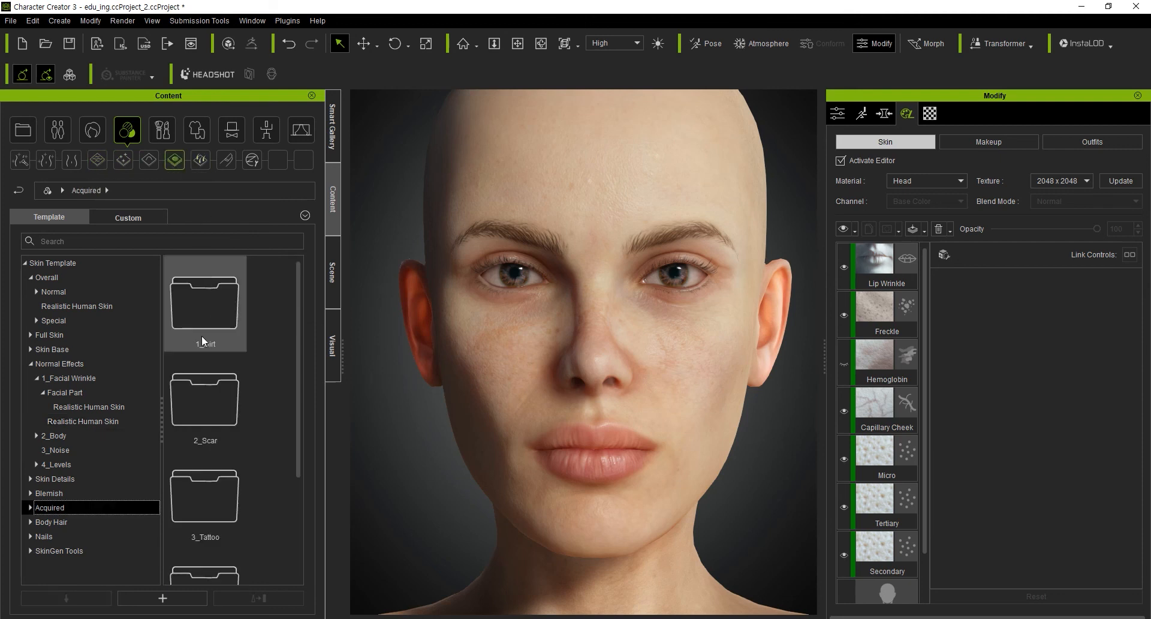
{"action": "scroll", "coordinate": [257, 466], "scroll_direction": "down", "scroll_amount": 2}
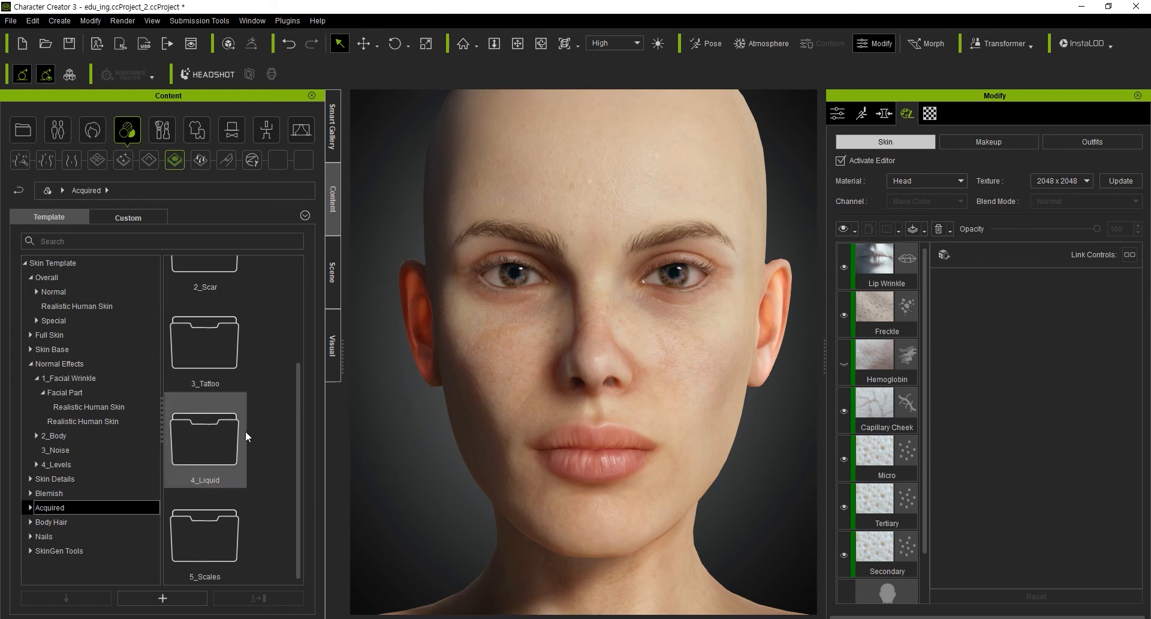
{"action": "double_click", "coordinate": [225, 351]}
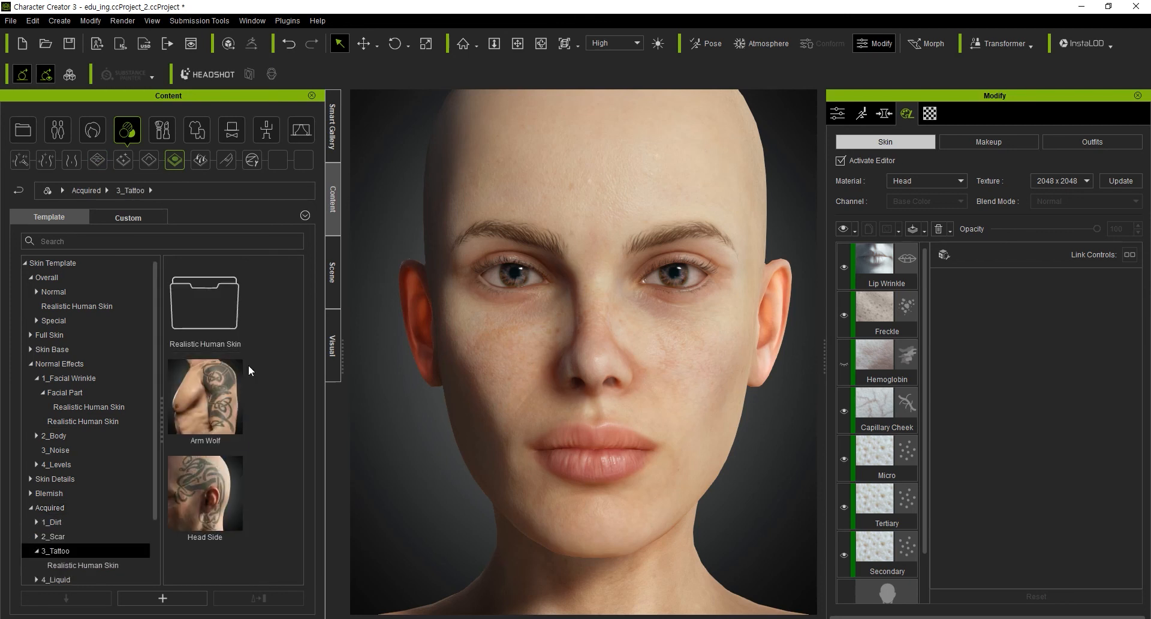
{"action": "left_click_drag", "start_coordinate": [205, 492], "coordinate": [566, 285]}
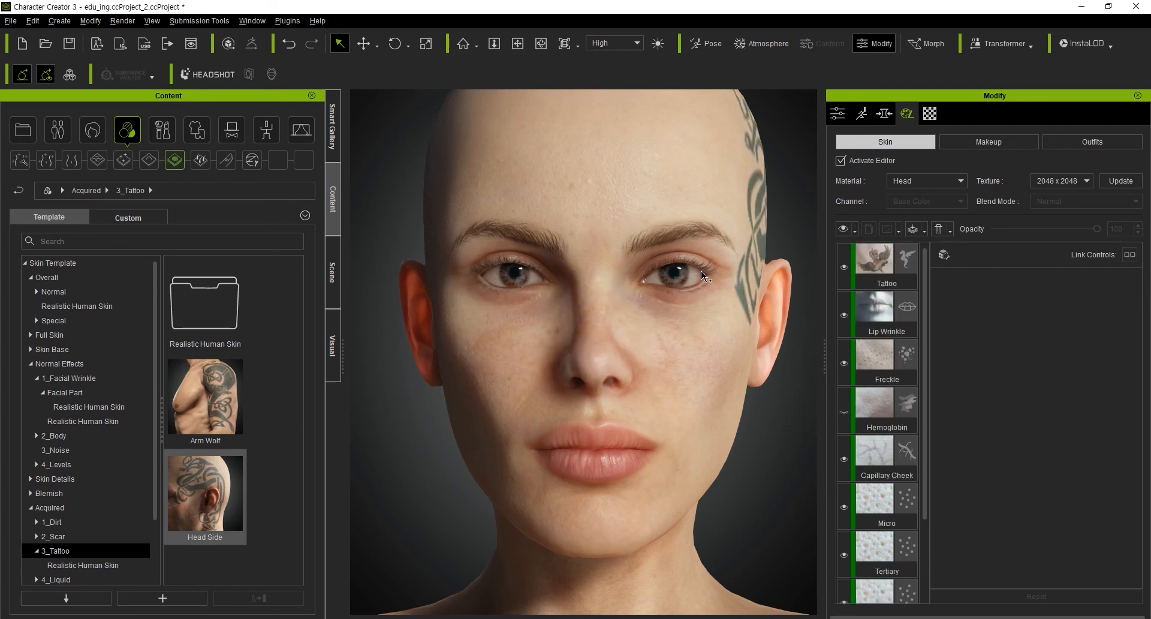
Step: Set the opacity of the Tattoo layer to 88 while viewing the tattooed side of the head
{"action": "right_click_drag", "start_coordinate": [696, 277], "coordinate": [590, 270]}
{"action": "middle_click_drag", "start_coordinate": [591, 270], "coordinate": [551, 295]}
{"action": "mouse_move", "coordinate": [616, 303]}
{"action": "right_mouse_down"}
{"action": "mouse_move", "coordinate": [511, 298]}
{"action": "mouse_move", "coordinate": [617, 309]}
{"action": "right_mouse_up"}
{"action": "middle_click_drag", "start_coordinate": [617, 309], "coordinate": [629, 300]}
{"action": "left_click", "coordinate": [875, 262]}
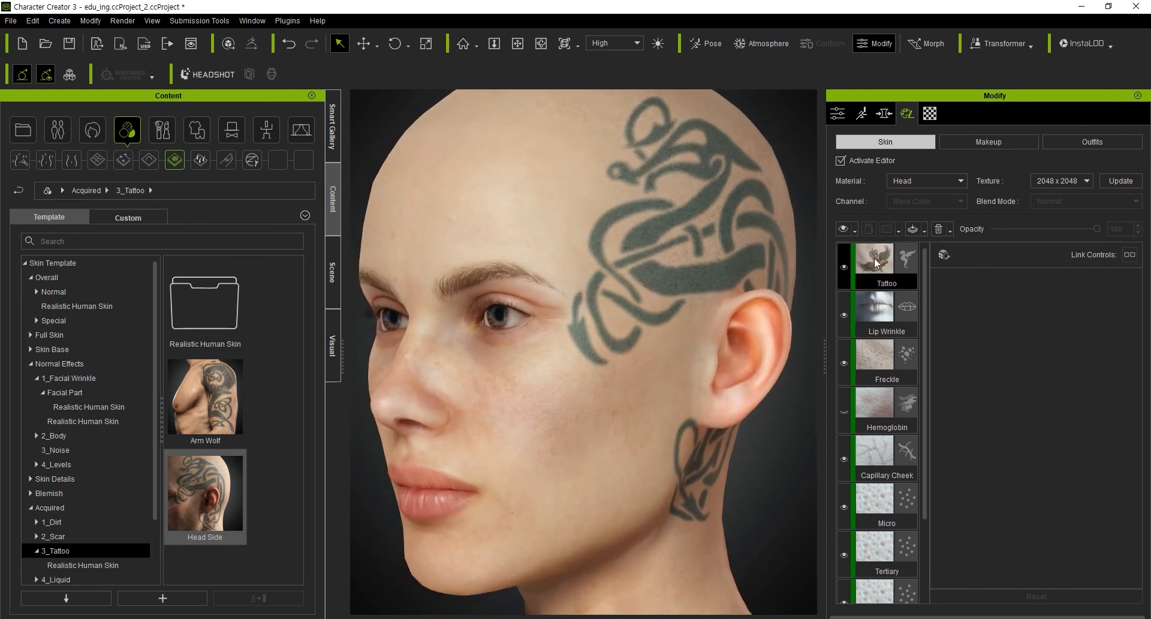
{"action": "mouse_move", "coordinate": [1076, 229]}
{"action": "left_mouse_down"}
{"action": "mouse_move", "coordinate": [1011, 229]}
{"action": "mouse_move", "coordinate": [1083, 234]}
{"action": "left_mouse_up"}
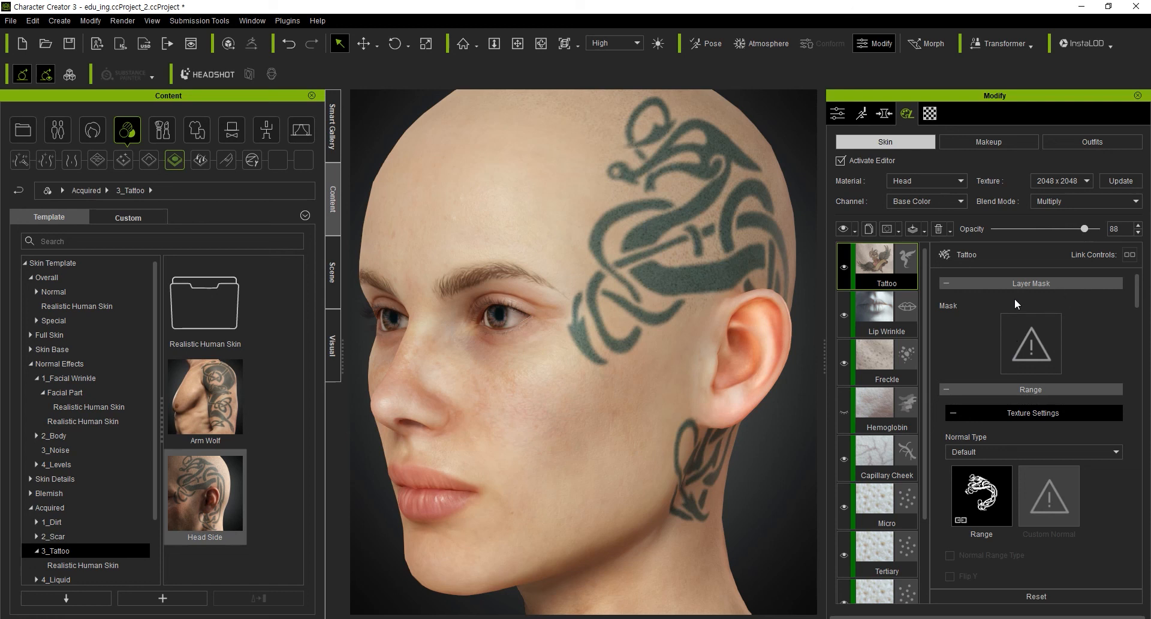
Step: Recolor the tattoo to brown #903806 and shift its hue towards yellow-brown
{"action": "scroll", "coordinate": [1138, 294], "scroll_direction": "down", "scroll_amount": 3}
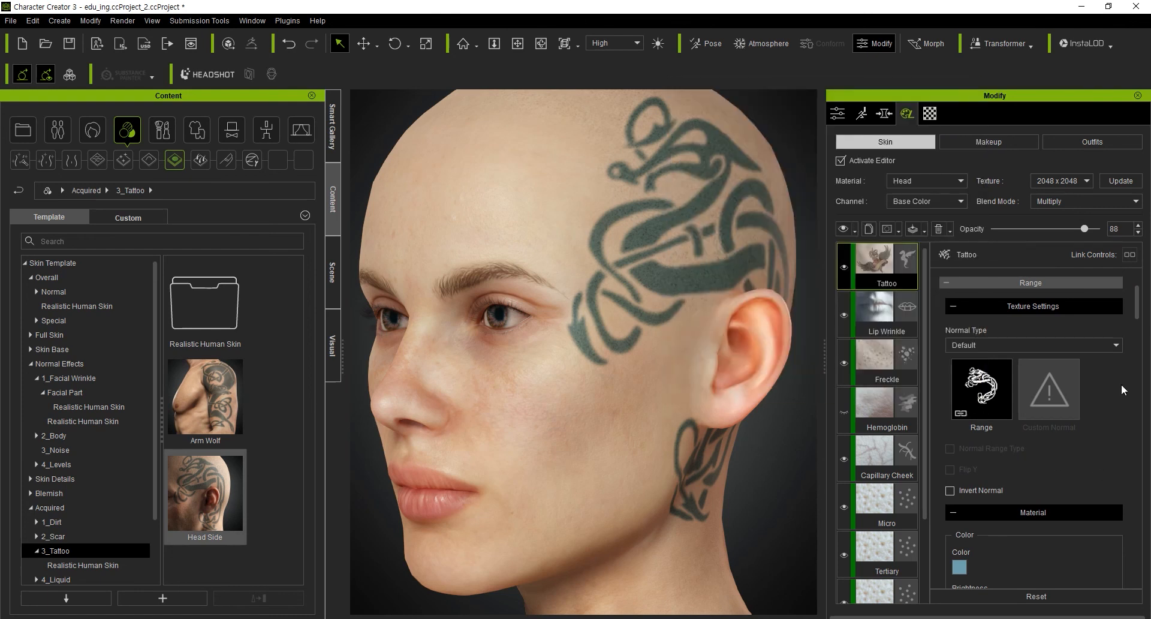
{"action": "left_click_drag", "start_coordinate": [1138, 303], "coordinate": [1139, 319]}
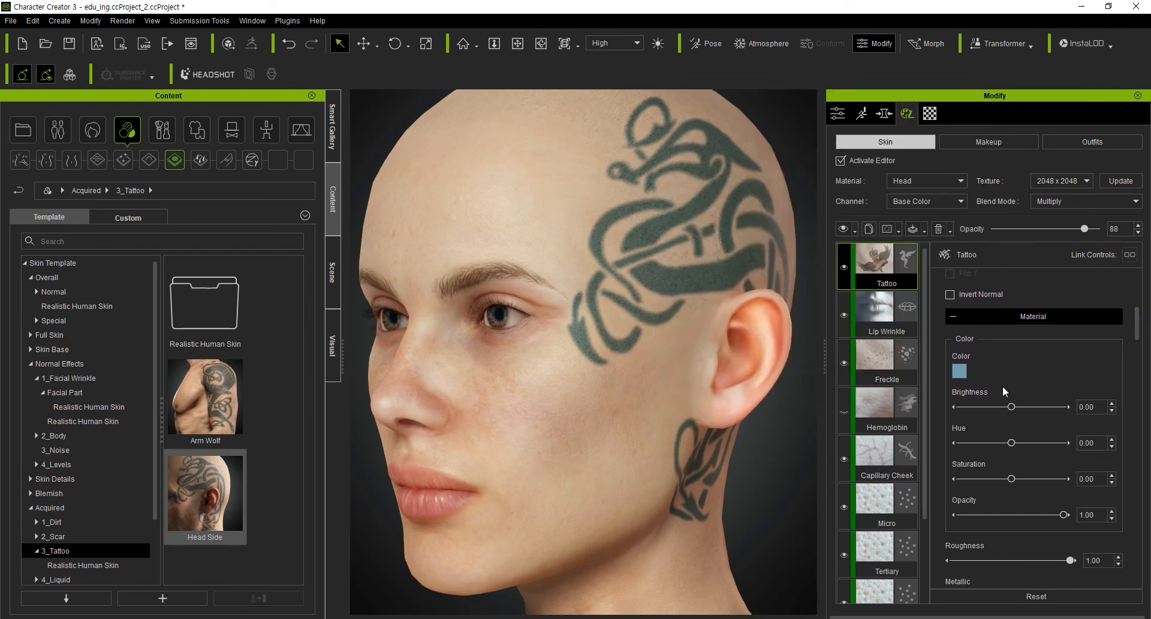
{"action": "left_click", "coordinate": [959, 372]}
{"action": "left_click_drag", "start_coordinate": [653, 180], "coordinate": [1068, 183]}
{"action": "left_click_drag", "start_coordinate": [1020, 247], "coordinate": [1092, 210]}
{"action": "mouse_move", "coordinate": [1120, 246]}
{"action": "left_mouse_down"}
{"action": "mouse_move", "coordinate": [1116, 271]}
{"action": "mouse_move", "coordinate": [1116, 261]}
{"action": "left_mouse_up"}
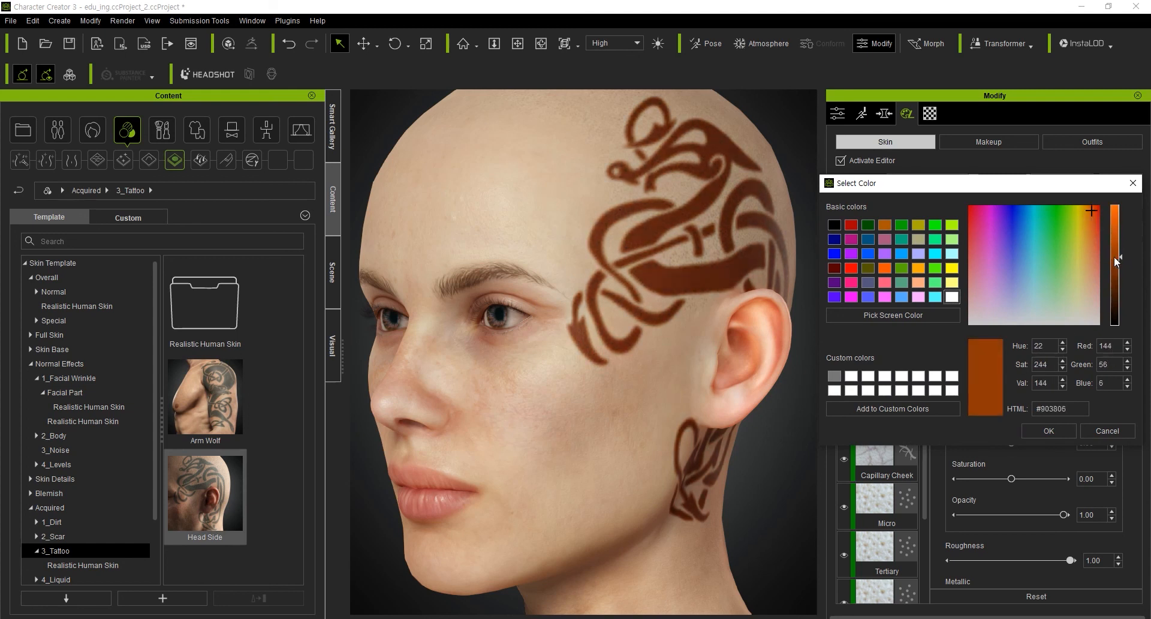
{"action": "left_click", "coordinate": [1048, 431]}
{"action": "mouse_move", "coordinate": [1016, 442]}
{"action": "left_mouse_down"}
{"action": "mouse_move", "coordinate": [1032, 443]}
{"action": "mouse_move", "coordinate": [1013, 442]}
{"action": "left_mouse_up"}
Step: Try out the tattoo's Metallic setting and return it to 0.00
{"action": "left_click_drag", "start_coordinate": [1137, 334], "coordinate": [1095, 357]}
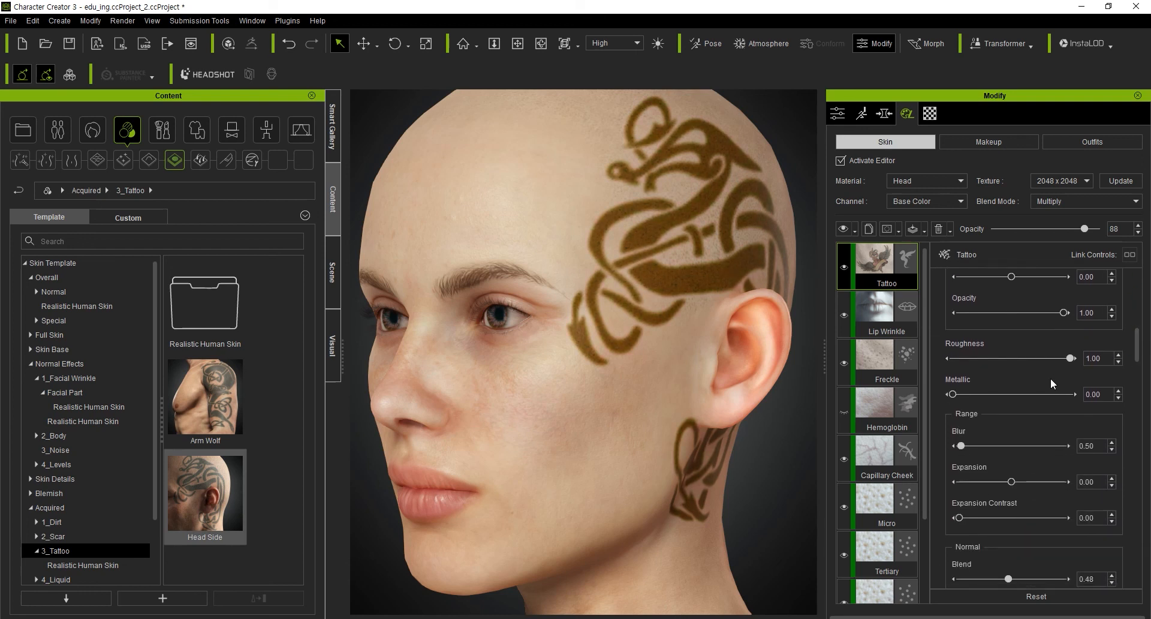
{"action": "mouse_move", "coordinate": [953, 395]}
{"action": "left_mouse_down"}
{"action": "mouse_move", "coordinate": [1046, 398]}
{"action": "mouse_move", "coordinate": [940, 398]}
{"action": "left_mouse_up"}
{"action": "left_click_drag", "start_coordinate": [1137, 344], "coordinate": [1138, 353]}
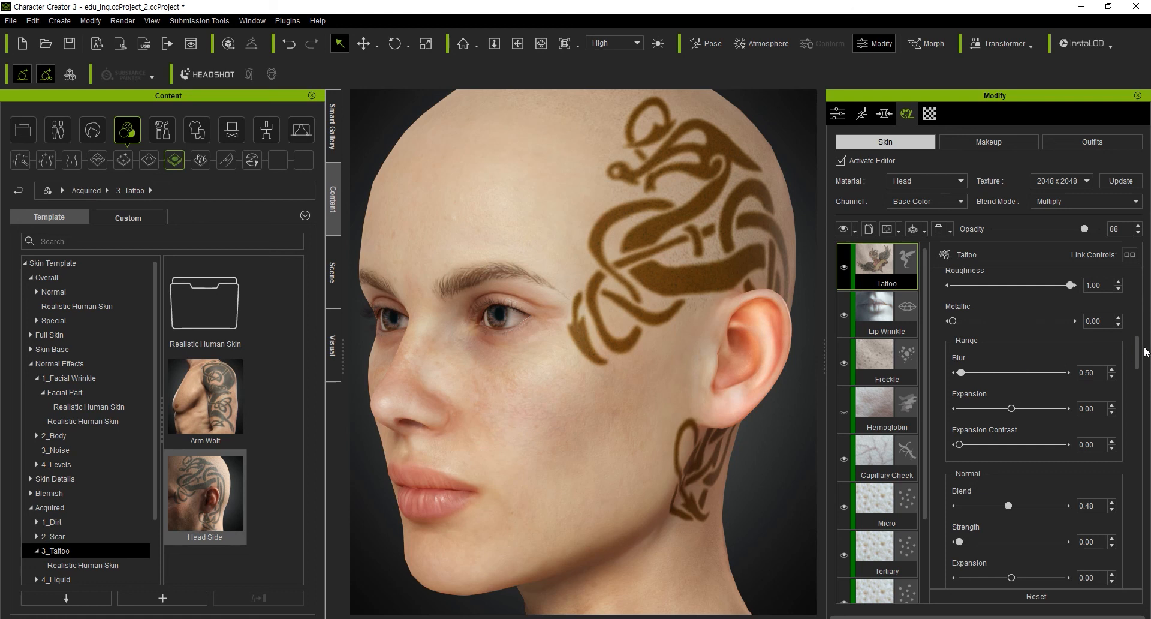
Step: Transform the tattoo with ScaleXY X 40.61 and Y 70.17, and Offset X 0.17 and Y 0.11
{"action": "left_click_drag", "start_coordinate": [1137, 355], "coordinate": [1136, 416]}
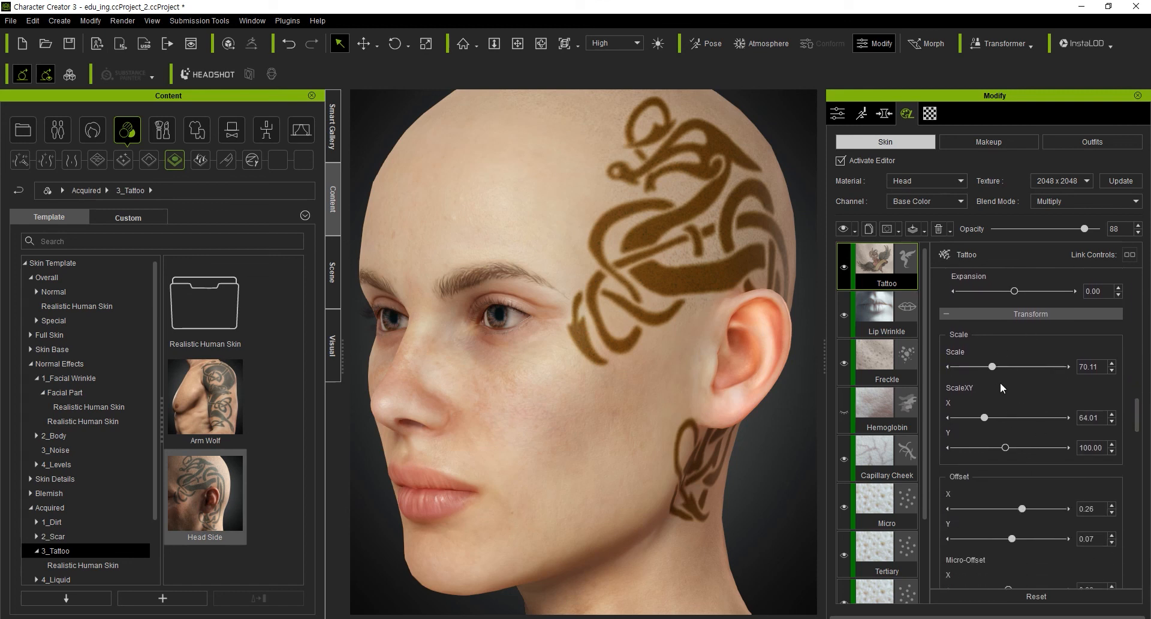
{"action": "left_click_drag", "start_coordinate": [1138, 414], "coordinate": [1138, 426]}
{"action": "mouse_move", "coordinate": [1011, 433]}
{"action": "left_mouse_down"}
{"action": "mouse_move", "coordinate": [996, 431]}
{"action": "mouse_move", "coordinate": [1009, 433]}
{"action": "left_mouse_up"}
{"action": "left_click_drag", "start_coordinate": [985, 311], "coordinate": [988, 341]}
{"action": "left_click_drag", "start_coordinate": [1021, 403], "coordinate": [1012, 433]}
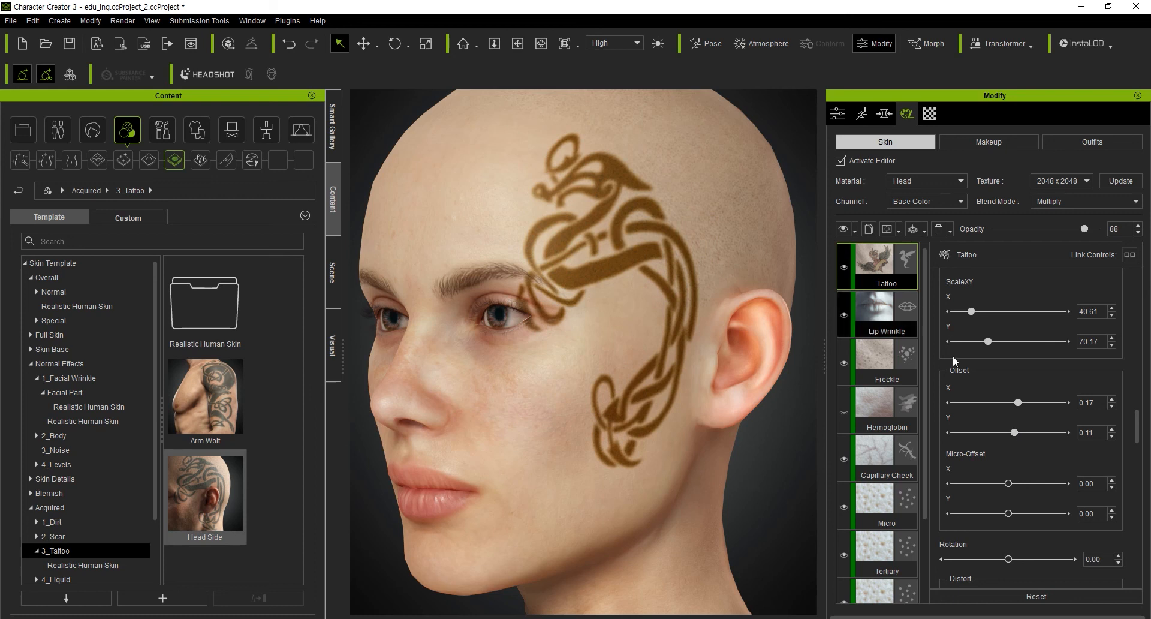
{"action": "left_click_drag", "start_coordinate": [1137, 427], "coordinate": [1135, 293]}
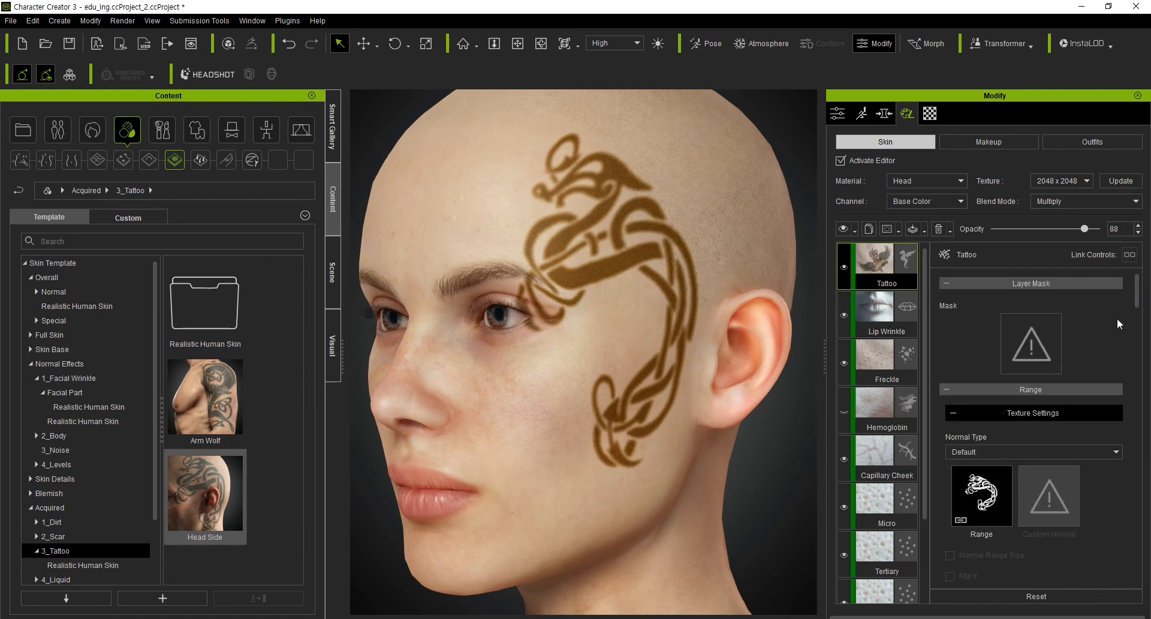
Step: Browse the Realistic Human Skin tattoo presets in the 3_Tattoo folder
{"action": "left_click", "coordinate": [83, 564]}
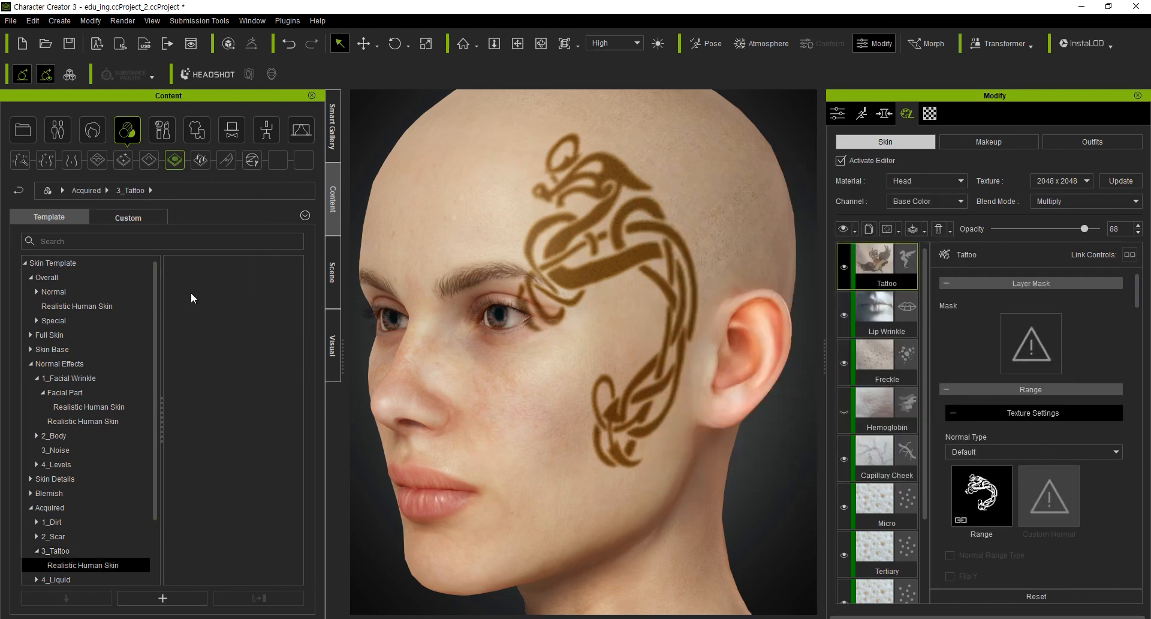
{"action": "scroll", "coordinate": [201, 389], "scroll_direction": "down", "scroll_amount": 5}
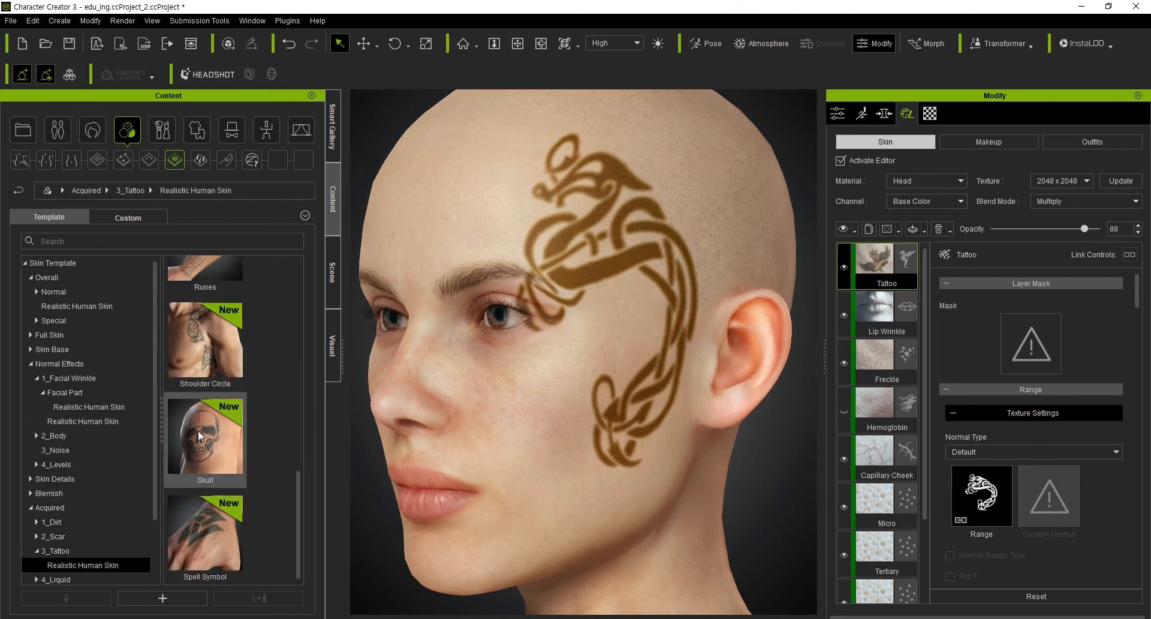
{"action": "mouse_move", "coordinate": [186, 432]}
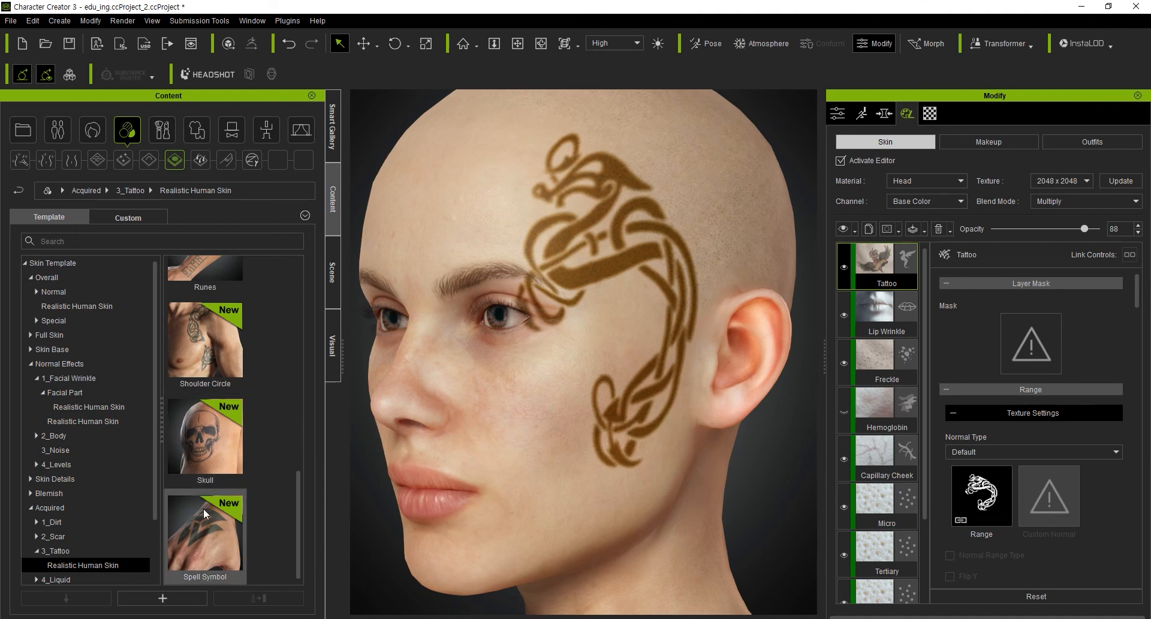
{"action": "scroll", "coordinate": [227, 438], "scroll_direction": "up", "scroll_amount": 5}
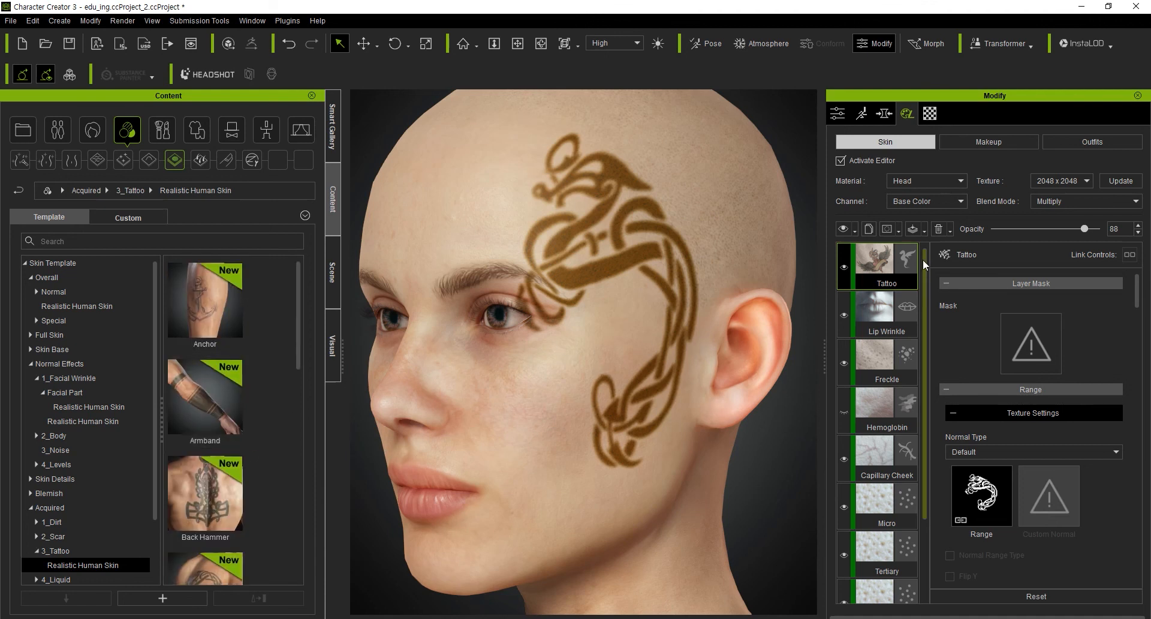
Step: Check the skin layers of the Body material and the available material options, and return to the Head material
{"action": "left_click", "coordinate": [925, 181]}
{"action": "left_click", "coordinate": [925, 192]}
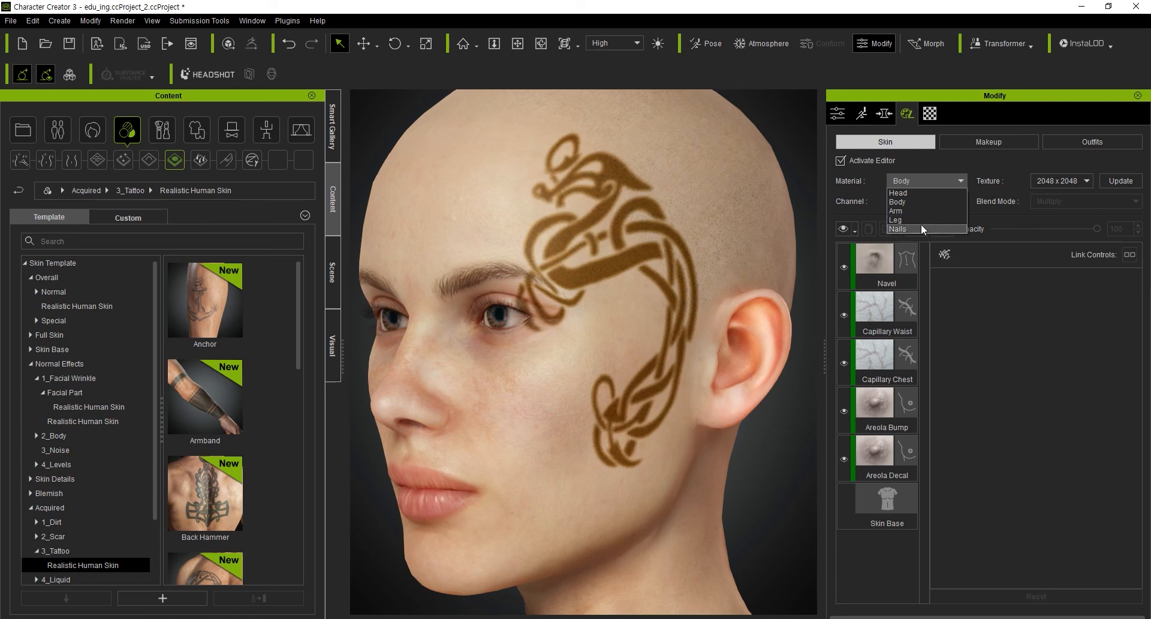
{"action": "left_click", "coordinate": [920, 193]}
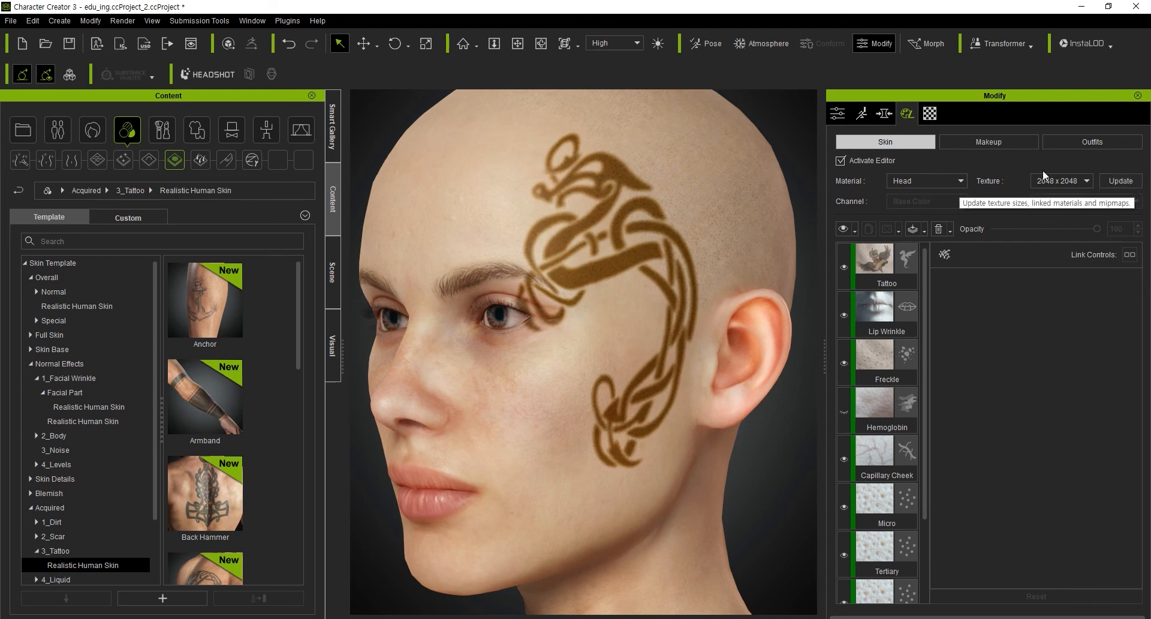
{"action": "left_click", "coordinate": [907, 179]}
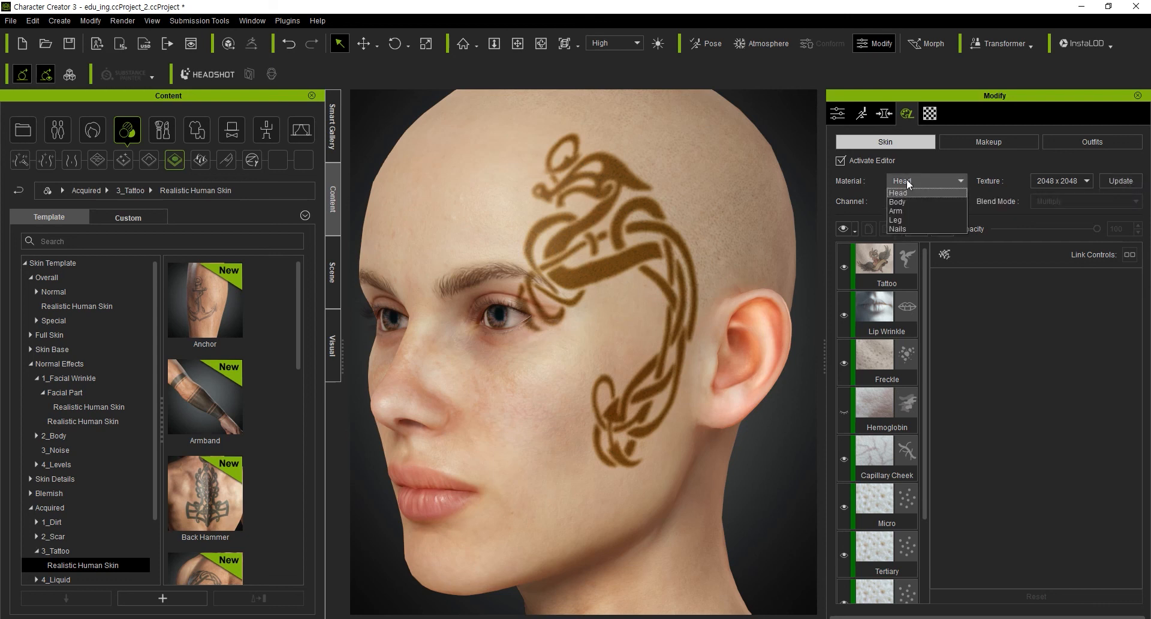
{"action": "left_click", "coordinate": [990, 163]}
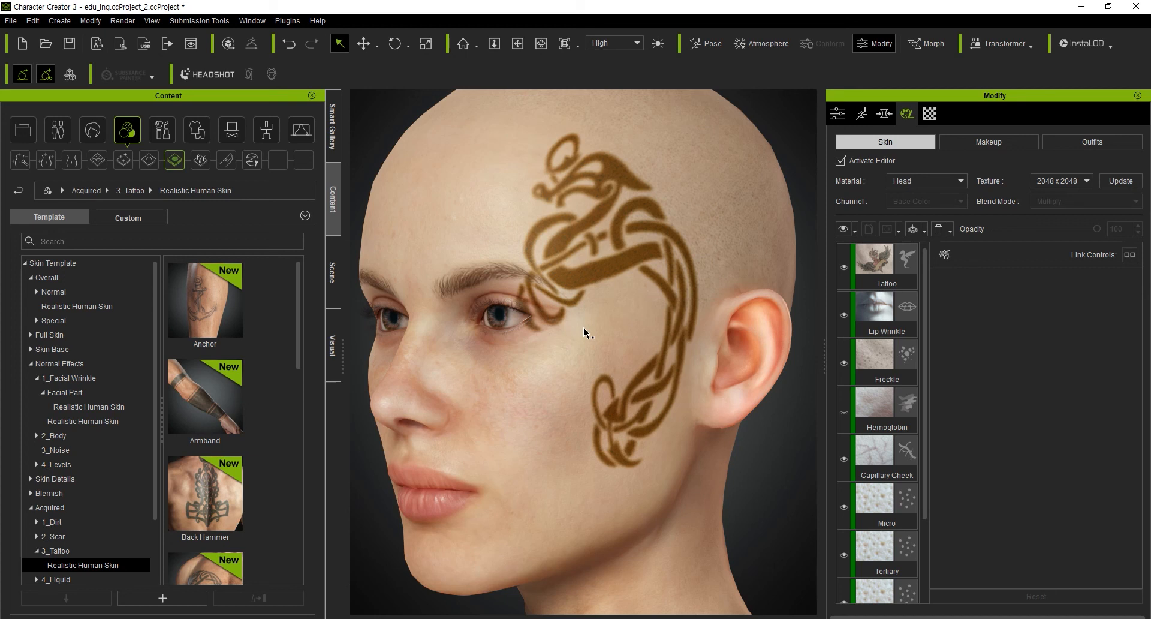
Step: Open the Realistic Human Skin scar presets in the Acquired 2_Scar folder with the face framed from the front
{"action": "scroll", "coordinate": [533, 353], "scroll_direction": "down", "scroll_amount": 3}
{"action": "right_click_drag", "start_coordinate": [532, 360], "coordinate": [599, 362]}
{"action": "right_click_drag", "start_coordinate": [642, 321], "coordinate": [672, 346]}
{"action": "scroll", "coordinate": [656, 386], "scroll_direction": "up", "scroll_amount": 2}
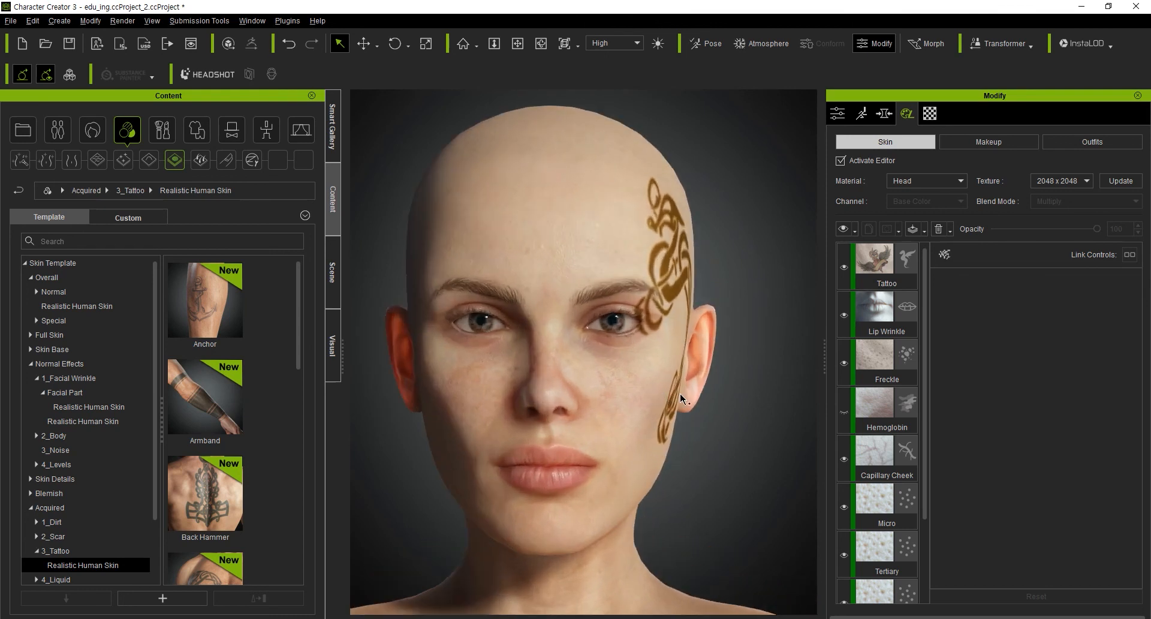
{"action": "middle_click_drag", "start_coordinate": [681, 396], "coordinate": [711, 374]}
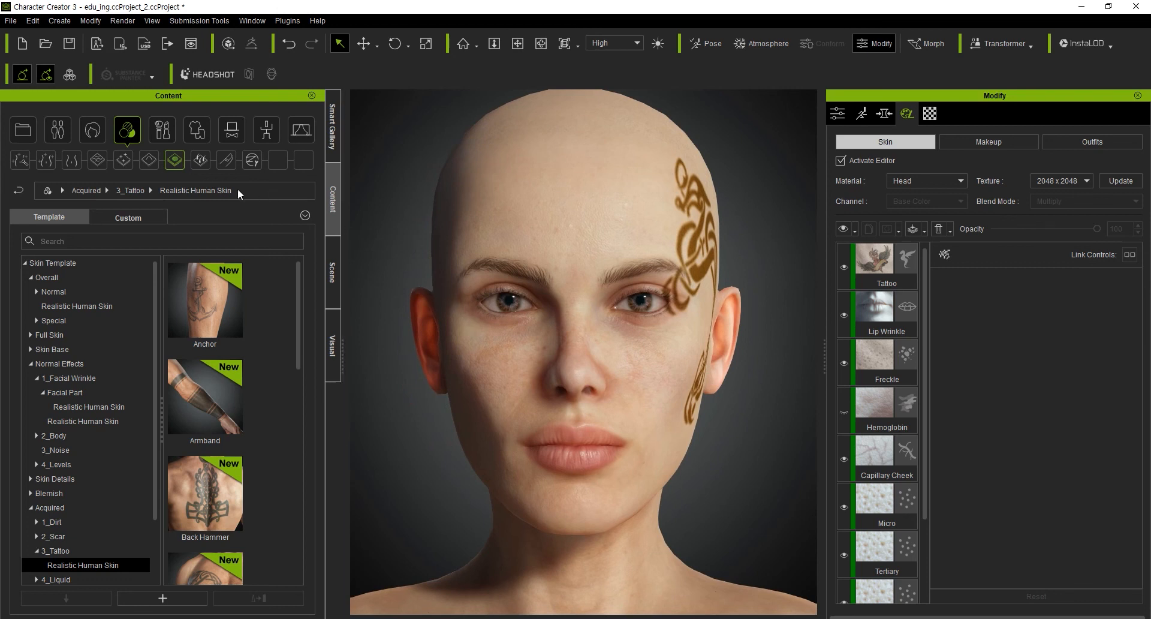
{"action": "left_click", "coordinate": [172, 164]}
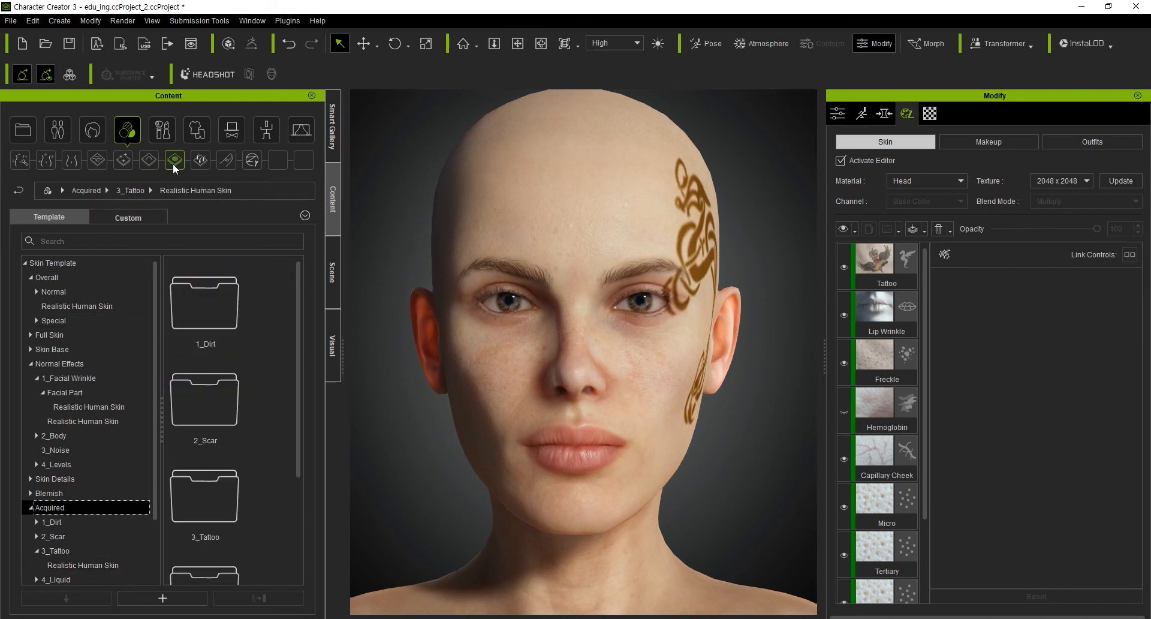
{"action": "double_click", "coordinate": [222, 388]}
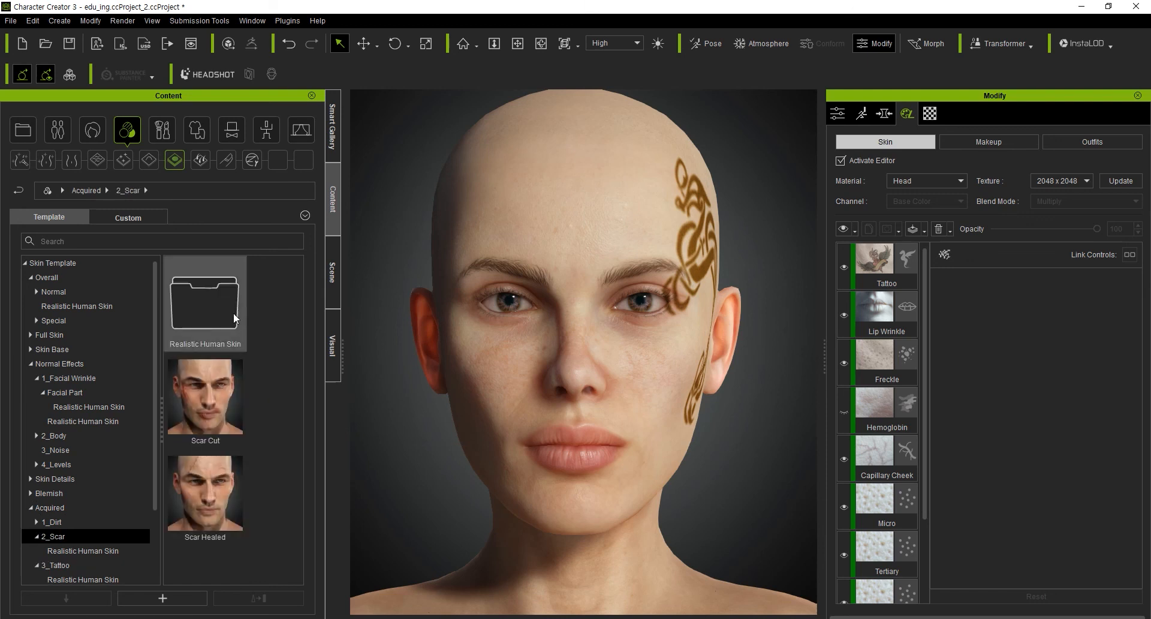
{"action": "double_click", "coordinate": [233, 310]}
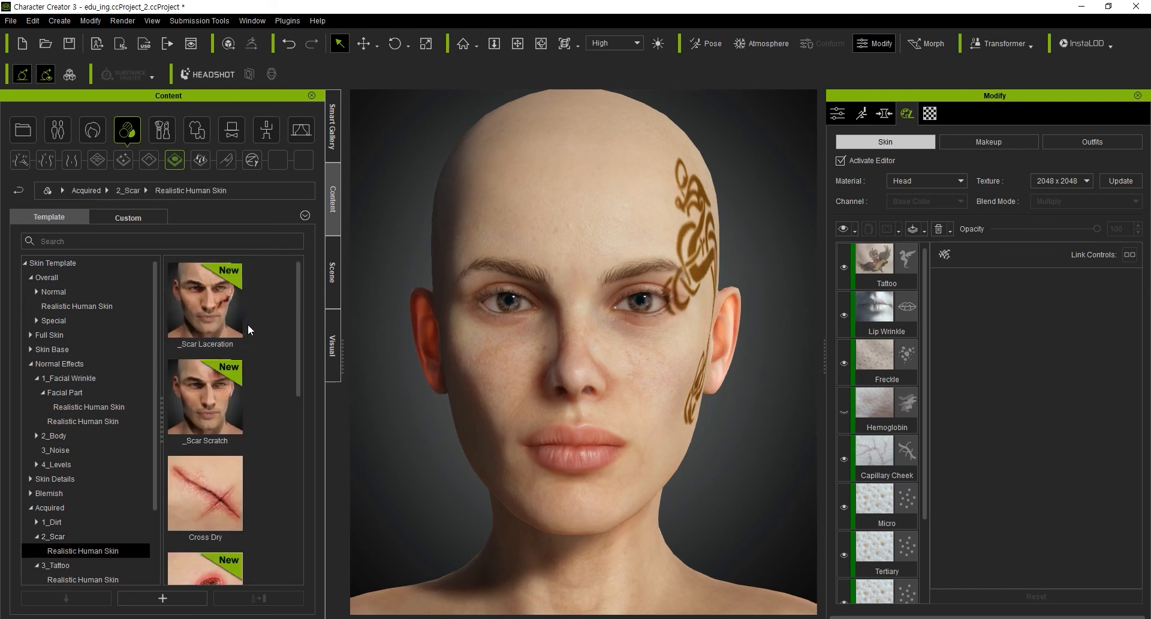
Step: Look through the scar presets and add _Scar Scratch to the head as a new layer
{"action": "scroll", "coordinate": [229, 359], "scroll_direction": "down", "scroll_amount": 5}
{"action": "scroll", "coordinate": [227, 363], "scroll_direction": "up", "scroll_amount": 2}
{"action": "scroll", "coordinate": [228, 363], "scroll_direction": "down", "scroll_amount": 2}
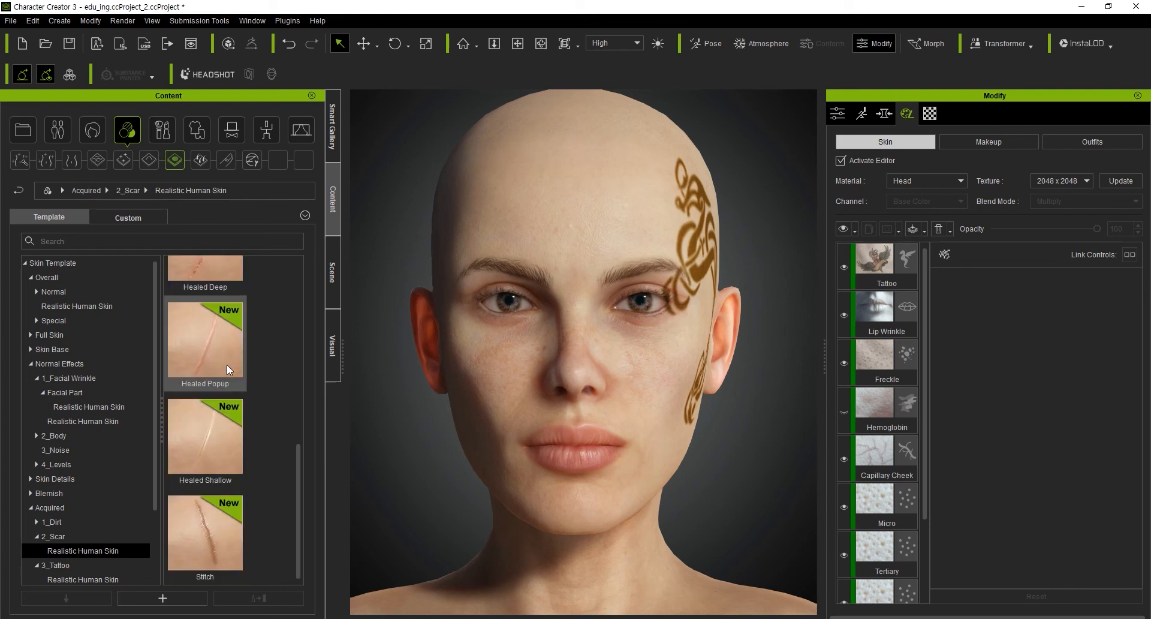
{"action": "scroll", "coordinate": [228, 383], "scroll_direction": "up", "scroll_amount": 3}
{"action": "scroll", "coordinate": [221, 395], "scroll_direction": "down", "scroll_amount": 3}
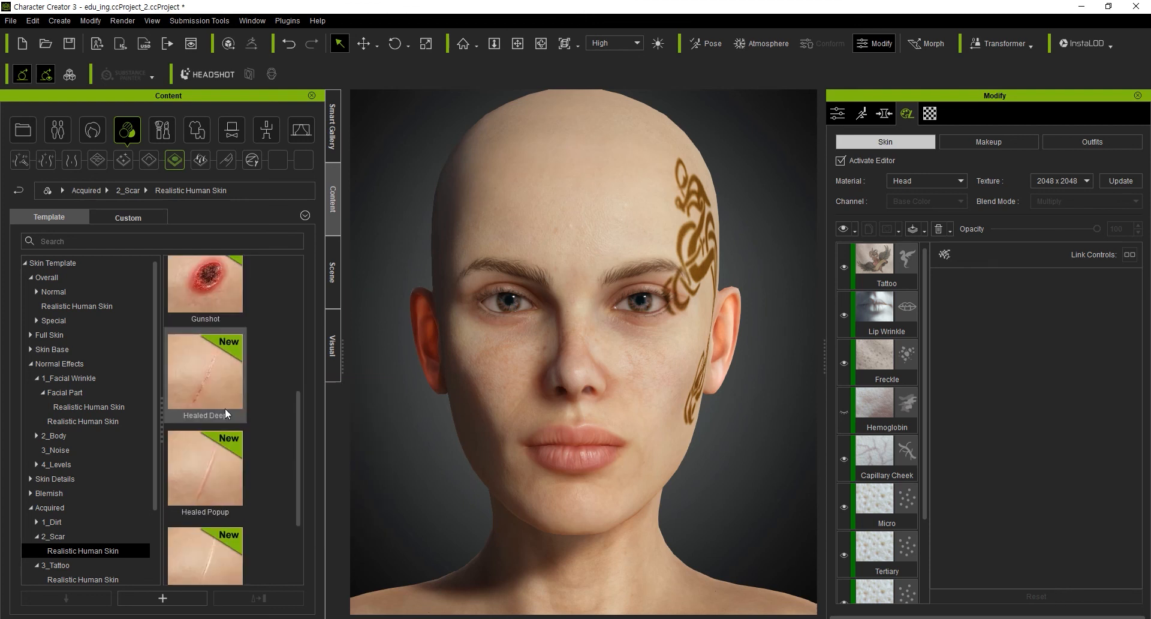
{"action": "scroll", "coordinate": [214, 350], "scroll_direction": "up", "scroll_amount": 3}
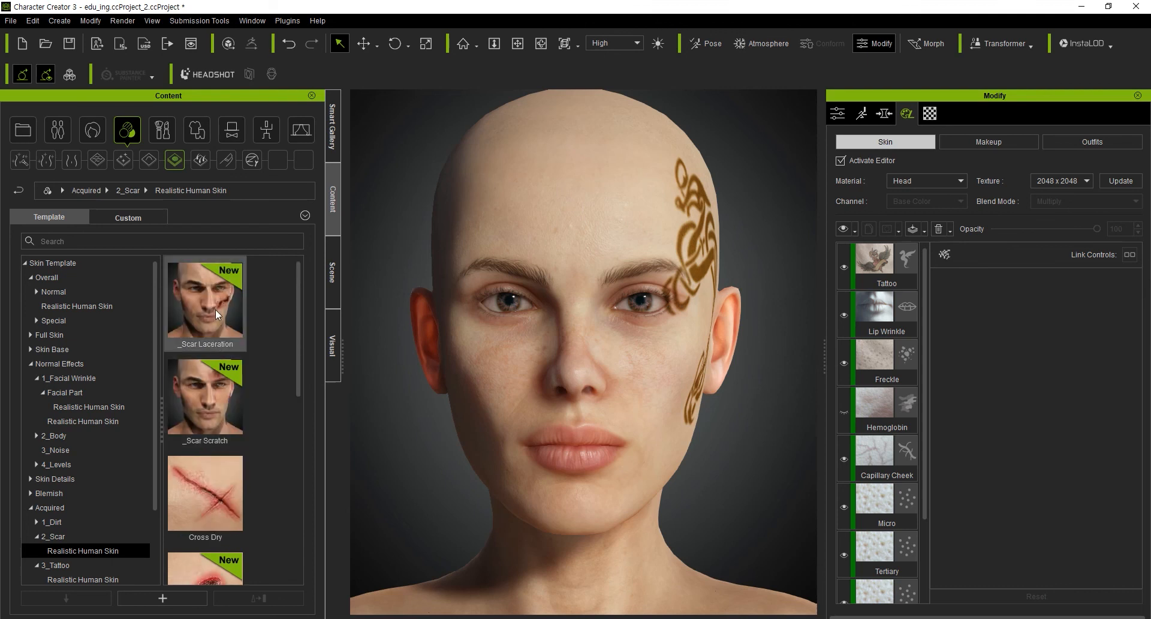
{"action": "mouse_move", "coordinate": [215, 308]}
{"action": "left_mouse_down"}
{"action": "mouse_move", "coordinate": [245, 317]}
{"action": "mouse_move", "coordinate": [227, 312]}
{"action": "left_mouse_up"}
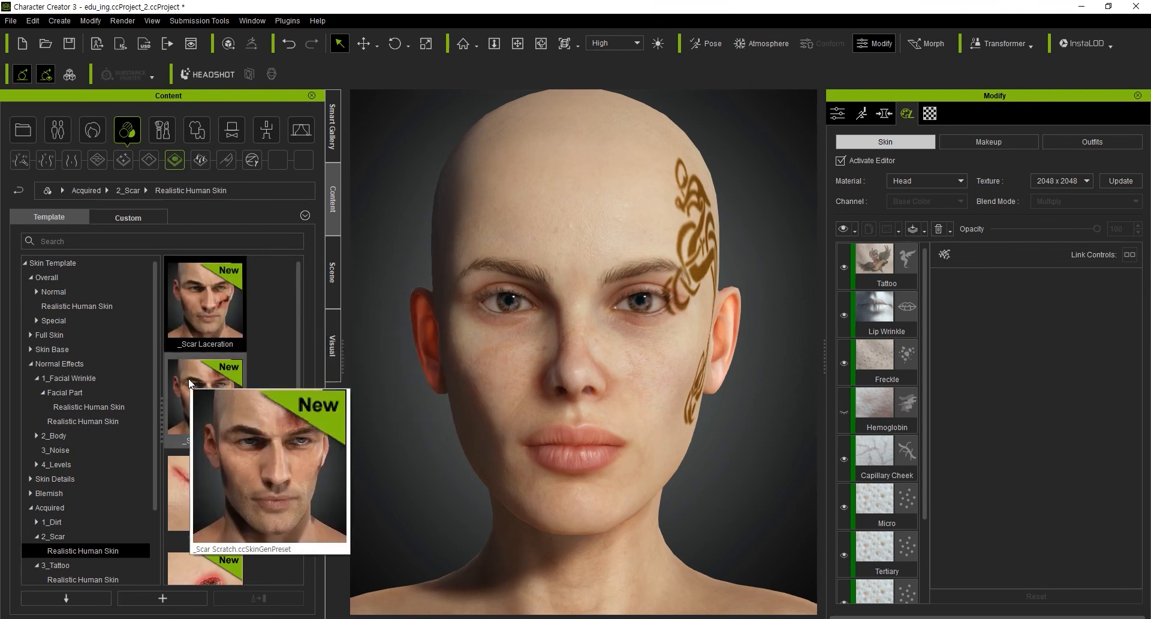
{"action": "double_click", "coordinate": [188, 378]}
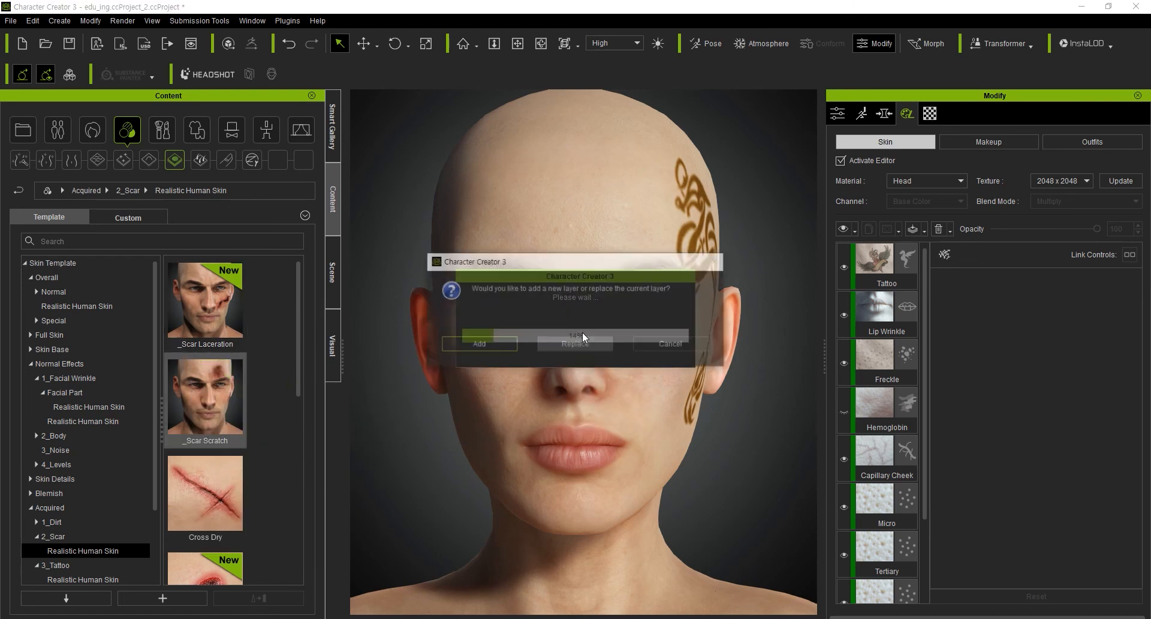
{"action": "left_click", "coordinate": [506, 345]}
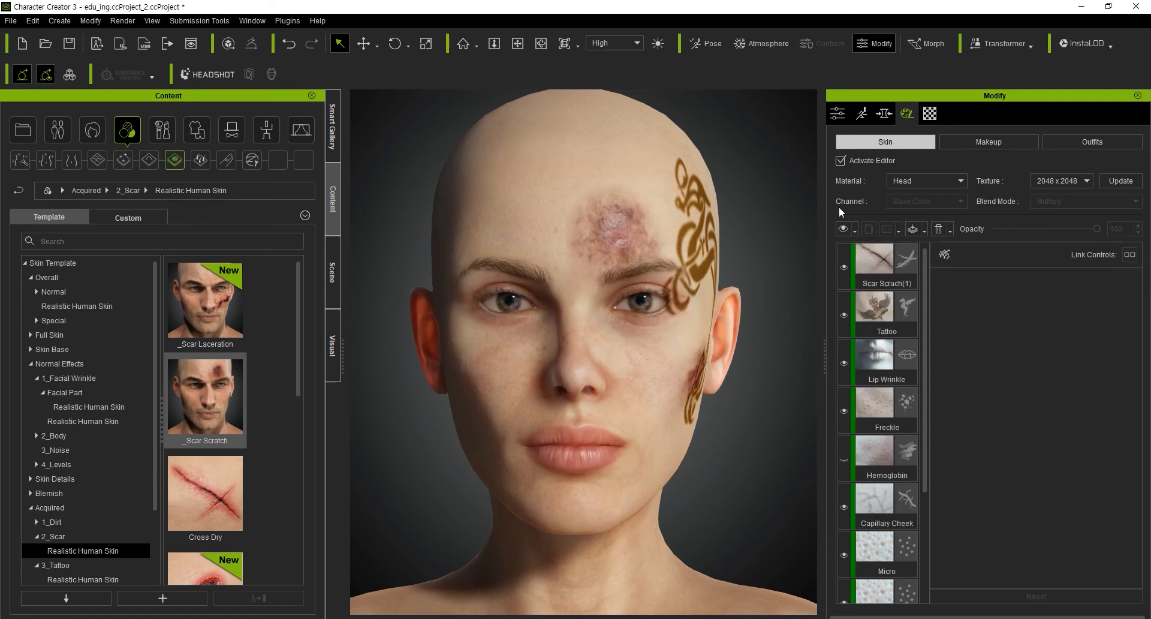
{"action": "right_click_drag", "start_coordinate": [705, 335], "coordinate": [648, 348]}
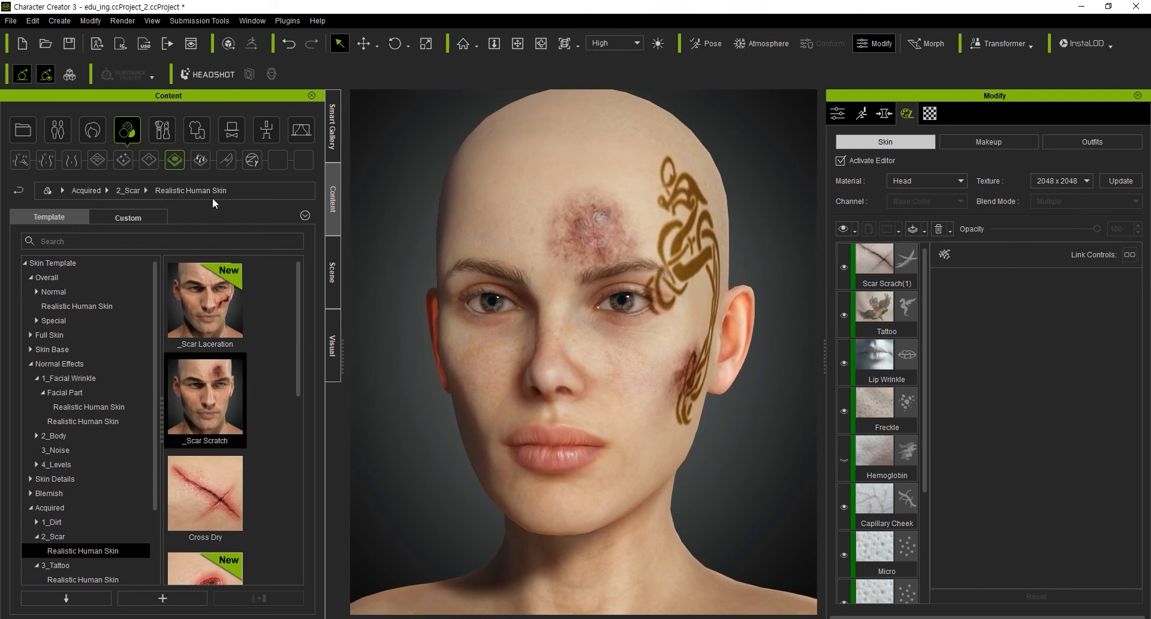
Step: Add the Scar Healed preset from the Acquired 2_Scar folder to the head as a new layer
{"action": "left_click", "coordinate": [180, 166]}
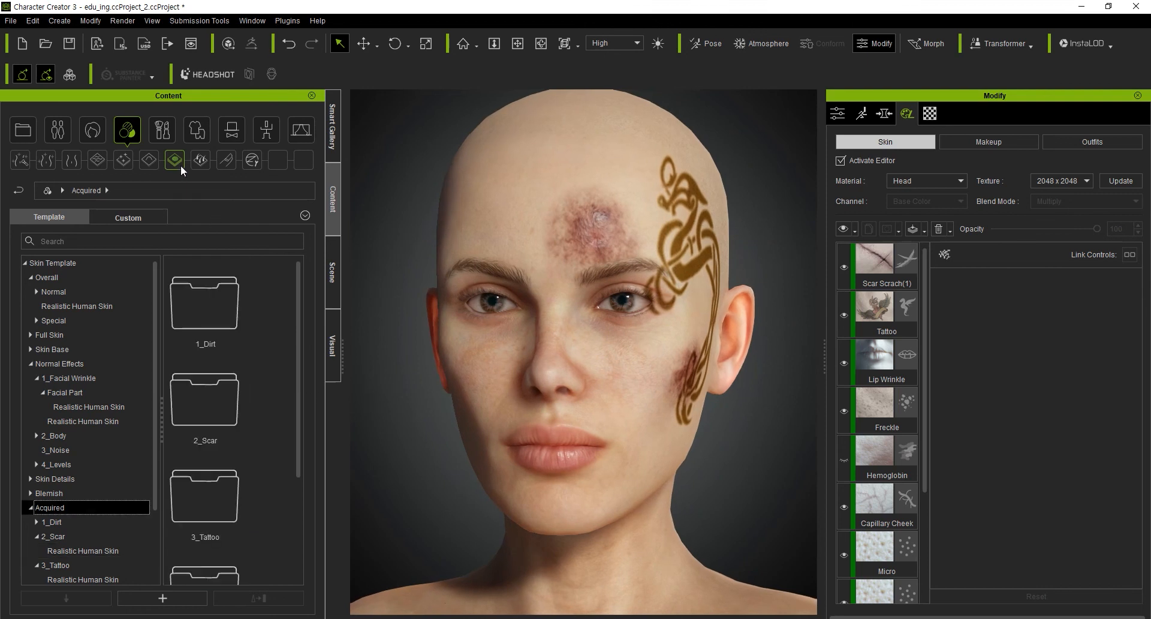
{"action": "double_click", "coordinate": [214, 395]}
{"action": "left_click_drag", "start_coordinate": [195, 471], "coordinate": [610, 314]}
{"action": "left_click", "coordinate": [488, 344]}
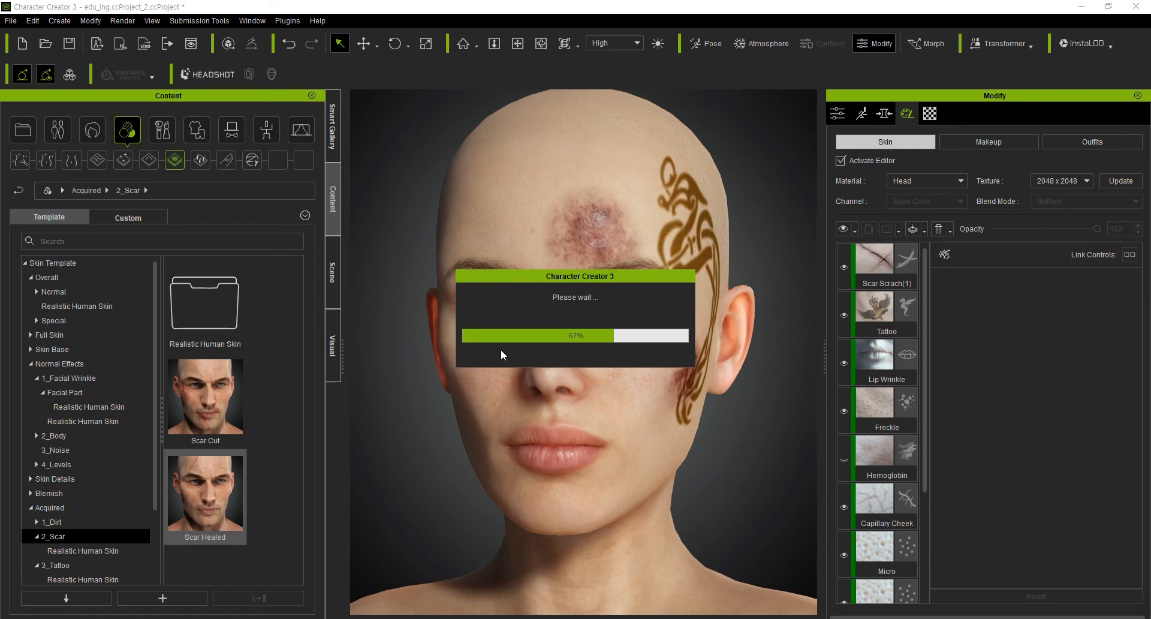
{"action": "right_click_drag", "start_coordinate": [507, 349], "coordinate": [642, 334]}
Step: Set the healed Scar layer's opacity to 85, Scale to 85.42, and Offset to X 0.00 and Y -0.04
{"action": "left_click", "coordinate": [872, 261]}
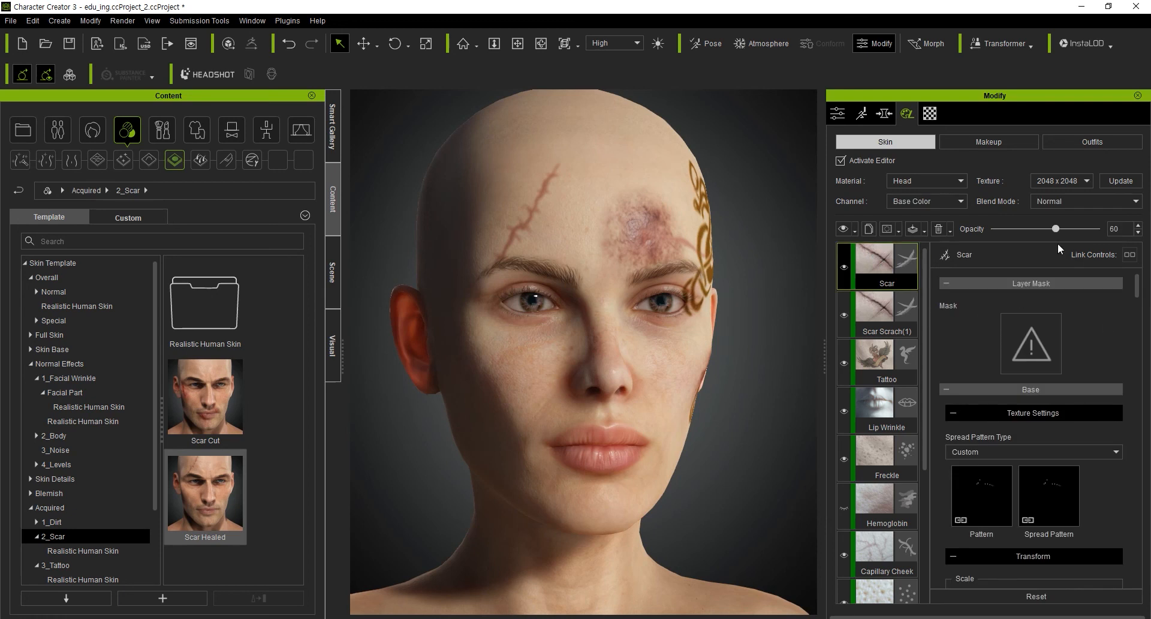
{"action": "left_click_drag", "start_coordinate": [1075, 229], "coordinate": [1085, 229]}
{"action": "left_click_drag", "start_coordinate": [1142, 291], "coordinate": [1141, 309]}
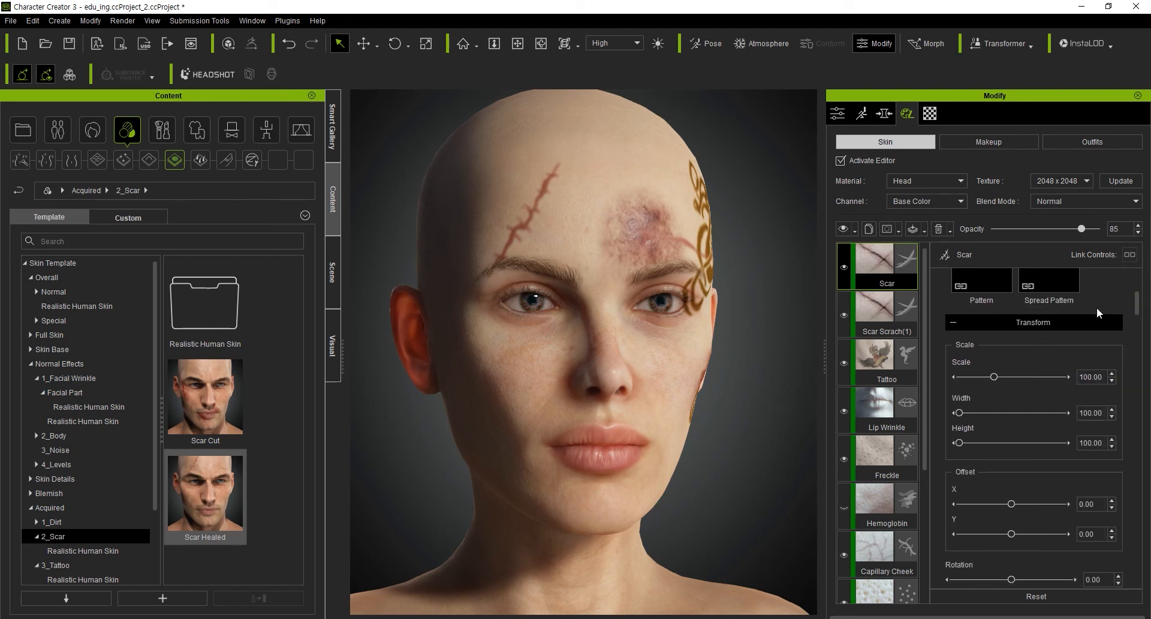
{"action": "left_click_drag", "start_coordinate": [1136, 309], "coordinate": [1136, 304]}
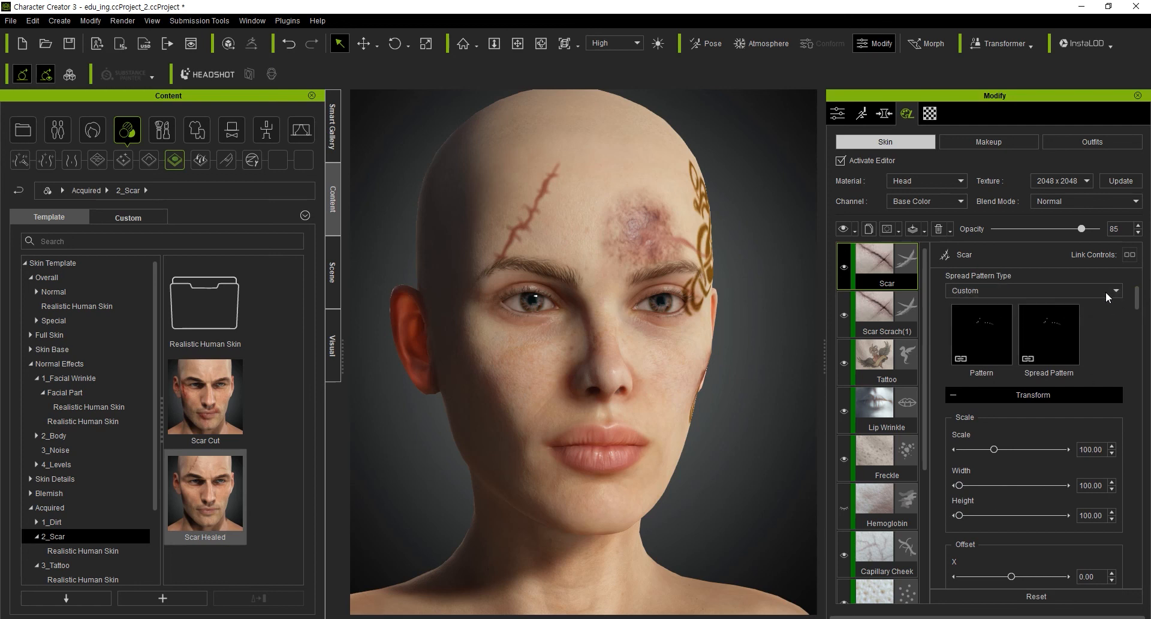
{"action": "scroll", "coordinate": [1136, 301], "scroll_direction": "down", "scroll_amount": 1}
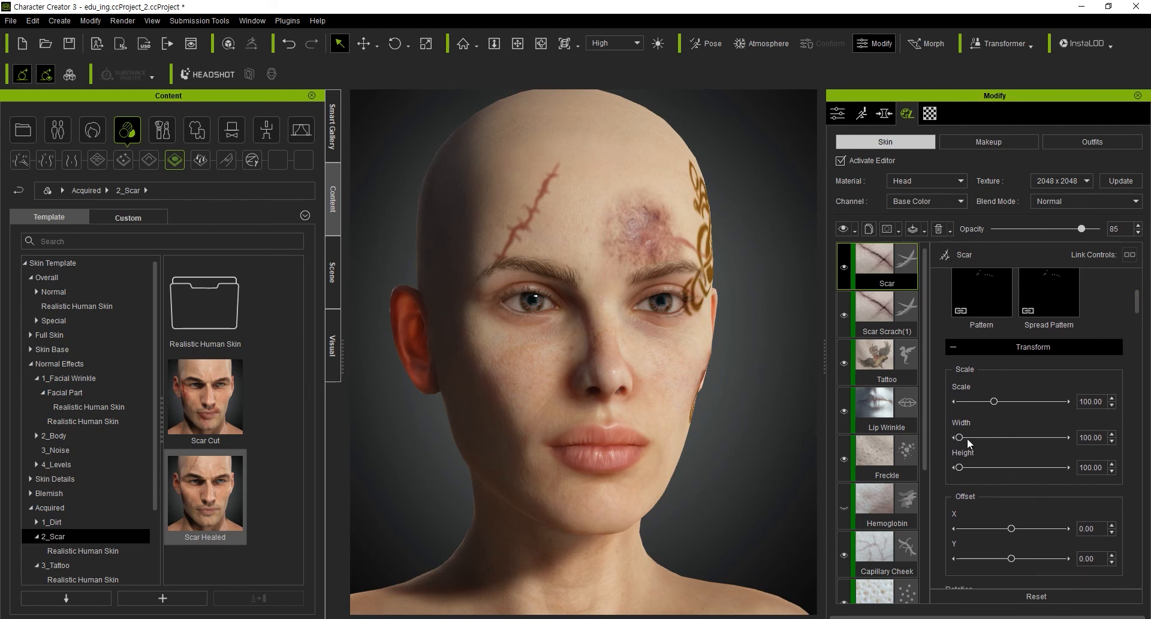
{"action": "left_click_drag", "start_coordinate": [993, 403], "coordinate": [988, 403]}
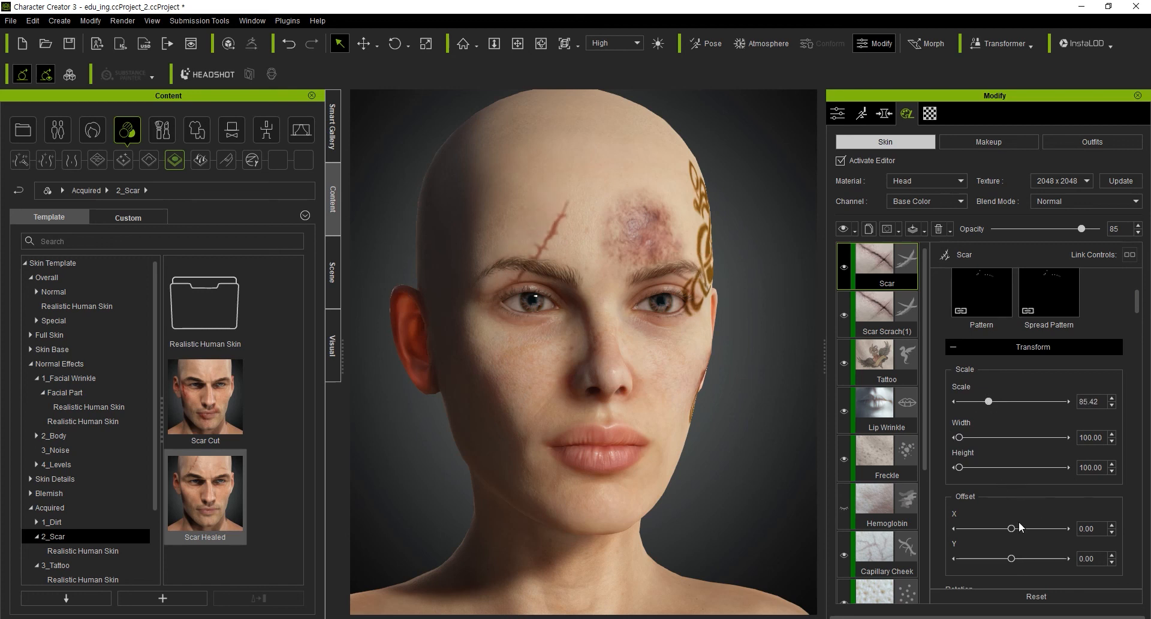
{"action": "left_click_drag", "start_coordinate": [1015, 526], "coordinate": [1012, 548]}
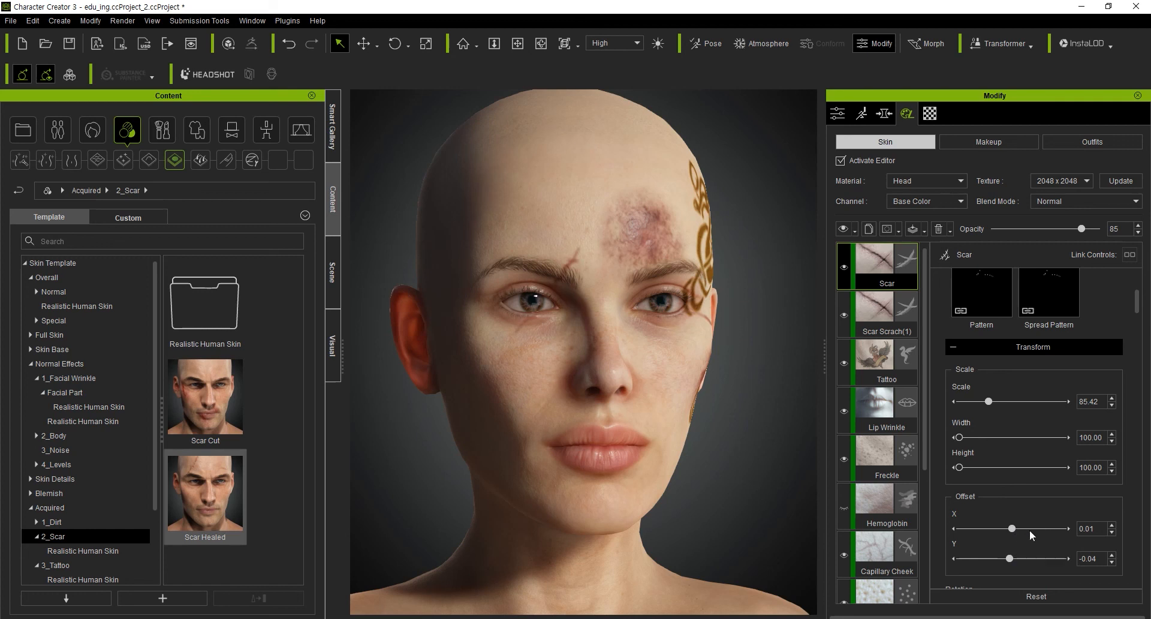
{"action": "left_click_drag", "start_coordinate": [1013, 527], "coordinate": [1013, 528]}
{"action": "mouse_move", "coordinate": [715, 440]}
{"action": "right_mouse_down"}
{"action": "mouse_move", "coordinate": [667, 434]}
{"action": "mouse_move", "coordinate": [708, 437]}
{"action": "right_mouse_up"}
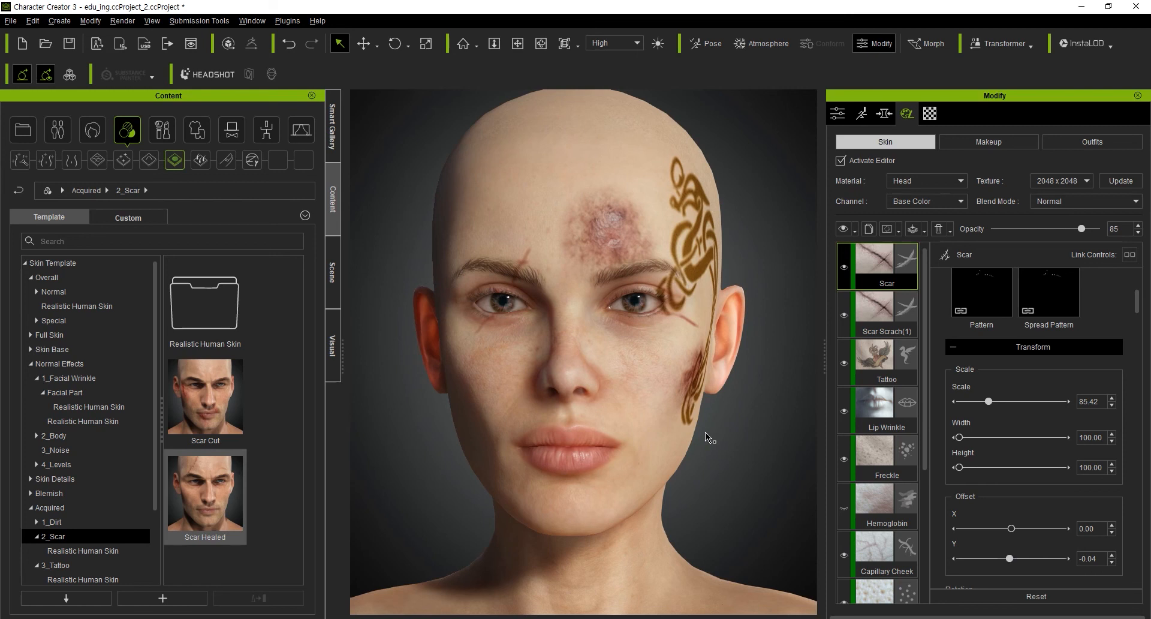
Step: Add the Wound Bleeding preset from the Acquired 4_Liquid folder to the head as a new layer
{"action": "left_click", "coordinate": [175, 160]}
{"action": "scroll", "coordinate": [219, 459], "scroll_direction": "down", "scroll_amount": 2}
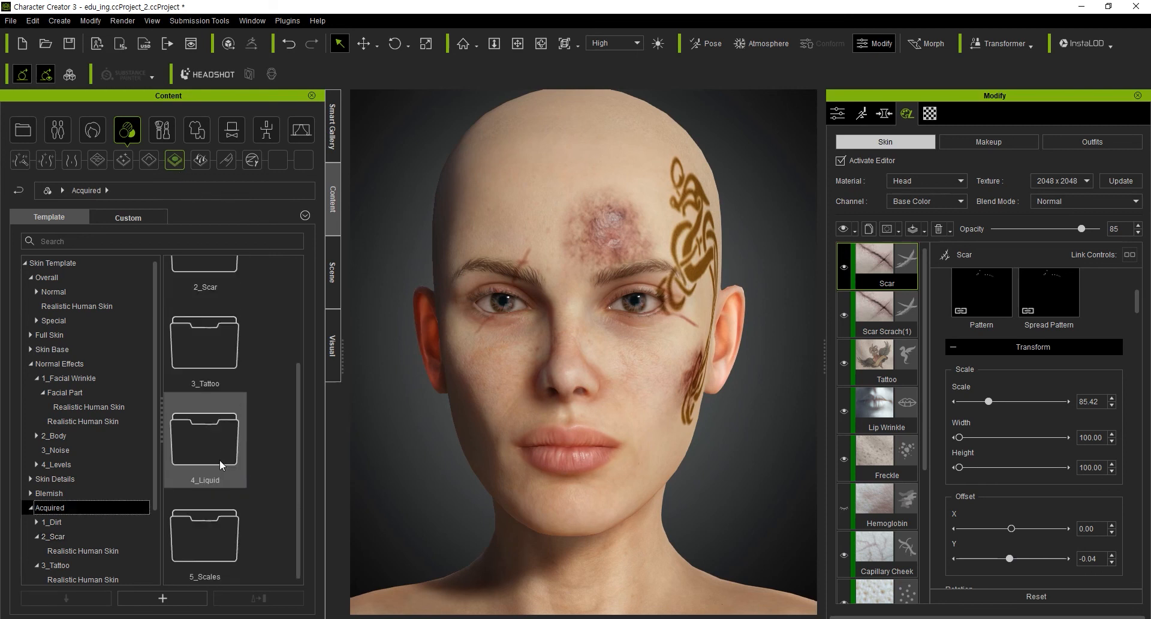
{"action": "double_click", "coordinate": [231, 448]}
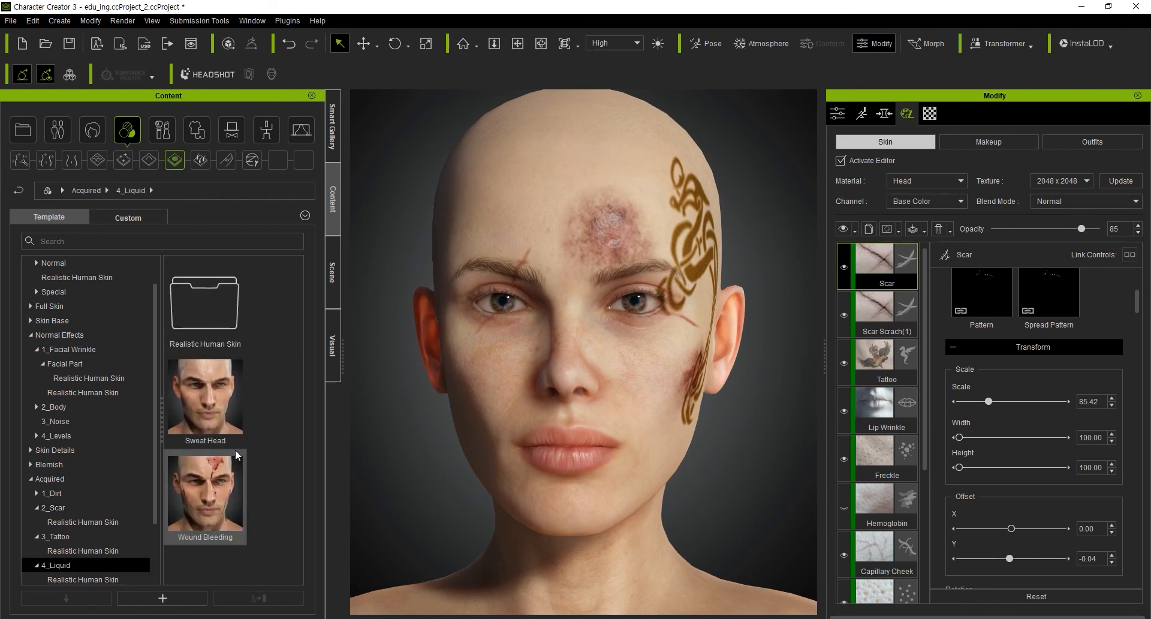
{"action": "left_click_drag", "start_coordinate": [210, 477], "coordinate": [537, 302]}
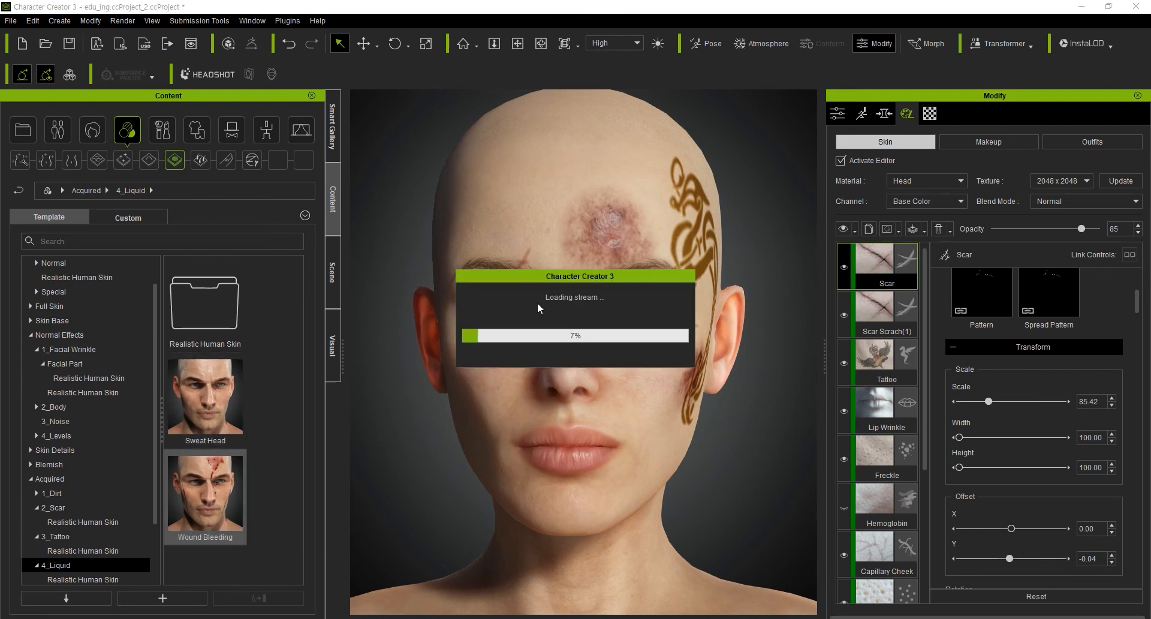
{"action": "left_click", "coordinate": [505, 343]}
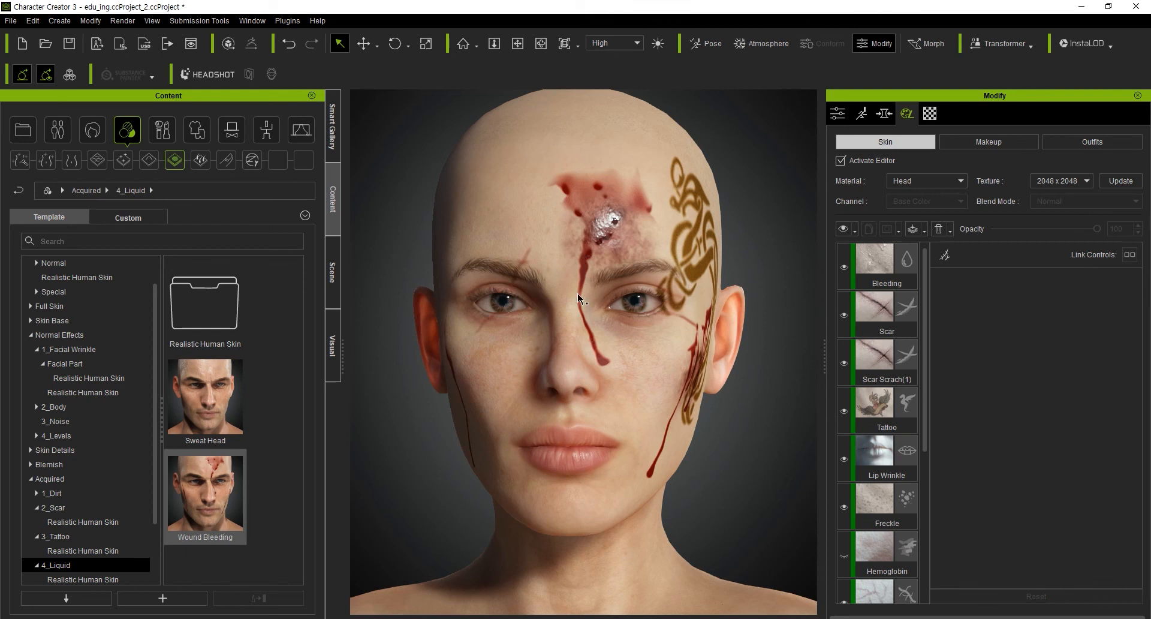
{"action": "left_click_drag", "start_coordinate": [506, 293], "coordinate": [535, 309], "text": "alt"}
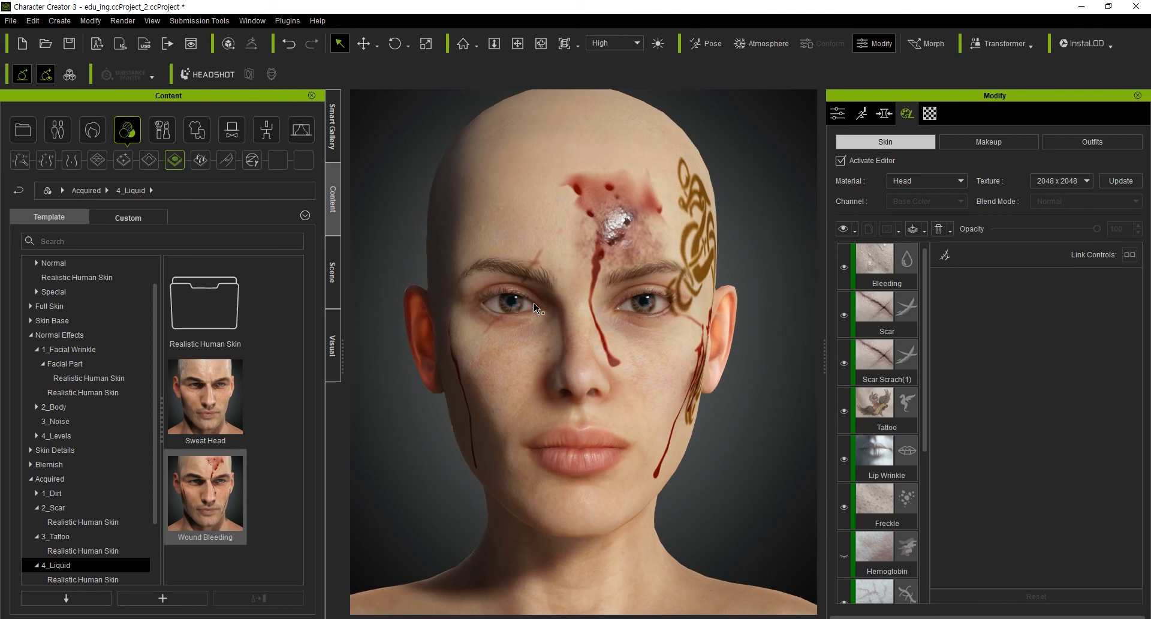
{"action": "left_click_drag", "start_coordinate": [535, 307], "coordinate": [584, 327], "text": "alt"}
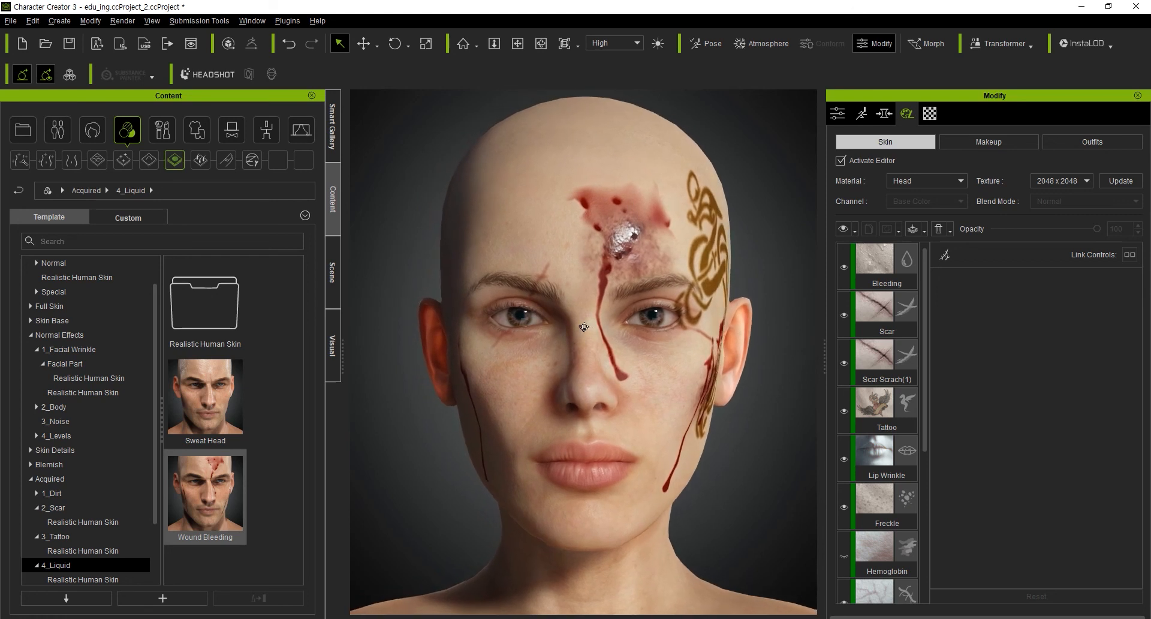